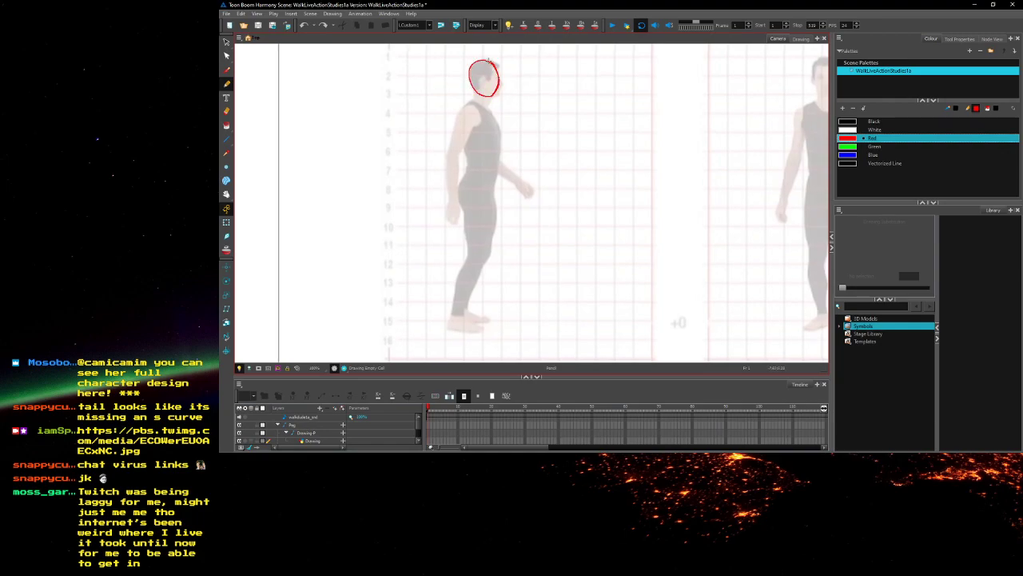
Sketch the neck, oval ribcage, pelvis and knee circle in red over the side-view reference on frame 1
mouse_move(476, 82)
left_mouse_down()
mouse_move(475, 71)
mouse_move(496, 110)
mouse_move(478, 104)
mouse_move(470, 128)
mouse_move(492, 157)
left_mouse_up()
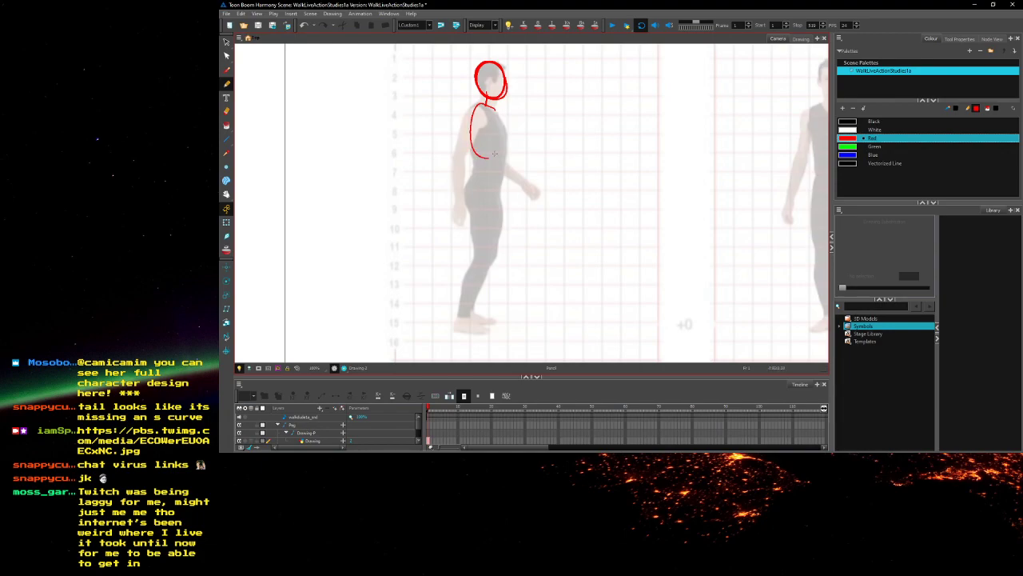
mouse_move(494, 108)
left_mouse_down()
mouse_move(504, 148)
mouse_move(481, 160)
mouse_move(480, 150)
mouse_move(530, 120)
mouse_move(539, 149)
mouse_move(513, 168)
mouse_move(535, 181)
mouse_move(545, 165)
left_mouse_up()
mouse_move(547, 228)
left_mouse_down()
mouse_move(550, 214)
mouse_move(543, 230)
left_mouse_up()
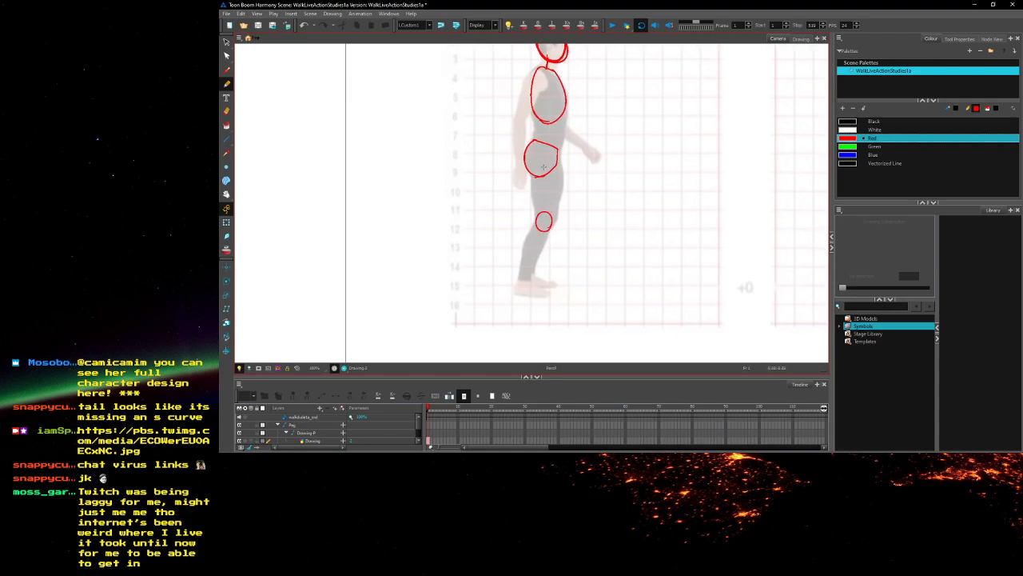
Mark the hip joint inside the pelvis, try straight bone lines for the thigh and shin, and undo those lines
left_click_drag(539, 161, 544, 204)
left_click_drag(562, 143, 537, 244)
key("ctrl+z")
key("ctrl+z")
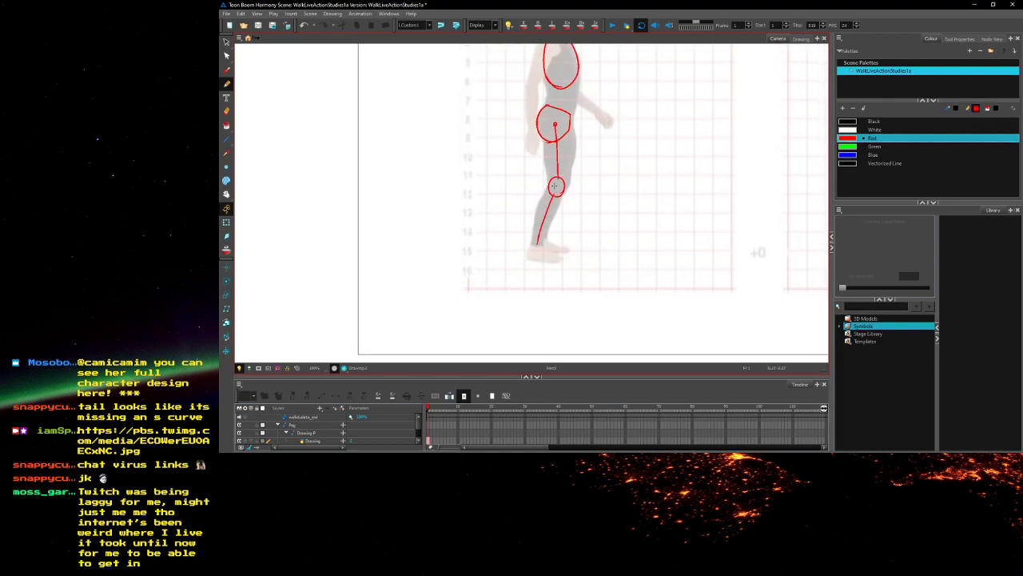
key("ctrl+z")
key("ctrl+z")
Outline the near leg in red with thigh and shin contours, an ankle circle and the foot
left_click_drag(550, 133, 554, 175)
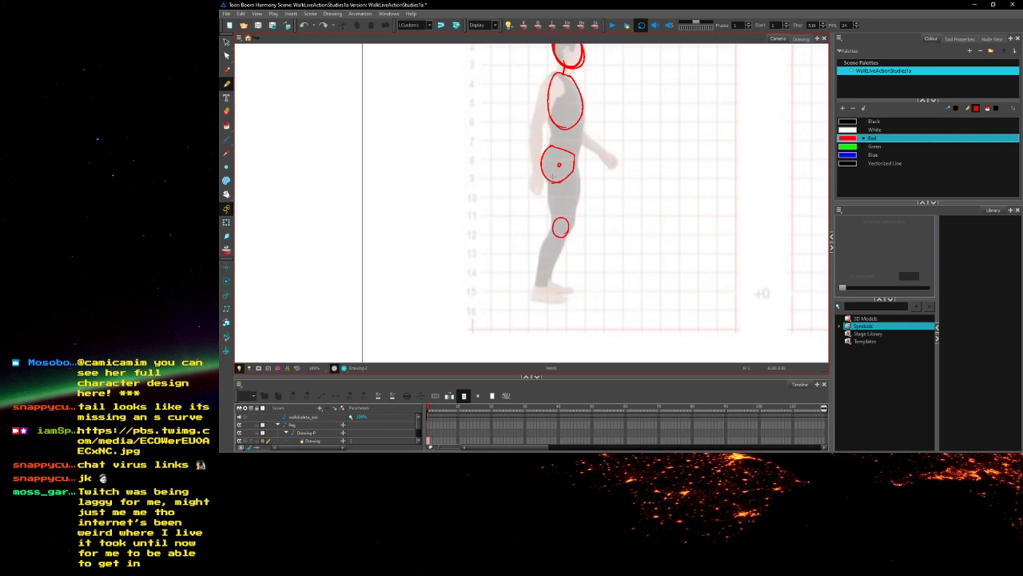
scroll(553, 168, "up", 3)
scroll(547, 185, "down", 1)
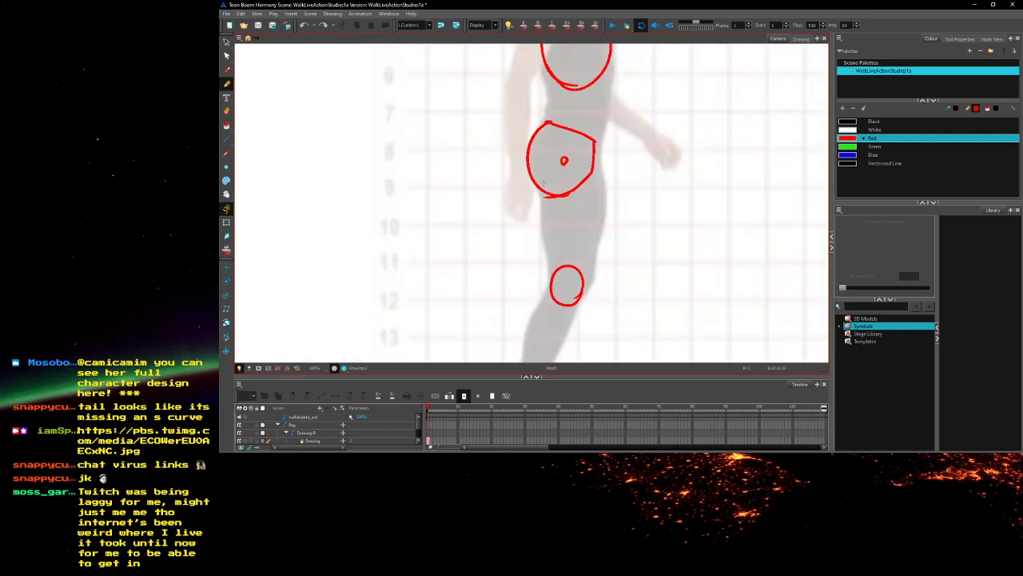
left_click_drag(541, 175, 550, 284)
mouse_move(549, 166)
left_mouse_down()
mouse_move(587, 161)
mouse_move(577, 296)
mouse_move(590, 168)
mouse_move(616, 138)
mouse_move(596, 182)
mouse_move(582, 268)
left_mouse_up()
mouse_move(650, 152)
left_mouse_down()
mouse_move(607, 262)
mouse_move(584, 258)
mouse_move(593, 248)
mouse_move(585, 292)
mouse_move(641, 293)
left_mouse_up()
key("ctrl+z")
mouse_move(583, 266)
left_mouse_down()
mouse_move(576, 285)
mouse_move(644, 286)
mouse_move(627, 274)
mouse_move(646, 280)
mouse_move(632, 291)
mouse_move(578, 283)
mouse_move(583, 260)
left_mouse_up()
mouse_move(584, 261)
left_mouse_down()
mouse_move(577, 280)
mouse_move(638, 292)
mouse_move(646, 278)
left_mouse_up()
scroll(631, 270, "up", 1)
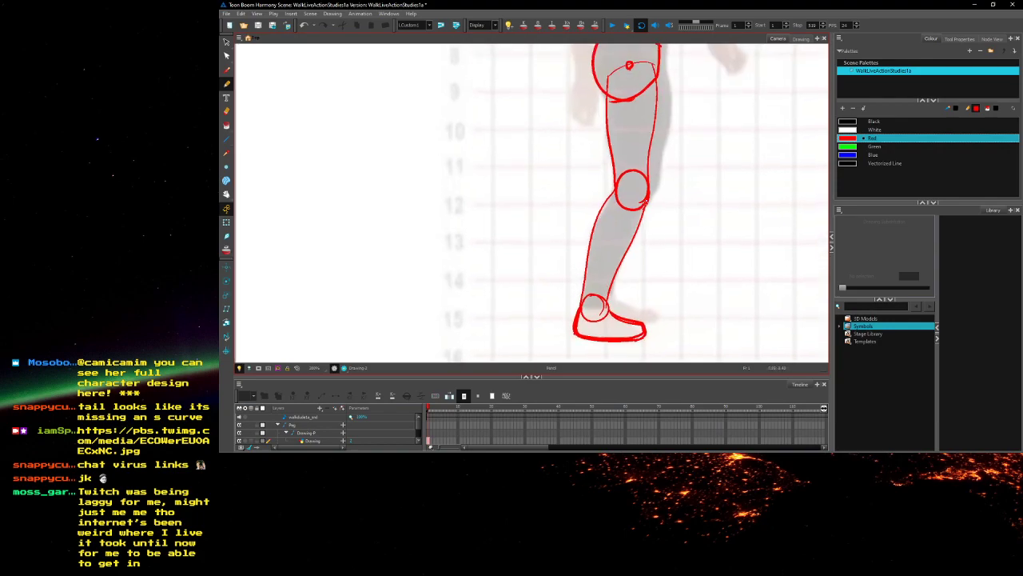
Sketch the near arm with shoulder, elbow and wrist circles, upper arm and forearm contours, and the hand
scroll(612, 261, "up", 2)
scroll(612, 261, "up", 3)
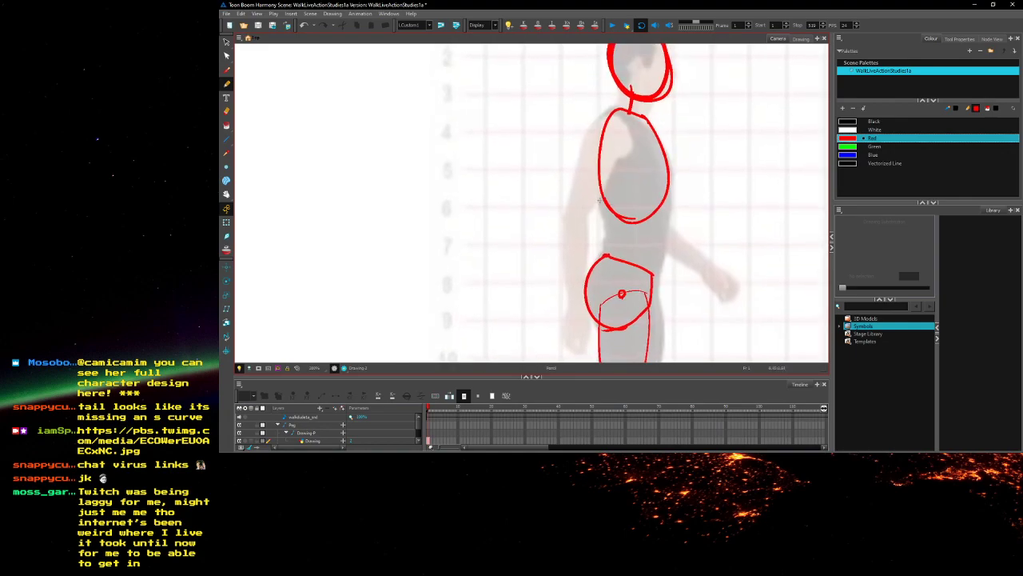
left_click_drag(604, 143, 606, 211)
mouse_move(613, 215)
left_mouse_down()
mouse_move(622, 214)
mouse_move(615, 227)
mouse_move(607, 169)
mouse_move(578, 260)
left_mouse_up()
left_click_drag(602, 225, 611, 175)
mouse_move(648, 132)
left_mouse_down()
mouse_move(616, 216)
mouse_move(615, 313)
left_mouse_up()
mouse_move(591, 187)
left_mouse_down()
mouse_move(601, 318)
mouse_move(588, 212)
mouse_move(590, 239)
mouse_move(609, 237)
mouse_move(591, 226)
mouse_move(606, 245)
mouse_move(632, 138)
left_mouse_up()
mouse_move(633, 215)
left_mouse_down()
mouse_move(623, 220)
mouse_move(635, 219)
mouse_move(627, 251)
mouse_move(643, 234)
mouse_move(640, 221)
mouse_move(618, 242)
mouse_move(644, 251)
mouse_move(643, 234)
left_mouse_up()
key("ctrl+z")
left_click_drag(624, 149, 601, 325)
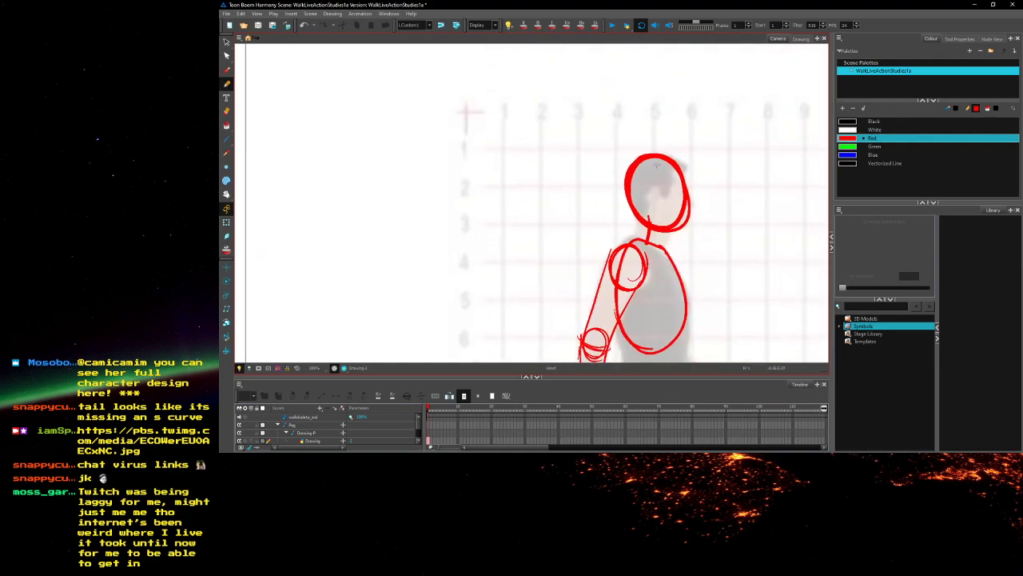
scroll(678, 189, "up", 2)
left_click_drag(693, 195, 593, 198)
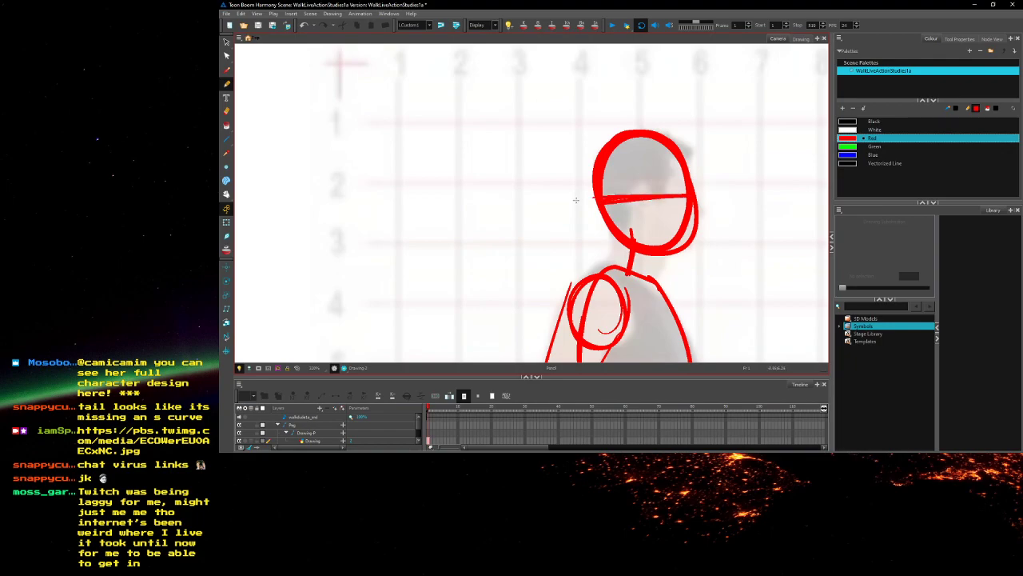
mouse_move(665, 194)
left_mouse_down()
mouse_move(644, 224)
mouse_move(666, 205)
left_mouse_up()
key("ctrl+z")
Replace the oval head with an angular side profile that has a jaw, side plane line, ear circle, eye and nose
left_click_drag(591, 104, 711, 258)
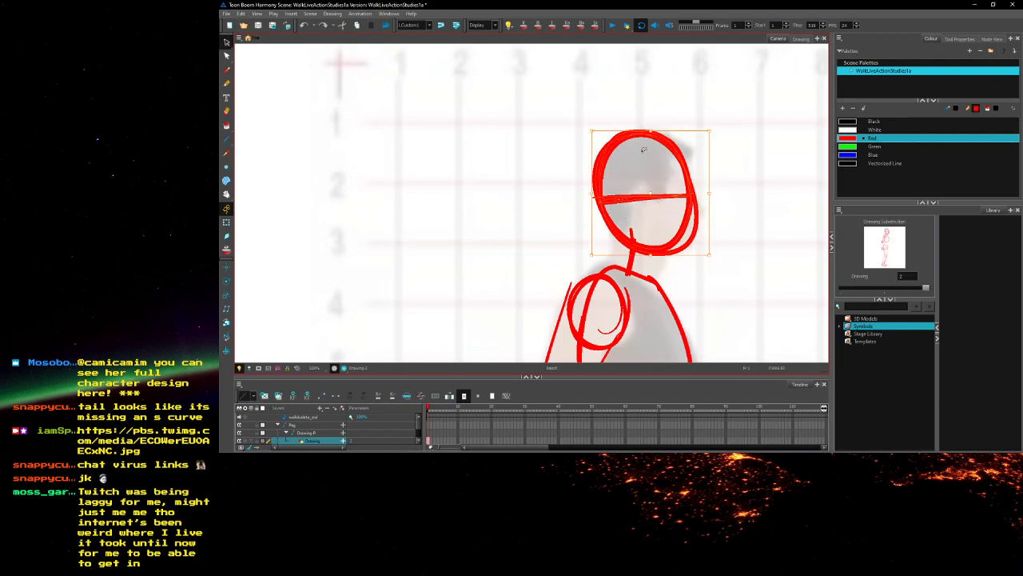
key("Delete")
key("alt+/")
mouse_move(664, 140)
left_mouse_down()
mouse_move(689, 141)
mouse_move(599, 138)
mouse_move(583, 148)
mouse_move(606, 208)
mouse_move(682, 255)
mouse_move(694, 160)
mouse_move(687, 256)
left_mouse_up()
mouse_move(579, 145)
left_mouse_down()
mouse_move(596, 186)
mouse_move(685, 252)
left_mouse_up()
mouse_move(650, 195)
left_mouse_down()
mouse_move(627, 198)
mouse_move(649, 185)
left_mouse_up()
left_click_drag(669, 141, 628, 227)
left_click_drag(690, 186, 689, 194)
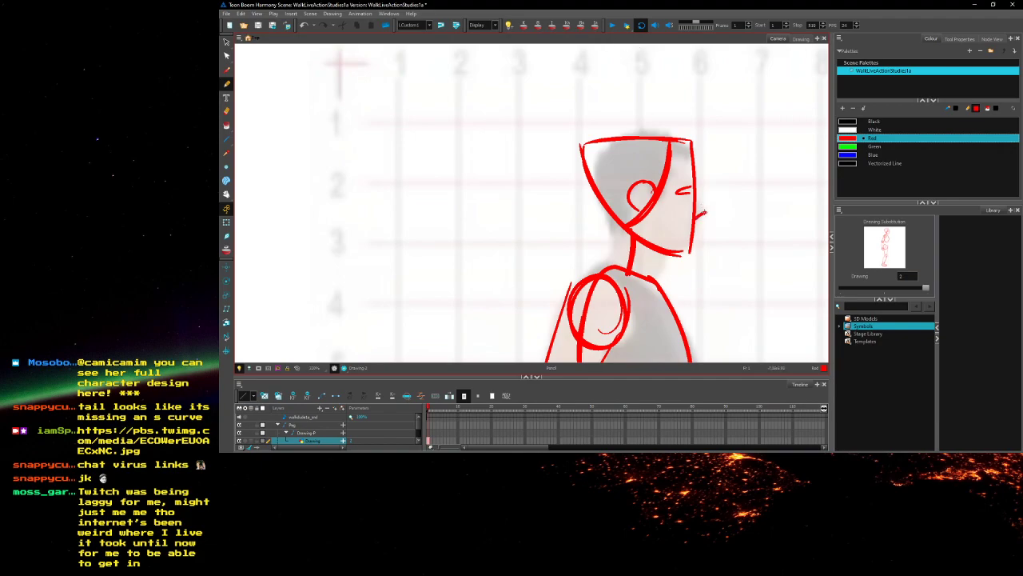
Delete the single neck line and draw front and back neck contours between the head and the ribcage
scroll(560, 128, "down", 2)
scroll(598, 190, "up", 2)
left_click(226, 42)
left_click(610, 222)
key("Delete")
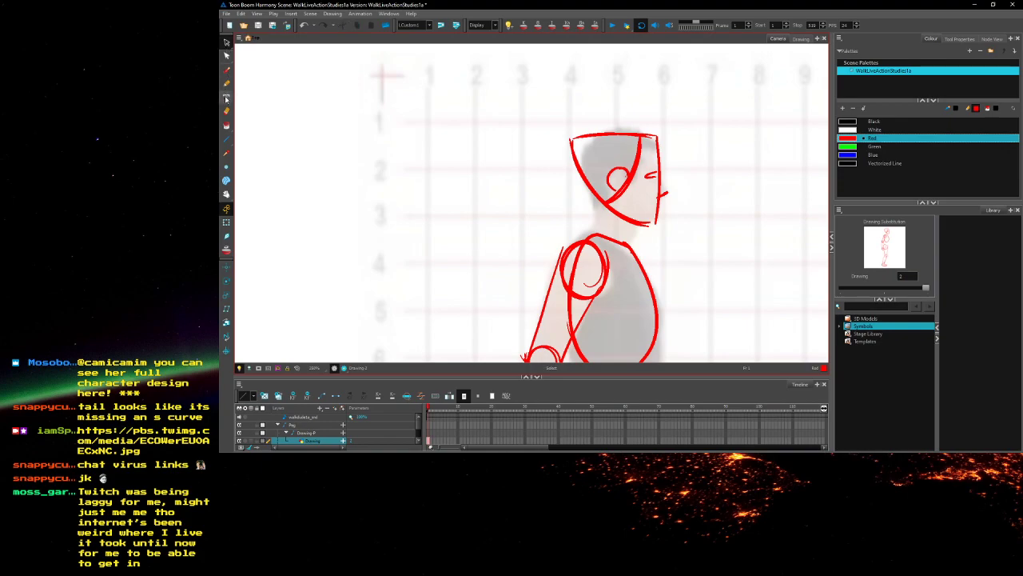
left_click(226, 83)
mouse_move(601, 198)
left_mouse_down()
mouse_move(583, 234)
mouse_move(629, 242)
left_mouse_up()
left_click_drag(565, 291, 589, 143)
Connect the ribcage to the pelvis with front and back waist contours and reinforce the near hand's outline
scroll(622, 187, "down", 2)
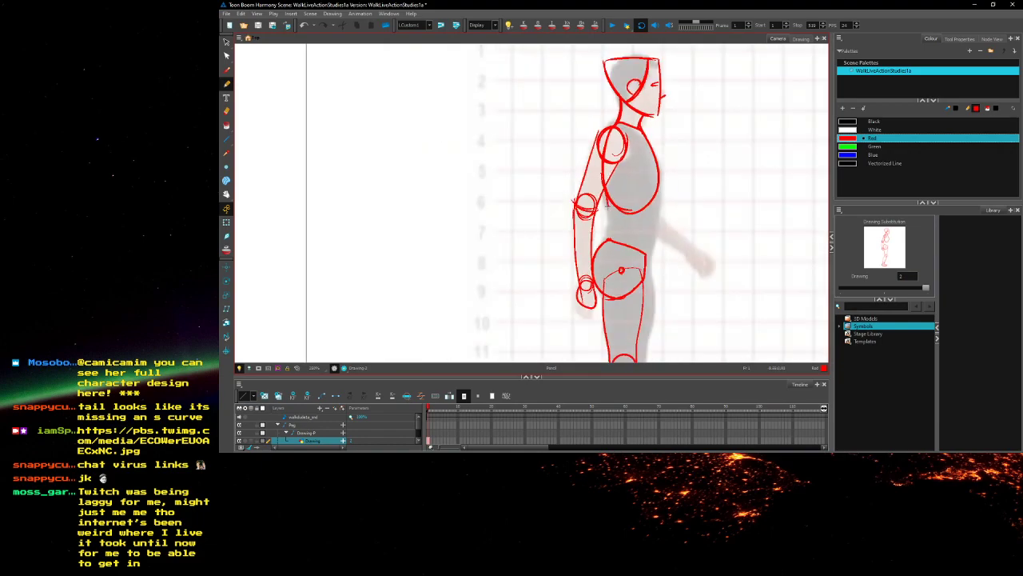
left_click_drag(659, 178, 642, 282)
scroll(581, 179, "up", 2)
mouse_move(625, 236)
left_mouse_down()
mouse_move(625, 249)
mouse_move(628, 172)
mouse_move(628, 251)
mouse_move(616, 255)
mouse_move(627, 258)
left_mouse_up()
left_click_drag(619, 205, 610, 93)
left_click_drag(622, 185, 609, 249)
left_click_drag(637, 208, 623, 266)
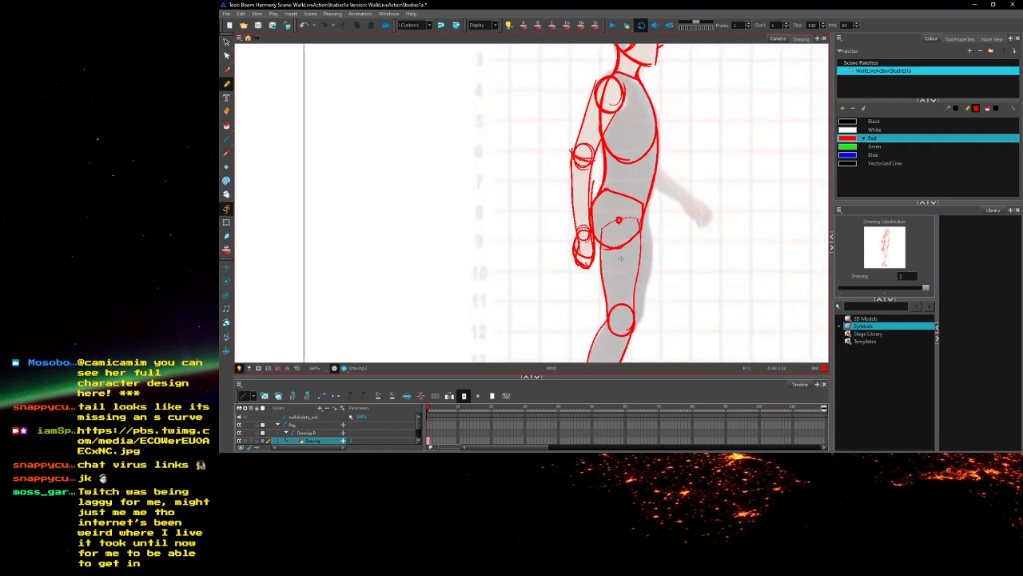
Draw the far forearm extending in front of the waist, with its wrist and hand
scroll(621, 257, "down", 4)
scroll(620, 257, "up", 5)
left_click_drag(642, 155, 709, 197)
left_click_drag(654, 128, 704, 171)
mouse_move(694, 172)
left_mouse_down()
mouse_move(747, 201)
mouse_move(703, 200)
mouse_move(731, 230)
left_mouse_up()
mouse_move(702, 187)
left_mouse_down()
mouse_move(730, 225)
mouse_move(716, 220)
left_mouse_up()
mouse_move(705, 186)
left_mouse_down()
mouse_move(727, 205)
mouse_move(716, 216)
left_mouse_up()
Draw the visible parts of the far leg behind the near leg: thigh edge, knee, shin and foot
scroll(654, 190, "down", 3)
mouse_move(662, 161)
left_mouse_down()
mouse_move(652, 283)
mouse_move(681, 136)
mouse_move(672, 199)
left_mouse_up()
mouse_move(674, 205)
left_mouse_down()
mouse_move(683, 221)
mouse_move(671, 206)
left_mouse_up()
mouse_move(639, 302)
left_mouse_down()
mouse_move(650, 283)
mouse_move(670, 307)
left_mouse_up()
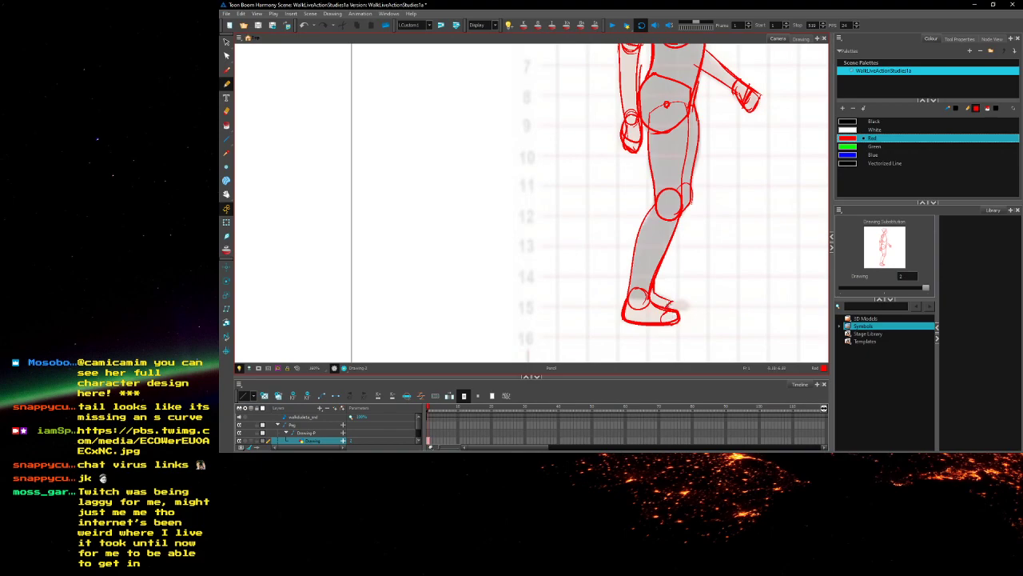
left_click_drag(685, 302, 677, 311)
Step forward through the walk reference from frame 1 to around frame 40, examining how the stride opens
left_click_drag(597, 110, 571, 162)
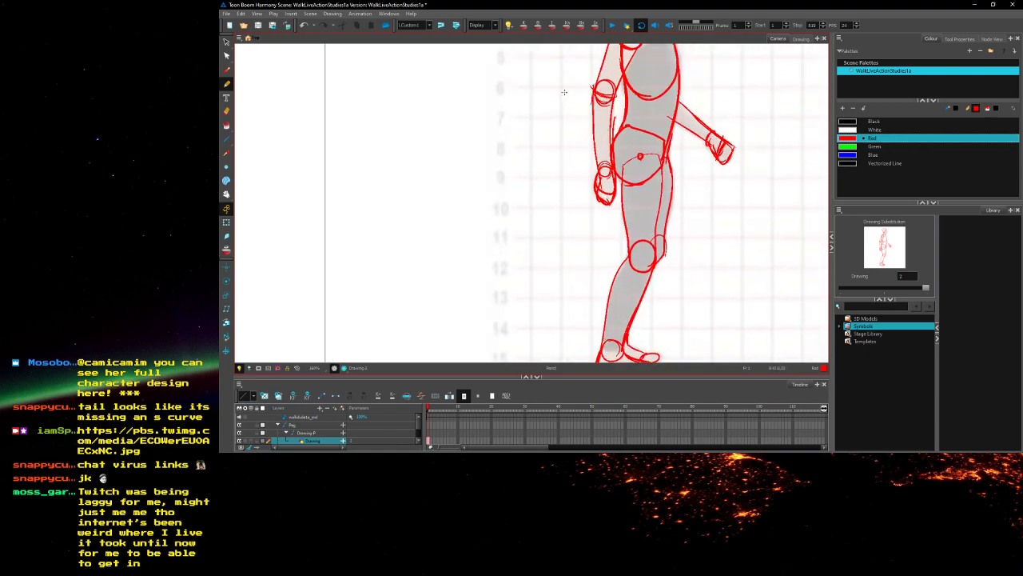
scroll(566, 92, "down", 5)
left_click_drag(518, 126, 526, 235)
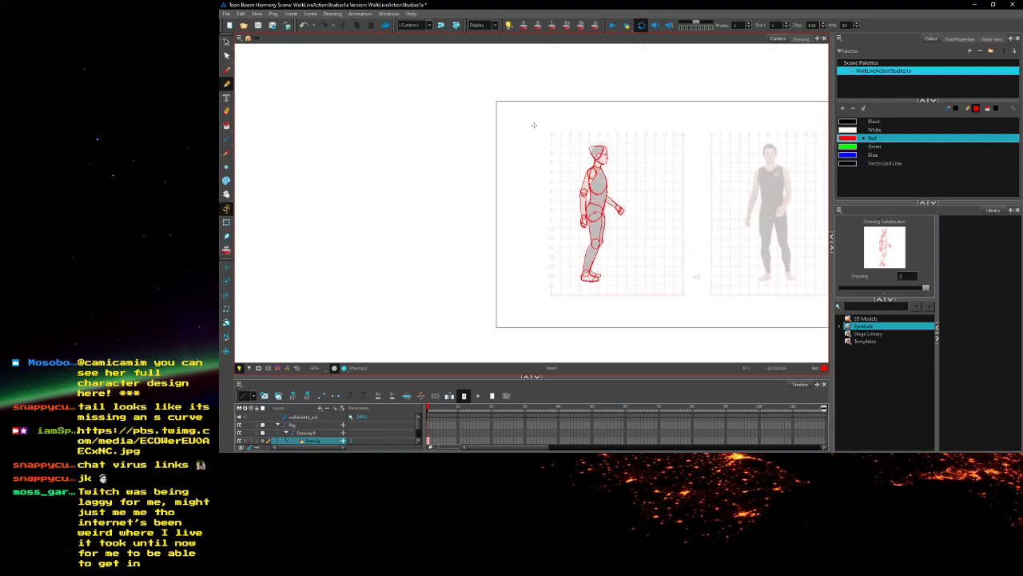
key("period")
key("period")
key("period")
key("period")
key("period")
key("period")
key("period")
key("period")
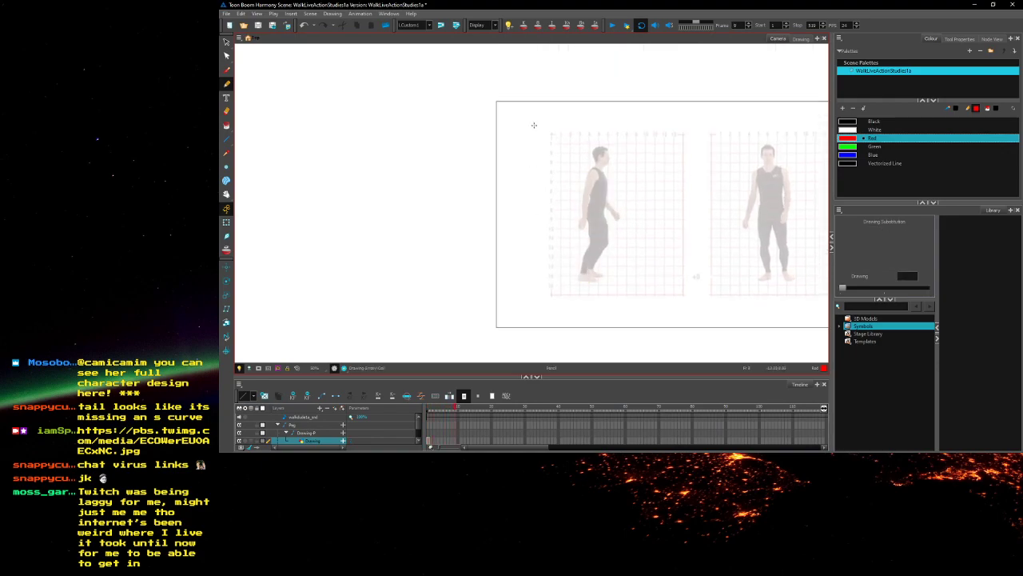
left_click_drag(582, 200, 534, 189)
scroll(533, 188, "up", 3)
key("period")
key("period")
key("period")
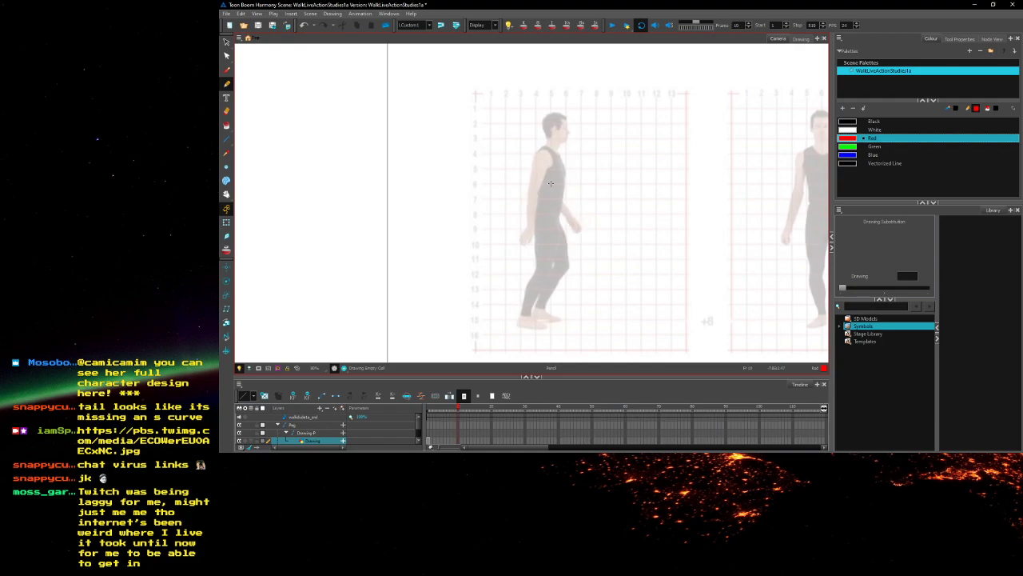
key("period")
key("period")
key("period")
key("period")
key("period")
key("period")
key("period")
key("period")
key("period")
key("period")
key("period")
key("period")
key("period")
key("period")
key("period")
key("period")
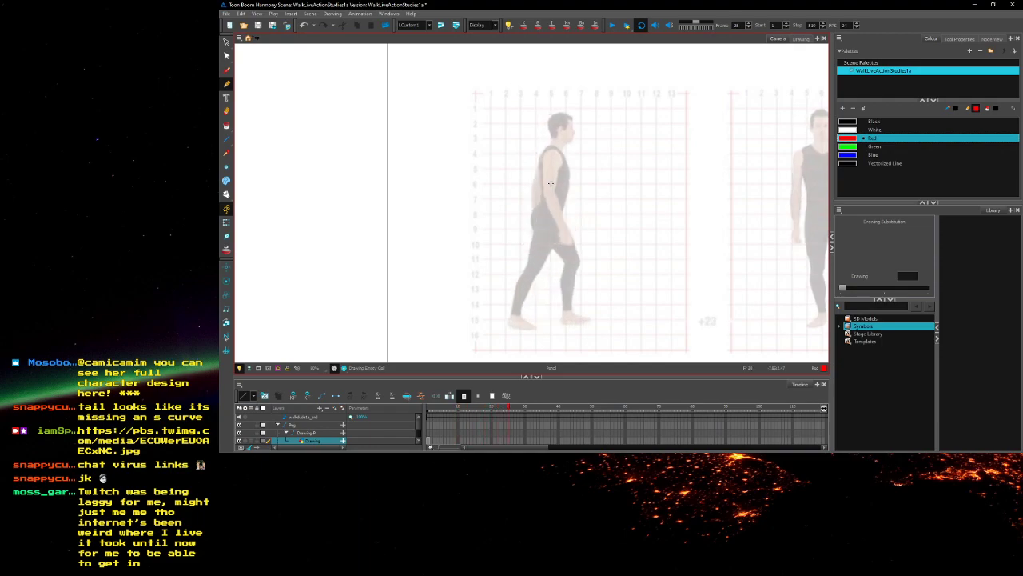
key("period")
key("period")
key("period")
key("period")
key("period")
key("period")
key("period")
key("period")
key("period")
key("period")
key("period")
key("period")
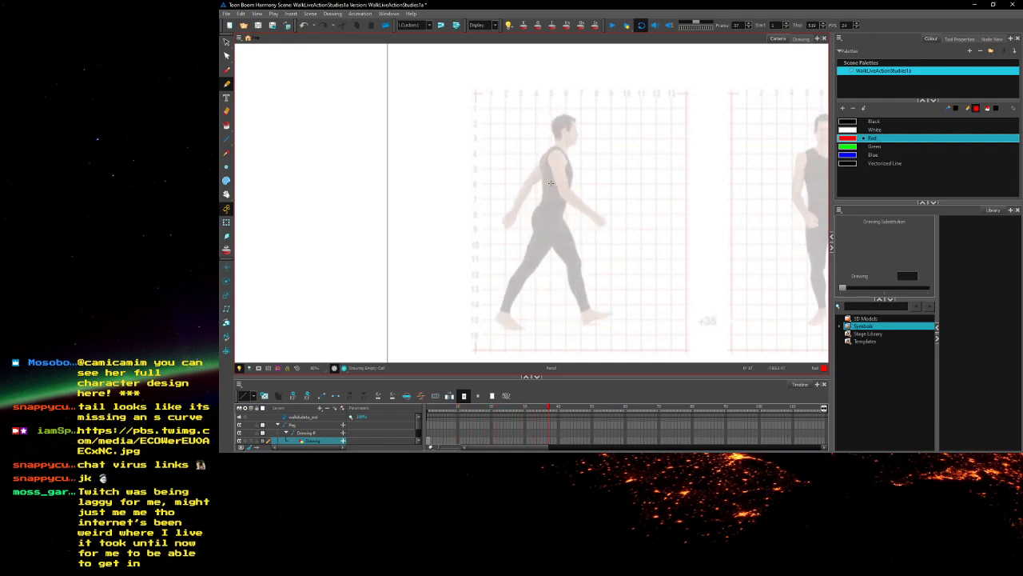
key("period")
key("period")
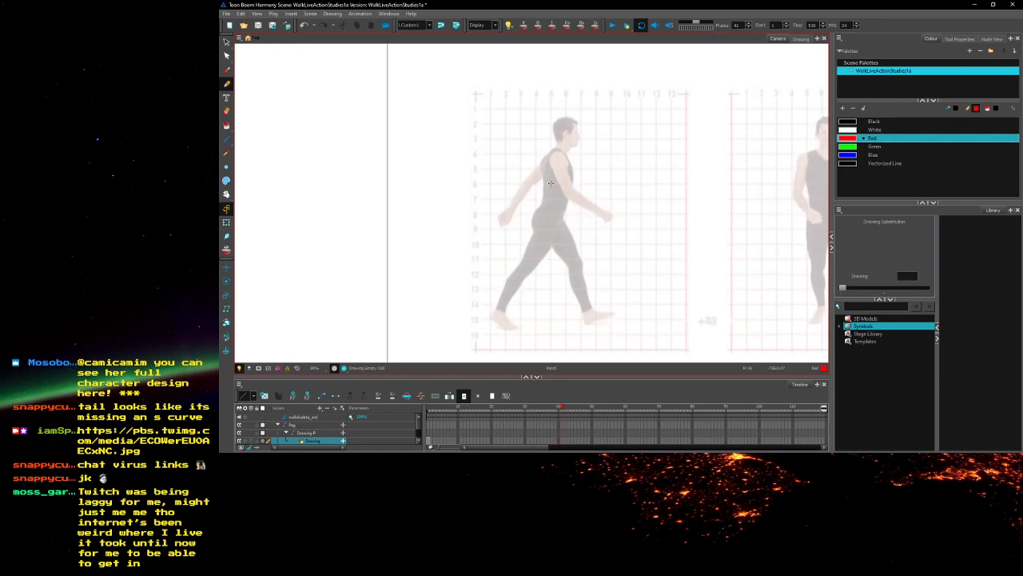
Compare the neighbouring reference frames around frames 41 and 42 to judge the contact pose of the stride
left_click_drag(464, 182, 466, 169)
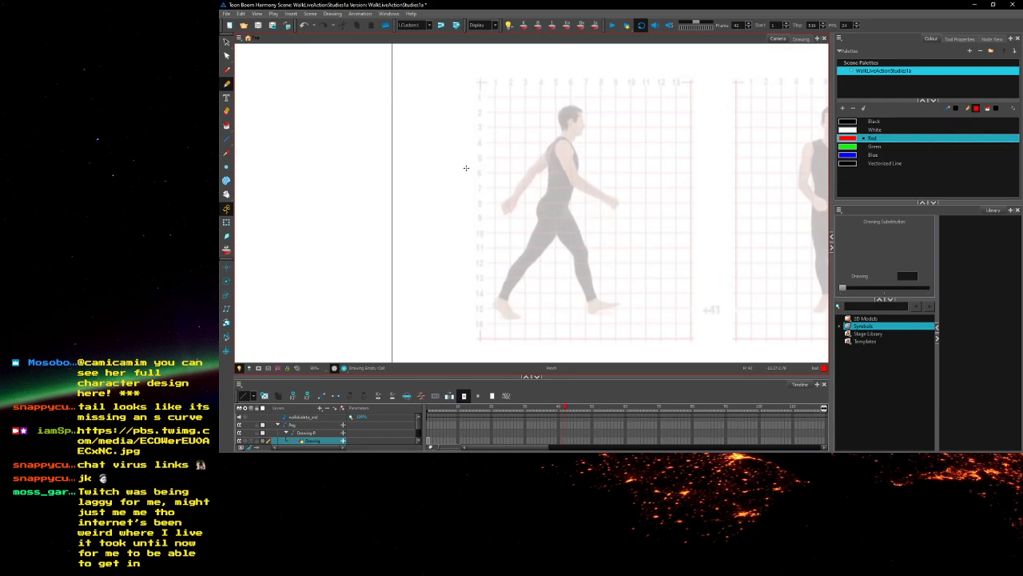
key("period")
key("comma")
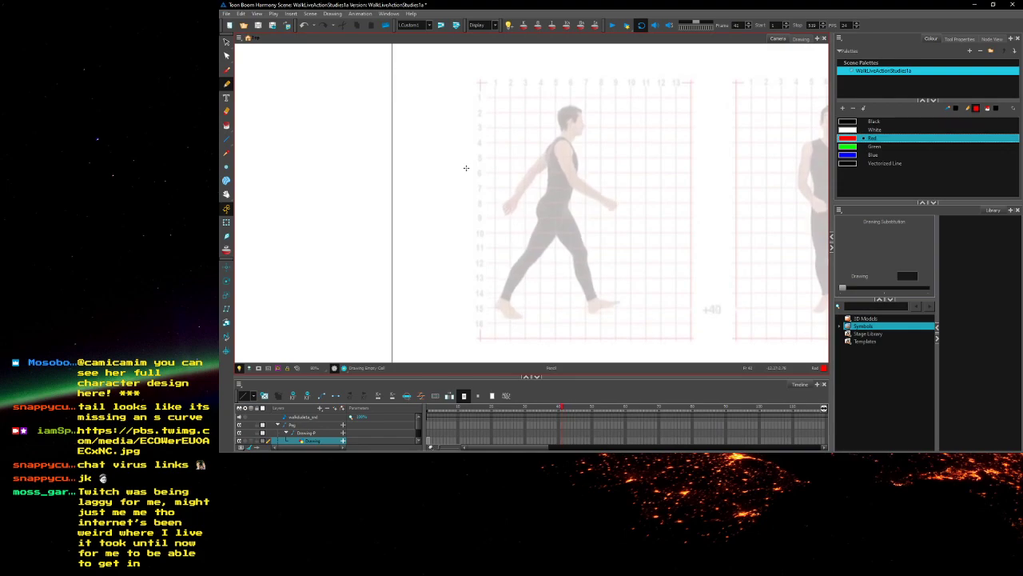
key("period")
key("comma")
key("period")
key("comma")
key("period")
key("comma")
left_click_drag(524, 135, 540, 141)
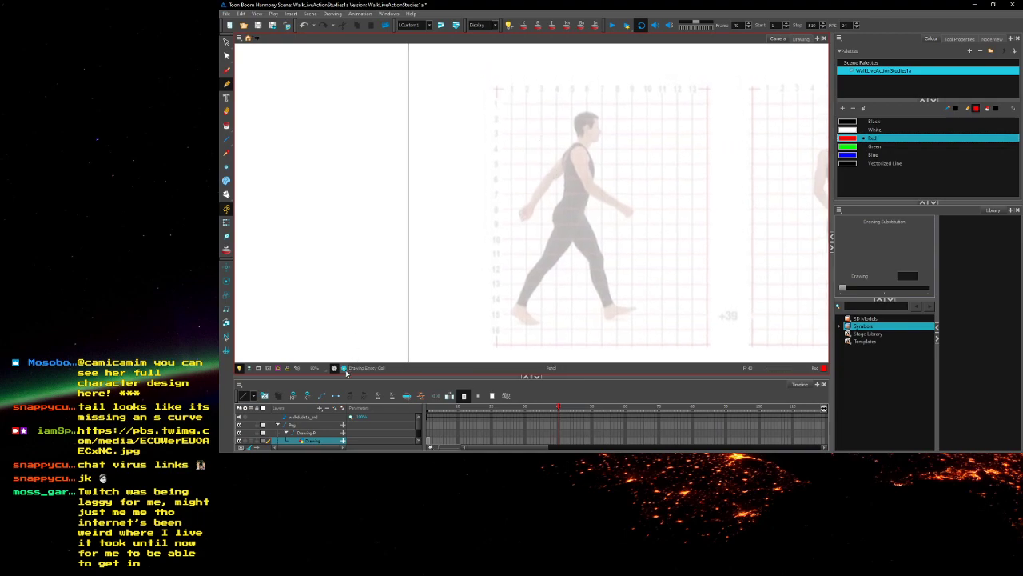
Extend the first drawing's exposure to frame 39 on the Drawing layer and turn on onion skin at frame 40
left_click(554, 439)
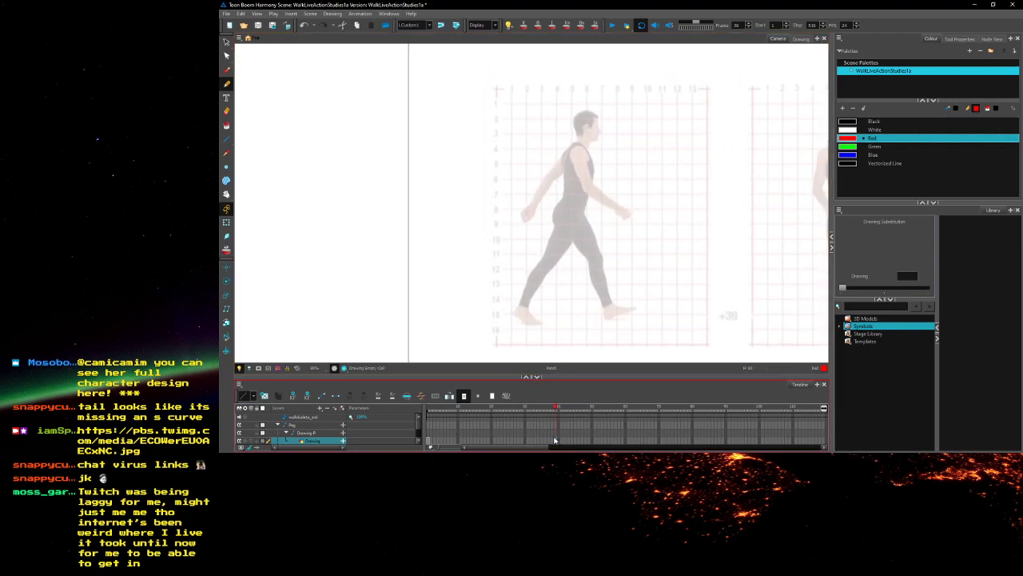
left_click(557, 439)
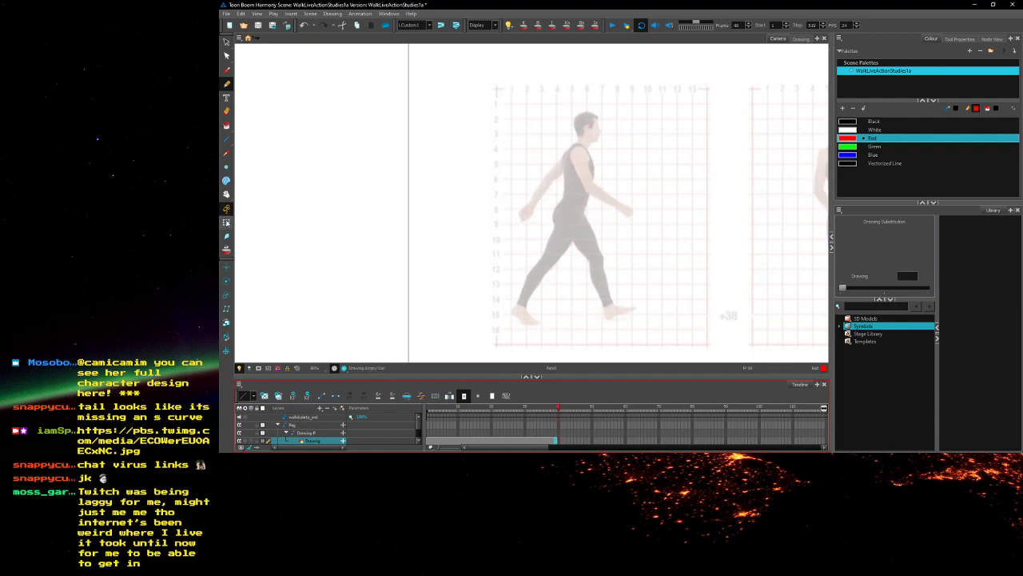
left_click(227, 249)
mouse_move(505, 198)
left_mouse_down()
mouse_move(509, 221)
mouse_move(508, 193)
left_mouse_up()
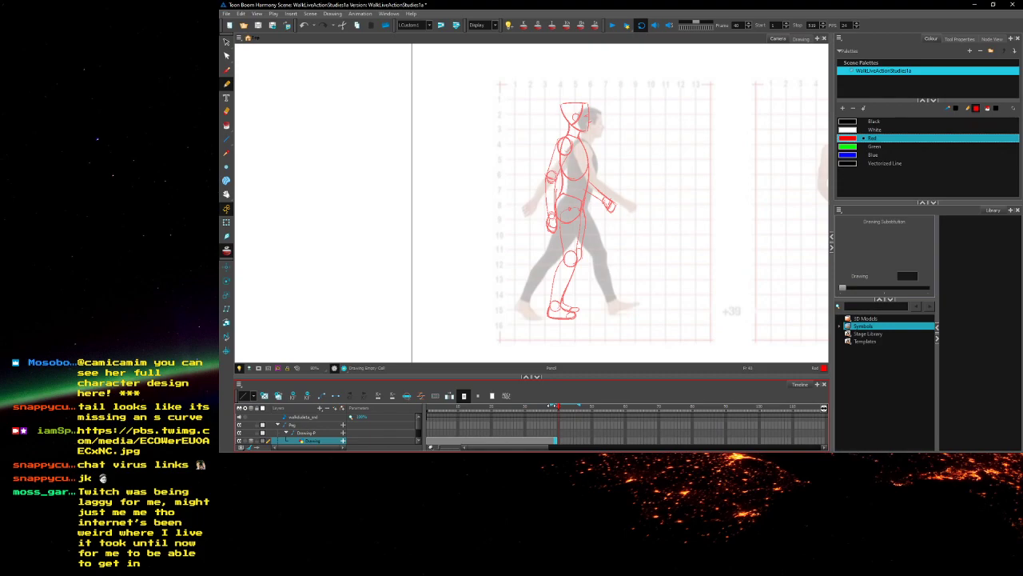
Shorten the first drawing's exposure on the Drawing layer so it ends a few frames before frame 39
left_click(546, 440)
left_click(554, 440)
key("period")
key("period")
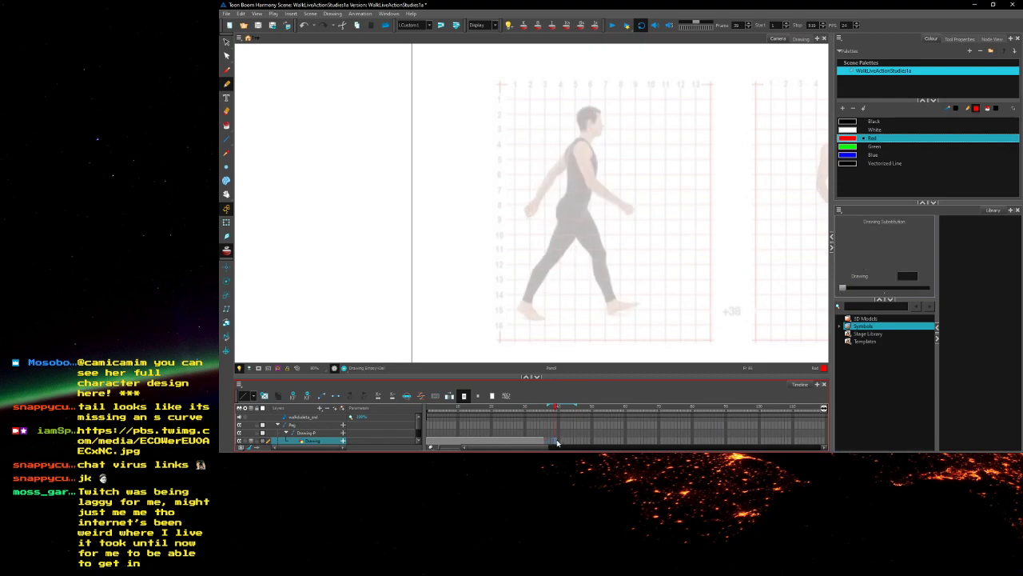
Step back and forth through the reference between frames 39 and 42 to check where the widest stride falls
key("period")
key("period")
key("period")
key("period")
key("period")
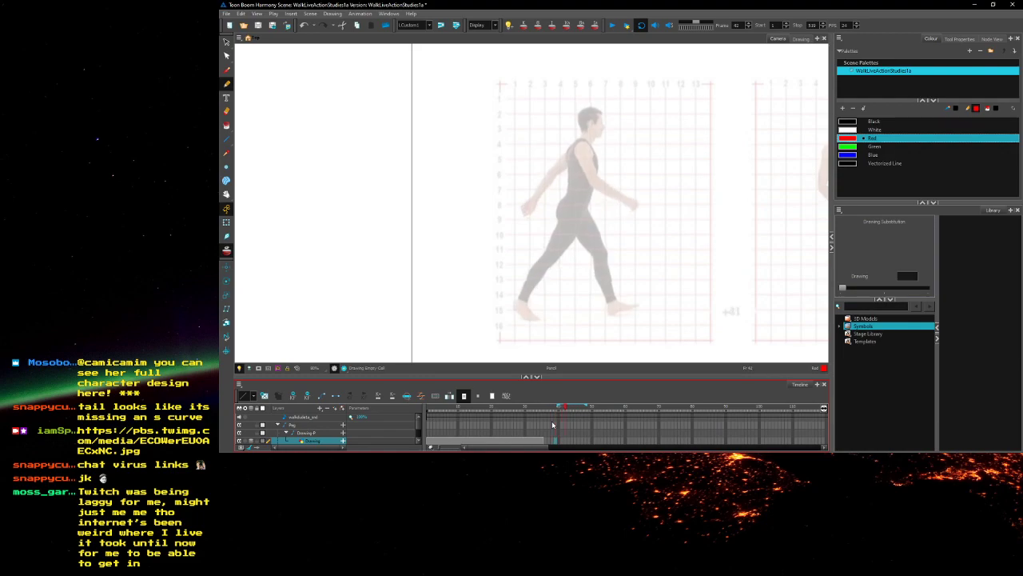
key("comma")
key("comma")
key("comma")
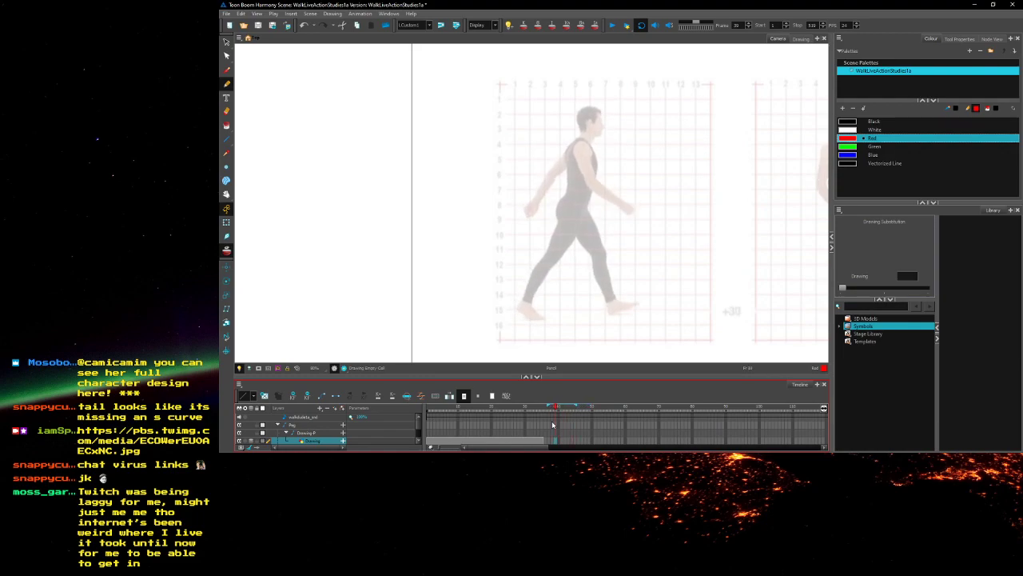
key("comma")
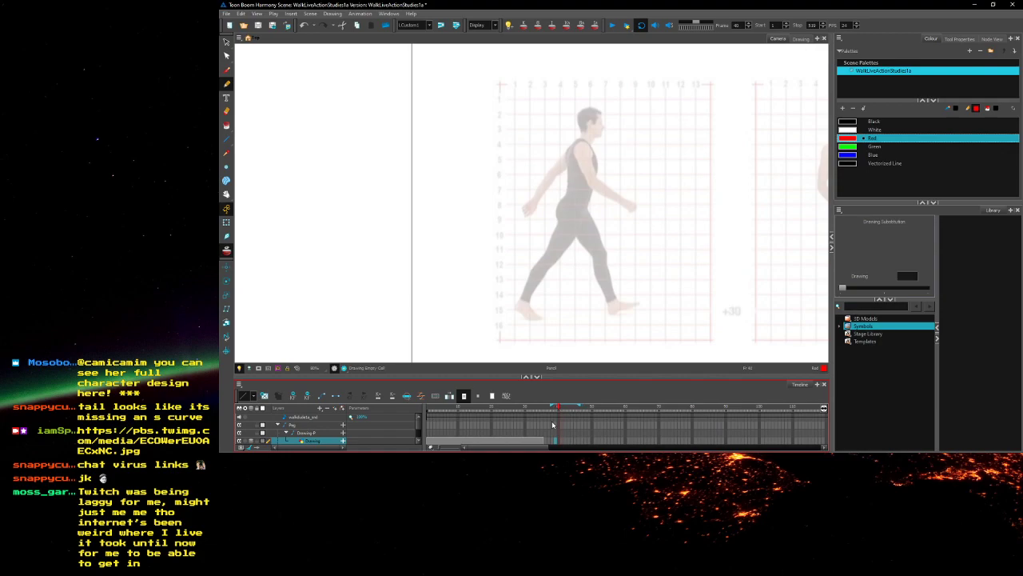
key("comma")
key("period")
key("comma")
key("period")
Widen the onion skin range backward on frame 40 to include the first drawing, and save the scene
scroll(493, 285, "up", 3)
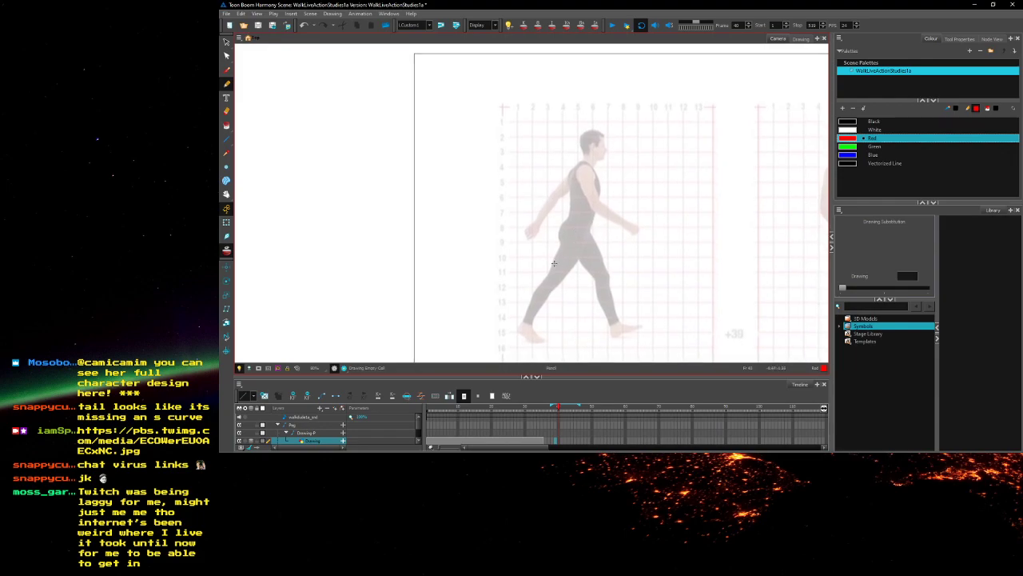
mouse_move(552, 408)
left_mouse_down()
mouse_move(518, 412)
mouse_move(538, 411)
mouse_move(528, 405)
left_mouse_up()
key("ctrl+s")
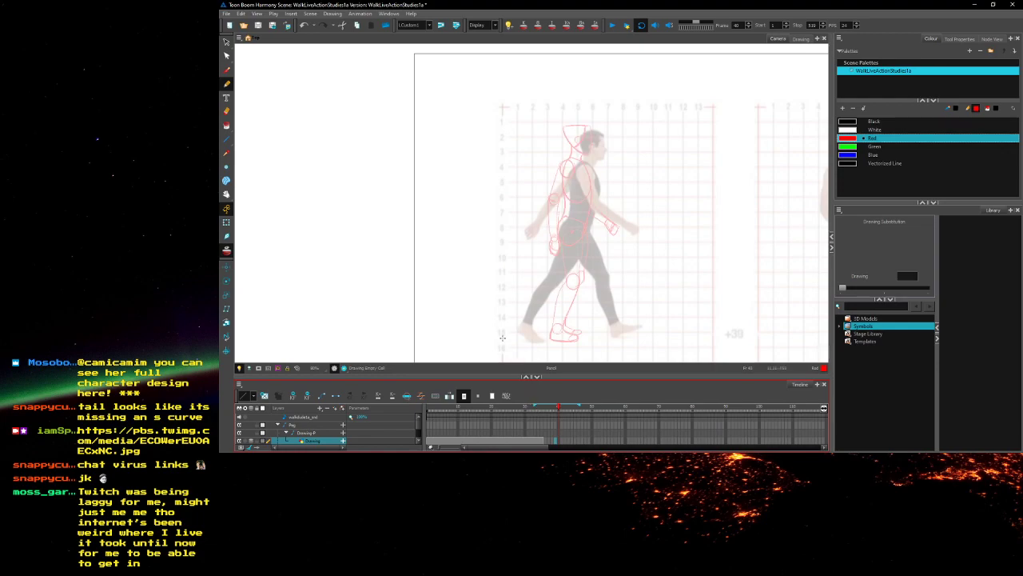
scroll(592, 121, "up", 4)
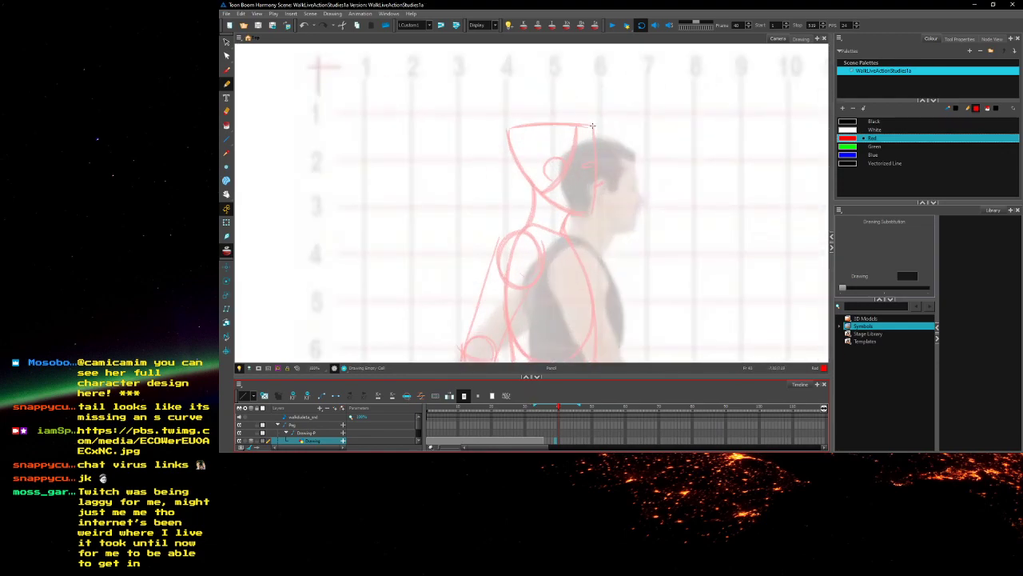
Trace the onion-skinned head in red on frame 40, with its outline, side plane, ear and facial marks
left_click_drag(591, 124, 590, 217)
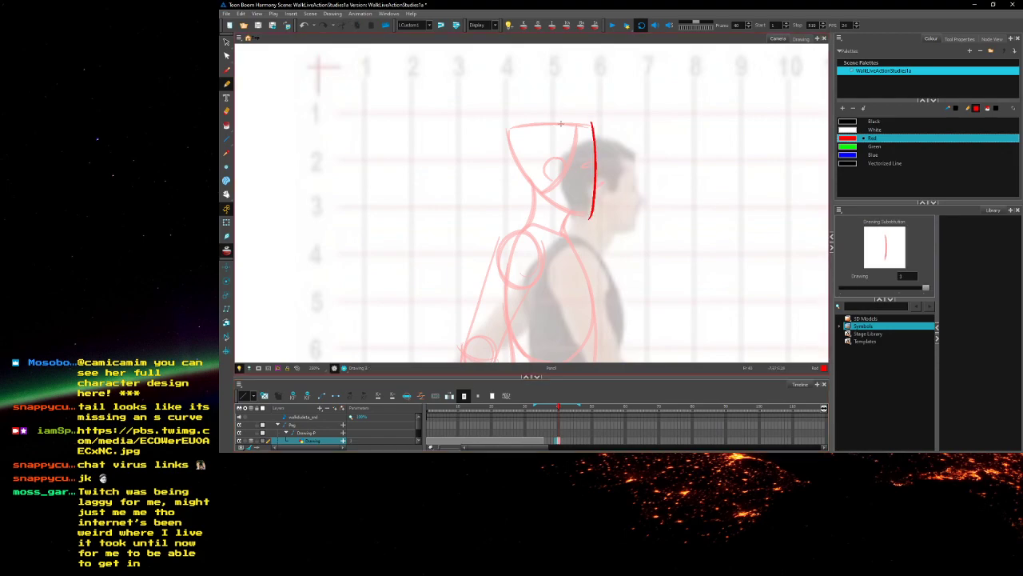
left_click_drag(591, 126, 507, 130)
left_click_drag(507, 127, 589, 216)
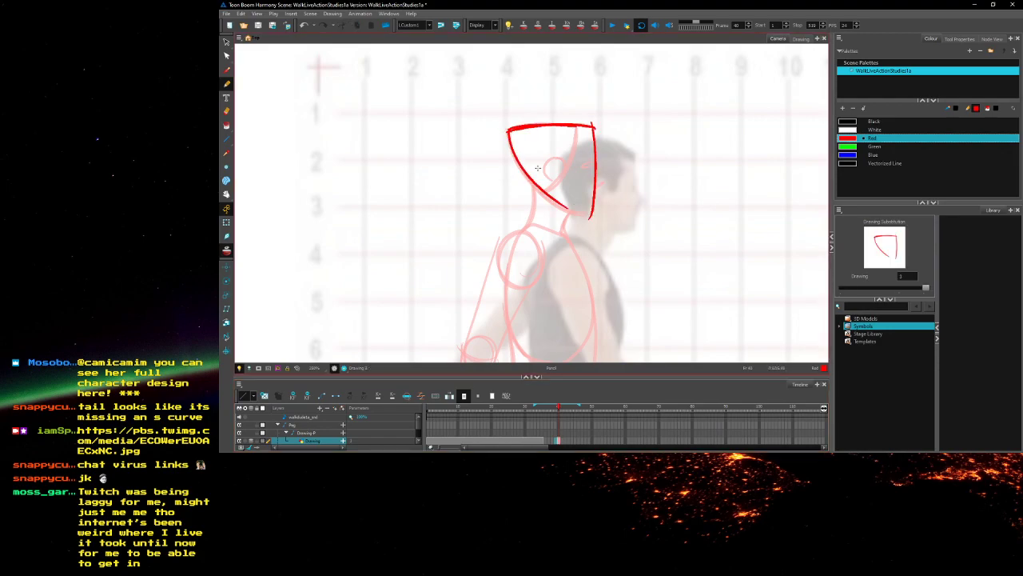
scroll(554, 157, "up", 2)
left_click_drag(600, 146, 554, 205)
left_click_drag(586, 168, 570, 188)
mouse_move(634, 159)
left_mouse_down()
mouse_move(626, 167)
mouse_move(648, 190)
left_mouse_up()
Move the traced head forward and down onto the walker's head at frame 40, and return to the Pencil tool
left_click(227, 42)
mouse_move(564, 74)
left_mouse_down()
mouse_move(463, 100)
mouse_move(581, 85)
mouse_move(571, 79)
left_mouse_up()
mouse_move(509, 148)
left_mouse_down()
mouse_move(528, 167)
mouse_move(575, 183)
left_mouse_up()
scroll(566, 178, "down", 8)
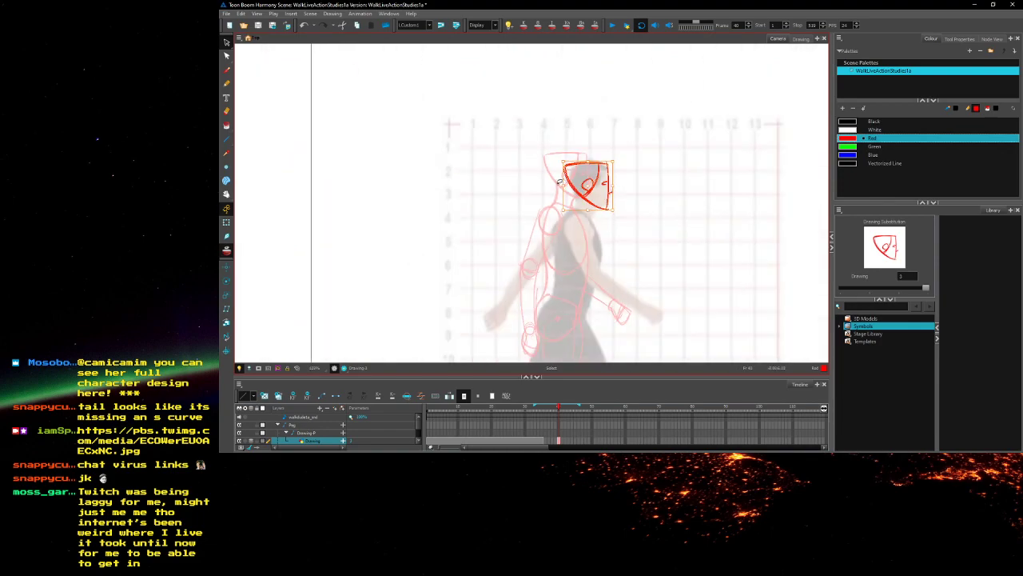
left_click(488, 255)
scroll(508, 307, "up", 5)
scroll(585, 217, "down", 2)
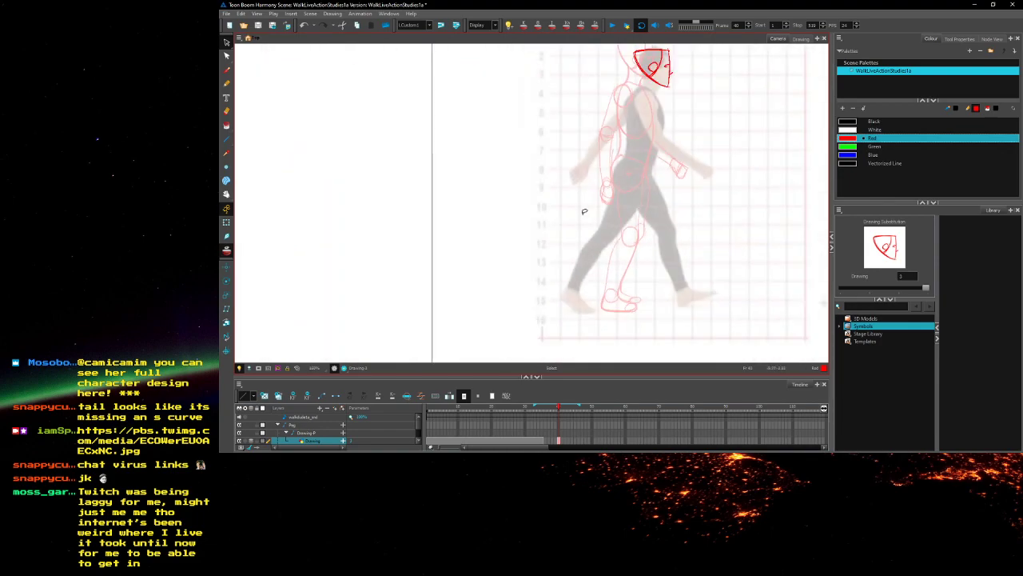
left_click_drag(552, 271, 493, 281)
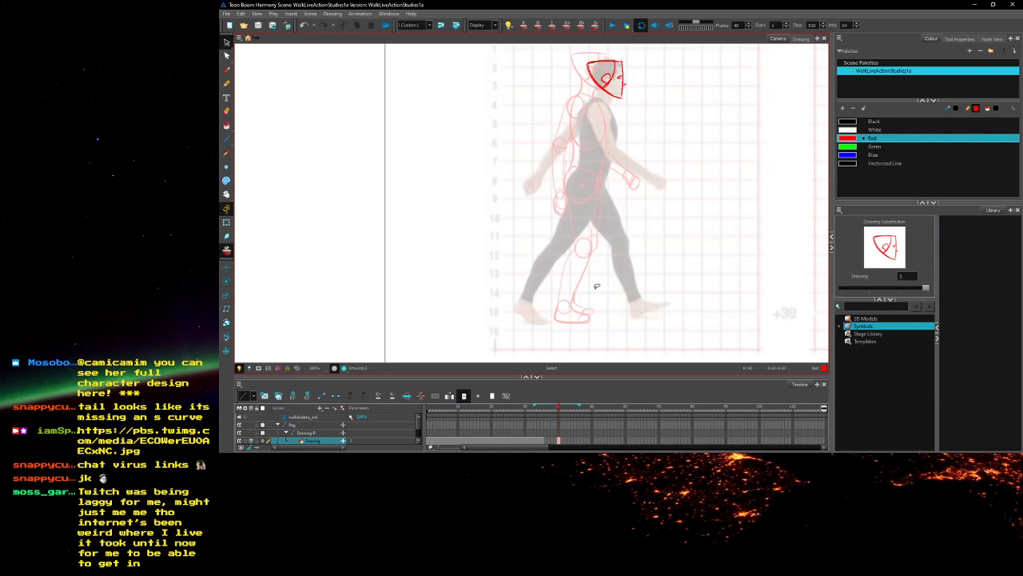
mouse_move(571, 261)
left_mouse_down()
mouse_move(556, 247)
mouse_move(556, 287)
mouse_move(565, 258)
left_mouse_up()
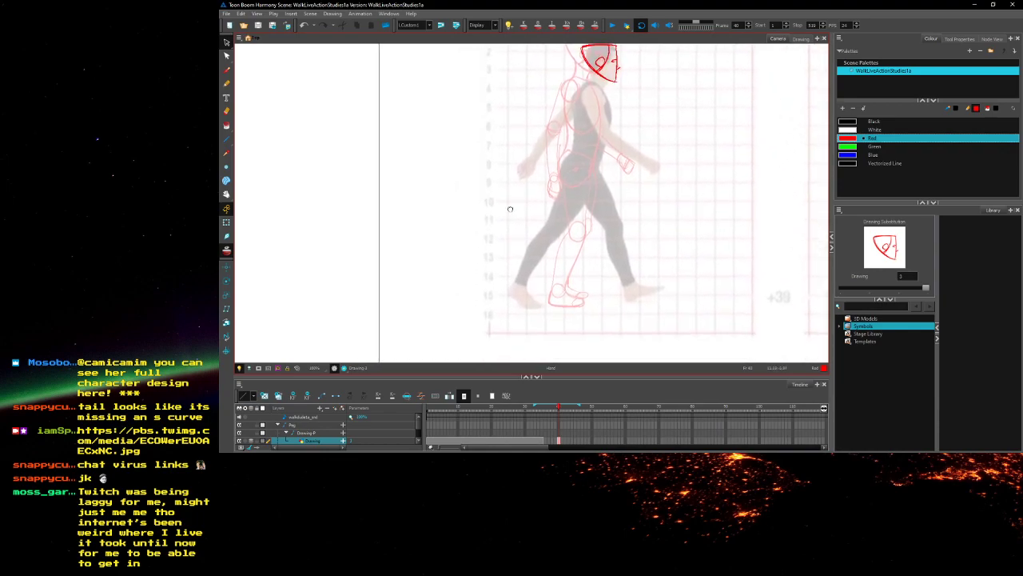
left_click_drag(630, 280, 527, 245)
left_click(226, 83)
scroll(529, 105, "up", 2)
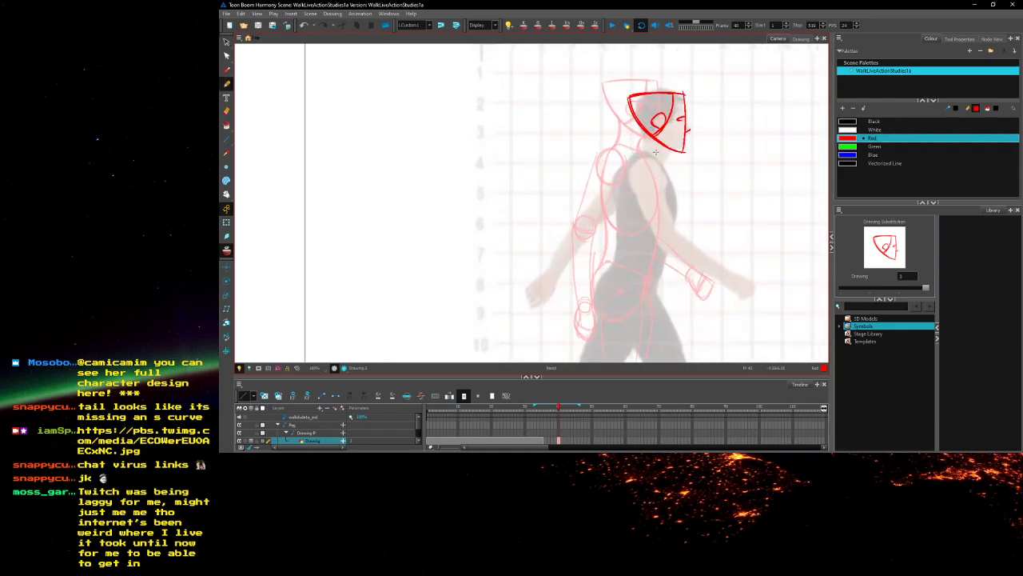
mouse_move(606, 191)
left_mouse_down()
mouse_move(555, 203)
mouse_move(615, 182)
mouse_move(596, 244)
mouse_move(599, 286)
left_mouse_up()
scroll(617, 165, "up", 2)
mouse_move(596, 217)
left_mouse_down()
mouse_move(609, 164)
mouse_move(626, 147)
mouse_move(652, 152)
mouse_move(681, 207)
left_mouse_up()
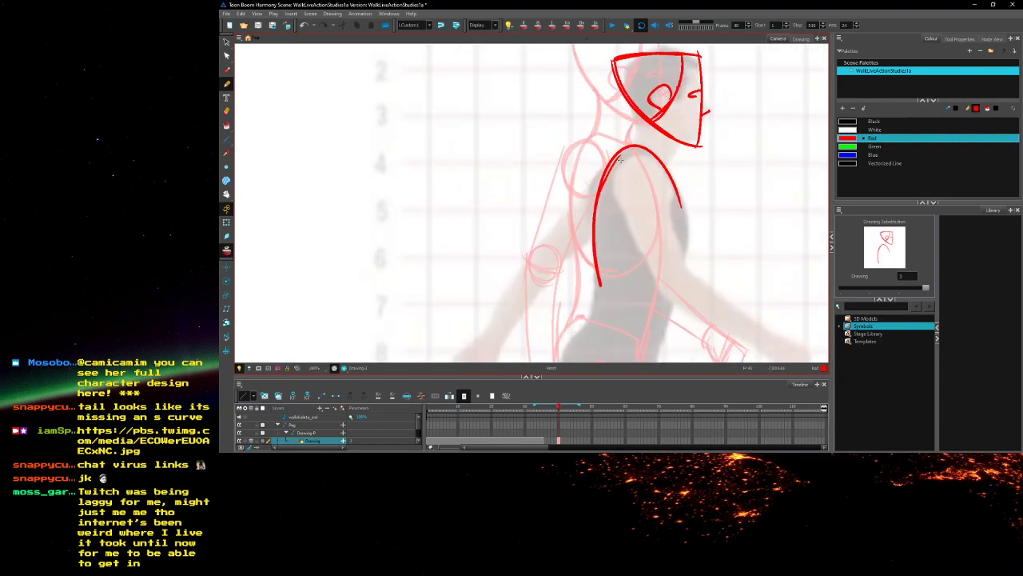
key("ctrl+z")
Draw the front and back lines of the neck below the traced head
mouse_move(638, 107)
left_mouse_down()
mouse_move(621, 158)
mouse_move(629, 147)
mouse_move(666, 166)
left_mouse_up()
scroll(620, 168, "up", 1)
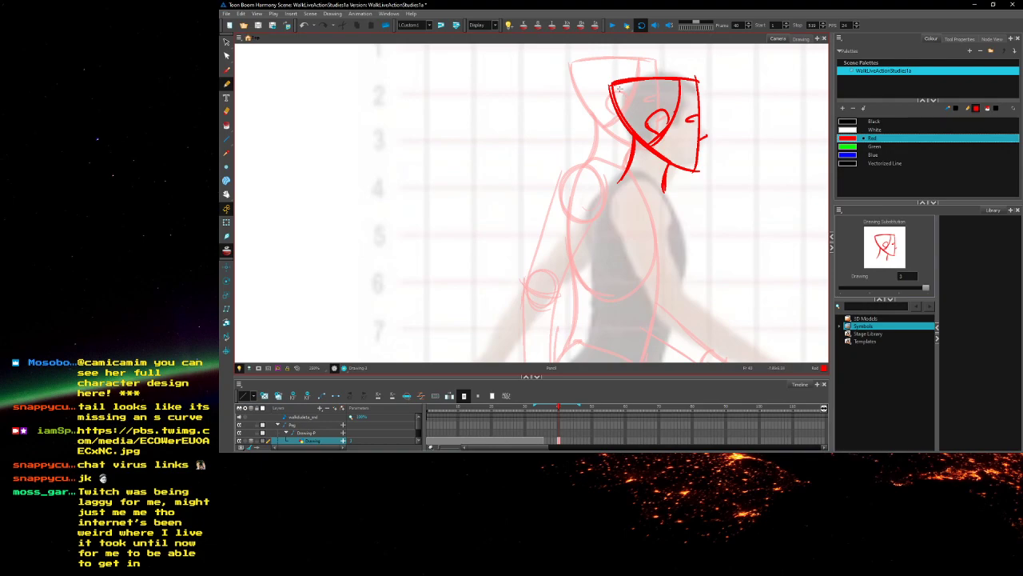
key(".")
left_click_drag(667, 164, 662, 187)
left_click_drag(599, 204, 614, 140)
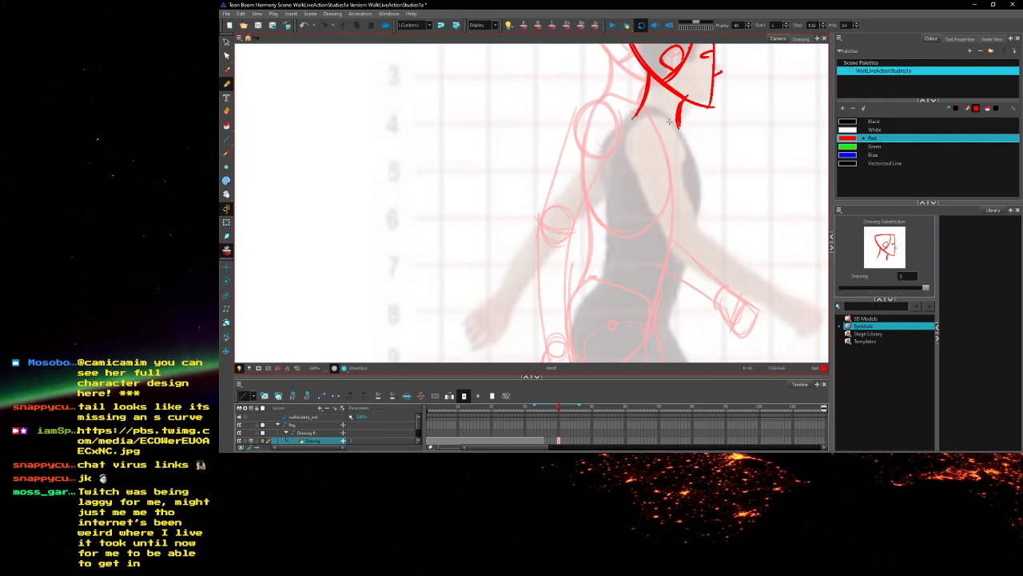
Draw the neck's base line and the long front curve of the torso down toward the waist
left_click_drag(647, 111, 689, 125)
mouse_move(645, 106)
left_mouse_down()
mouse_move(690, 126)
mouse_move(676, 113)
mouse_move(698, 190)
mouse_move(685, 280)
left_mouse_up()
key("ctrl+z")
key("ctrl+z")
mouse_move(611, 235)
left_mouse_down()
mouse_move(640, 237)
mouse_move(639, 247)
left_mouse_up()
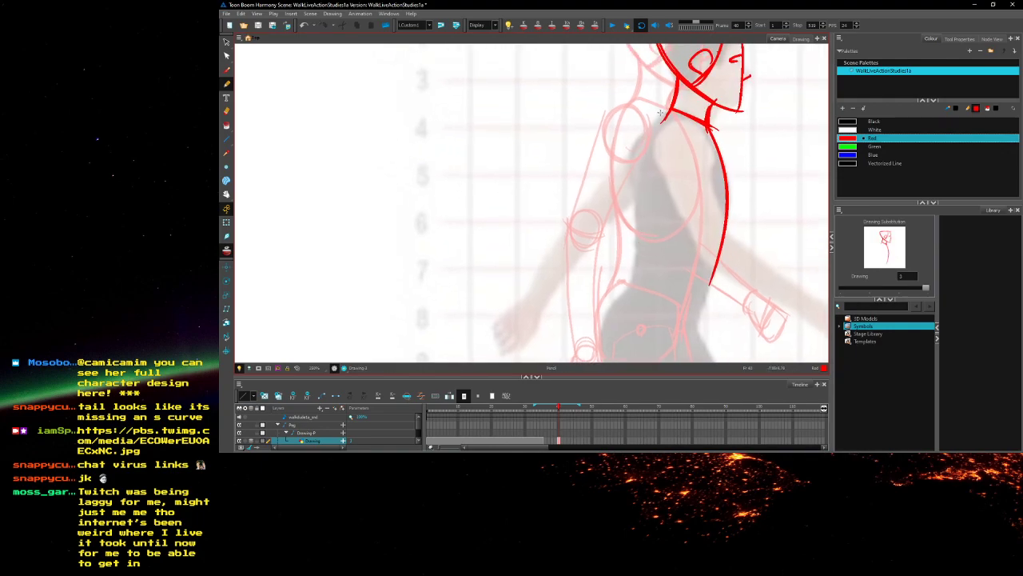
Draw the rib cage as a tall oval over the walker's chest
mouse_move(653, 123)
left_mouse_down()
mouse_move(635, 185)
mouse_move(645, 233)
mouse_move(659, 243)
mouse_move(678, 228)
mouse_move(660, 240)
mouse_move(712, 248)
left_mouse_up()
mouse_move(726, 181)
left_mouse_down()
mouse_move(710, 242)
mouse_move(687, 254)
left_mouse_up()
mouse_move(638, 151)
left_mouse_down()
mouse_move(631, 186)
mouse_move(651, 241)
left_mouse_up()
mouse_move(631, 189)
left_mouse_down()
mouse_move(673, 114)
mouse_move(684, 114)
left_mouse_up()
mouse_move(631, 164)
left_mouse_down()
mouse_move(652, 242)
mouse_move(693, 185)
mouse_move(714, 281)
left_mouse_up()
Draw the back of the waist and the sloping top edge of the pelvis
mouse_move(654, 151)
left_mouse_down()
mouse_move(648, 230)
mouse_move(638, 149)
mouse_move(636, 169)
left_mouse_up()
mouse_move(636, 168)
left_mouse_down()
mouse_move(641, 203)
mouse_move(705, 228)
left_mouse_up()
mouse_move(638, 200)
left_mouse_down()
mouse_move(711, 229)
mouse_move(664, 162)
mouse_move(640, 188)
left_mouse_up()
Draw the rear curve of the pelvis down to the top of the back leg
scroll(644, 345, "down", 4)
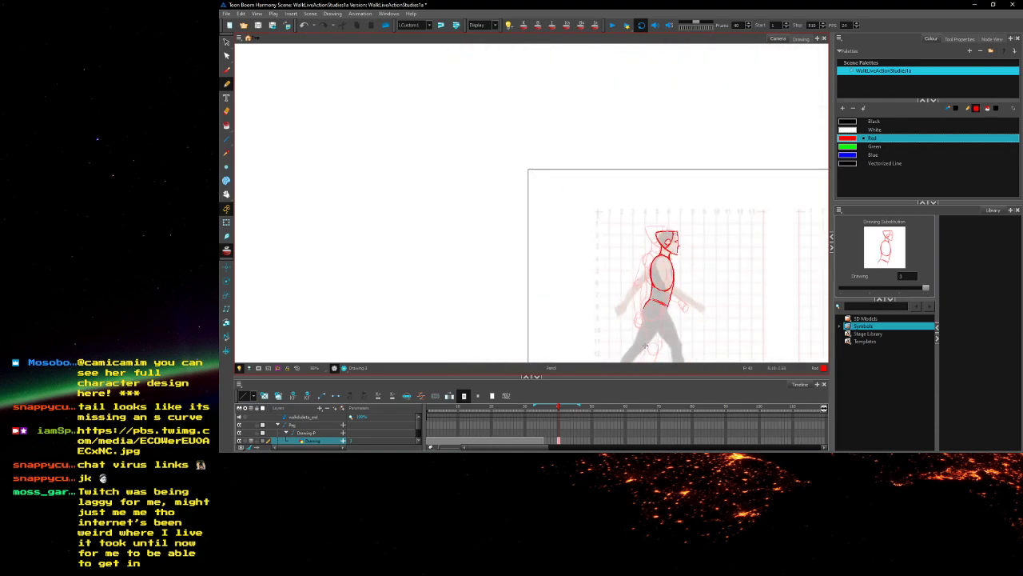
scroll(647, 345, "up", 4)
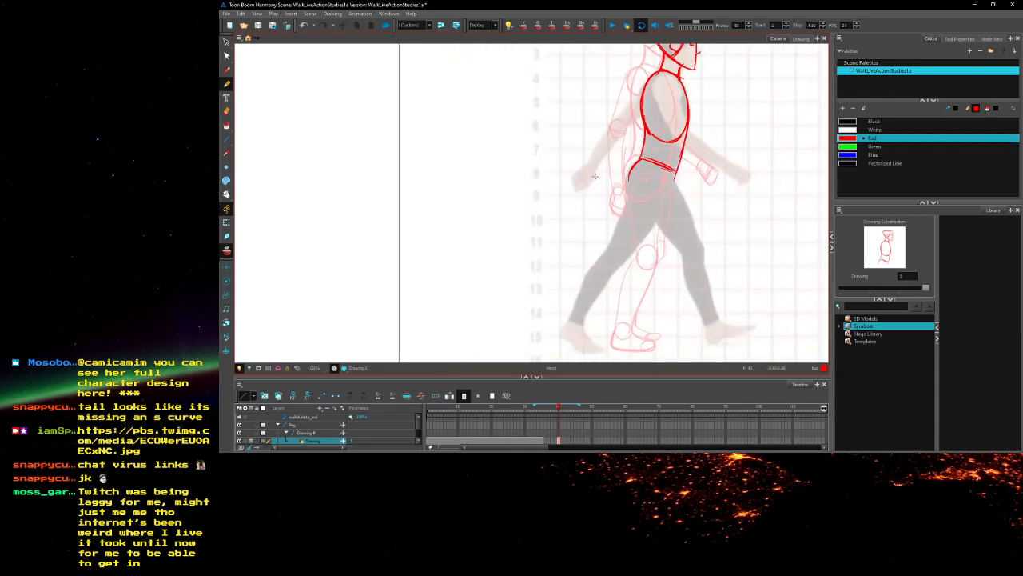
key("alt+/")
scroll(595, 176, "up", 3)
mouse_move(661, 176)
left_mouse_down()
mouse_move(619, 207)
mouse_move(617, 245)
left_mouse_up()
mouse_move(617, 197)
left_mouse_down()
mouse_move(663, 166)
mouse_move(670, 104)
mouse_move(634, 121)
mouse_move(619, 170)
mouse_move(691, 147)
mouse_move(705, 129)
mouse_move(646, 202)
left_mouse_up()
Draw the trailing leg's thigh contours and extend its back line down to the heel
scroll(703, 126, "down", 3)
left_click_drag(696, 154, 659, 195)
scroll(662, 165, "up", 1)
left_click_drag(674, 107, 639, 188)
mouse_move(669, 136)
left_mouse_down()
mouse_move(583, 283)
mouse_move(581, 302)
mouse_move(614, 328)
left_mouse_up()
Draw the top of the trailing foot and close off the toe section
scroll(657, 194, "up", 1)
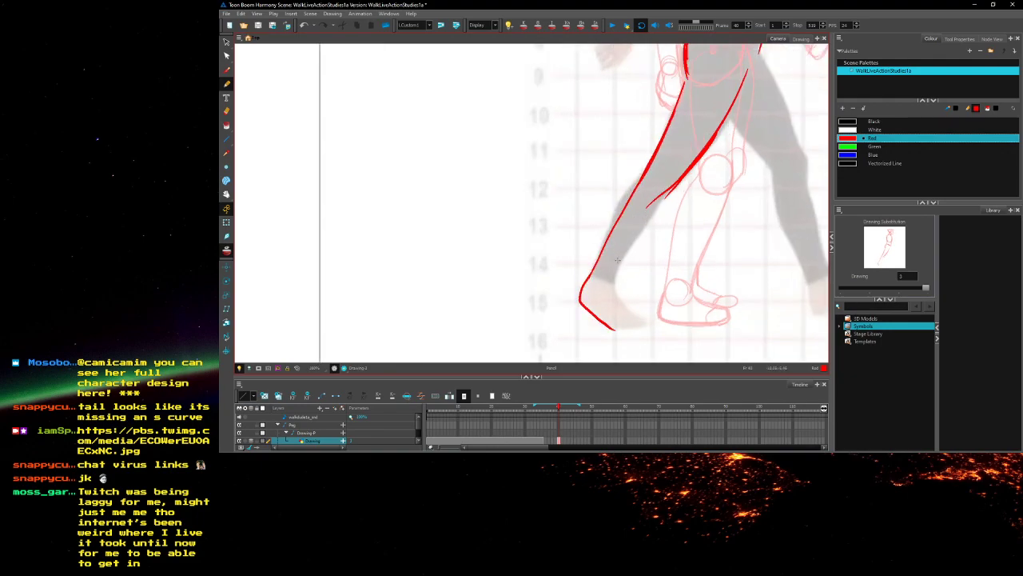
mouse_move(612, 281)
left_mouse_down()
mouse_move(642, 321)
mouse_move(610, 317)
mouse_move(608, 331)
mouse_move(650, 326)
mouse_move(625, 311)
mouse_move(608, 328)
left_mouse_up()
scroll(623, 311, "up", 1)
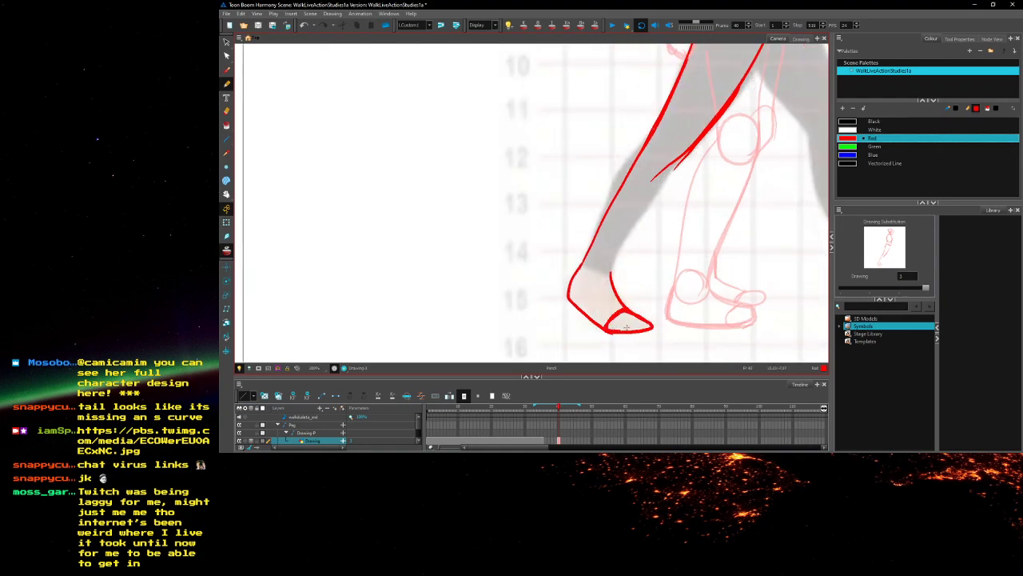
Draw the trailing leg's calf and shin contours between the knee and ankle
mouse_move(614, 168)
left_mouse_down()
mouse_move(599, 247)
mouse_move(622, 211)
left_mouse_up()
mouse_move(657, 176)
left_mouse_down()
mouse_move(619, 224)
mouse_move(592, 307)
left_mouse_up()
left_click_drag(624, 248, 616, 263)
left_click_drag(674, 199, 635, 269)
mouse_move(643, 210)
left_mouse_down()
mouse_move(622, 258)
mouse_move(643, 189)
mouse_move(608, 279)
mouse_move(610, 221)
mouse_move(632, 152)
left_mouse_up()
mouse_move(631, 264)
left_mouse_down()
mouse_move(648, 208)
mouse_move(651, 232)
mouse_move(683, 176)
mouse_move(628, 262)
mouse_move(620, 297)
left_mouse_up()
left_click_drag(668, 198, 580, 347)
left_click_drag(659, 251, 698, 166)
left_click_drag(689, 124, 673, 237)
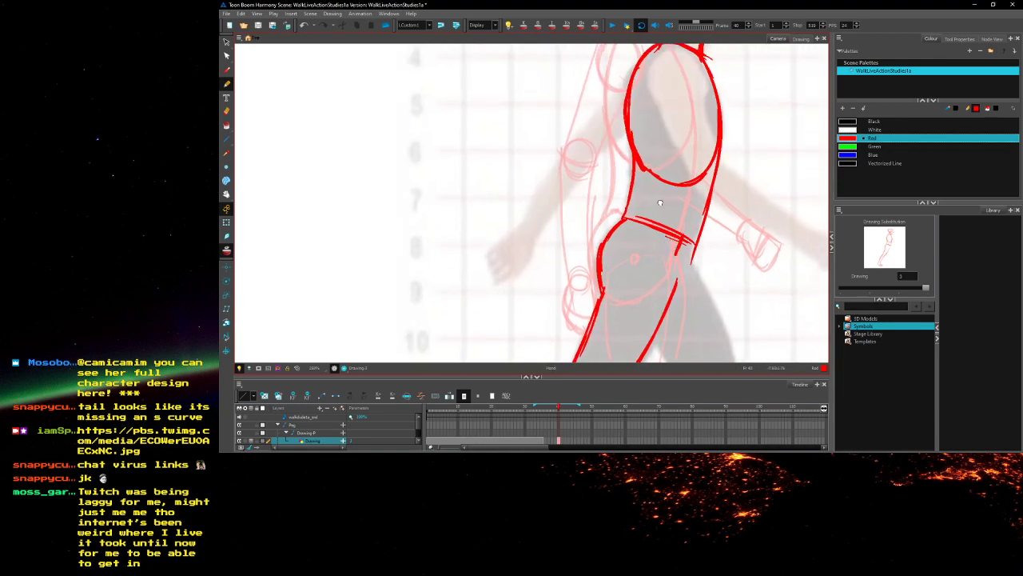
left_click_drag(661, 194, 647, 301)
left_click_drag(580, 250, 593, 98)
mouse_move(650, 284)
left_mouse_down()
mouse_move(607, 121)
mouse_move(628, 136)
mouse_move(701, 125)
left_mouse_up()
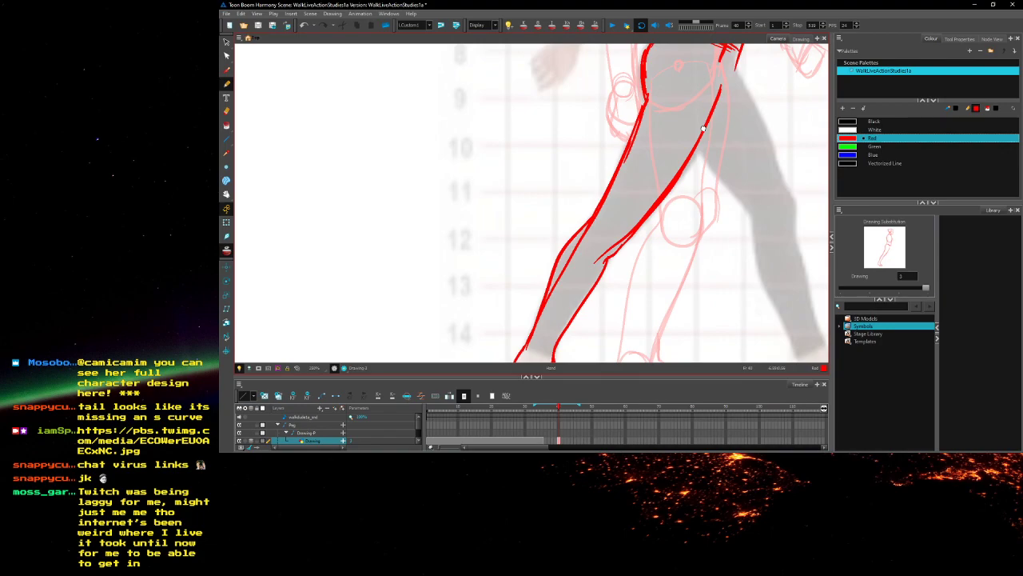
left_click_drag(703, 128, 718, 140)
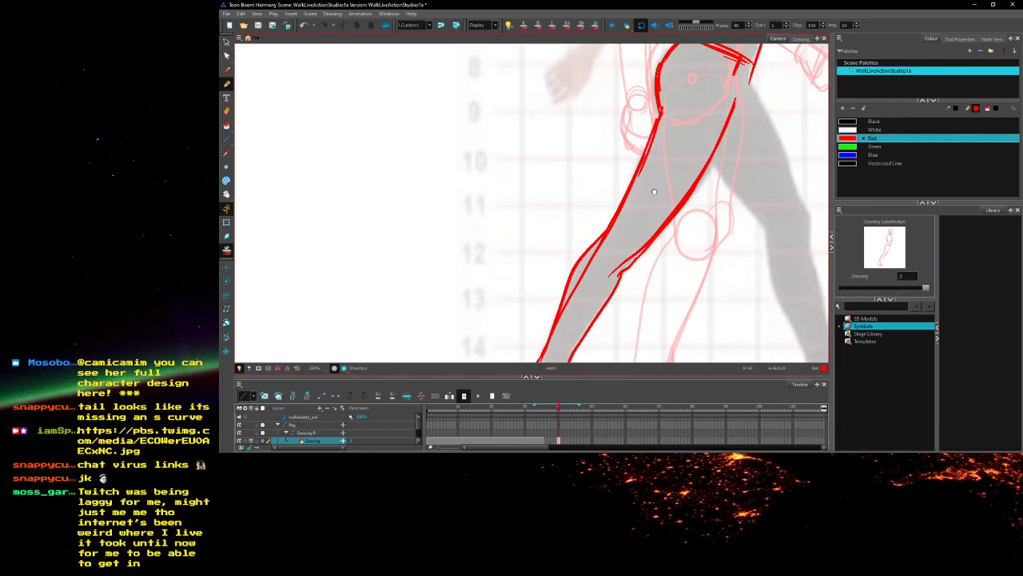
Save the scene as a new version named WalkLiveActionStudies1b
scroll(654, 191, "down", 1)
left_click(226, 14)
left_click(249, 78)
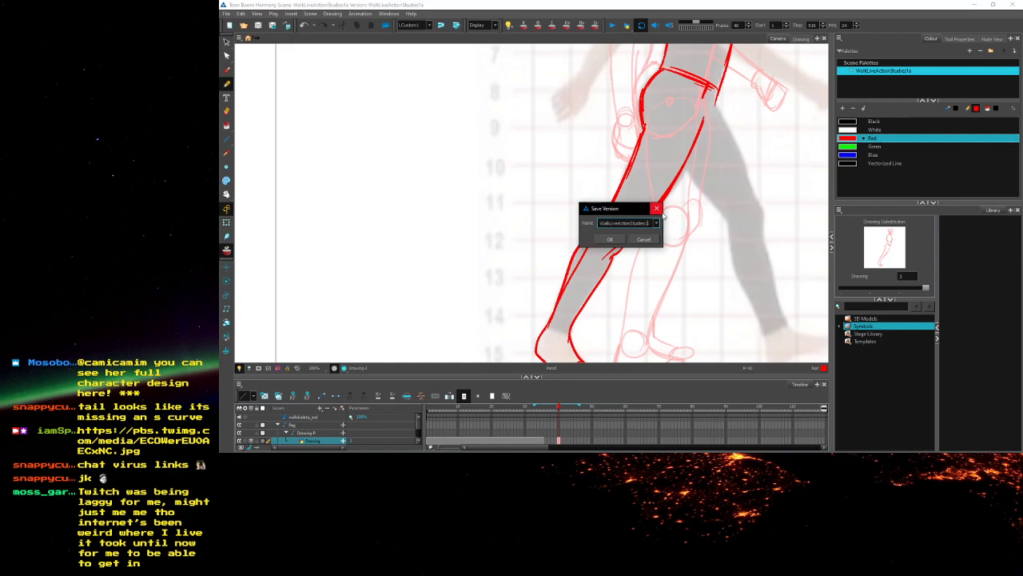
left_click(609, 239)
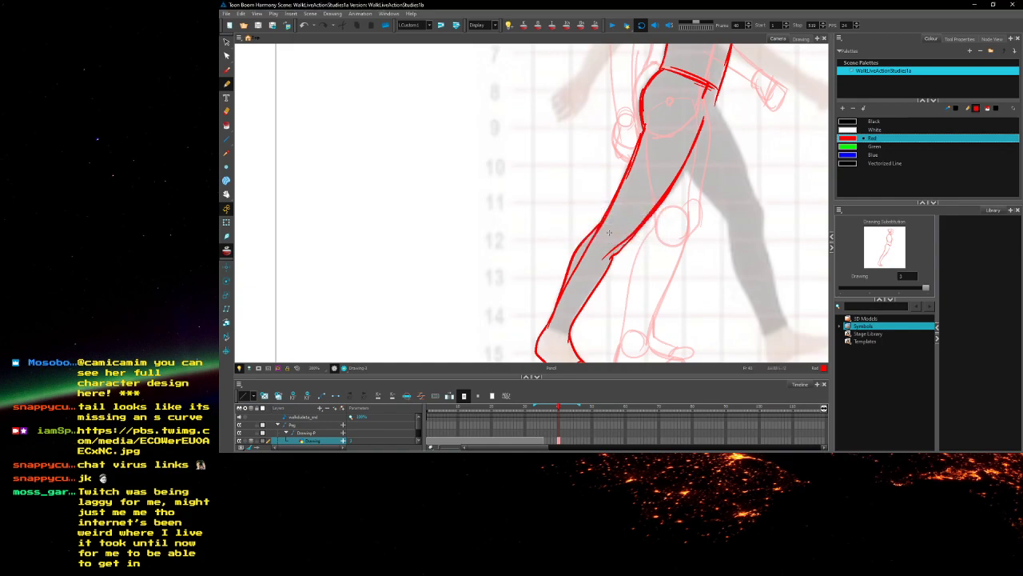
Draw a joint circle at the trailing leg's knee
scroll(638, 138, "down", 4)
scroll(652, 148, "up", 4)
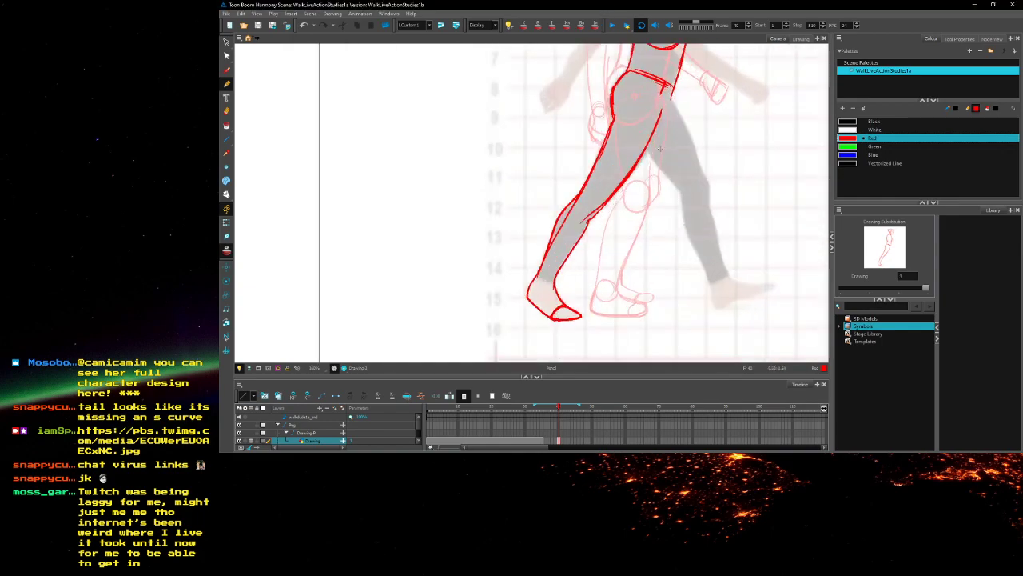
scroll(502, 287, "up", 2)
mouse_move(516, 301)
left_mouse_down()
mouse_move(529, 323)
mouse_move(508, 304)
left_mouse_up()
mouse_move(561, 192)
left_mouse_down()
mouse_move(548, 286)
mouse_move(570, 289)
mouse_move(588, 257)
mouse_move(567, 334)
mouse_move(532, 304)
left_mouse_up()
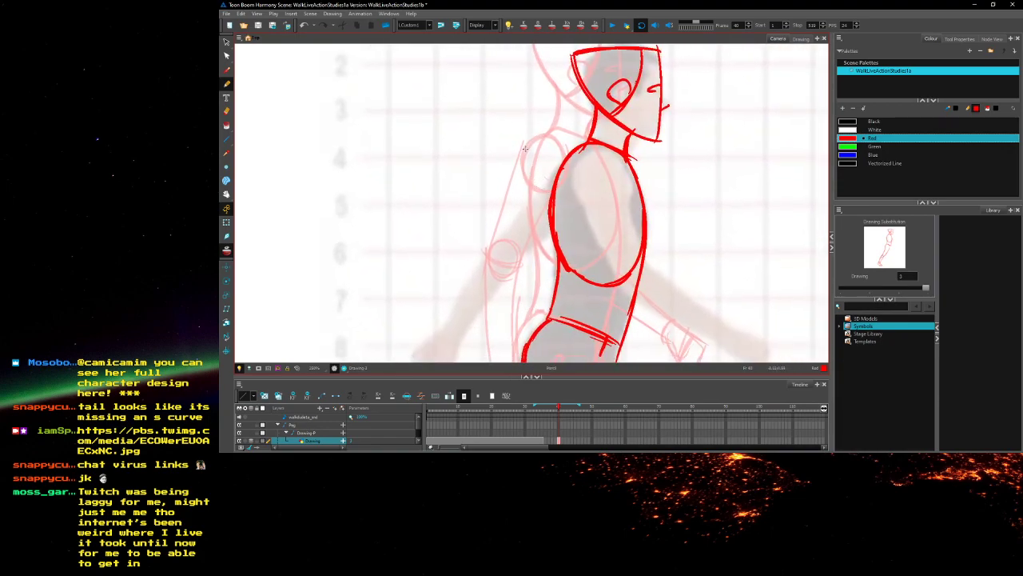
Draw the near shoulder circle near the top of the rib cage and the back line of the upper arm
left_click_drag(615, 162, 577, 196)
key("ctrl+z")
mouse_move(593, 154)
left_mouse_down()
mouse_move(576, 193)
mouse_move(606, 206)
mouse_move(622, 190)
left_mouse_up()
mouse_move(579, 160)
left_mouse_down()
mouse_move(609, 152)
mouse_move(616, 199)
mouse_move(624, 185)
left_mouse_up()
mouse_move(593, 236)
left_mouse_down()
mouse_move(614, 194)
mouse_move(640, 242)
left_mouse_up()
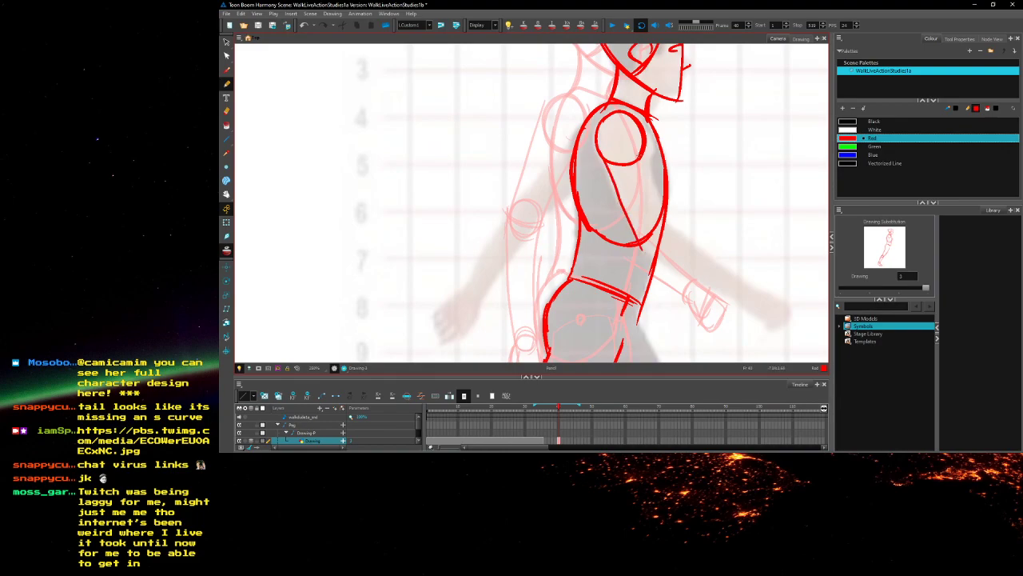
Complete the near upper arm with an elbow circle and draw both contours of the forward forearm
left_click_drag(647, 150, 664, 213)
key("ctrl+z")
mouse_move(644, 149)
left_mouse_down()
mouse_move(665, 233)
mouse_move(643, 250)
mouse_move(653, 236)
mouse_move(619, 199)
mouse_move(655, 244)
mouse_move(724, 278)
left_mouse_up()
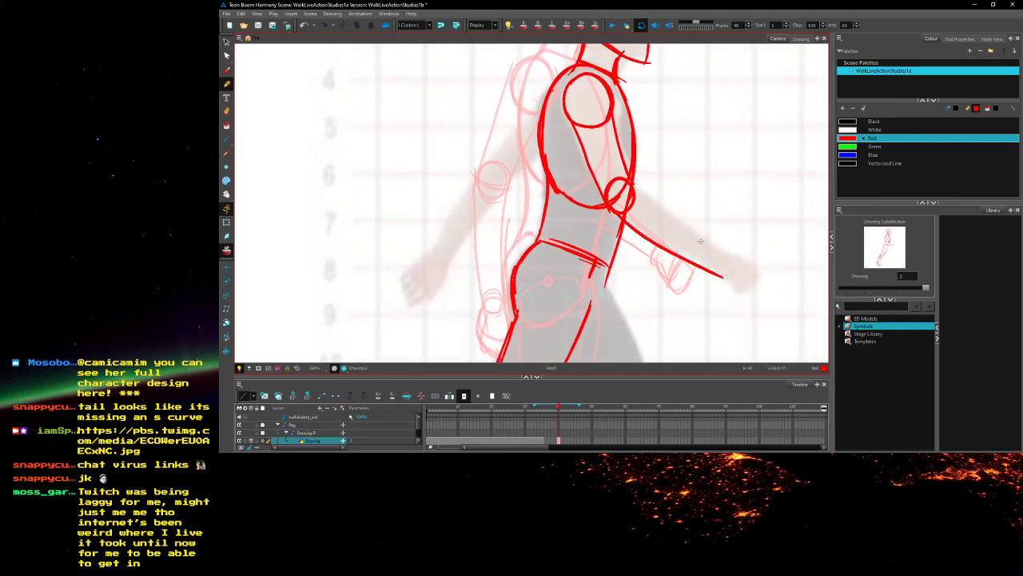
left_click_drag(633, 181, 726, 253)
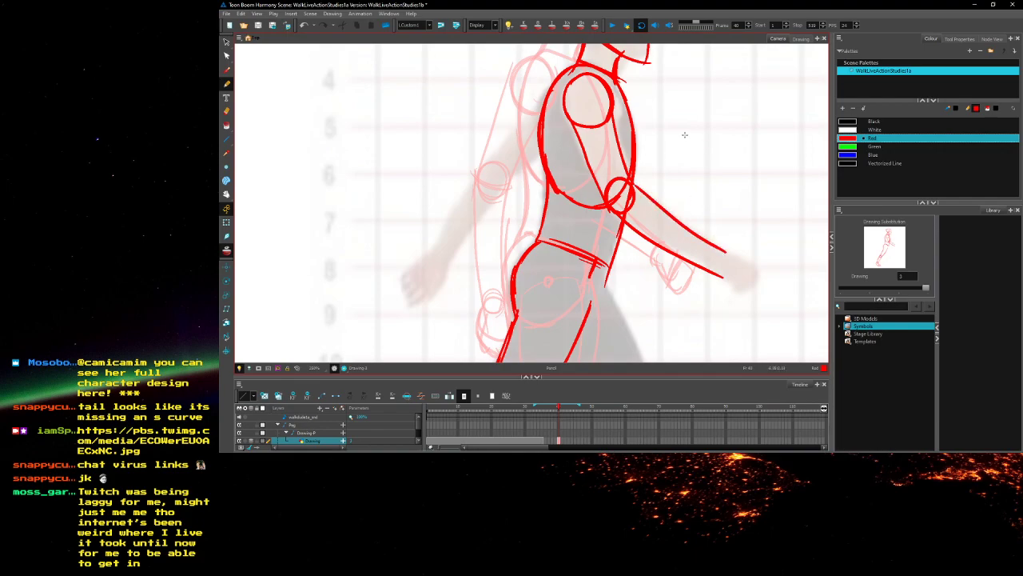
left_click_drag(493, 154, 535, 183)
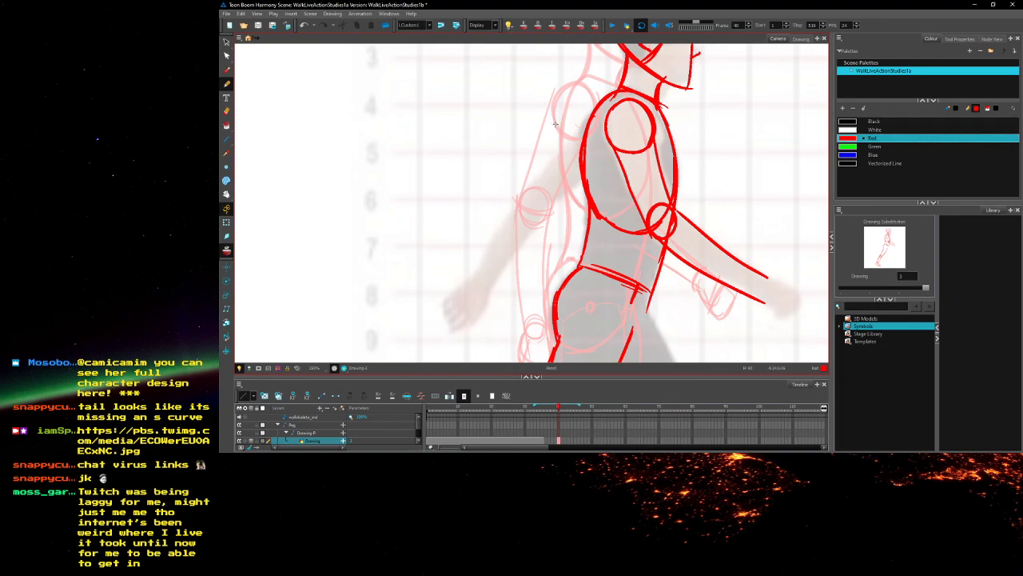
Draw the wrist circle and the closed hand shape at the end of the forward forearm
mouse_move(763, 283)
left_mouse_down()
mouse_move(755, 294)
mouse_move(706, 236)
left_mouse_up()
left_click_drag(644, 222, 628, 200)
left_click_drag(512, 210, 549, 175)
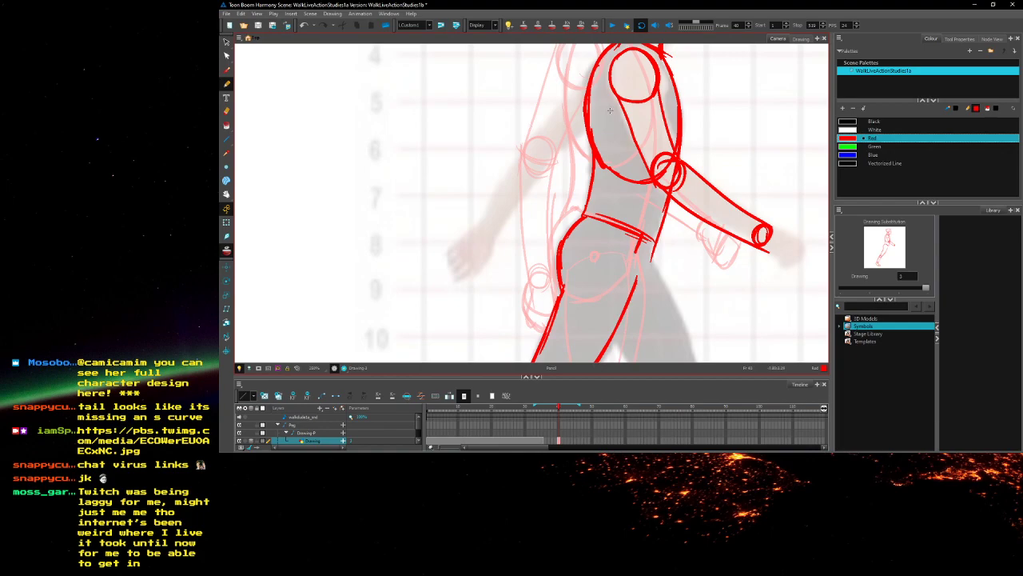
left_click_drag(776, 228, 796, 239)
mouse_move(724, 202)
left_mouse_down()
mouse_move(685, 168)
mouse_move(736, 225)
mouse_move(730, 253)
mouse_move(755, 235)
mouse_move(734, 248)
mouse_move(756, 250)
left_mouse_up()
mouse_move(755, 248)
left_mouse_down()
mouse_move(728, 257)
mouse_move(753, 243)
mouse_move(736, 263)
mouse_move(711, 244)
left_mouse_up()
key("ctrl+z")
key("ctrl+z")
Complete the nose as a small wedge on the face profile
left_click_drag(594, 61, 668, 245)
left_click_drag(660, 206, 622, 225)
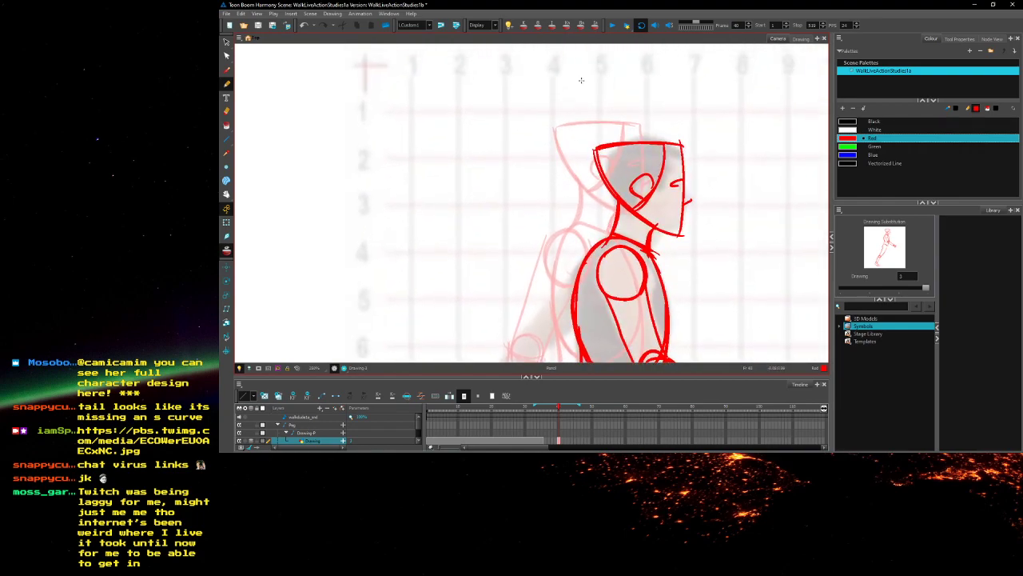
scroll(597, 124, "down", 4)
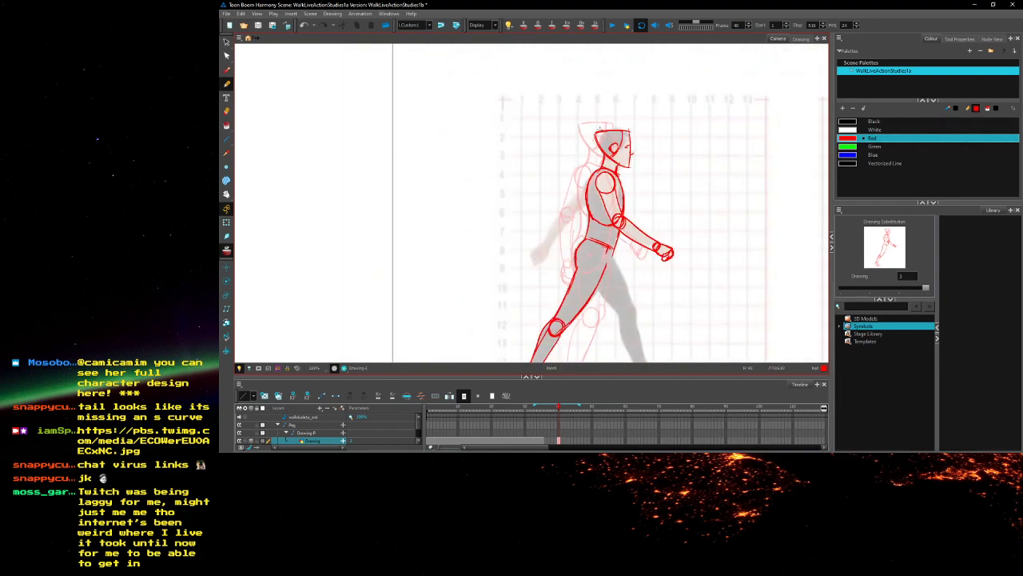
scroll(600, 126, "up", 5)
scroll(582, 215, "down", 5)
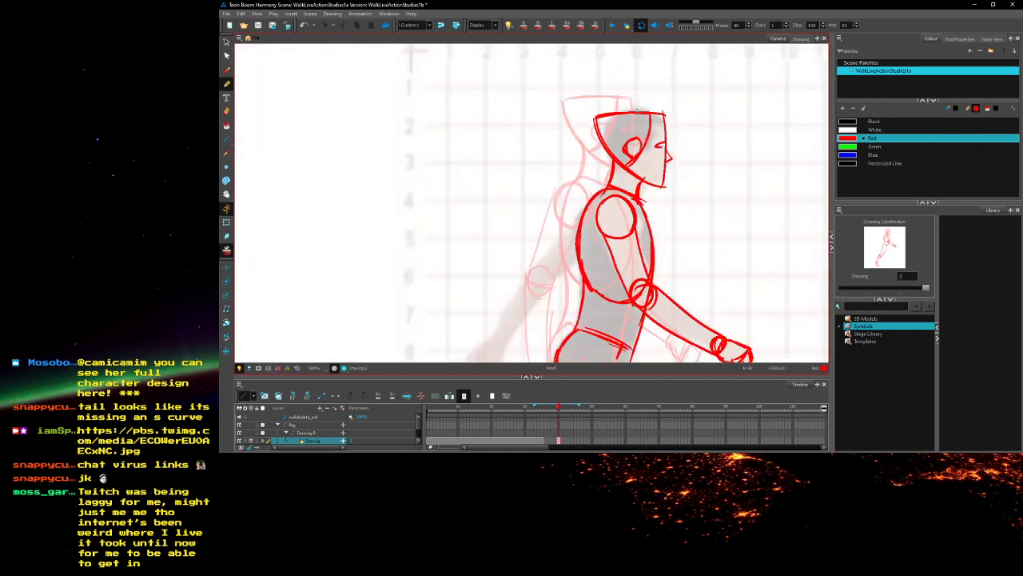
Close the pelvis with a lower curve and draw a small hip joint circle inside it
scroll(582, 216, "up", 5)
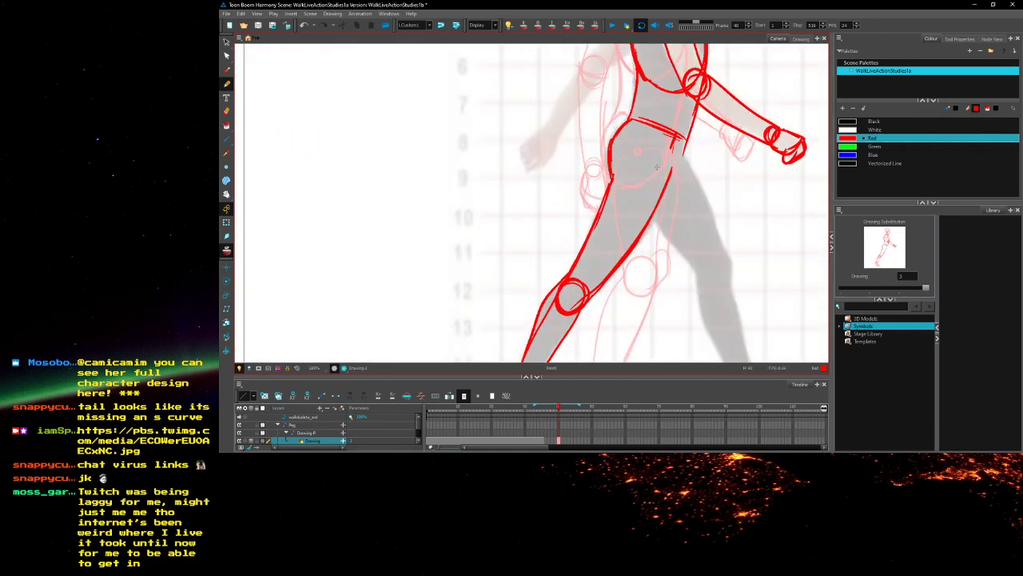
mouse_move(617, 182)
left_mouse_down()
mouse_move(668, 169)
mouse_move(640, 190)
mouse_move(668, 182)
left_mouse_up()
scroll(668, 182, "up", 2)
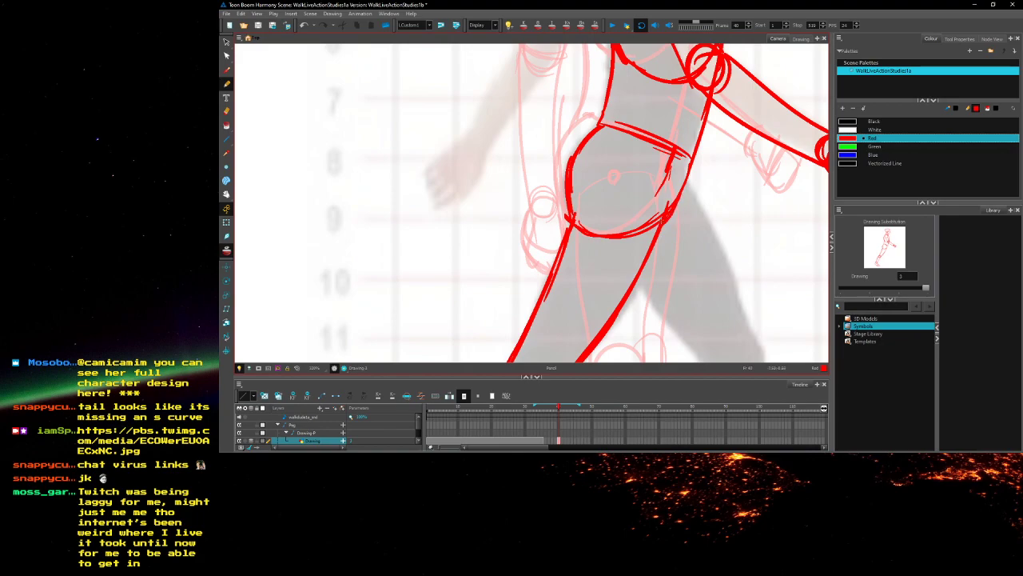
left_click_drag(611, 177, 612, 176)
scroll(612, 176, "down", 2)
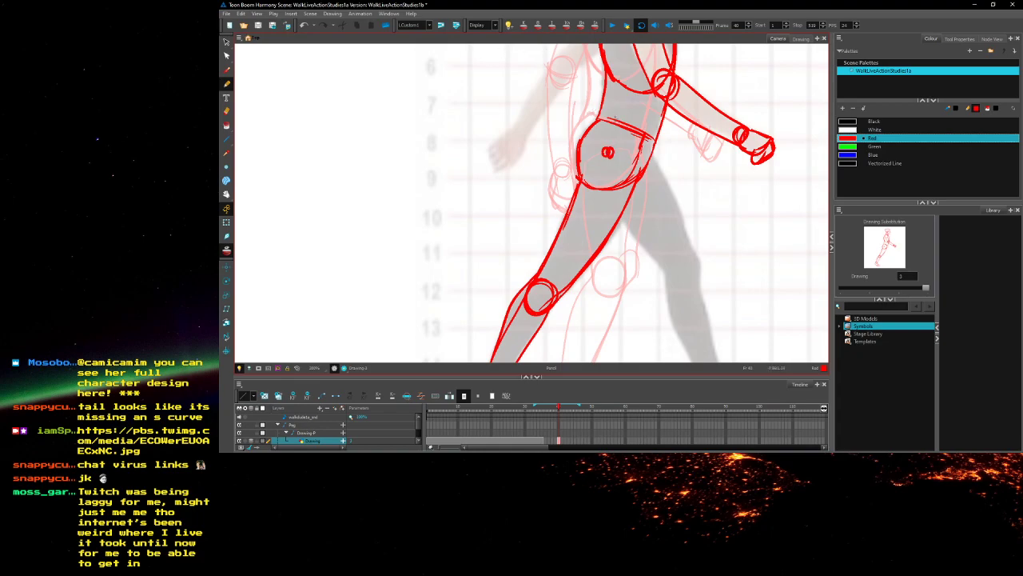
Nudge the hip joint circle slightly toward the front of the pelvis and deselect it
left_click(602, 149)
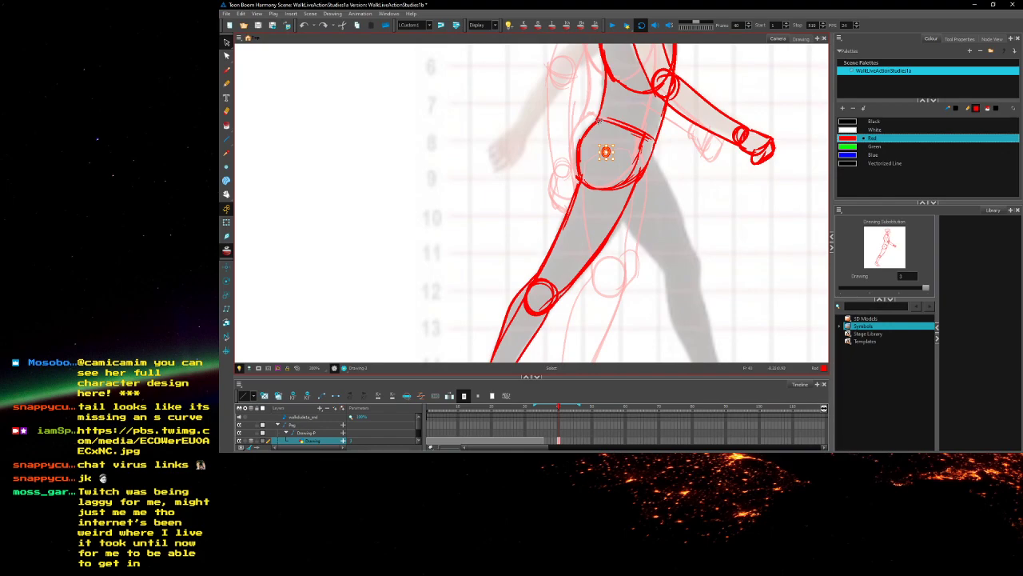
key("Right")
key("Right")
key("Right")
key("Right")
key("Right")
key("Right")
key("Right")
key("Right")
left_click(538, 156)
Draw the front leg's knee and ankle circles, with guide lines along the thigh and lower shin
left_click_drag(508, 200, 487, 134)
mouse_move(590, 151)
left_mouse_down()
mouse_move(597, 211)
mouse_move(625, 166)
left_mouse_up()
mouse_move(679, 213)
left_mouse_down()
mouse_move(668, 203)
mouse_move(651, 219)
mouse_move(667, 247)
mouse_move(683, 213)
mouse_move(662, 204)
mouse_move(654, 241)
left_mouse_up()
left_click_drag(590, 128, 607, 150)
left_click_drag(600, 260, 578, 167)
mouse_move(692, 254)
left_mouse_down()
mouse_move(687, 279)
mouse_move(695, 253)
mouse_move(682, 267)
mouse_move(694, 281)
left_mouse_up()
left_click_drag(659, 205, 674, 247)
left_click_drag(644, 112, 674, 174)
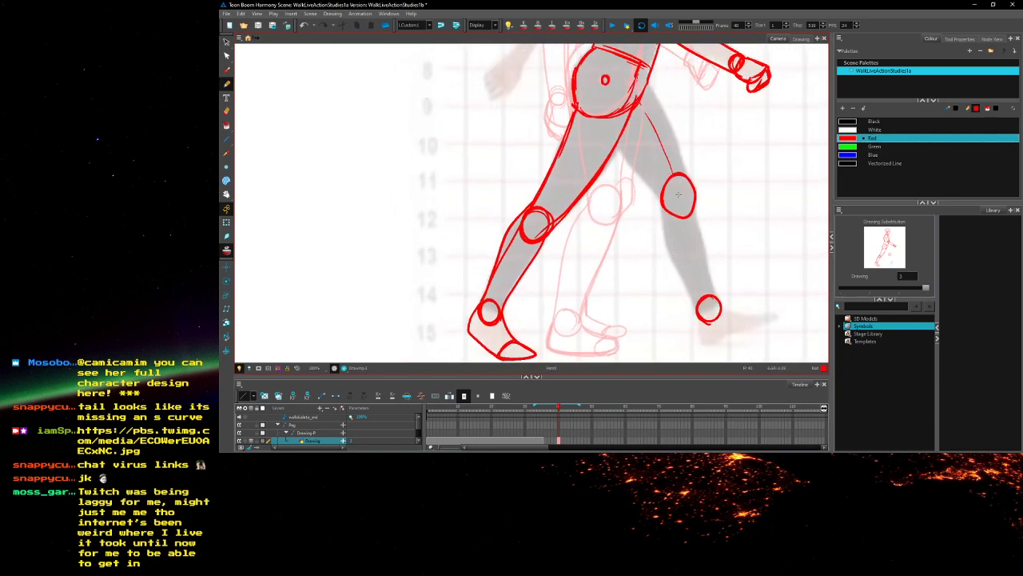
left_click_drag(708, 310, 695, 264)
left_click_drag(675, 189, 693, 242)
mouse_move(698, 205)
left_mouse_down()
mouse_move(681, 140)
mouse_move(655, 106)
left_mouse_up()
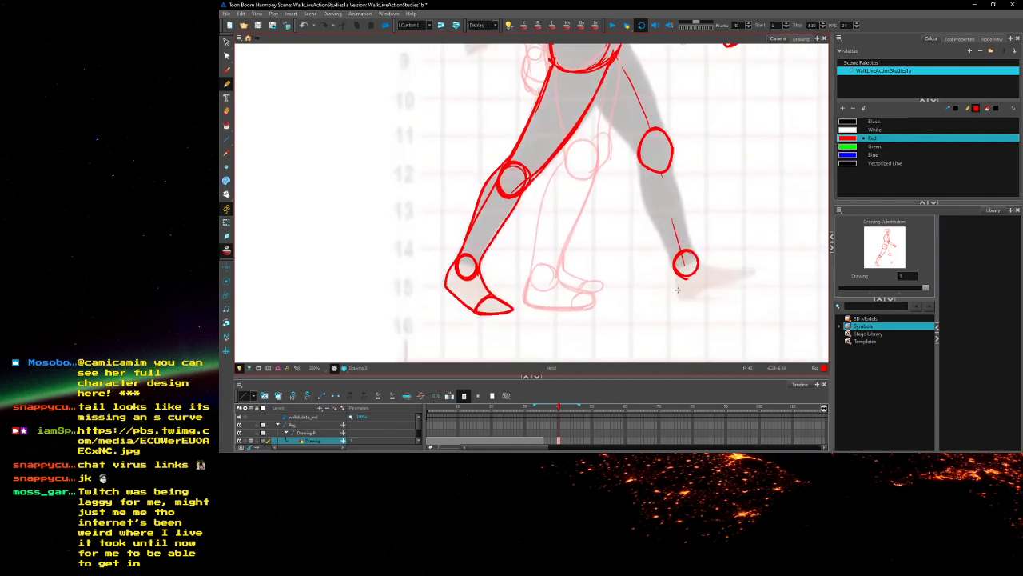
Draw the front foot's blocky heel below the ankle circle and the sole line running to the toes
mouse_move(680, 298)
left_mouse_down()
mouse_move(694, 297)
mouse_move(632, 310)
left_mouse_up()
scroll(673, 292, "up", 2)
mouse_move(676, 337)
left_mouse_down()
mouse_move(670, 302)
mouse_move(718, 334)
mouse_move(684, 339)
mouse_move(711, 336)
mouse_move(709, 295)
mouse_move(717, 332)
mouse_move(677, 340)
mouse_move(714, 331)
left_mouse_up()
key("ctrl+z")
key("ctrl+z")
mouse_move(680, 279)
left_mouse_down()
mouse_move(661, 260)
mouse_move(651, 282)
mouse_move(596, 300)
left_mouse_up()
left_click_drag(642, 331, 747, 310)
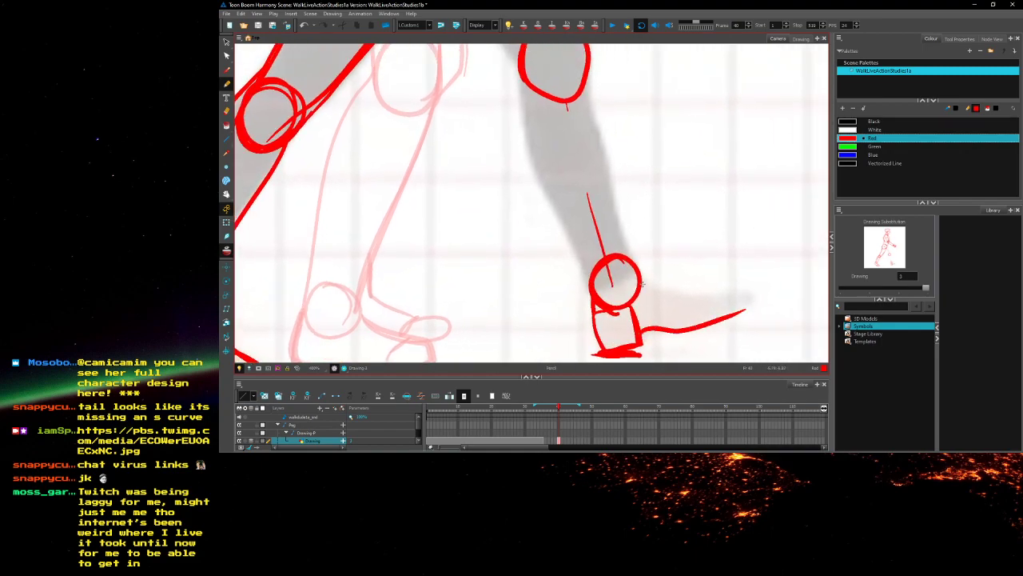
Draw the top of the front foot and close the toe section with a blunt end
mouse_move(639, 280)
left_mouse_down()
mouse_move(670, 294)
mouse_move(726, 290)
left_mouse_up()
mouse_move(629, 307)
left_mouse_down()
mouse_move(699, 323)
mouse_move(690, 319)
mouse_move(701, 292)
mouse_move(740, 289)
mouse_move(743, 312)
left_mouse_up()
mouse_move(628, 301)
left_mouse_down()
mouse_move(702, 296)
mouse_move(743, 309)
mouse_move(748, 282)
mouse_move(736, 314)
mouse_move(718, 318)
mouse_move(625, 284)
left_mouse_up()
key("ctrl+z")
key("ctrl+z")
left_click_drag(745, 261, 753, 285)
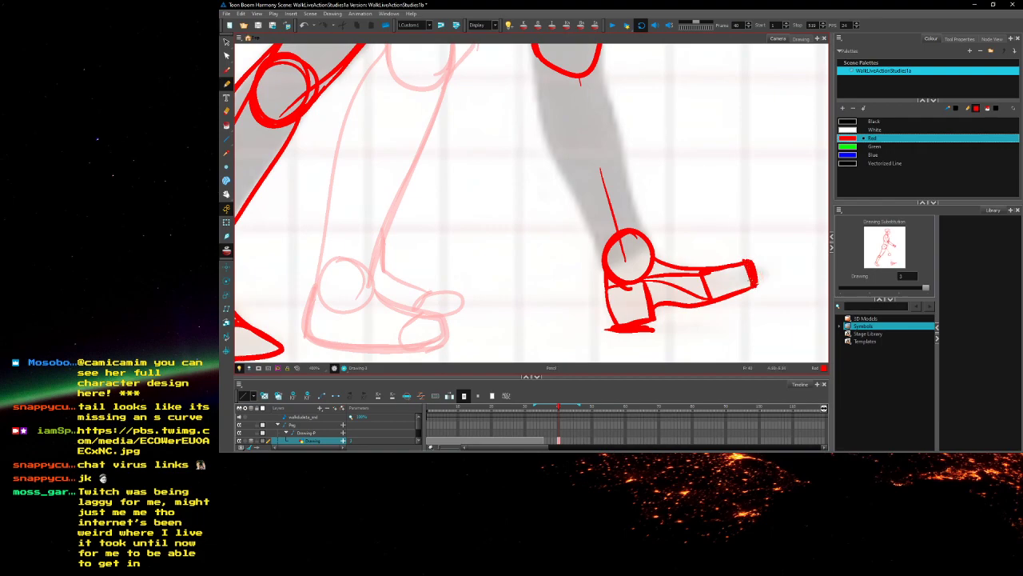
Outline the front lower leg with calf and shin contours from the knee circle to the ankle circle
mouse_move(584, 148)
left_mouse_down()
mouse_move(632, 267)
mouse_move(710, 356)
left_mouse_up()
scroll(657, 153, "down", 4)
scroll(662, 239, "up", 3)
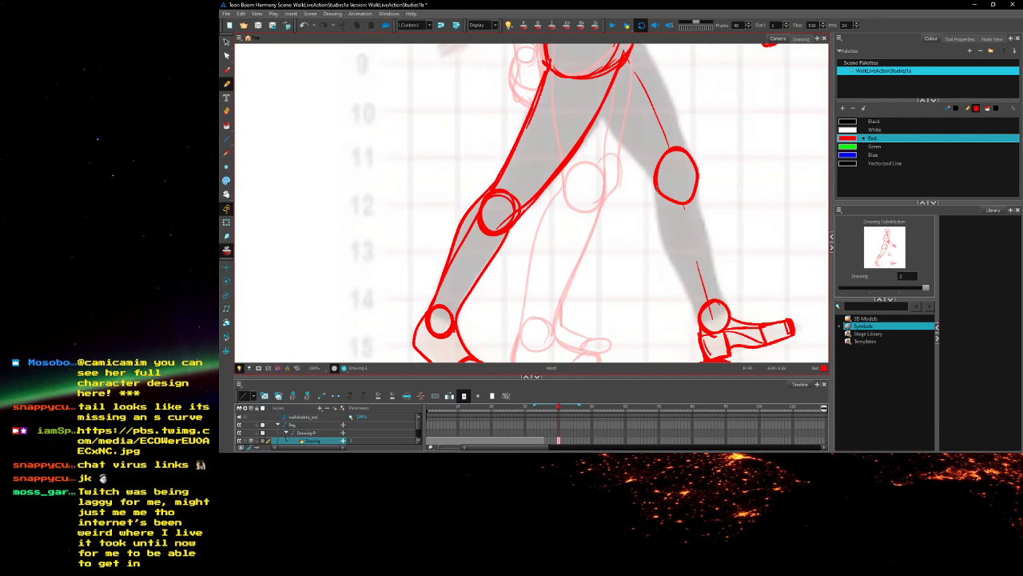
mouse_move(652, 181)
left_mouse_down()
mouse_move(667, 246)
mouse_move(704, 320)
left_mouse_up()
left_click_drag(696, 180, 721, 292)
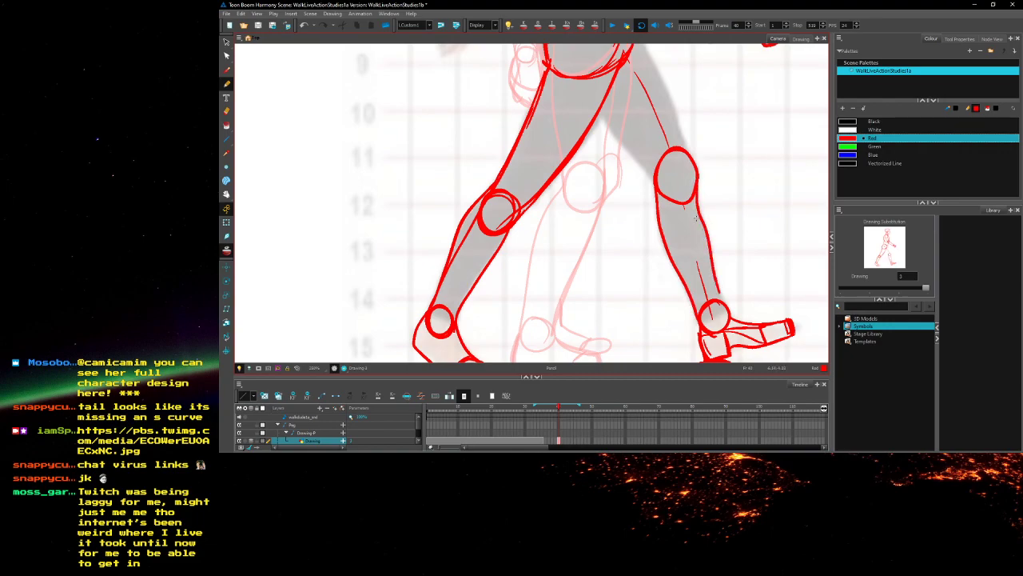
key("ctrl+z")
left_click_drag(698, 176, 722, 311)
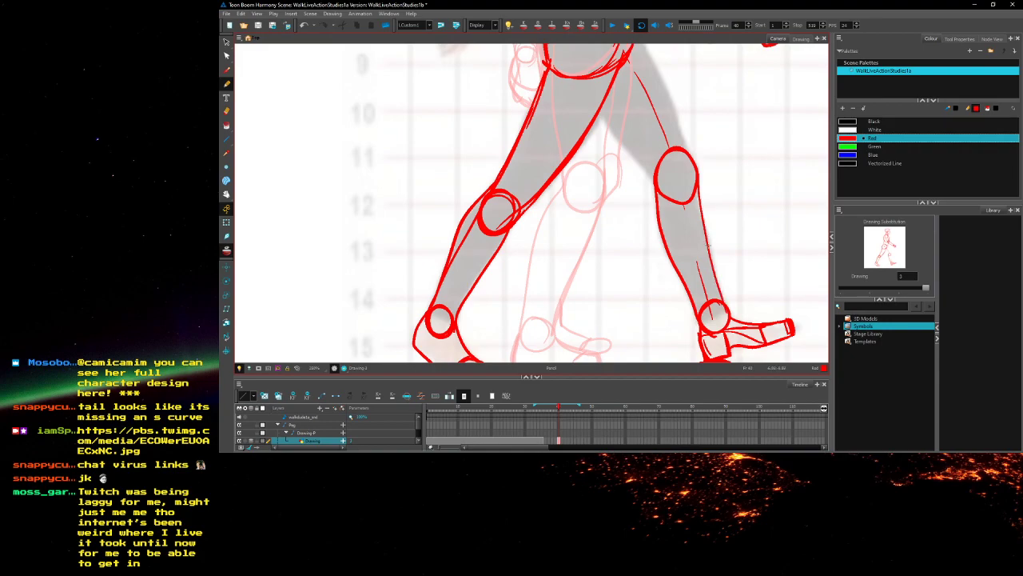
Outline the front thigh with front and back contours from the pelvis to the knee circle
scroll(640, 200, "up", 4)
left_click_drag(688, 177, 738, 313)
scroll(625, 216, "down", 3)
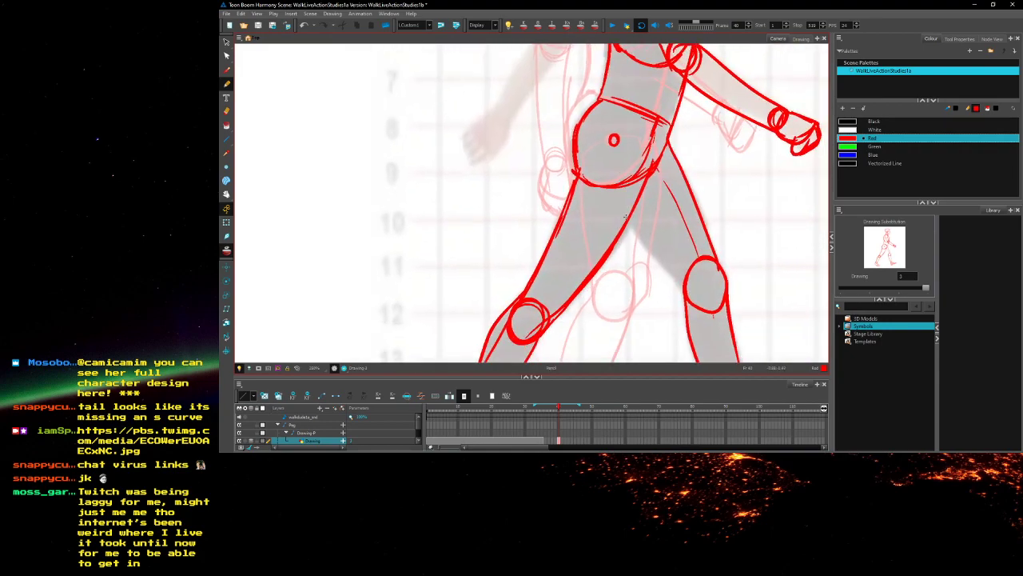
mouse_move(613, 190)
left_mouse_down()
mouse_move(688, 294)
mouse_move(696, 286)
left_mouse_up()
scroll(688, 292, "up", 2)
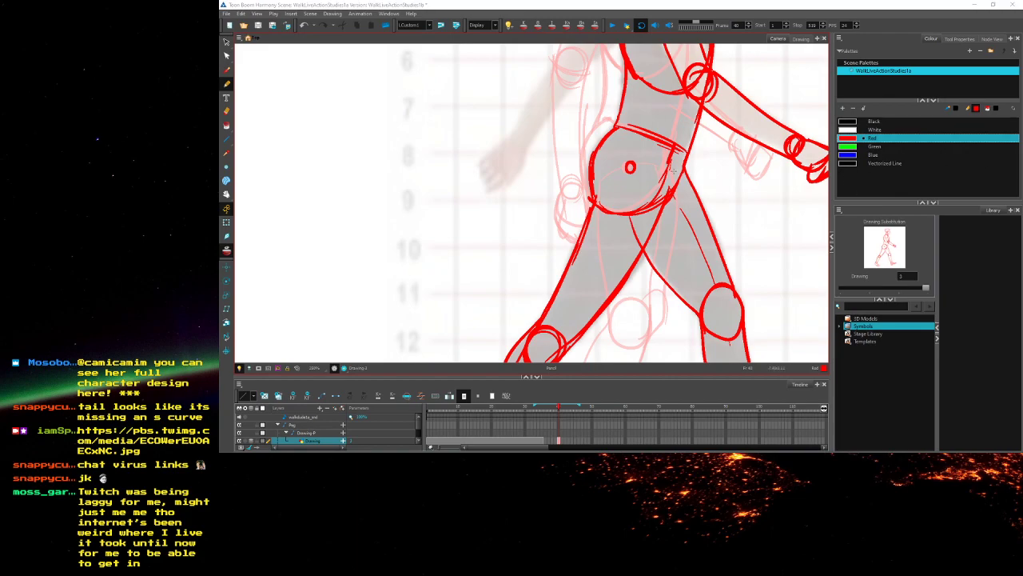
scroll(673, 171, "down", 5)
scroll(695, 110, "up", 2)
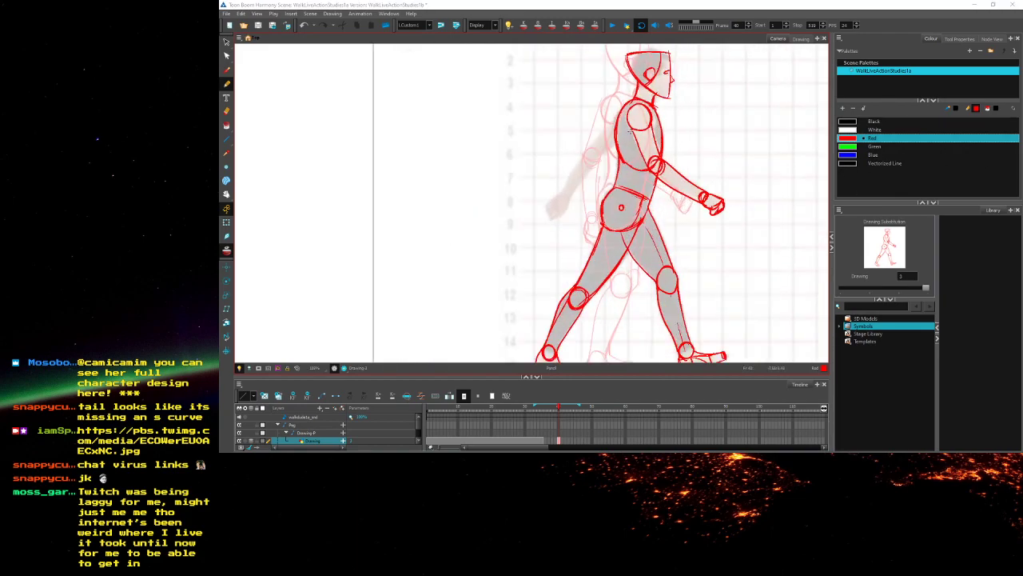
scroll(630, 131, "up", 1)
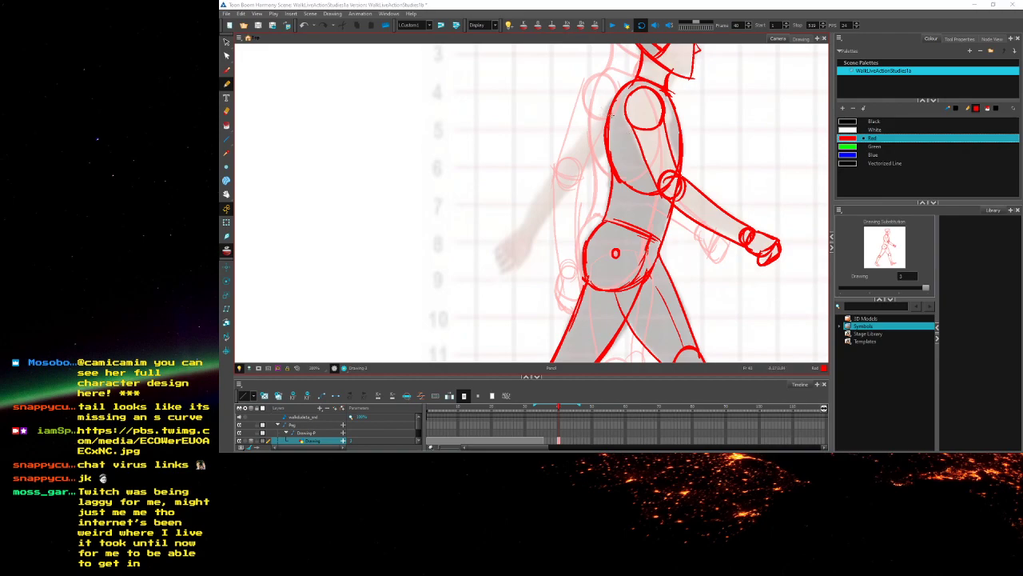
mouse_move(606, 128)
left_mouse_down()
mouse_move(652, 144)
mouse_move(616, 178)
mouse_move(640, 154)
left_mouse_up()
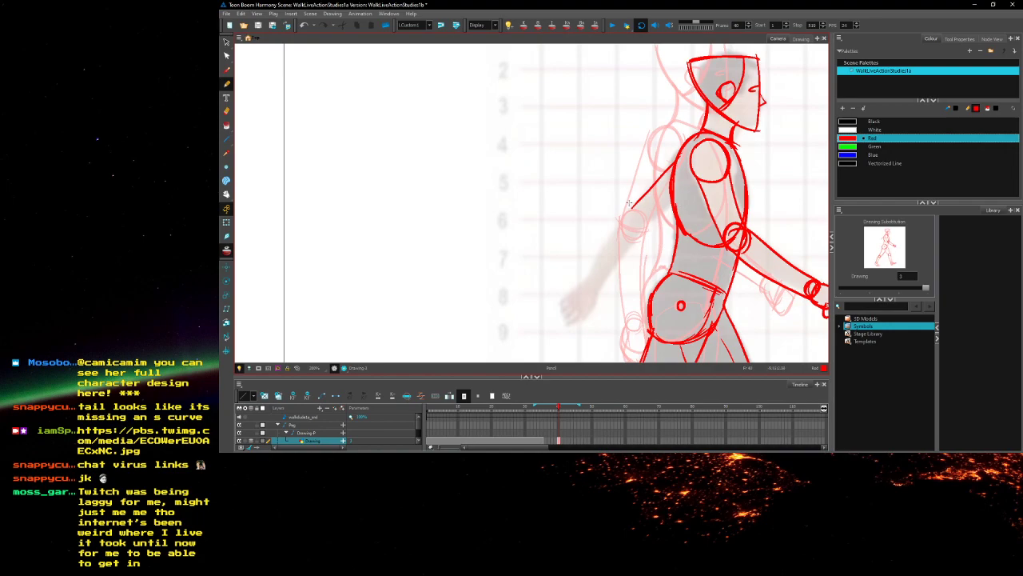
left_click_drag(672, 154, 653, 187)
key("ctrl+z")
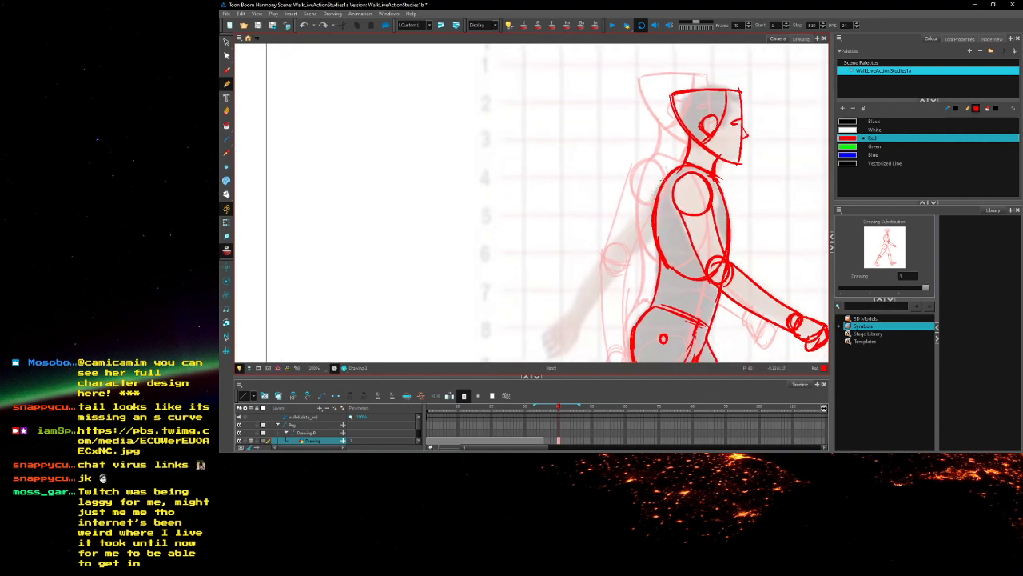
Draw the rear arm's shoulder curve behind the torso, the elbow circle and the upper arm contours
scroll(662, 183, "up", 3)
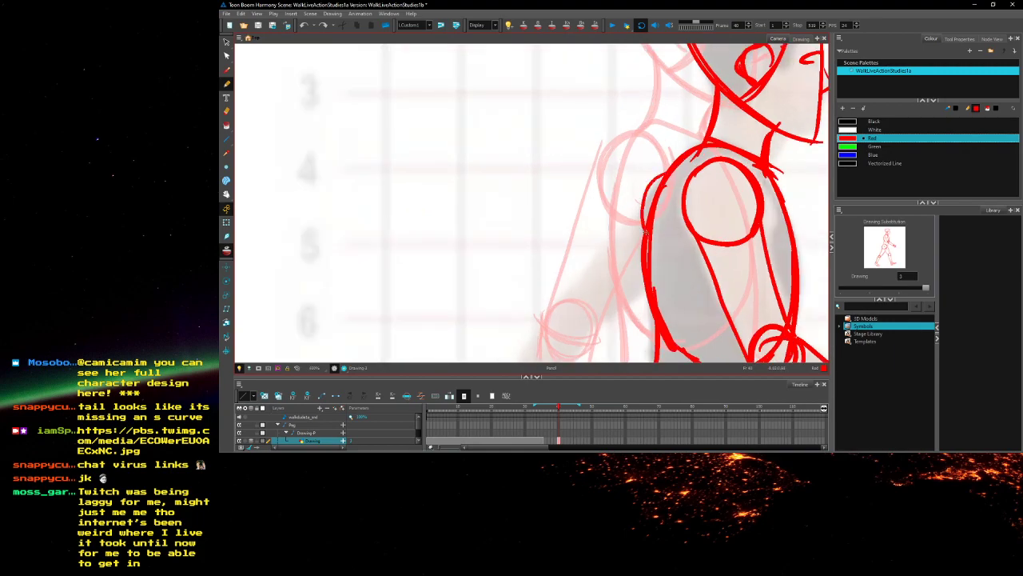
scroll(647, 212, "down", 3)
scroll(631, 224, "up", 1)
mouse_move(661, 186)
left_mouse_down()
mouse_move(604, 251)
mouse_move(616, 269)
mouse_move(660, 244)
left_mouse_up()
left_click_drag(614, 276, 653, 251)
mouse_move(654, 187)
left_mouse_down()
mouse_move(604, 251)
mouse_move(645, 186)
mouse_move(638, 210)
left_mouse_up()
left_click_drag(670, 158, 614, 256)
mouse_move(669, 195)
left_mouse_down()
mouse_move(622, 277)
mouse_move(602, 245)
left_mouse_up()
Outline the rear forearm over the reference and add its wrist circle and closed hand
mouse_move(617, 154)
left_mouse_down()
mouse_move(583, 209)
mouse_move(595, 270)
mouse_move(597, 250)
mouse_move(540, 192)
mouse_move(608, 231)
mouse_move(574, 267)
mouse_move(577, 288)
mouse_move(615, 294)
left_mouse_up()
scroll(606, 236, "up", 2)
mouse_move(627, 260)
left_mouse_down()
mouse_move(574, 323)
mouse_move(601, 300)
mouse_move(561, 317)
left_mouse_up()
mouse_move(568, 273)
left_mouse_down()
mouse_move(556, 307)
mouse_move(565, 321)
mouse_move(606, 294)
left_mouse_up()
key("space")
Reinforce the underside of the rear upper arm between the torso and the elbow circle
left_click_drag(713, 108, 556, 305)
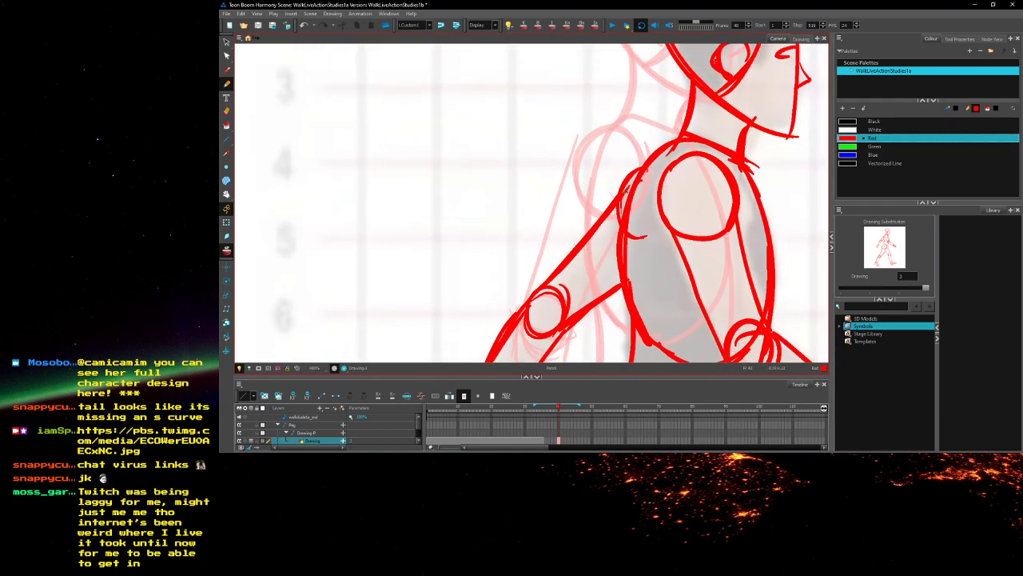
left_click_drag(617, 279, 577, 310)
key("space")
mouse_move(573, 260)
left_mouse_down()
mouse_move(562, 160)
mouse_move(557, 237)
mouse_move(561, 195)
left_mouse_up()
scroll(557, 237, "down", 5)
scroll(560, 241, "up", 2)
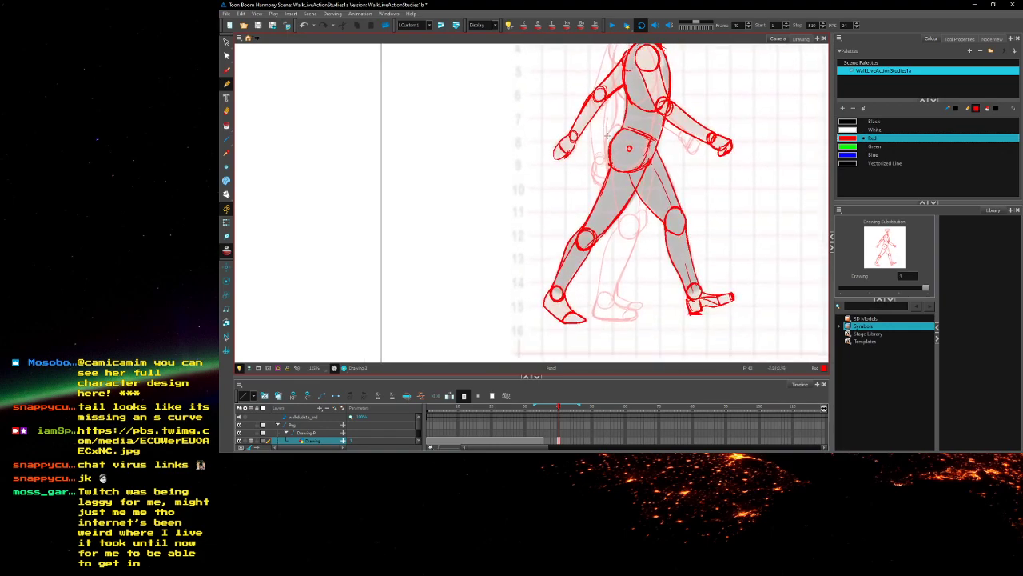
Add curved kneecap lines inside the knee circles of both legs
scroll(561, 195, "up", 3)
scroll(672, 214, "up", 2)
left_click_drag(701, 196, 702, 239)
left_click_drag(473, 252, 453, 289)
scroll(471, 256, "down", 4)
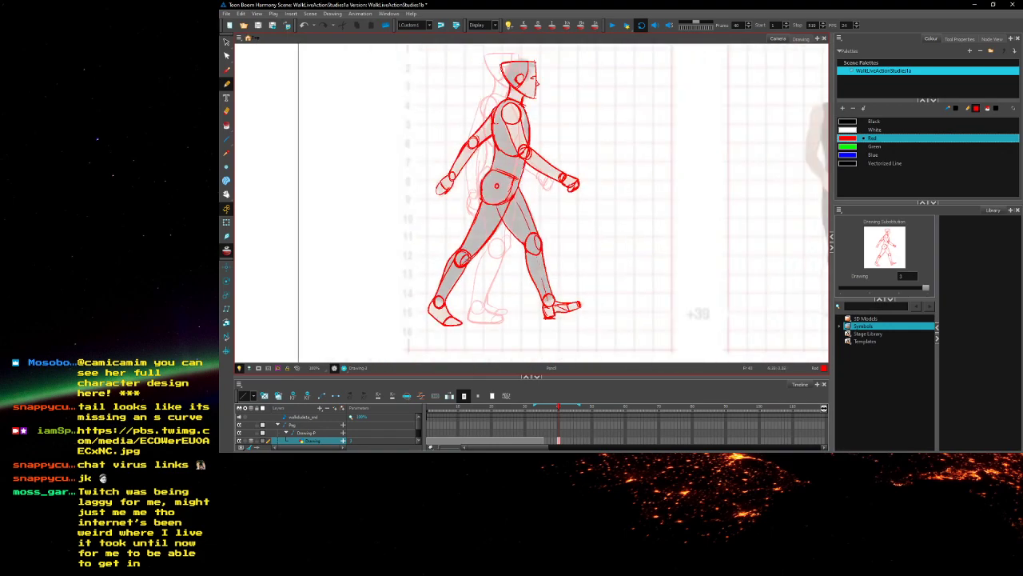
scroll(584, 235, "up", 5)
left_click_drag(582, 235, 604, 270)
mouse_move(539, 216)
left_mouse_down()
mouse_move(531, 255)
mouse_move(566, 282)
mouse_move(536, 252)
mouse_move(552, 257)
left_mouse_up()
scroll(556, 252, "down", 6)
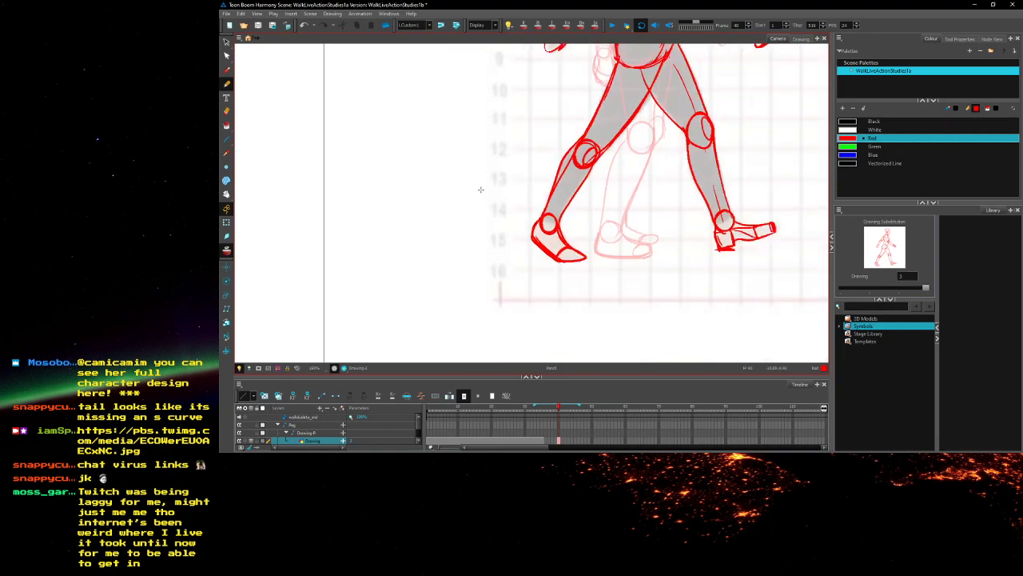
Erase the pointed toe tip of the rear foot and redraw it in red with a blunter end
left_click(226, 118)
scroll(495, 202, "up", 6)
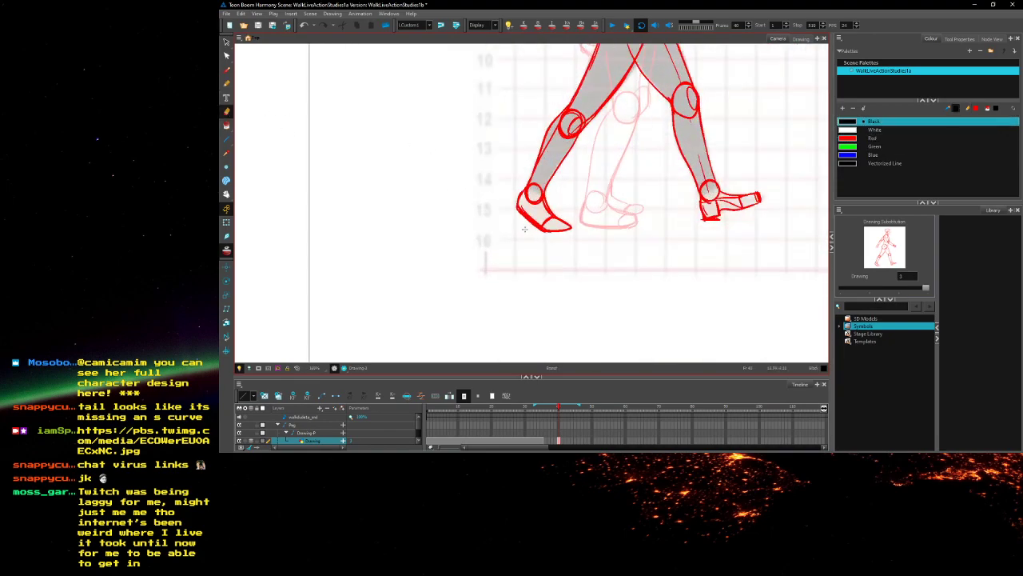
left_click_drag(501, 200, 552, 239)
left_click_drag(553, 179, 588, 239)
left_click(225, 81)
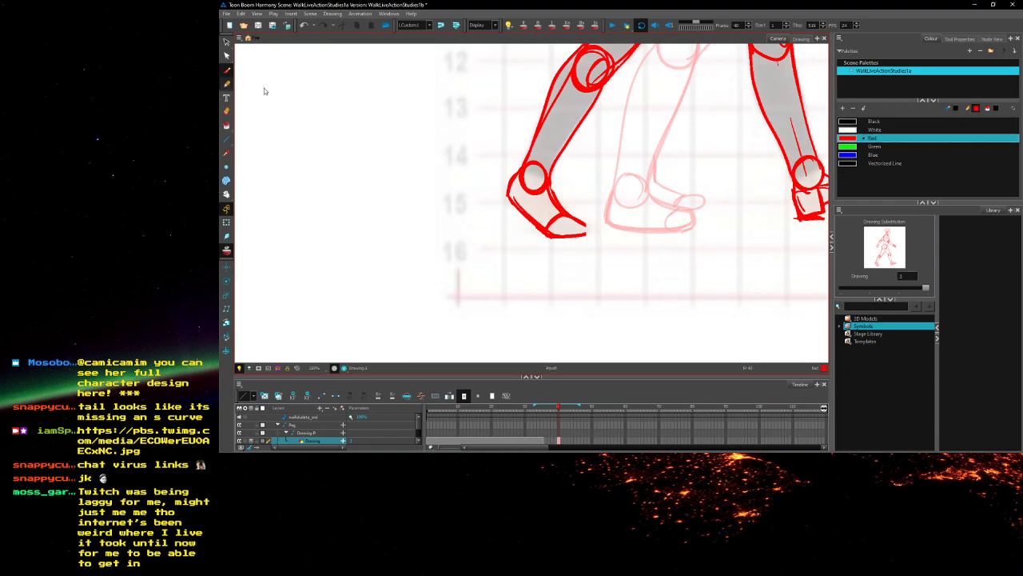
left_click_drag(585, 228, 553, 235)
key("1")
key("1")
key("1")
left_click_drag(602, 172, 584, 235)
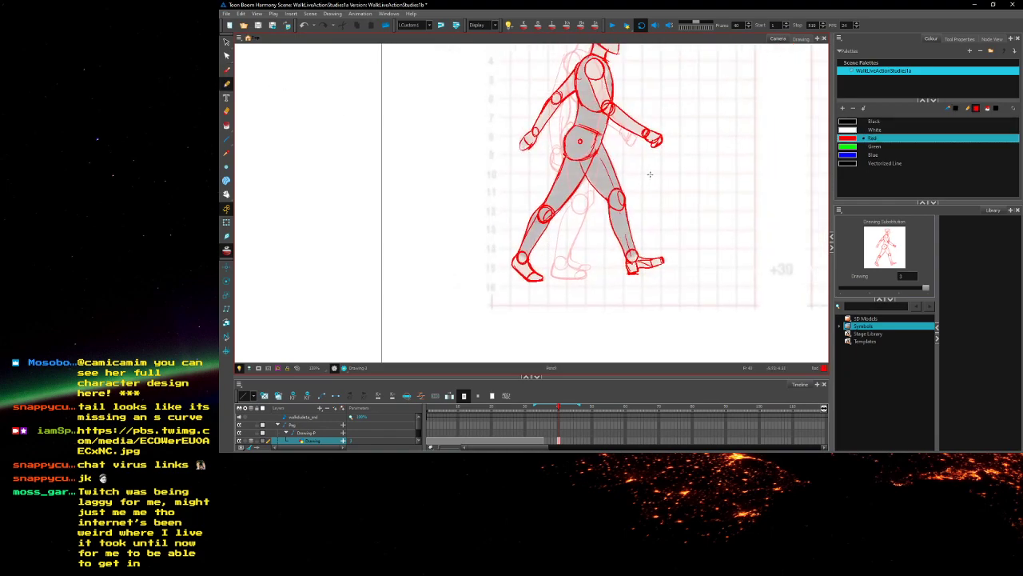
Refine the closed hand shape at the end of the rear arm
left_click_drag(642, 139, 723, 213)
key("2")
key("2")
key("2")
mouse_move(523, 179)
left_mouse_down()
mouse_move(535, 197)
mouse_move(532, 187)
mouse_move(512, 192)
mouse_move(487, 224)
left_mouse_up()
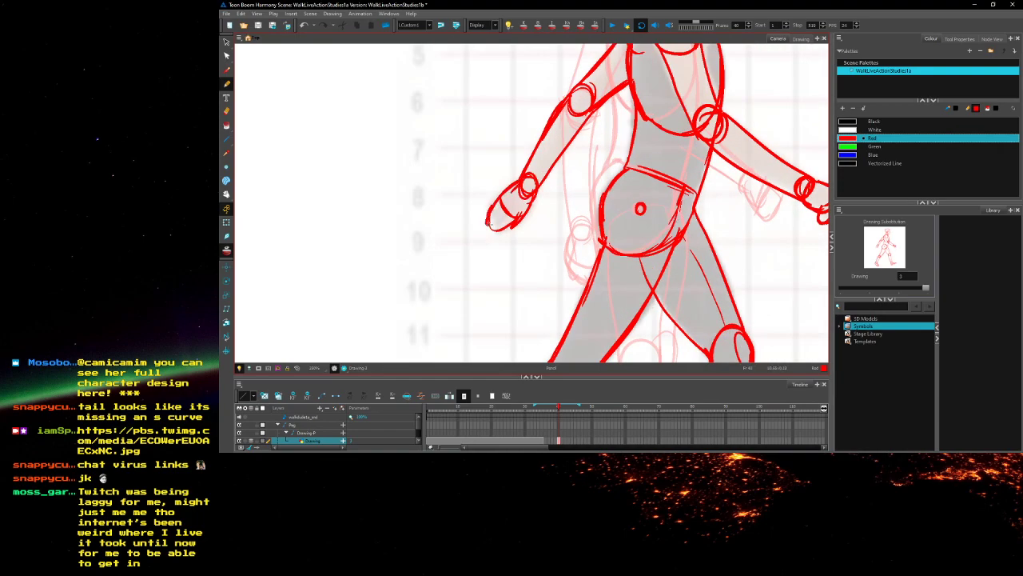
scroll(563, 185, "up", 5)
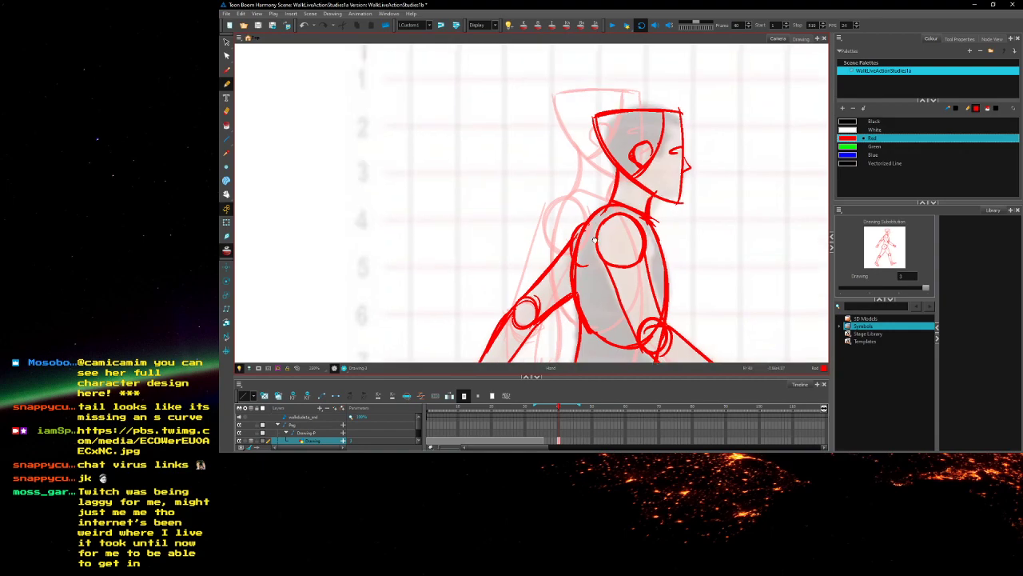
key("1")
key("1")
scroll(564, 204, "down", 3)
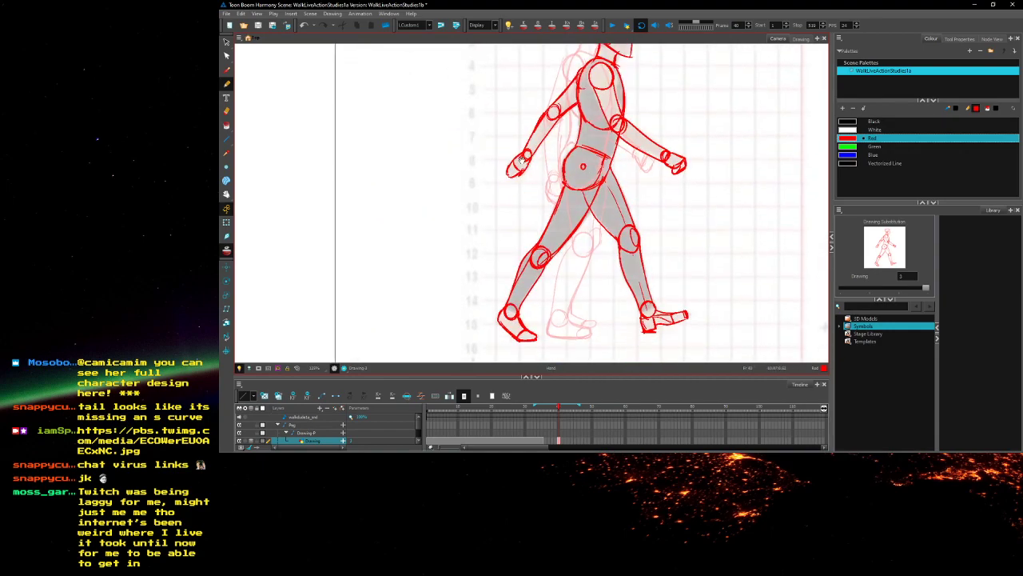
Extend the exposure of the contact-pose drawing from frame 40 to frame 41
key("period")
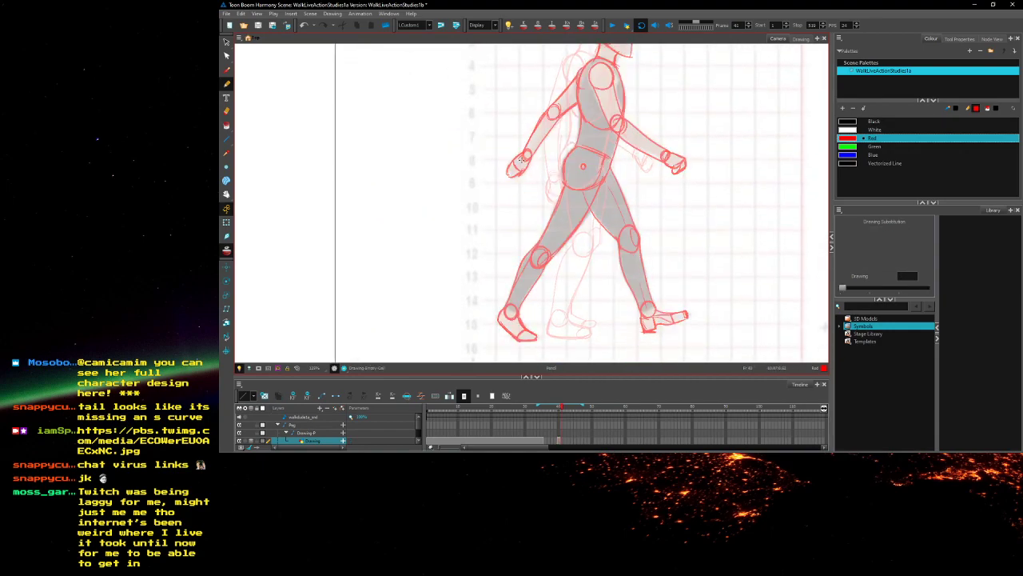
left_click(563, 443)
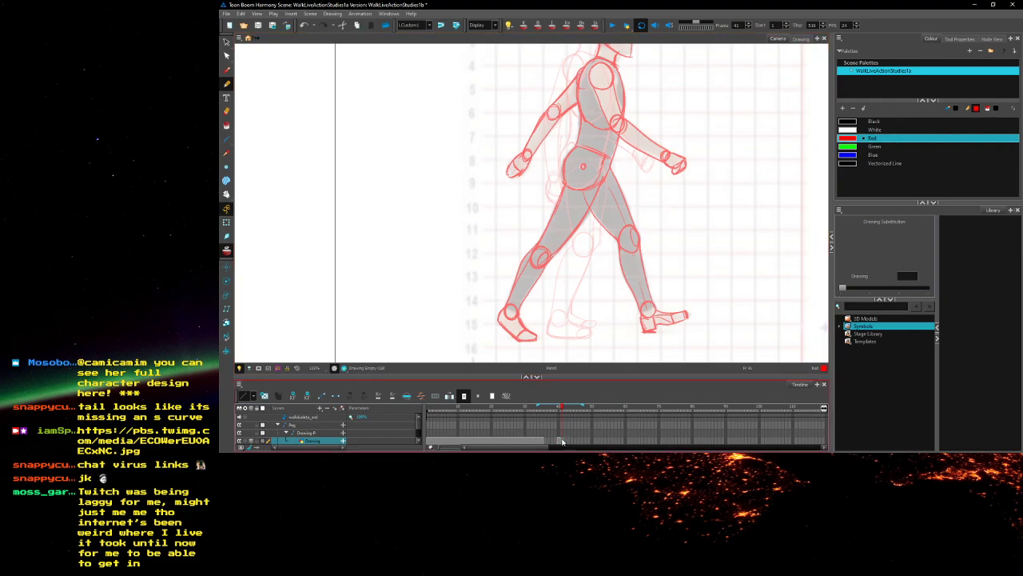
key("F5")
mouse_move(464, 274)
left_mouse_down()
mouse_move(477, 295)
mouse_move(471, 261)
left_mouse_up()
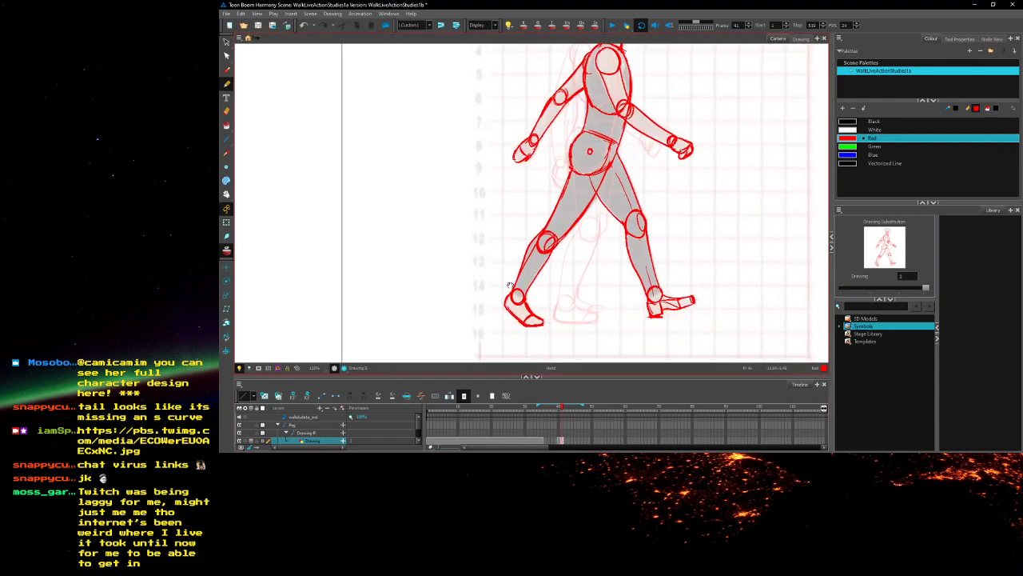
key("period")
key("comma")
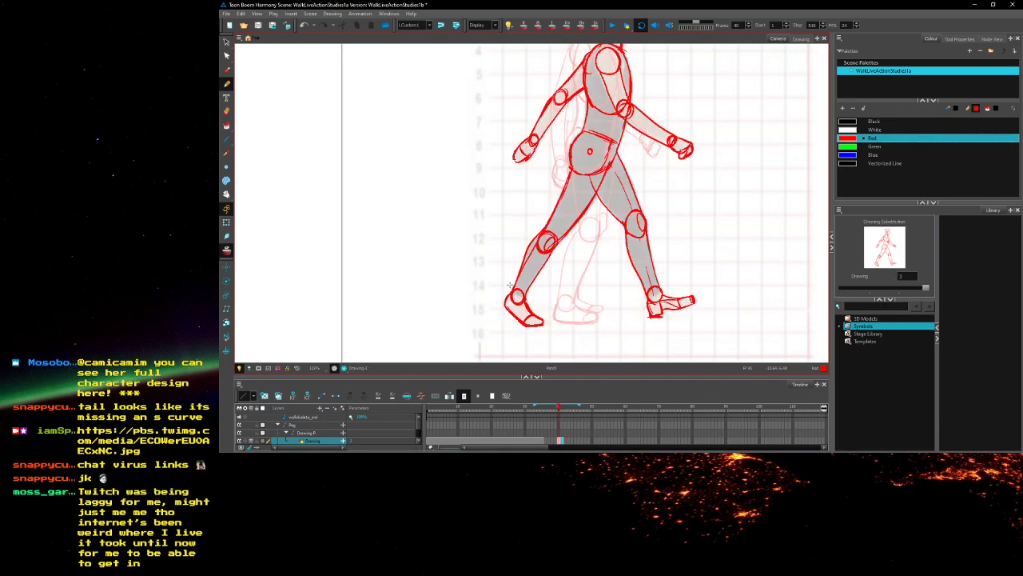
Step forward through the walk reference from frame 40 to frame 74 to examine the poses for the next key drawing
key("period")
key("period")
key("period")
key("period")
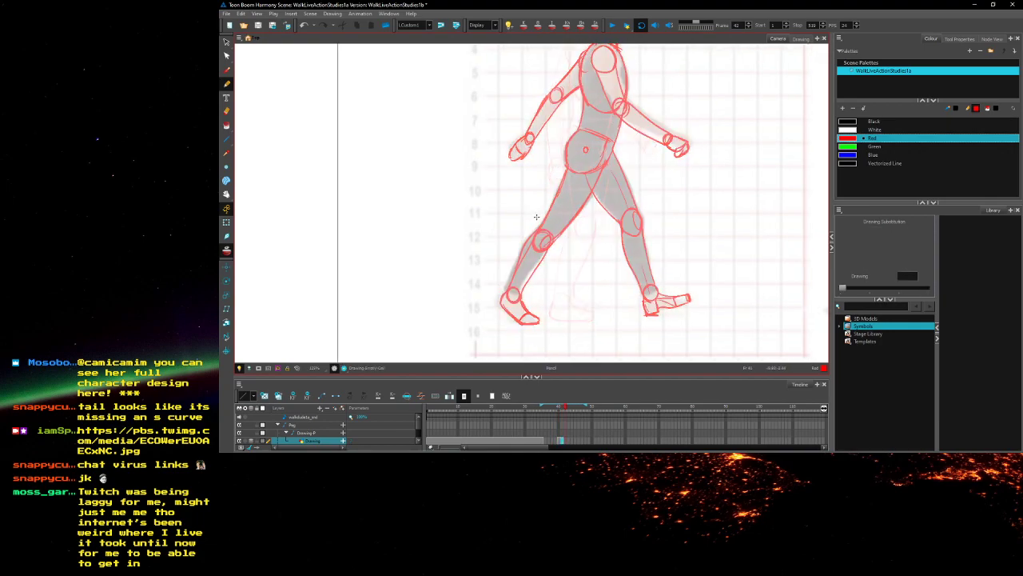
key("period")
key("period")
key("period")
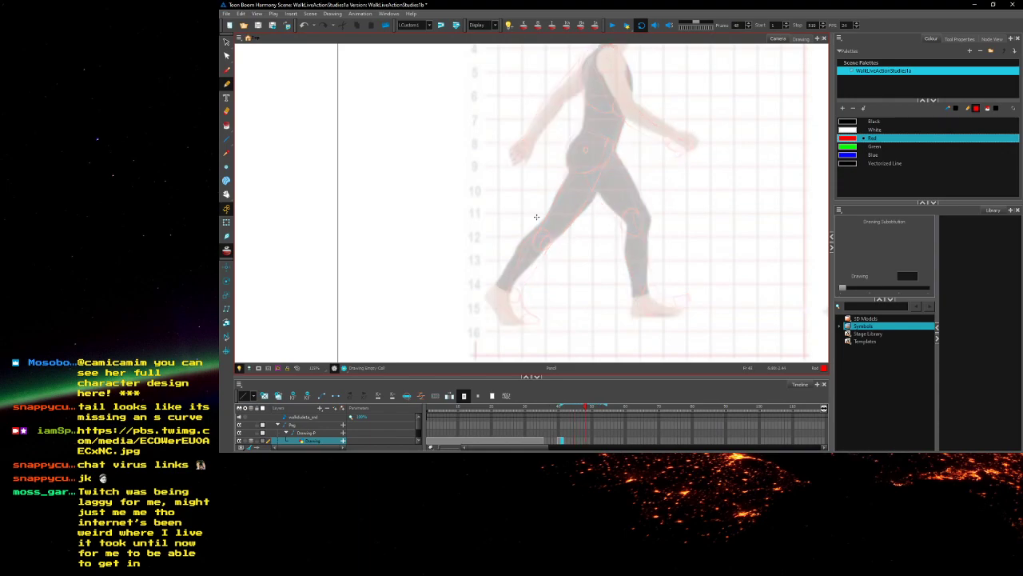
key("period")
key("period")
key("period")
key("period")
key("period")
key("period")
key("period")
key("period")
key("period")
key("period")
key("period")
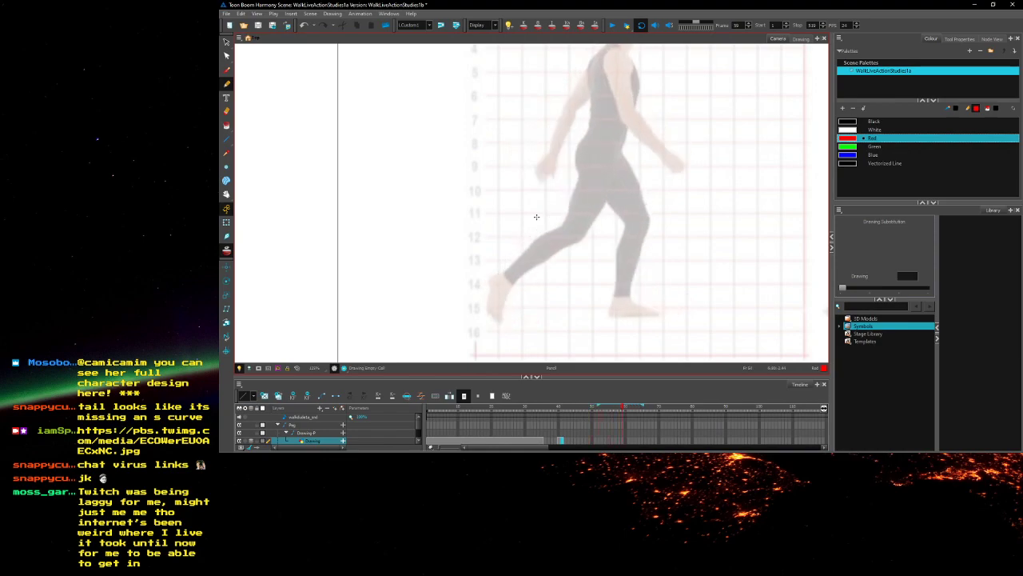
key("period")
key("period")
key("period")
left_click_drag(500, 215, 469, 239)
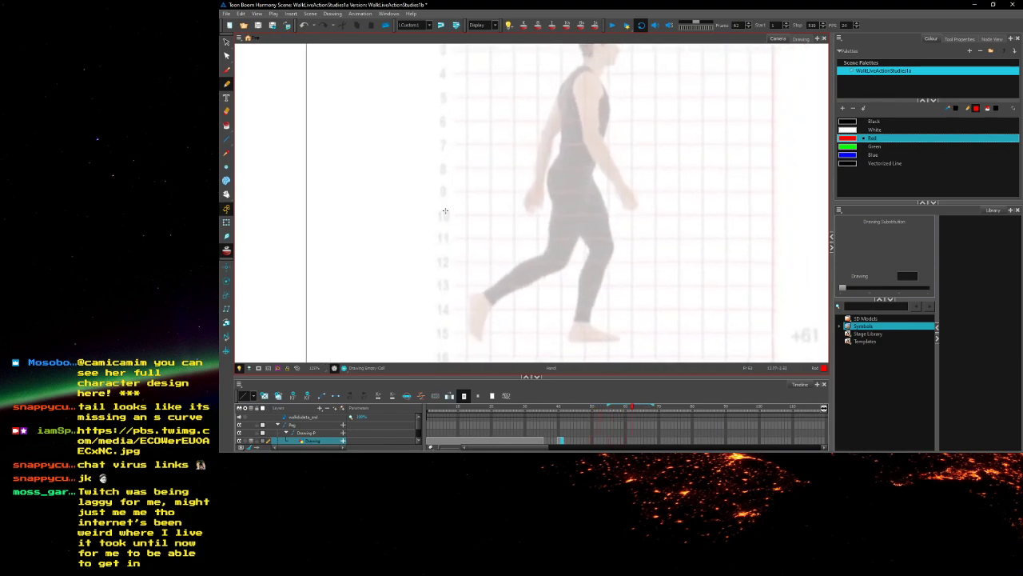
scroll(445, 211, "down", 1)
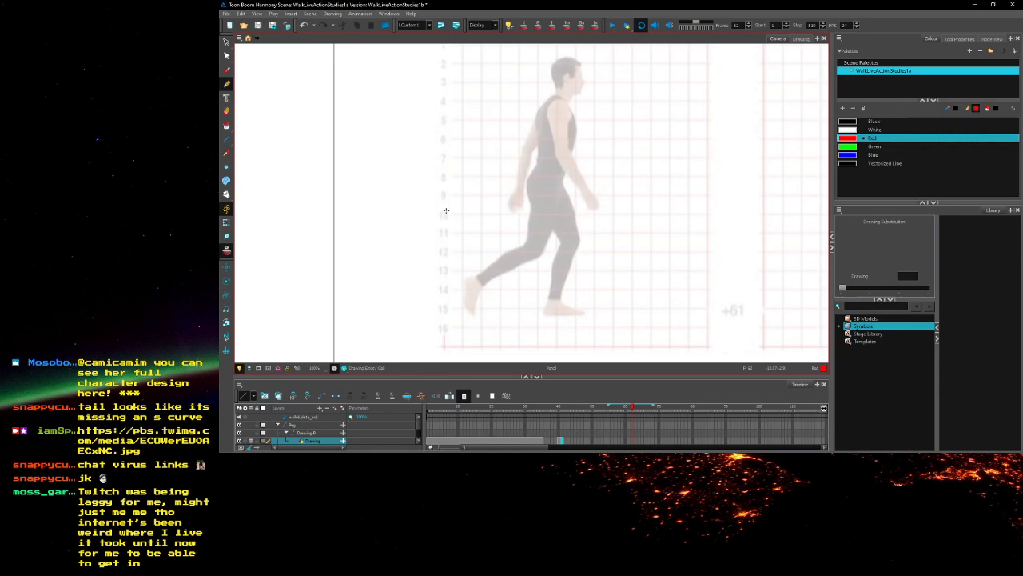
key("period")
key("period")
key("period")
key("period")
key("period")
key("period")
key("period")
key("period")
key("period")
key("period")
key("period")
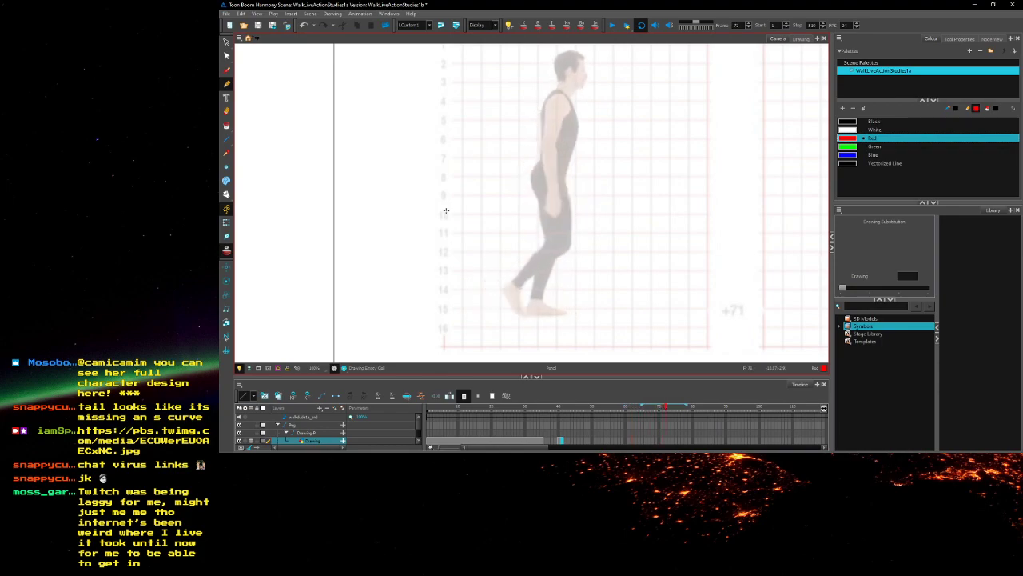
key("comma")
key("comma")
key("period")
key("period")
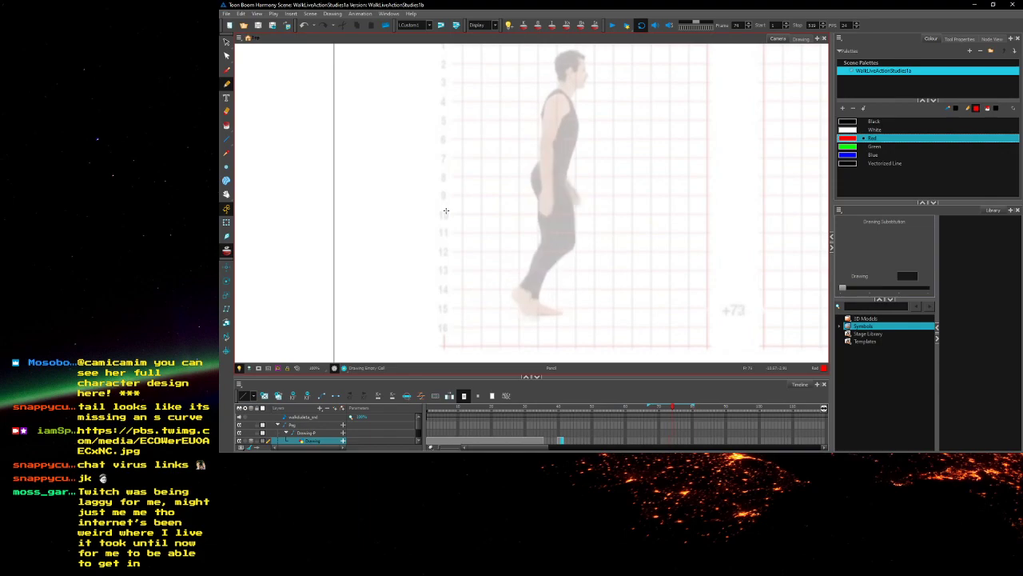
Step back and forth through the walk reference around frame 72 to compare poses for the next key drawing
key("comma")
key("comma")
key("period")
key("period")
key("period")
key("period")
key("period")
key("period")
key("period")
key("comma")
key("comma")
key("comma")
key("comma")
key("comma")
key("comma")
key("comma")
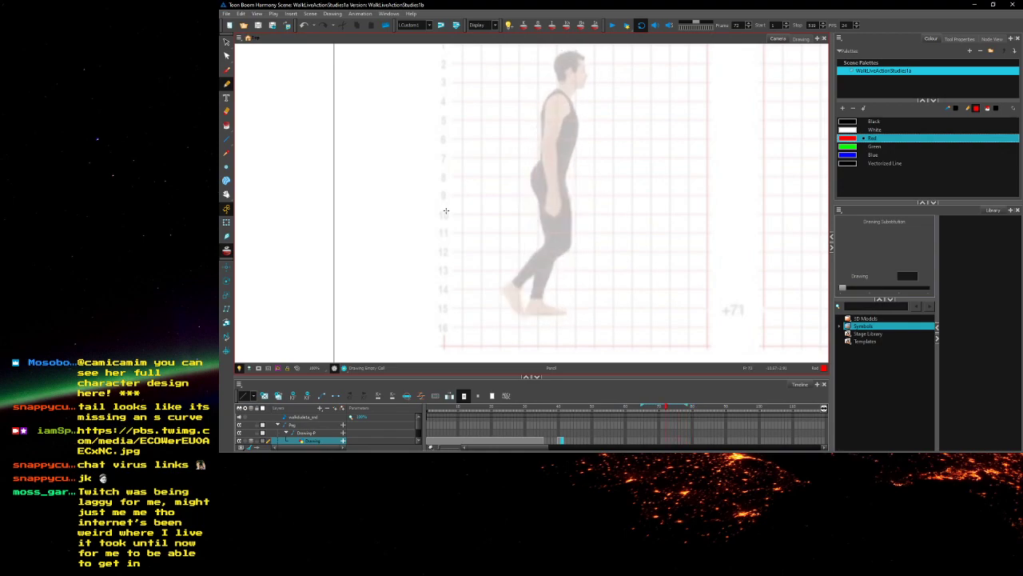
key("comma")
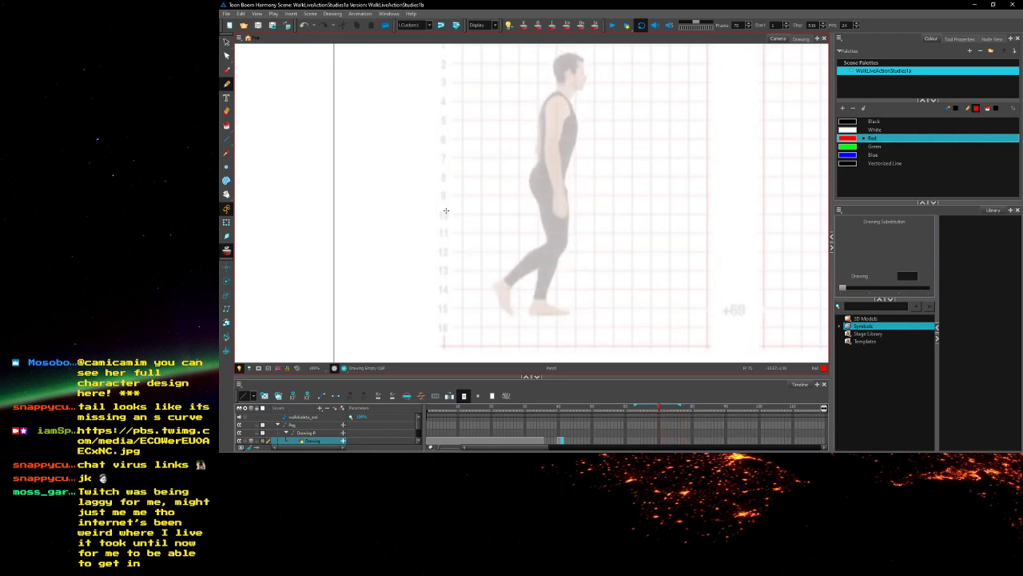
key("period")
key("period")
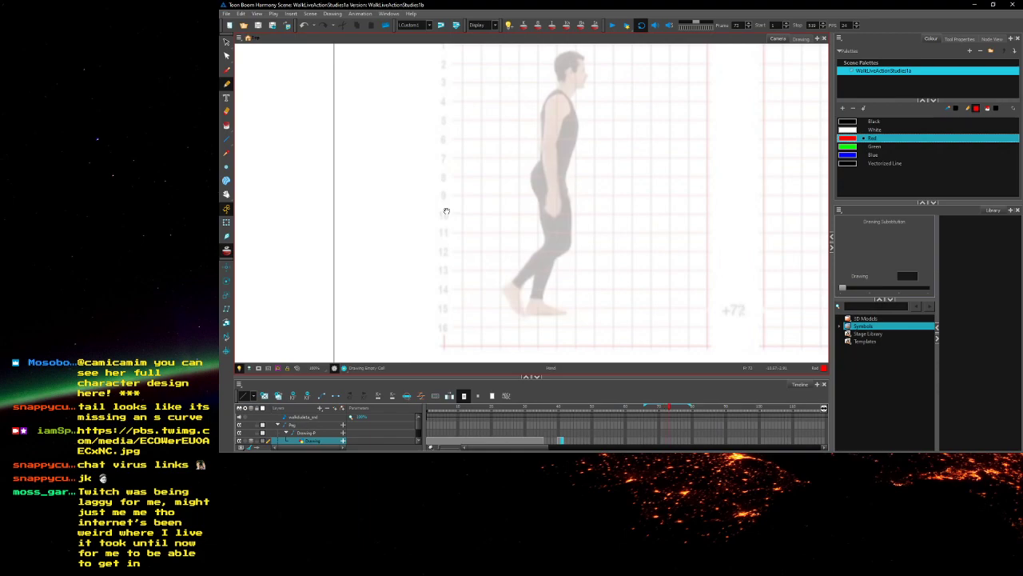
Extend the exposure of the red contact-pose drawing to frame 71 and go to the empty frame 72
left_click_drag(446, 211, 487, 210)
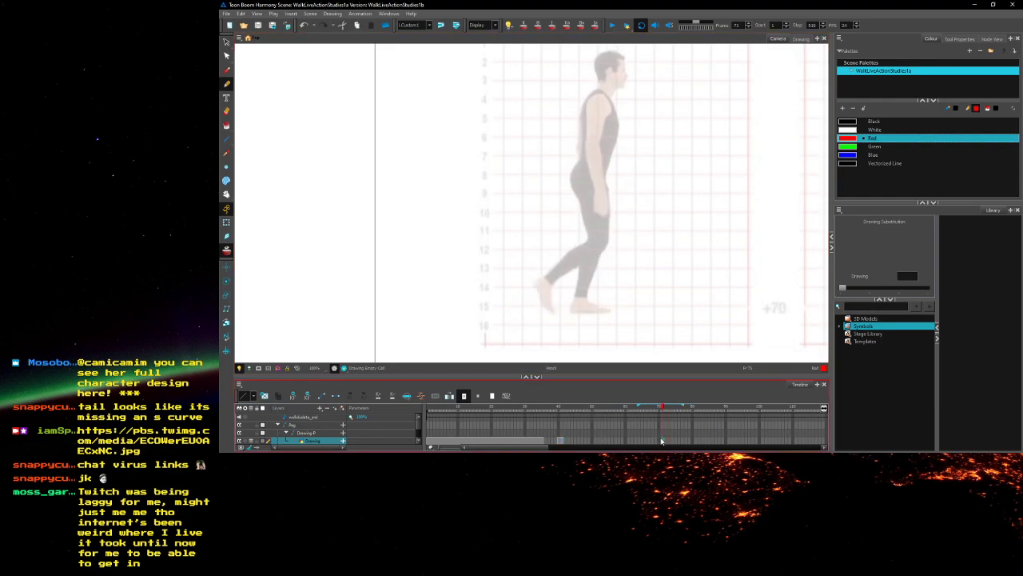
key("F5")
key("period")
key("period")
key("period")
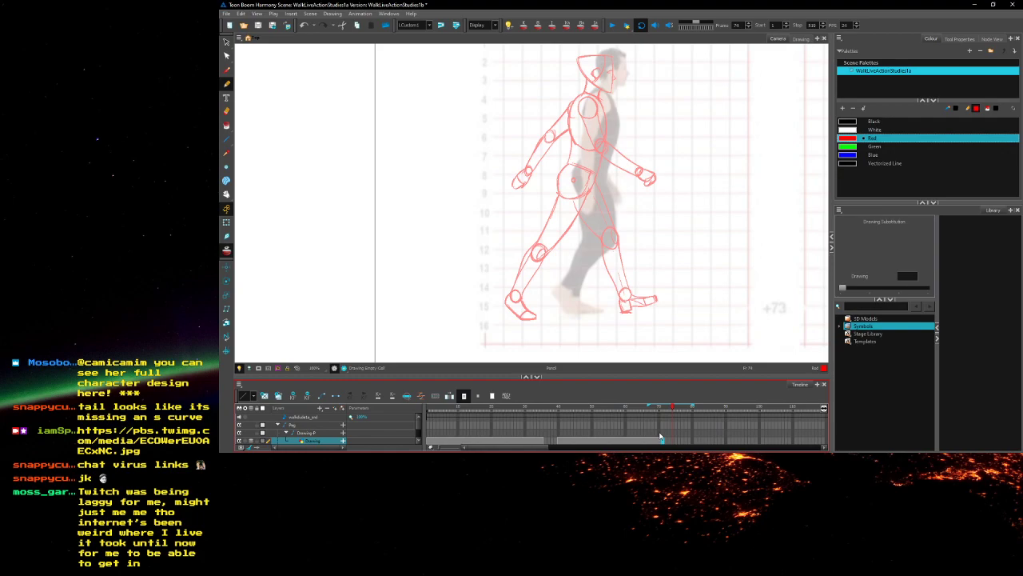
key("comma")
key("comma")
key("comma")
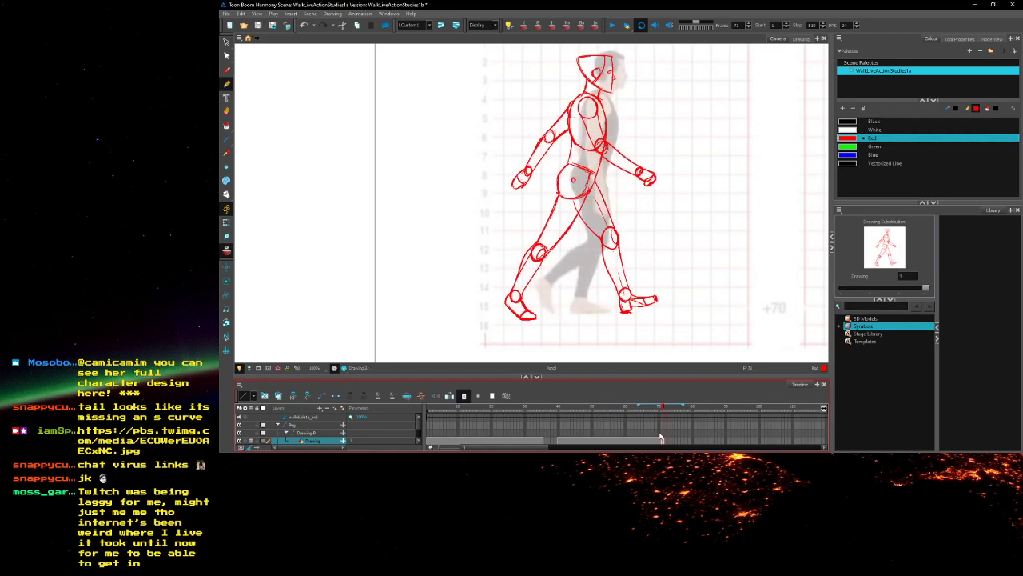
key("comma")
key("period")
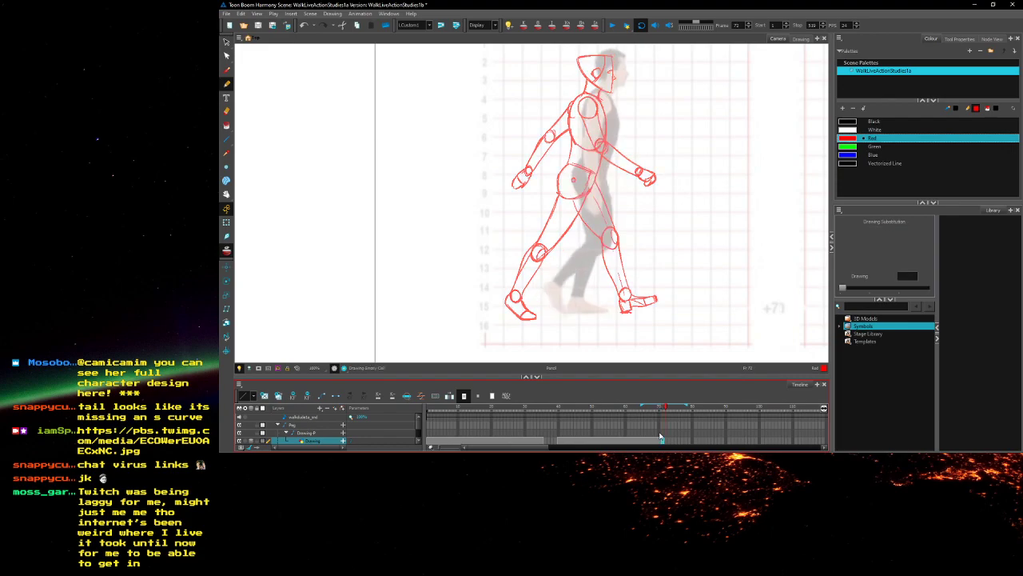
On frame 72, trace the red figure's head in blue, including the jaw wedge, ear, eye and nose
mouse_move(526, 134)
left_mouse_down()
mouse_move(527, 209)
mouse_move(527, 193)
left_mouse_up()
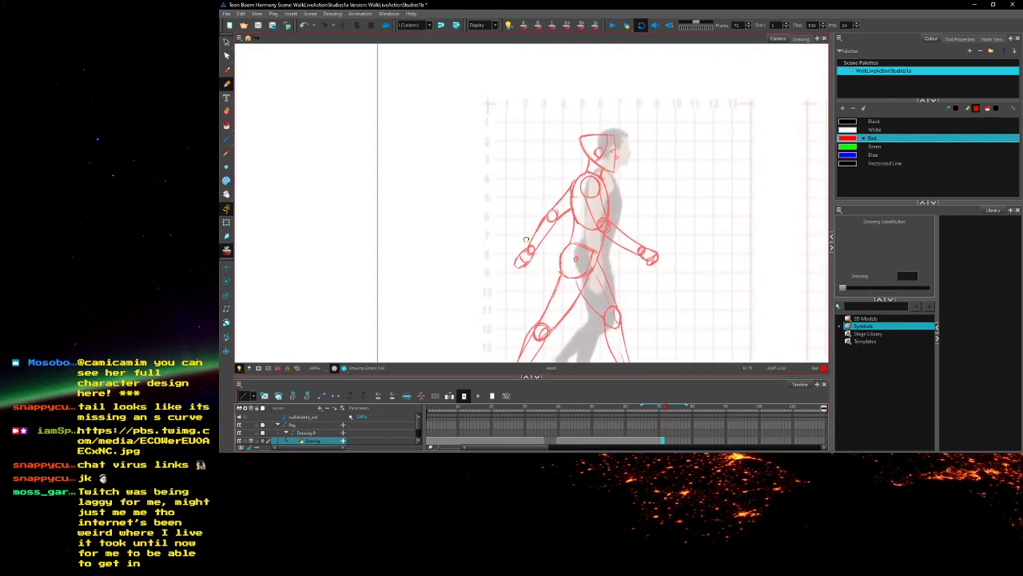
scroll(590, 105, "up", 3)
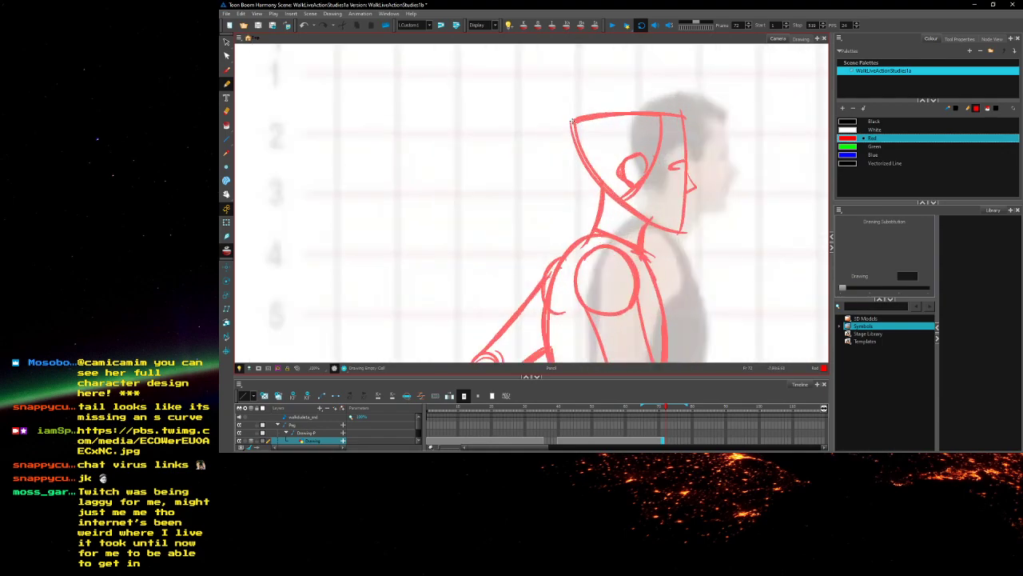
mouse_move(571, 122)
left_mouse_down()
mouse_move(589, 168)
mouse_move(685, 231)
left_mouse_up()
key("ctrl+z")
left_click(845, 155)
mouse_move(572, 120)
left_mouse_down()
mouse_move(627, 206)
mouse_move(683, 232)
left_mouse_up()
mouse_move(593, 117)
left_mouse_down()
mouse_move(684, 115)
mouse_move(680, 231)
mouse_move(688, 132)
left_mouse_up()
left_click_drag(695, 186, 686, 192)
key("ctrl+z")
left_click_drag(621, 185, 625, 221)
mouse_move(667, 148)
left_mouse_down()
mouse_move(650, 206)
mouse_move(623, 233)
mouse_move(628, 194)
mouse_move(650, 198)
mouse_move(649, 208)
left_mouse_up()
Try to move the blue head forward onto the reference actor's head
key("alt+s")
mouse_move(615, 104)
left_mouse_down()
mouse_move(543, 170)
mouse_move(626, 106)
left_mouse_up()
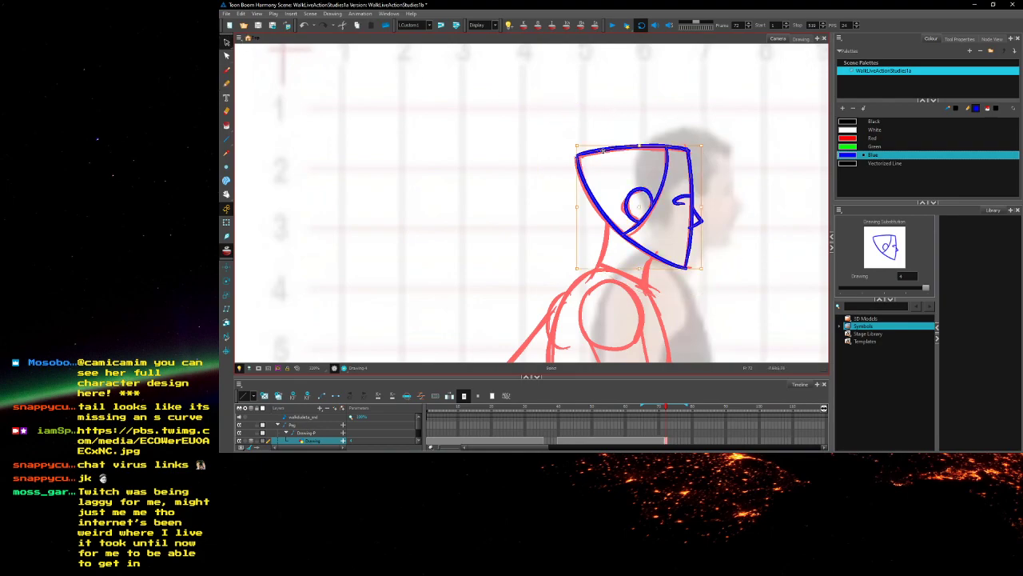
left_click_drag(669, 168, 701, 141)
left_click(519, 224)
scroll(514, 194, "down", 3)
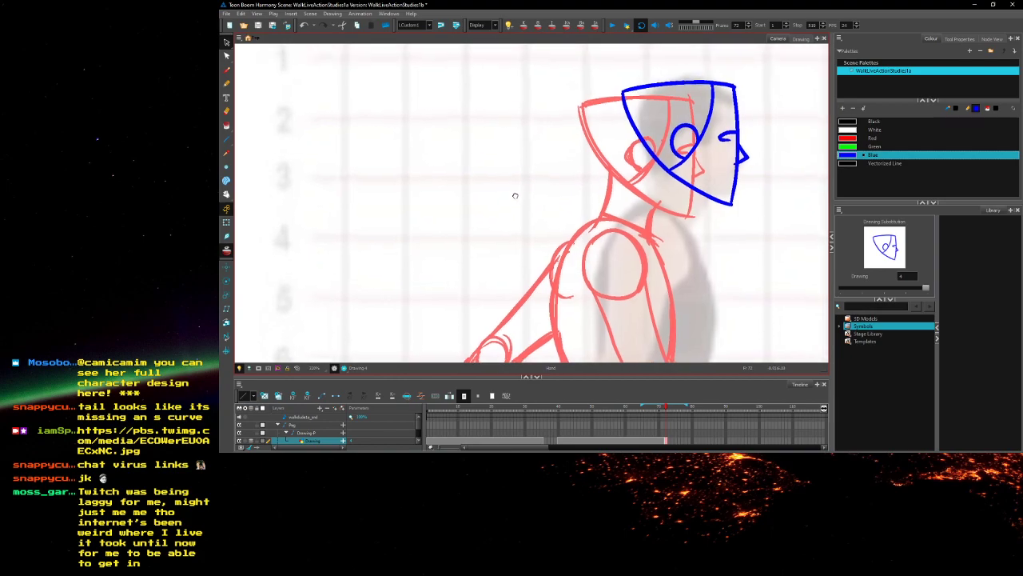
left_click(227, 83)
key("2")
key("1")
key("ctrl+z")
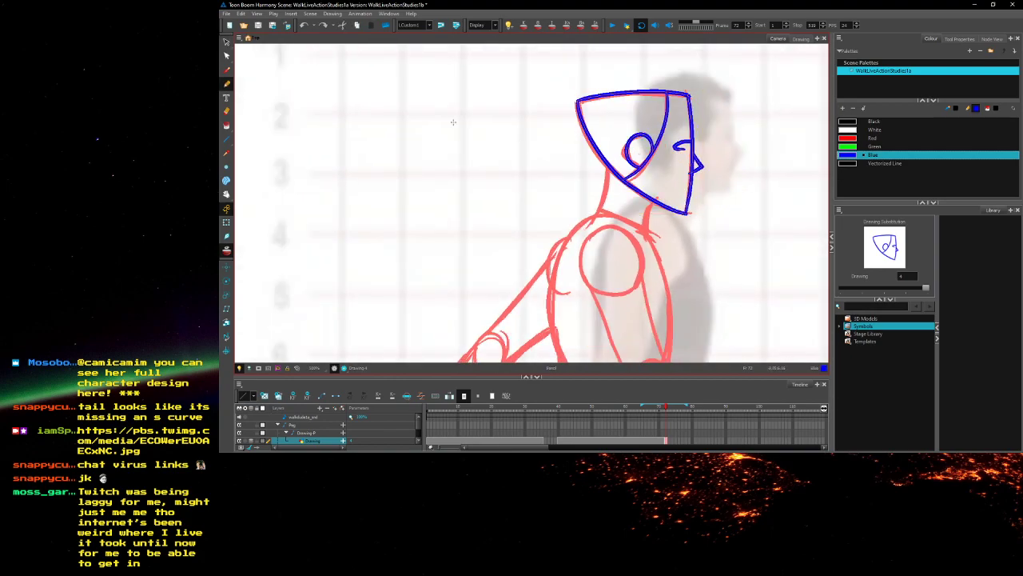
Add two blue neck lines under the head and move head and neck together onto the reference actor's head
mouse_move(607, 161)
left_mouse_down()
mouse_move(607, 192)
mouse_move(647, 231)
left_mouse_up()
left_click(227, 43)
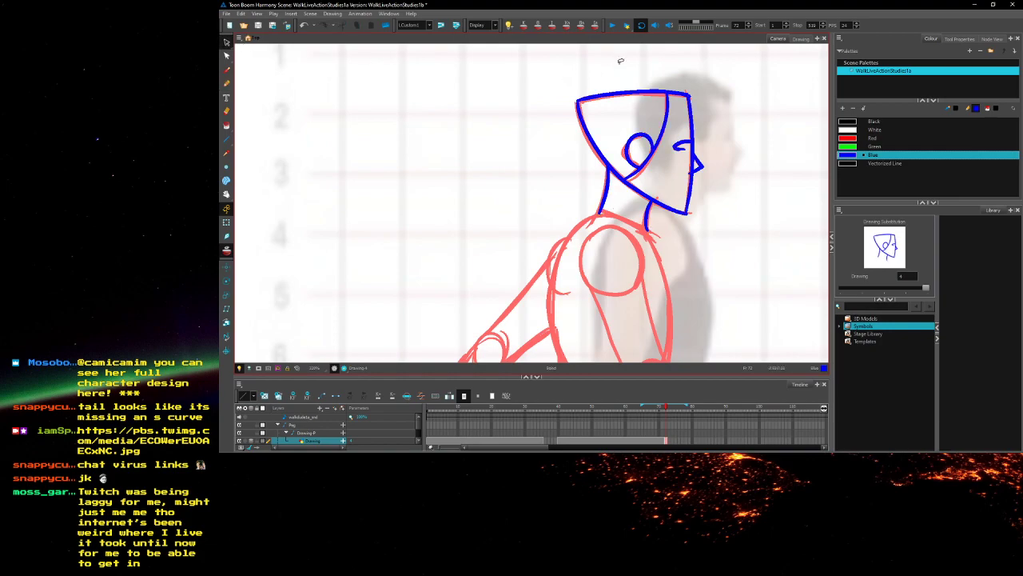
left_click_drag(648, 145, 652, 156)
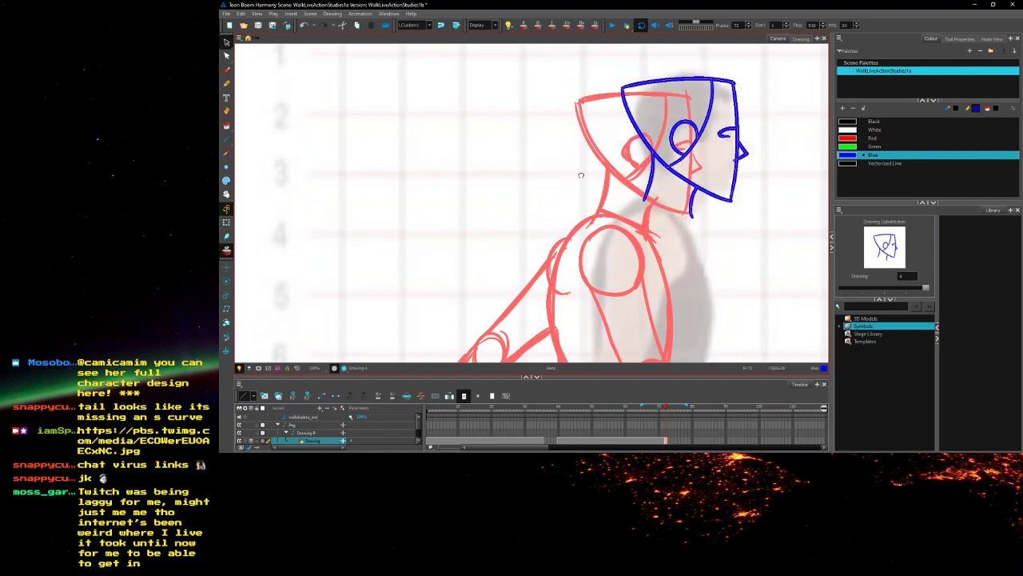
Try to sketch the ribcage outline in blue over the reference actor's upper torso
left_click_drag(579, 193, 556, 155)
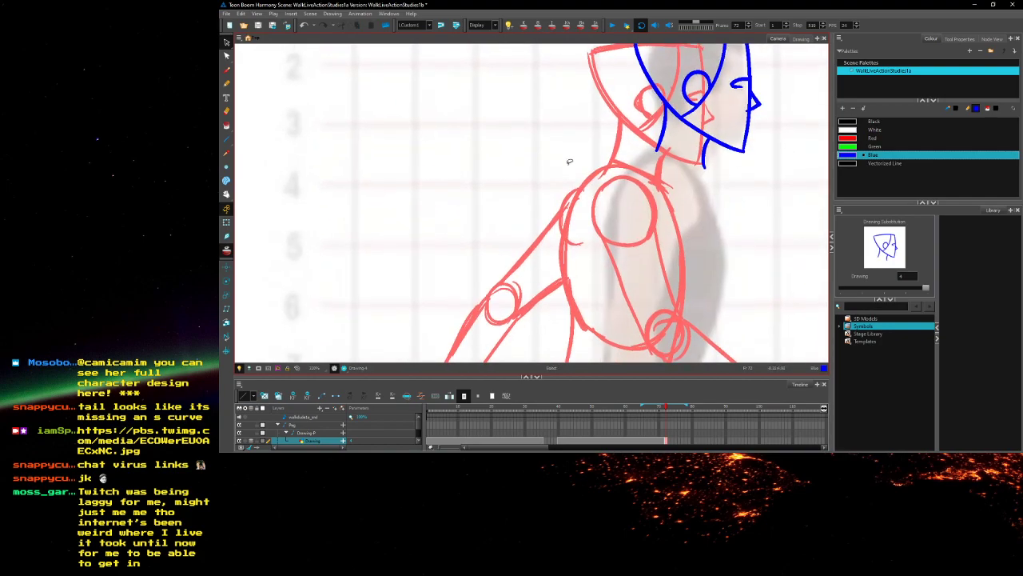
scroll(569, 161, "down", 6)
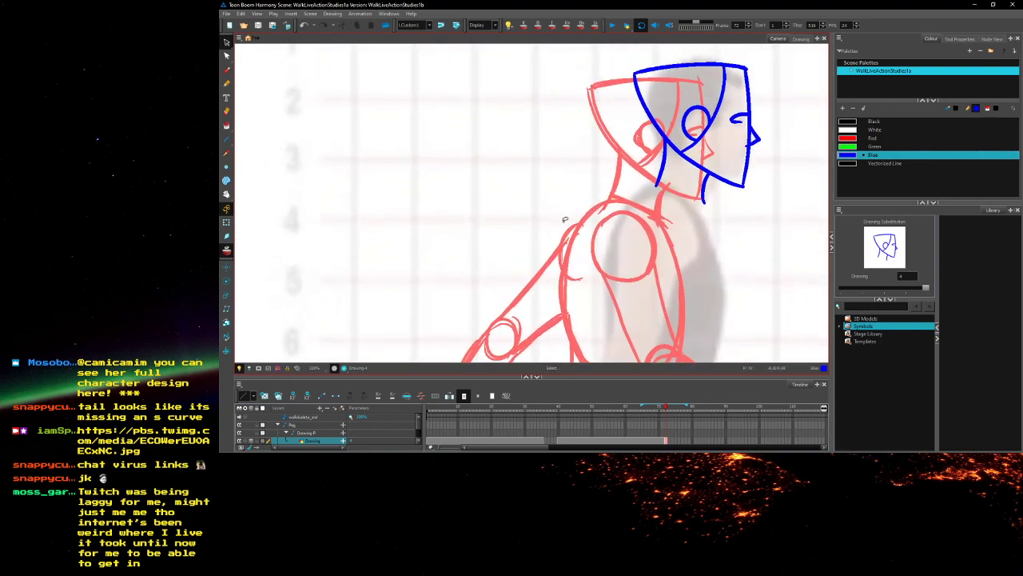
scroll(553, 239, "up", 6)
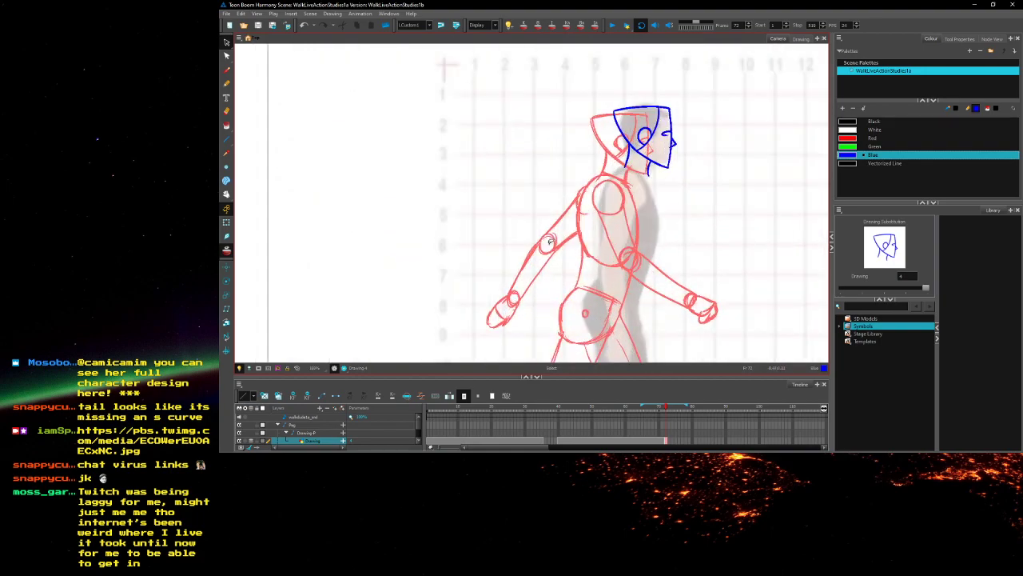
key("alt+/")
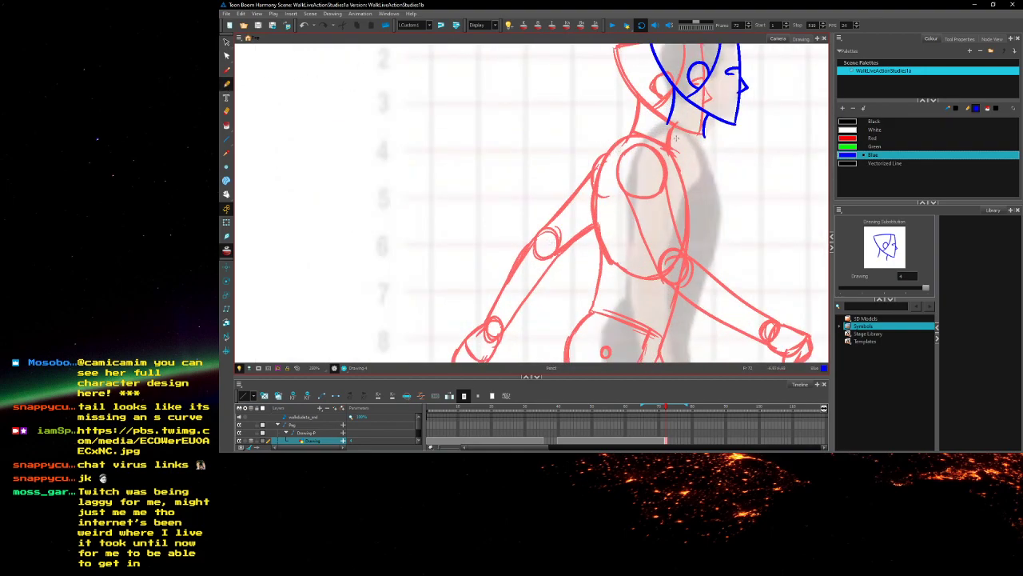
mouse_move(703, 146)
left_mouse_down()
mouse_move(670, 123)
mouse_move(636, 149)
left_mouse_up()
left_click_drag(627, 227, 630, 238)
key("ctrl+z")
left_click_drag(609, 108, 599, 165)
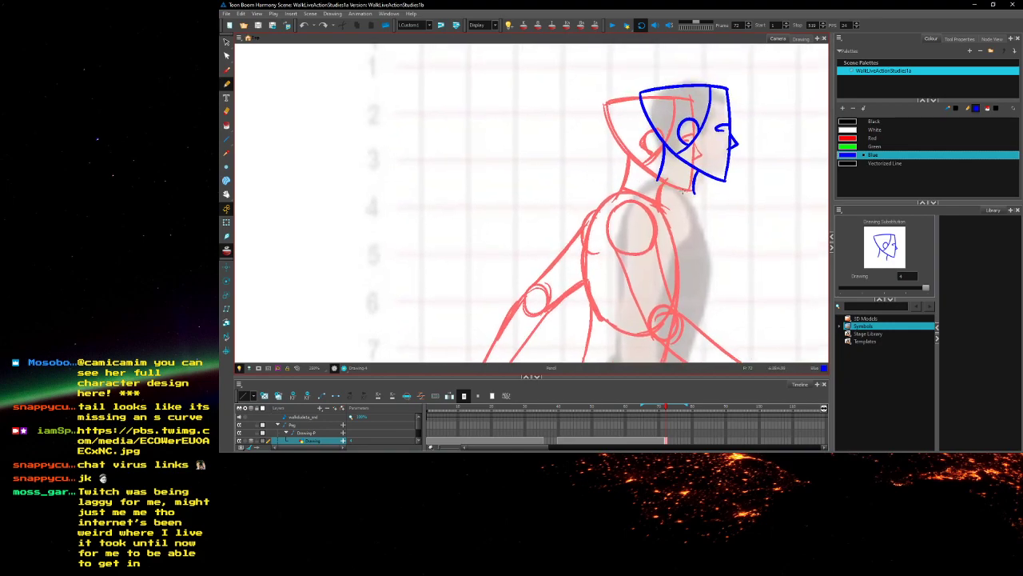
mouse_move(660, 180)
left_mouse_down()
mouse_move(697, 196)
mouse_move(662, 180)
mouse_move(667, 76)
mouse_move(624, 234)
left_mouse_up()
key("ctrl+z")
key("ctrl+z")
key("ctrl+z")
Draw the ribcage as a closed blue oval below the neck, following the reference actor's chest and back
mouse_move(649, 130)
left_mouse_down()
mouse_move(621, 233)
mouse_move(632, 263)
mouse_move(667, 130)
mouse_move(712, 220)
left_mouse_up()
key("ctrl+z")
left_click_drag(696, 149, 709, 239)
mouse_move(655, 132)
left_mouse_down()
mouse_move(620, 182)
mouse_move(621, 255)
left_mouse_up()
key("ctrl+z")
left_click_drag(638, 149, 636, 266)
left_click_drag(623, 186, 640, 268)
mouse_move(704, 246)
left_mouse_down()
mouse_move(690, 270)
mouse_move(662, 279)
left_mouse_up()
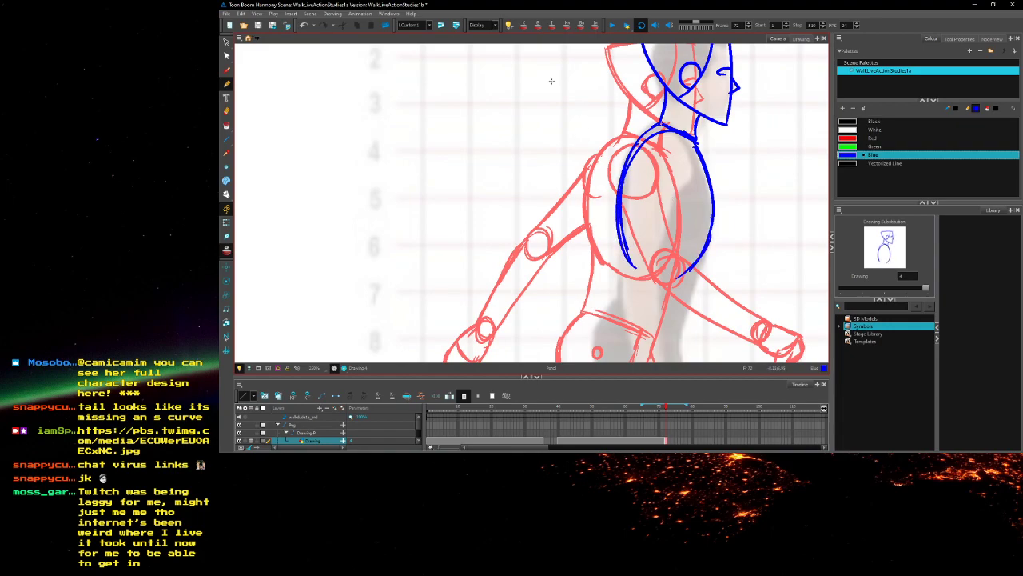
mouse_move(631, 254)
left_mouse_down()
mouse_move(654, 270)
mouse_move(708, 248)
mouse_move(623, 247)
mouse_move(668, 265)
left_mouse_up()
mouse_move(622, 233)
left_mouse_down()
mouse_move(695, 254)
mouse_move(651, 269)
left_mouse_up()
left_click_drag(628, 166, 621, 244)
Draw the pelvis in blue as a rounded bowl with a tilted flat top over the reference actor's hips
scroll(618, 273, "down", 5)
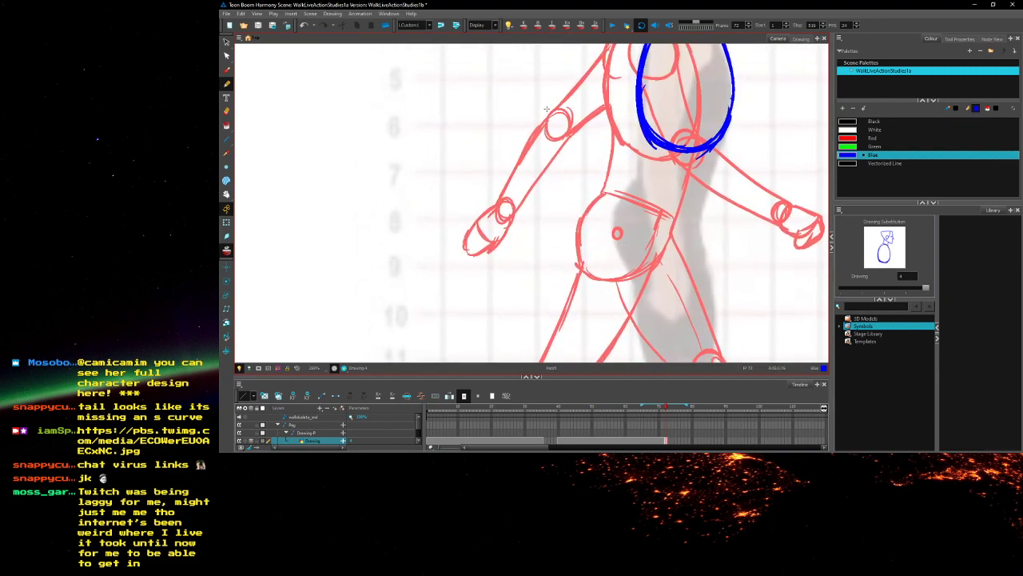
left_click_drag(639, 183, 691, 202)
mouse_move(638, 182)
left_mouse_down()
mouse_move(616, 209)
mouse_move(611, 251)
mouse_move(641, 266)
left_mouse_up()
mouse_move(640, 183)
left_mouse_down()
mouse_move(697, 205)
mouse_move(689, 251)
mouse_move(615, 218)
mouse_move(676, 266)
left_mouse_up()
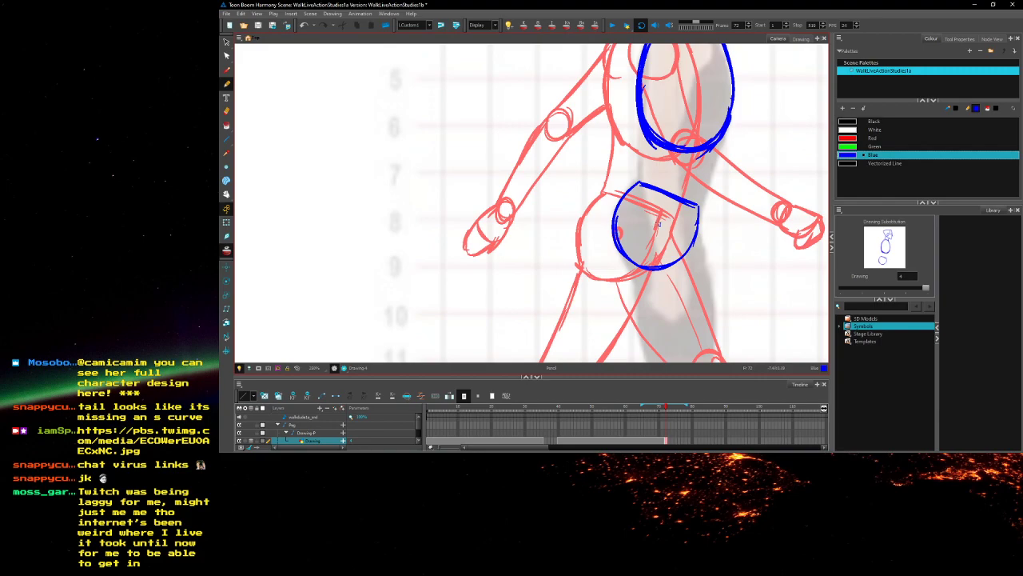
Add a small blue hip-joint circle inside the pelvis and connect ribcage and pelvis with two waist lines
scroll(641, 218, "up", 3)
left_click_drag(637, 190, 628, 249)
mouse_move(638, 210)
left_mouse_down()
mouse_move(628, 247)
mouse_move(657, 226)
left_mouse_up()
mouse_move(717, 188)
left_mouse_down()
mouse_move(687, 282)
mouse_move(694, 160)
mouse_move(698, 209)
mouse_move(656, 248)
left_mouse_up()
left_click_drag(620, 200, 694, 236)
mouse_move(624, 265)
left_mouse_down()
mouse_move(647, 124)
mouse_move(663, 174)
mouse_move(664, 156)
left_mouse_up()
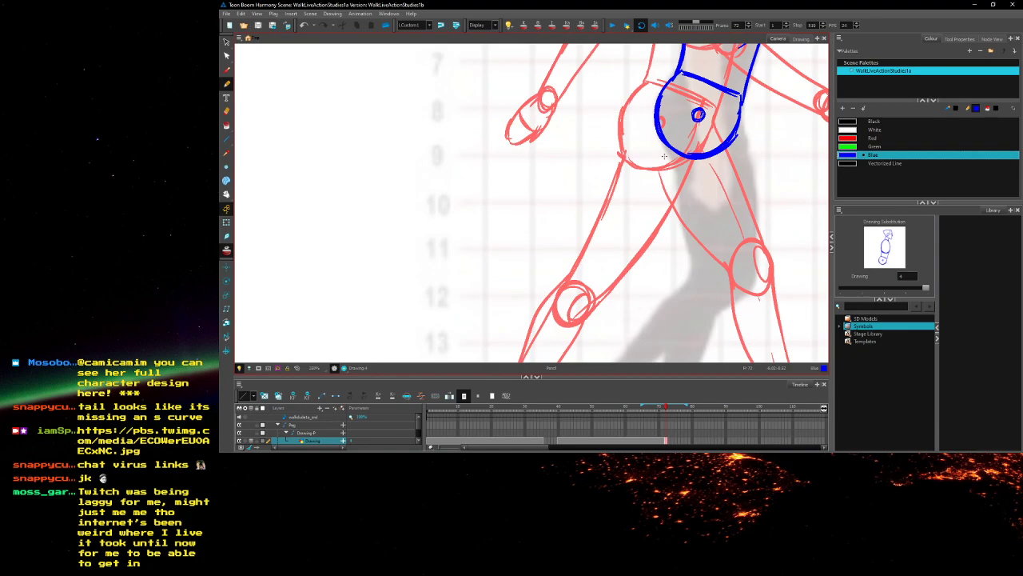
Examine the blue torso and pelvis against the reference actor's legs and the red contact pose
scroll(758, 135, "down", 6)
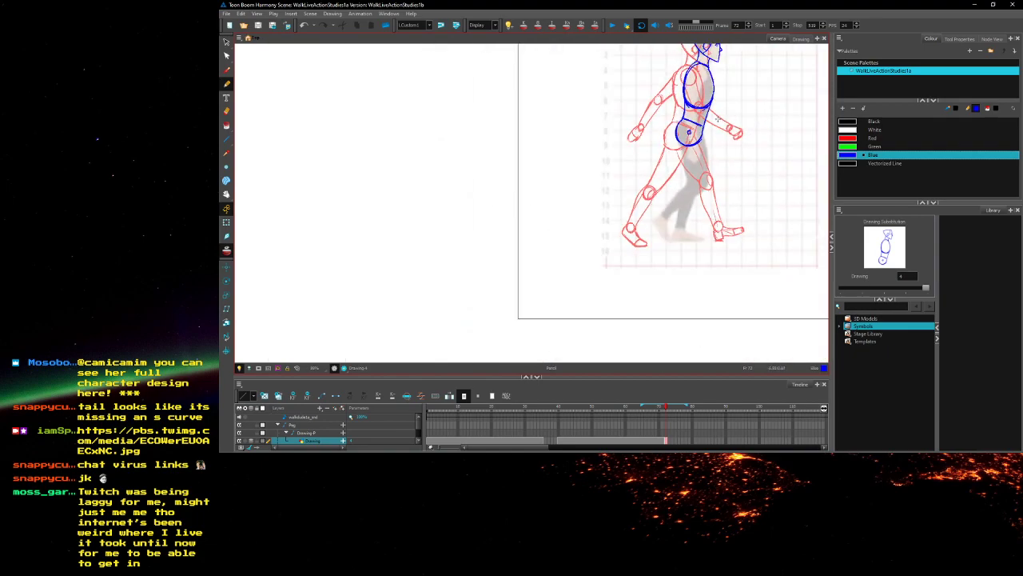
scroll(742, 79, "up", 4)
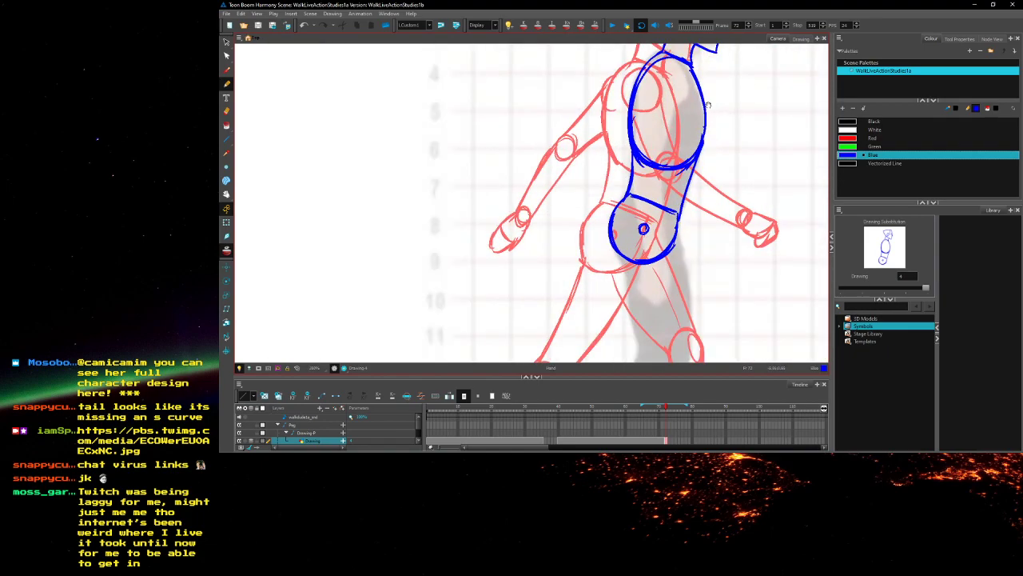
scroll(704, 112, "down", 5)
scroll(692, 156, "up", 4)
scroll(692, 142, "up", 5)
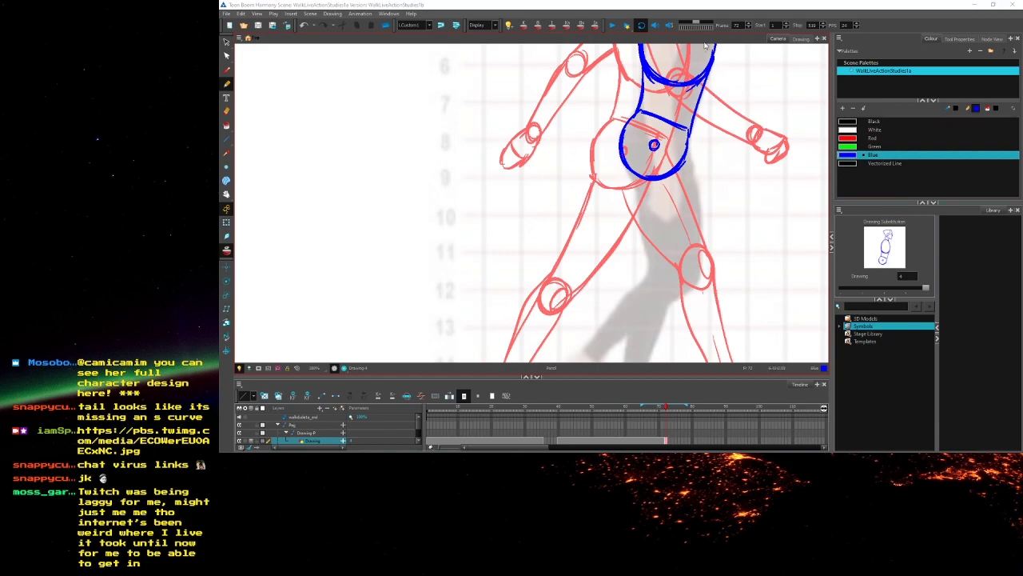
scroll(709, 151, "down", 2)
scroll(702, 136, "up", 2)
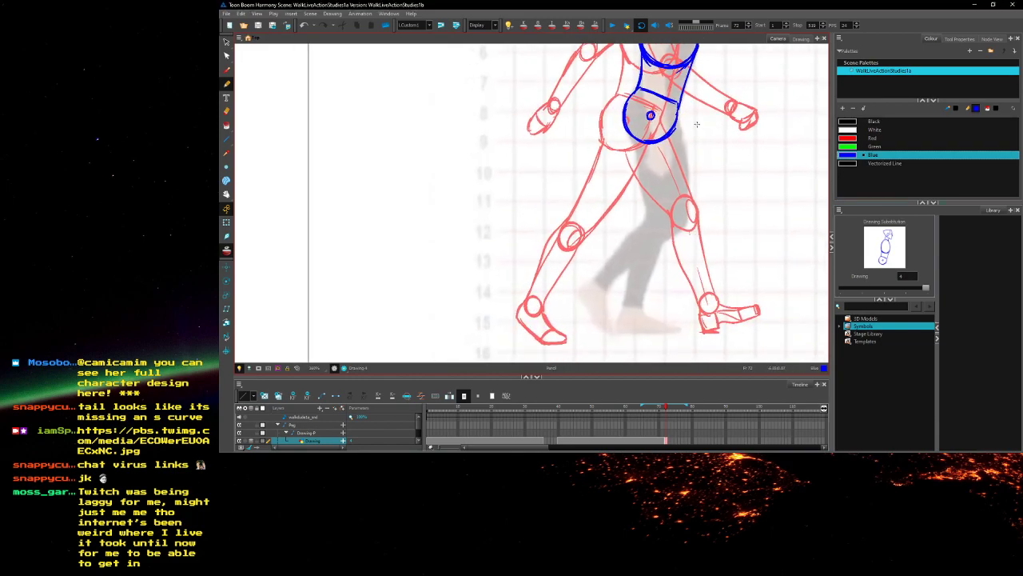
scroll(637, 136, "up", 1)
scroll(633, 263, "down", 1)
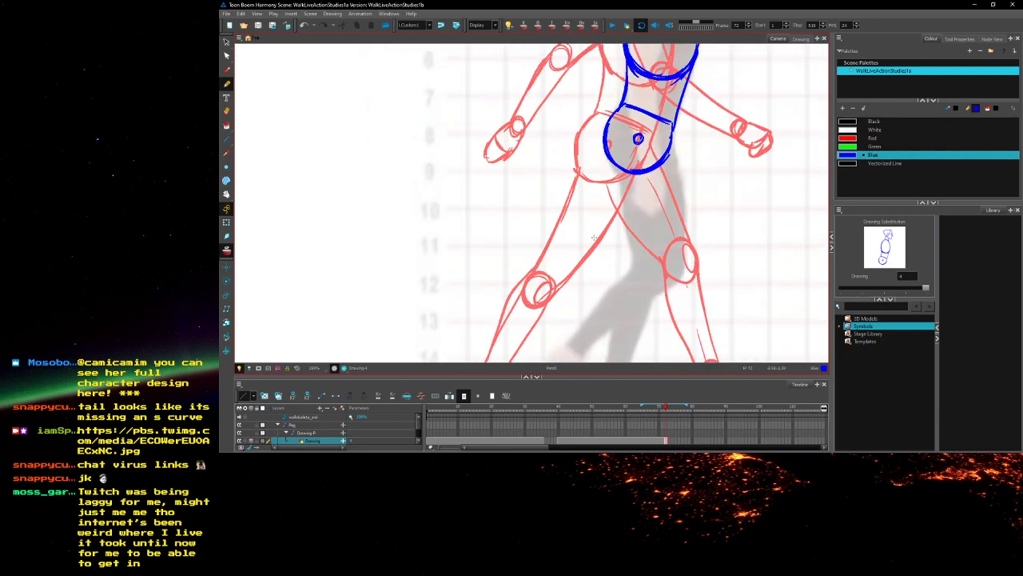
scroll(636, 275, "up", 1)
scroll(650, 275, "down", 2)
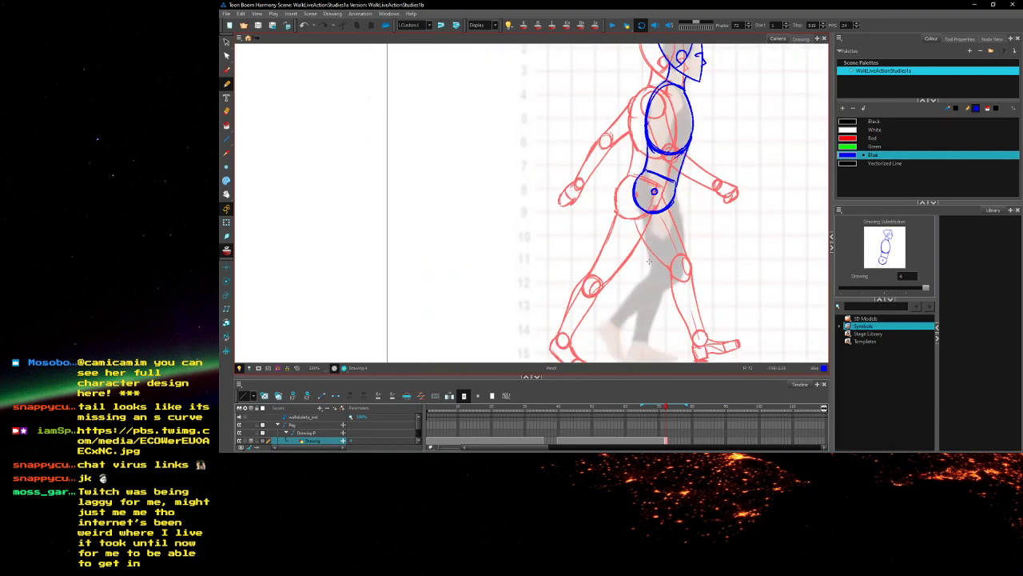
Draw a blue knee circle on the reference actor's bent leg and connect it to the pelvis with two thigh lines
scroll(649, 259, "up", 3)
mouse_move(732, 291)
left_mouse_down()
mouse_move(679, 294)
mouse_move(708, 306)
mouse_move(724, 298)
left_mouse_up()
scroll(644, 67, "down", 1)
scroll(629, 86, "up", 1)
left_click_drag(634, 83, 676, 248)
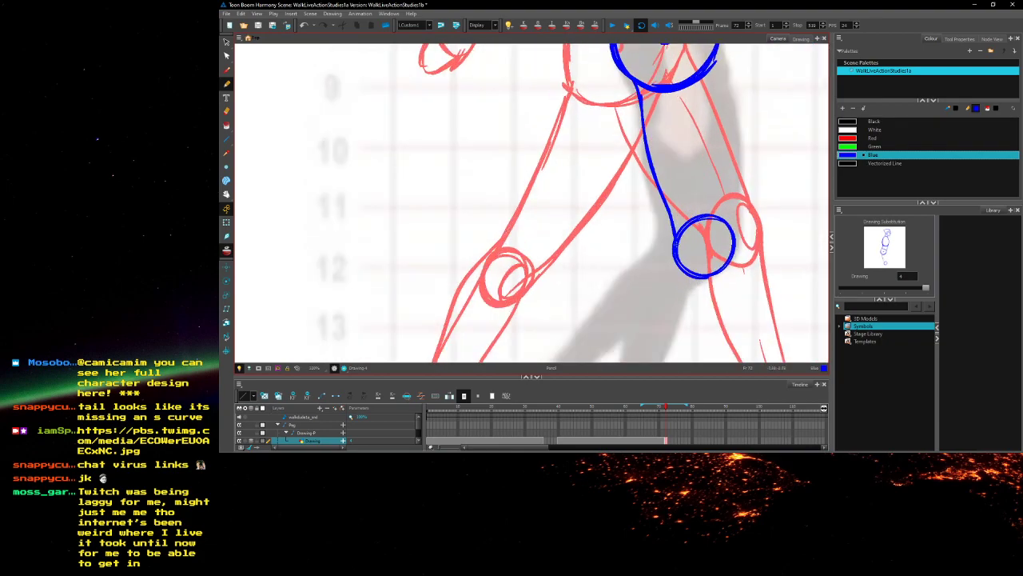
left_click_drag(682, 171, 672, 225)
left_click_drag(708, 89, 729, 316)
mouse_move(718, 274)
left_mouse_down()
mouse_move(672, 312)
mouse_move(676, 276)
mouse_move(720, 319)
mouse_move(672, 288)
mouse_move(686, 326)
mouse_move(700, 275)
mouse_move(676, 324)
left_mouse_up()
left_click_drag(675, 287, 716, 323)
key("space")
left_click_drag(639, 269, 660, 367)
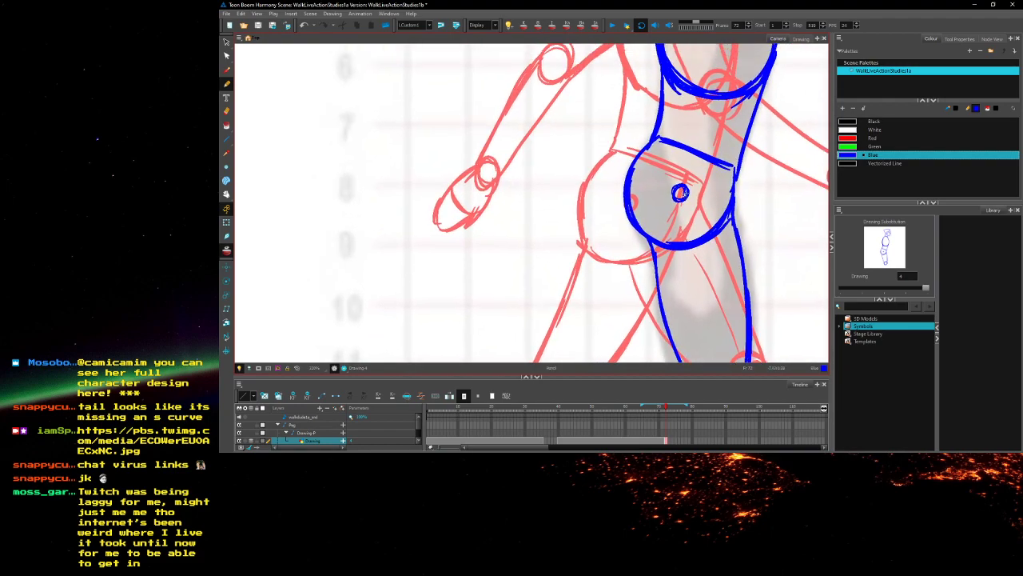
Draw a blue ankle circle on the lifted rear foot and join it to the knee with two lower-leg lines
scroll(654, 123, "down", 6)
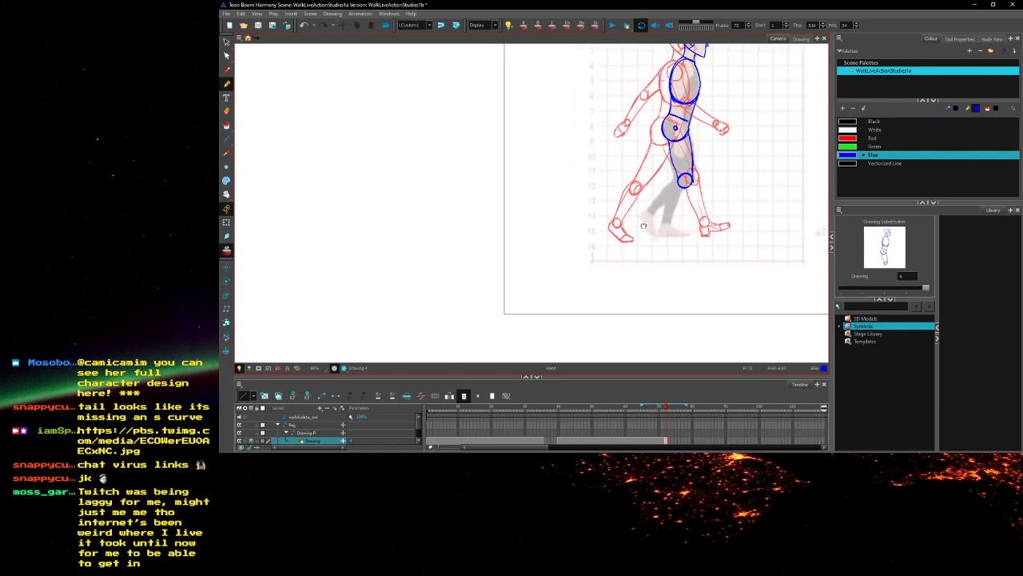
scroll(664, 195, "up", 5)
left_click_drag(680, 203, 635, 231)
scroll(665, 187, "down", 2)
scroll(665, 187, "up", 1)
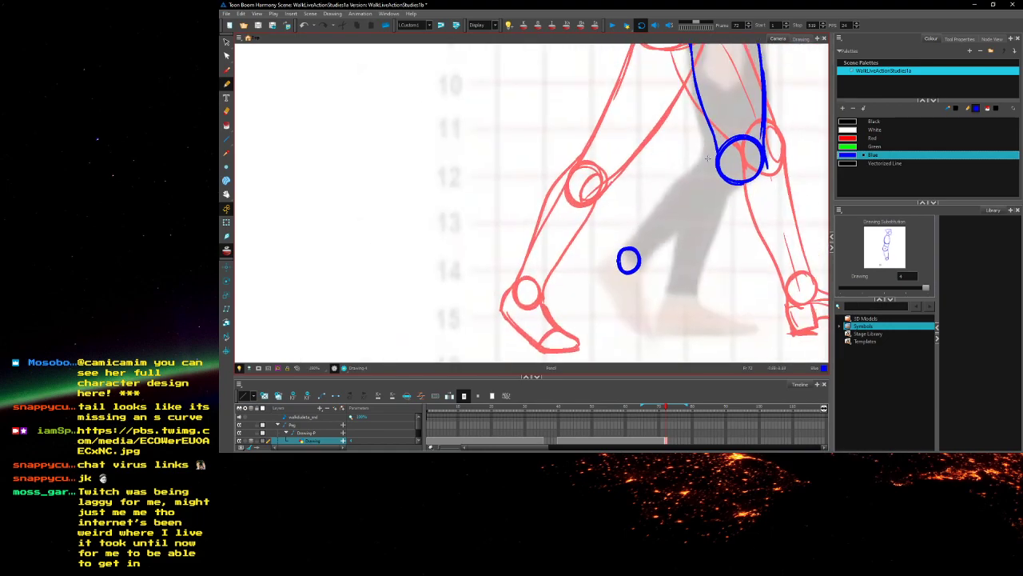
mouse_move(706, 163)
left_mouse_down()
mouse_move(688, 167)
mouse_move(637, 235)
left_mouse_up()
mouse_move(744, 182)
left_mouse_down()
mouse_move(644, 257)
mouse_move(668, 246)
mouse_move(671, 275)
left_mouse_up()
Outline the lifted rear foot in blue from the heel to the planted toes
left_click_drag(665, 199, 612, 284)
left_click_drag(635, 206, 643, 267)
left_click_drag(670, 200, 693, 308)
left_click_drag(679, 260, 674, 300)
mouse_move(725, 208)
left_mouse_down()
mouse_move(736, 323)
mouse_move(724, 254)
left_mouse_up()
left_click_drag(727, 234, 720, 306)
Draw the near shoulder joint as a blue oval in the upper part of the ribcage
mouse_move(661, 145)
left_mouse_down()
mouse_move(674, 252)
mouse_move(691, 212)
mouse_move(671, 340)
left_mouse_up()
left_click_drag(666, 105, 648, 154)
scroll(662, 167, "up", 2)
mouse_move(715, 241)
left_mouse_down()
mouse_move(657, 217)
mouse_move(678, 182)
mouse_move(707, 190)
left_mouse_up()
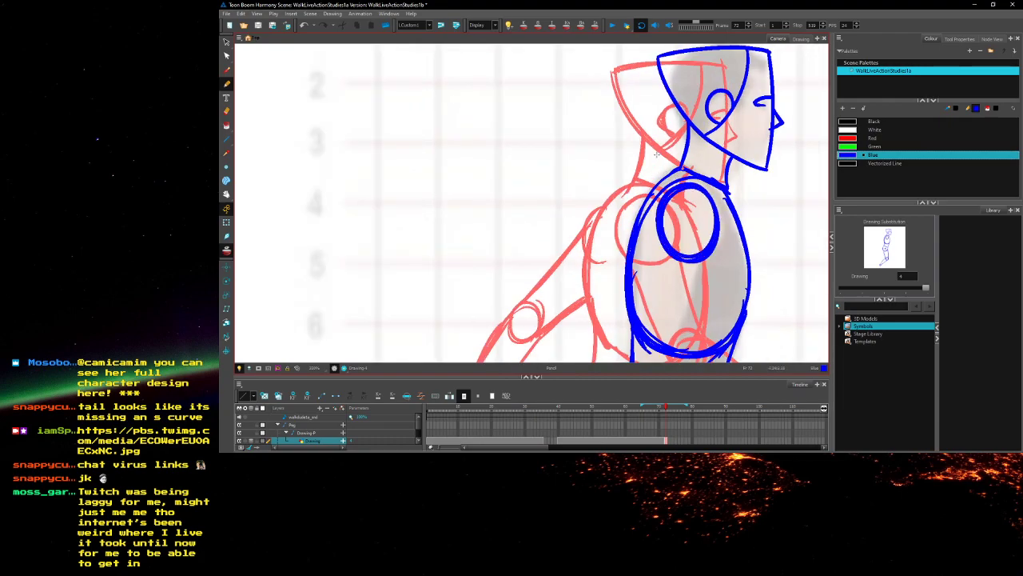
left_click_drag(654, 280, 621, 191)
left_click_drag(651, 224, 645, 210)
mouse_move(581, 177)
left_mouse_down()
mouse_move(609, 215)
mouse_move(635, 171)
left_mouse_up()
left_click_drag(663, 220, 662, 233)
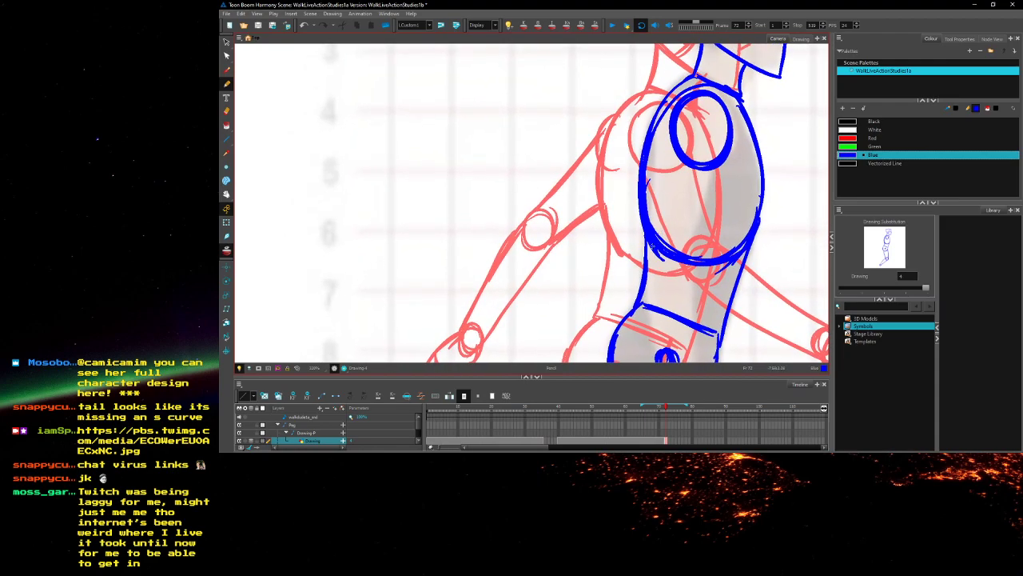
Draw the near upper arm in blue with two lines running from the shoulder oval to an elbow circle at the ribcage's lower edge
mouse_move(687, 265)
left_mouse_down()
mouse_move(657, 277)
mouse_move(661, 237)
mouse_move(653, 271)
mouse_move(684, 232)
left_mouse_up()
left_click_drag(671, 131, 660, 231)
left_click_drag(668, 152, 658, 230)
left_click_drag(721, 159, 692, 257)
mouse_move(637, 281)
left_mouse_down()
mouse_move(661, 173)
mouse_move(685, 243)
left_mouse_up()
mouse_move(685, 243)
left_mouse_down()
mouse_move(676, 198)
mouse_move(680, 251)
left_mouse_up()
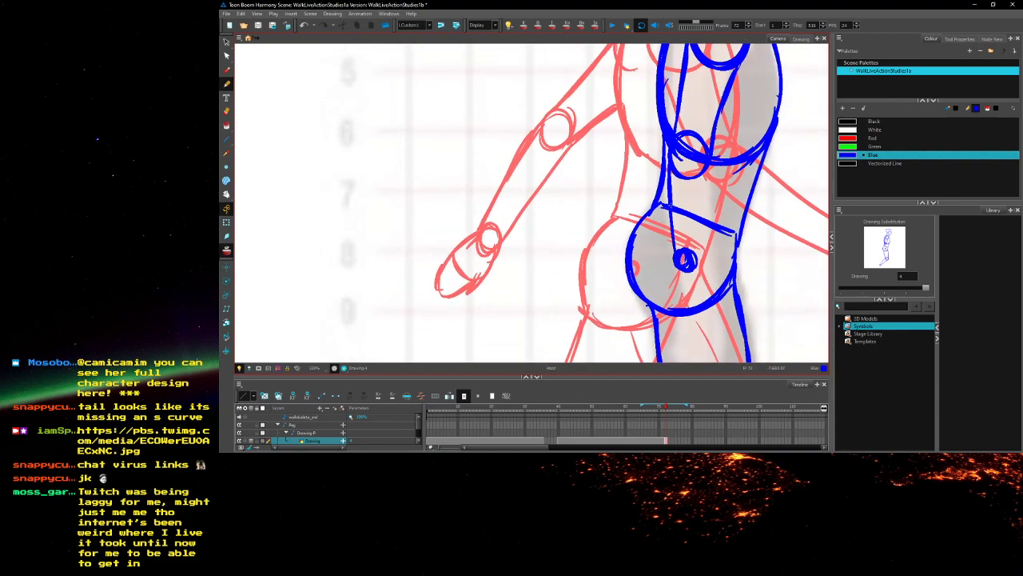
key("ctrl+z")
left_click_drag(631, 215, 638, 271)
Switch to the black Vectorized Line colour and sketch the near forearm from the elbow down across the pelvis
left_click(848, 165)
left_click_drag(647, 218, 645, 164)
left_click_drag(671, 149, 685, 272)
left_click_drag(674, 209, 686, 304)
left_click_drag(706, 155, 709, 192)
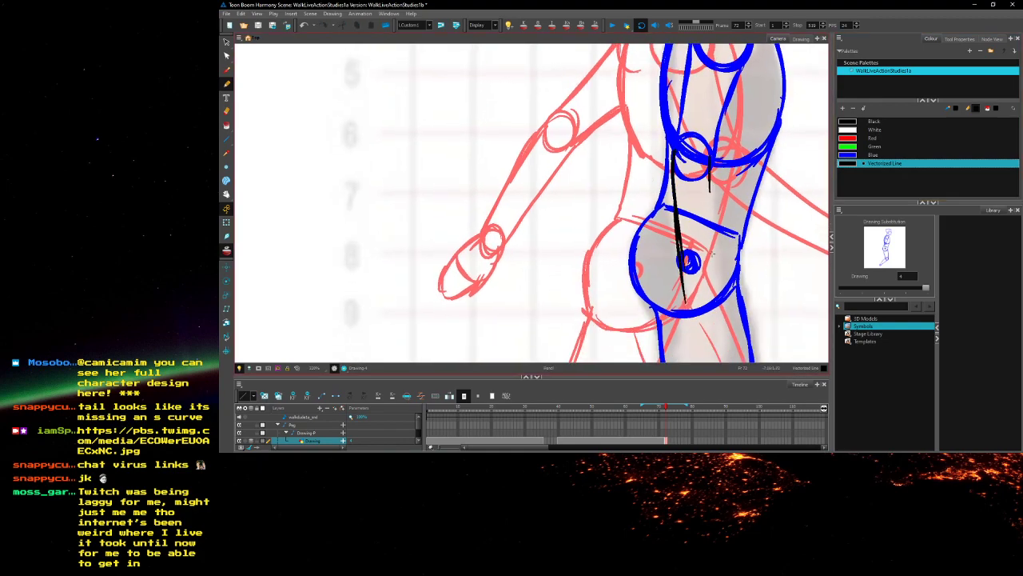
Retrace the near shoulder, upper arm and elbow in black and add the forearm's front line
left_click_drag(644, 160, 641, 296)
mouse_move(709, 290)
left_mouse_down()
mouse_move(678, 280)
mouse_move(701, 312)
left_mouse_up()
left_click_drag(692, 154, 682, 234)
left_click_drag(684, 188, 675, 275)
left_click_drag(736, 208, 709, 284)
left_click_drag(693, 182, 742, 206)
mouse_move(692, 159)
left_mouse_down()
mouse_move(711, 125)
mouse_move(749, 196)
mouse_move(740, 209)
mouse_move(713, 123)
left_mouse_up()
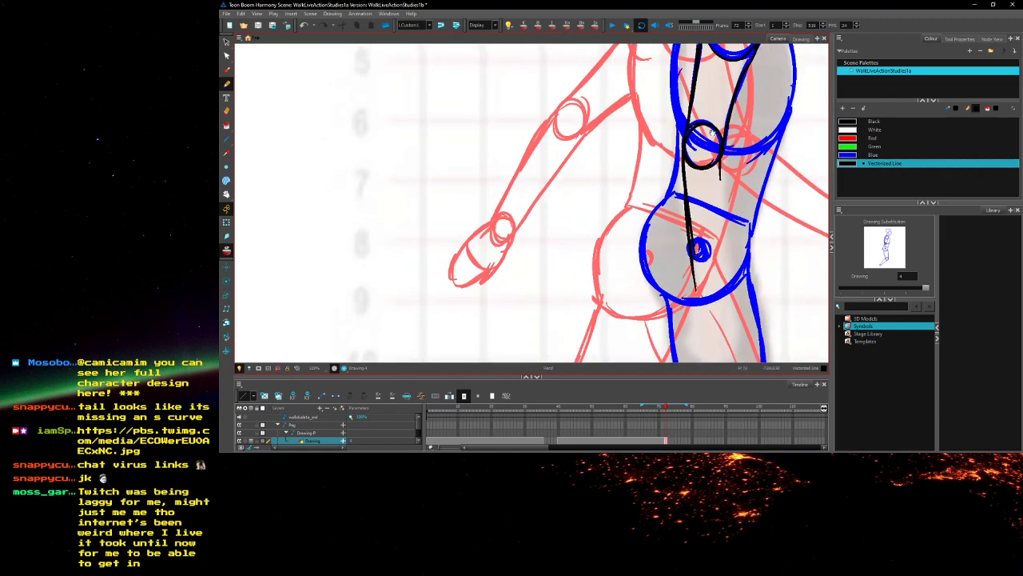
left_click_drag(718, 164, 723, 267)
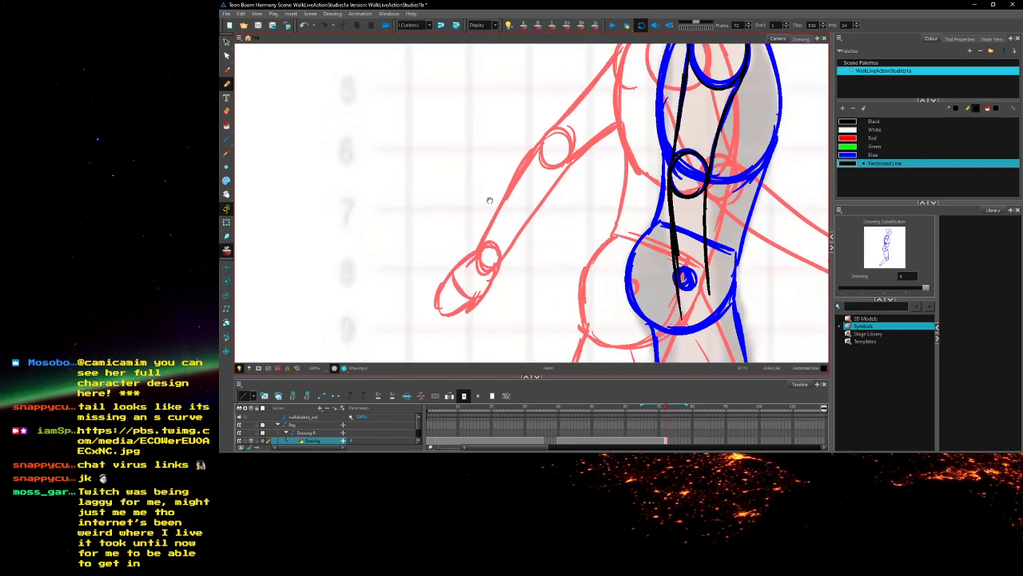
Draw a black wrist circle at the end of the forearm and outline the hanging hand below it
left_click_drag(486, 198, 455, 107)
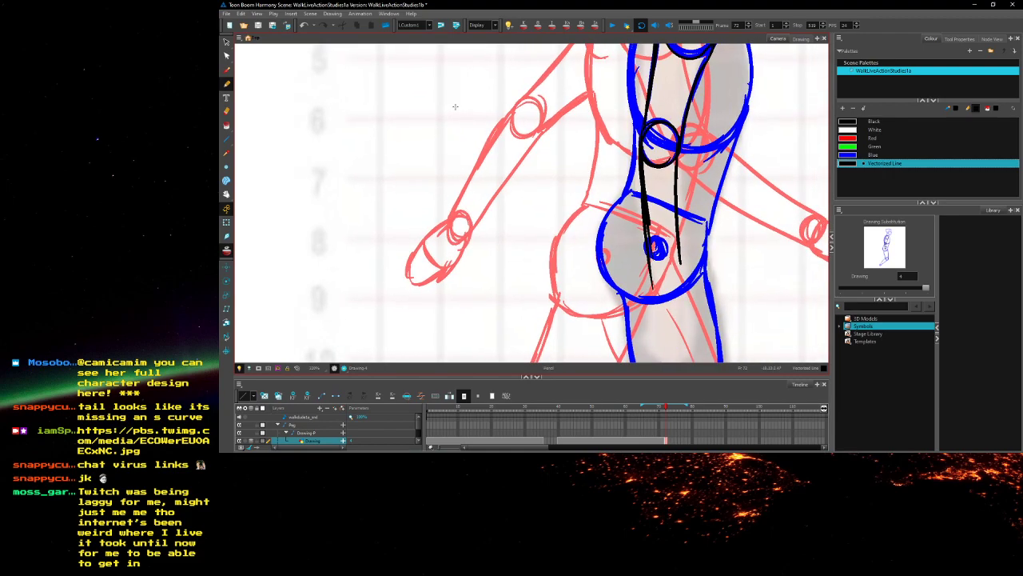
mouse_move(676, 278)
left_mouse_down()
mouse_move(669, 246)
mouse_move(670, 257)
mouse_move(654, 248)
left_mouse_up()
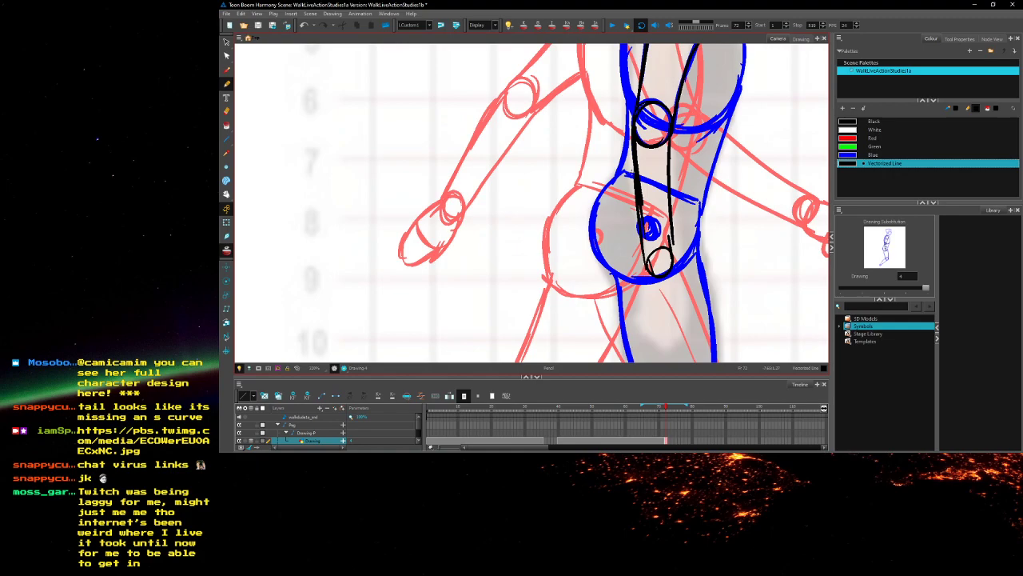
left_click_drag(637, 212, 651, 166)
mouse_move(659, 246)
left_mouse_down()
mouse_move(654, 289)
mouse_move(677, 295)
mouse_move(685, 230)
mouse_move(692, 283)
mouse_move(677, 320)
left_mouse_up()
left_click_drag(692, 246, 684, 318)
mouse_move(657, 267)
left_mouse_down()
mouse_move(654, 311)
mouse_move(685, 315)
left_mouse_up()
left_click_drag(689, 267, 685, 363)
left_click_drag(665, 314, 663, 362)
left_click_drag(651, 227, 650, 328)
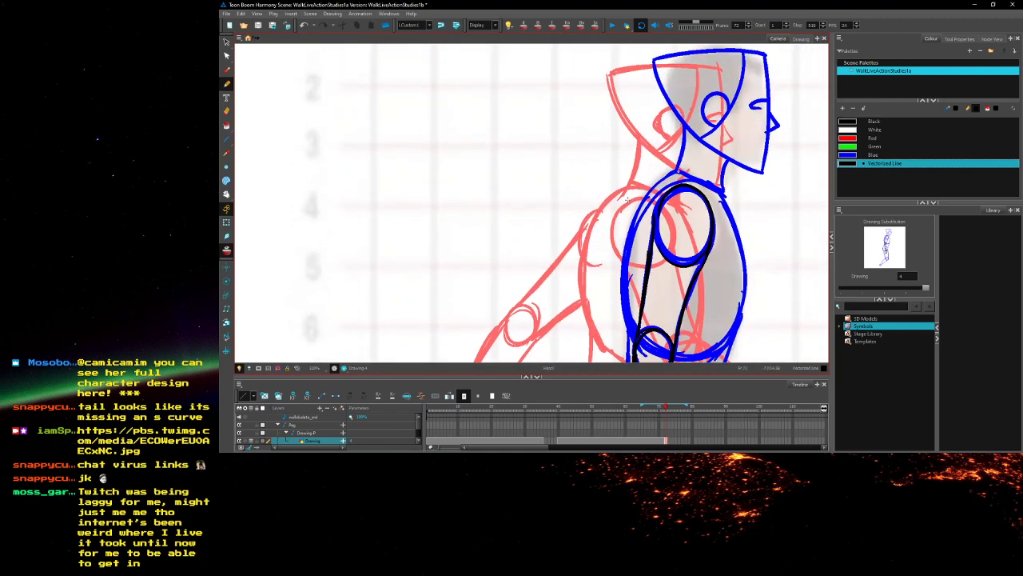
Switch back to Blue and outline the lifted rear foot with its heel block, arch and toe section
scroll(628, 200, "down", 5)
scroll(649, 231, "up", 4)
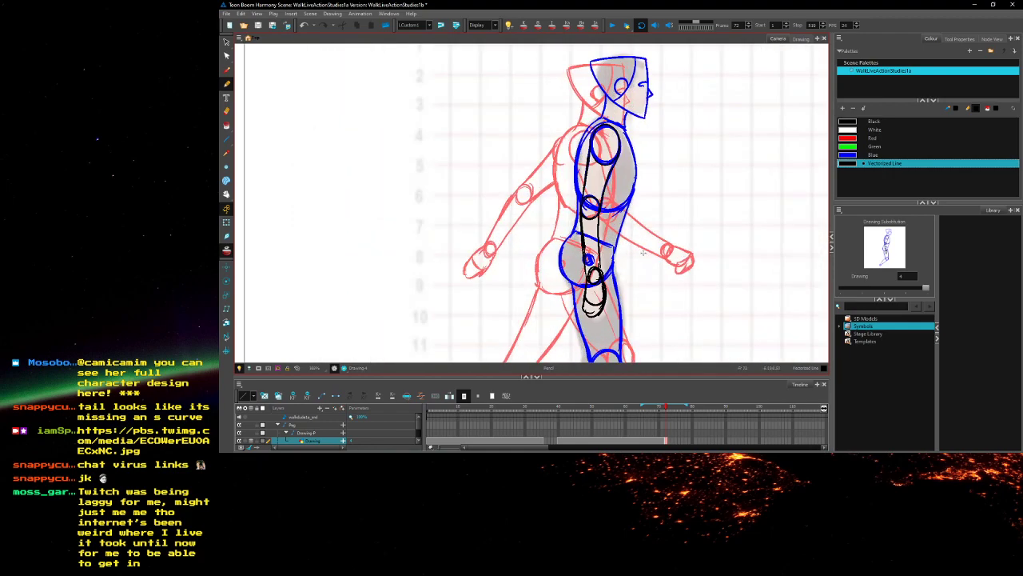
left_click_drag(656, 252, 724, 145)
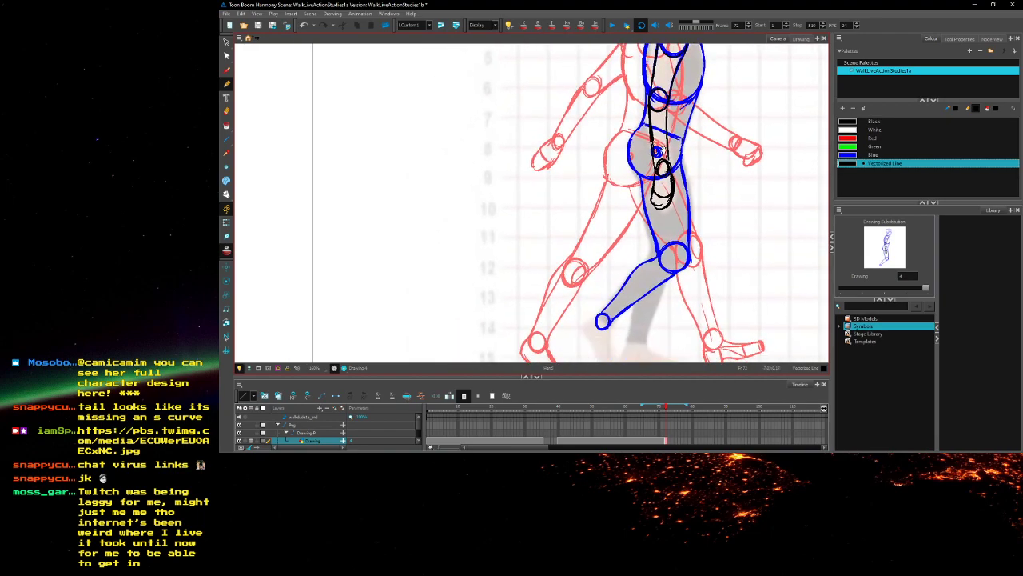
left_click_drag(660, 152, 668, 125)
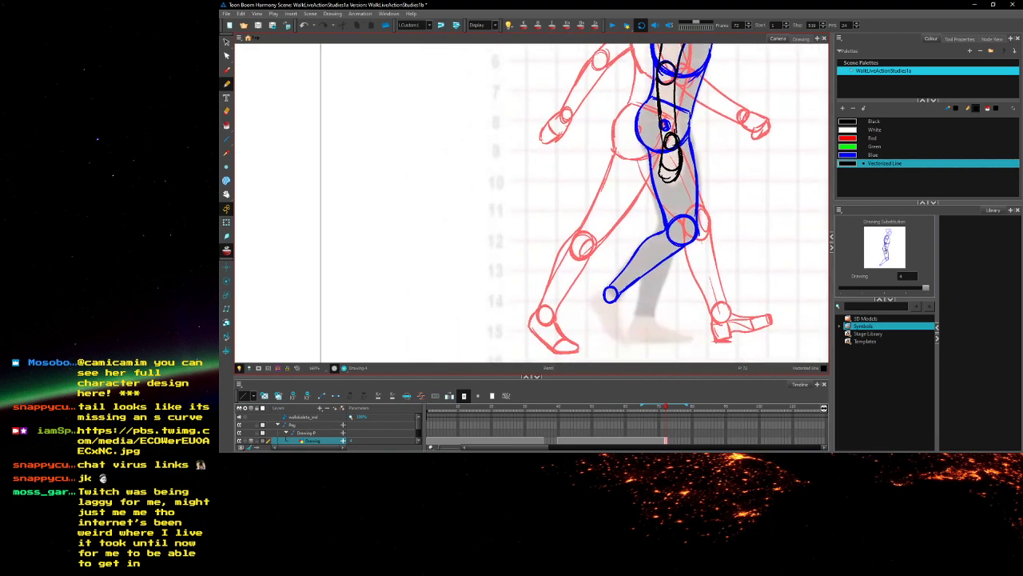
scroll(682, 207, "down", 2)
left_click_drag(677, 226, 691, 194)
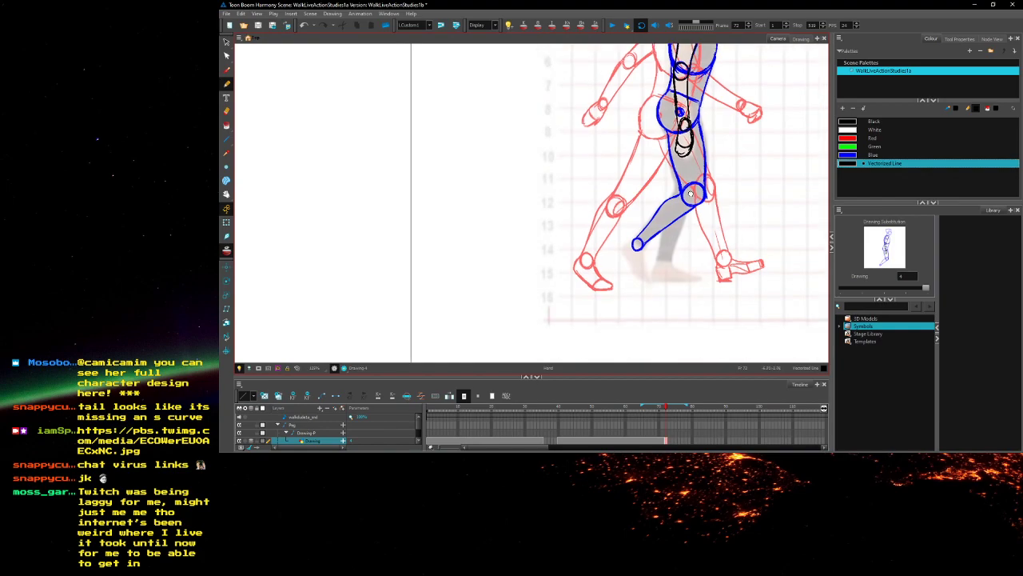
left_click(849, 155)
scroll(647, 227, "up", 4)
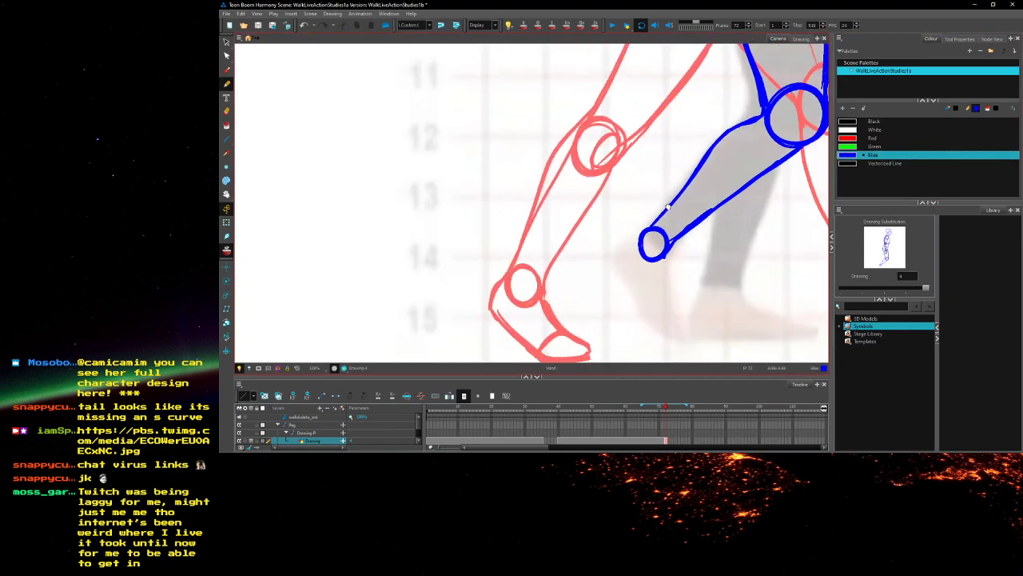
mouse_move(639, 234)
left_mouse_down()
mouse_move(613, 266)
mouse_move(641, 312)
mouse_move(630, 288)
mouse_move(651, 260)
left_mouse_up()
scroll(618, 265, "up", 1)
left_click_drag(642, 238, 617, 252)
mouse_move(620, 281)
left_mouse_down()
mouse_move(631, 291)
mouse_move(658, 272)
mouse_move(673, 280)
mouse_move(675, 322)
mouse_move(660, 332)
mouse_move(671, 345)
mouse_move(676, 316)
mouse_move(689, 336)
mouse_move(675, 350)
left_mouse_up()
scroll(675, 321, "down", 1)
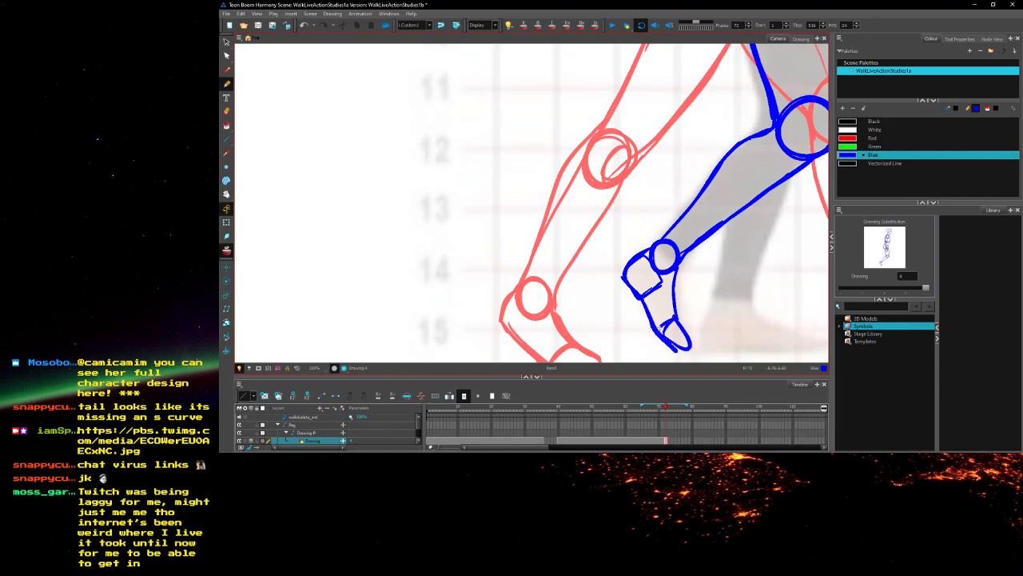
Draw the far leg's back thigh line in blue behind the near knee
scroll(695, 121, "down", 1)
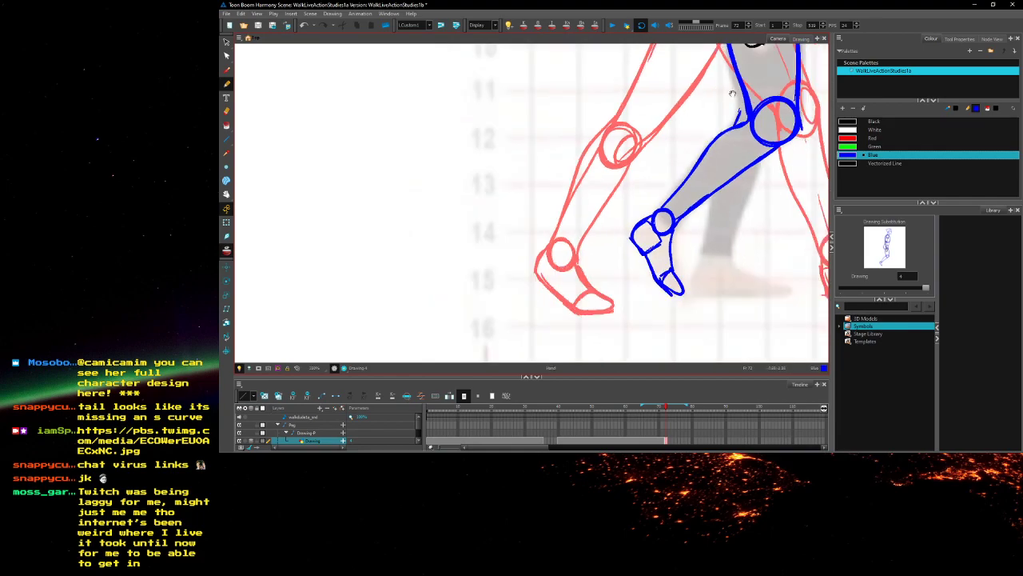
left_click_drag(737, 96, 727, 212)
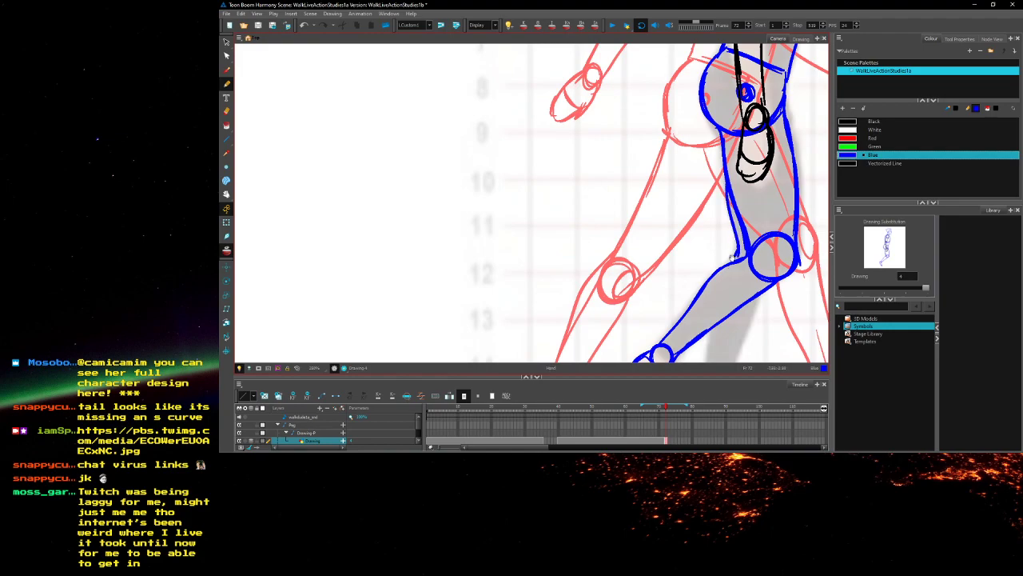
left_click_drag(737, 252, 728, 173)
left_click_drag(713, 245, 712, 229)
Draw the planted leg's lower-leg lines in blue below the near calf, ending in an ankle circle
left_click_drag(751, 195, 723, 296)
mouse_move(705, 234)
left_mouse_down()
mouse_move(689, 302)
mouse_move(705, 282)
mouse_move(717, 288)
left_mouse_up()
key("ctrl+z")
key("ctrl+z")
left_click_drag(750, 203, 719, 298)
left_click_drag(729, 149, 723, 170)
mouse_move(701, 254)
left_mouse_down()
mouse_move(694, 298)
mouse_move(681, 252)
mouse_move(708, 281)
mouse_move(691, 286)
mouse_move(704, 266)
left_mouse_up()
left_click_drag(674, 159, 640, 359)
Outline the planted foot in blue with a flat sole, heel block, instep and toe section
key("1")
key("1")
key("1")
key("2")
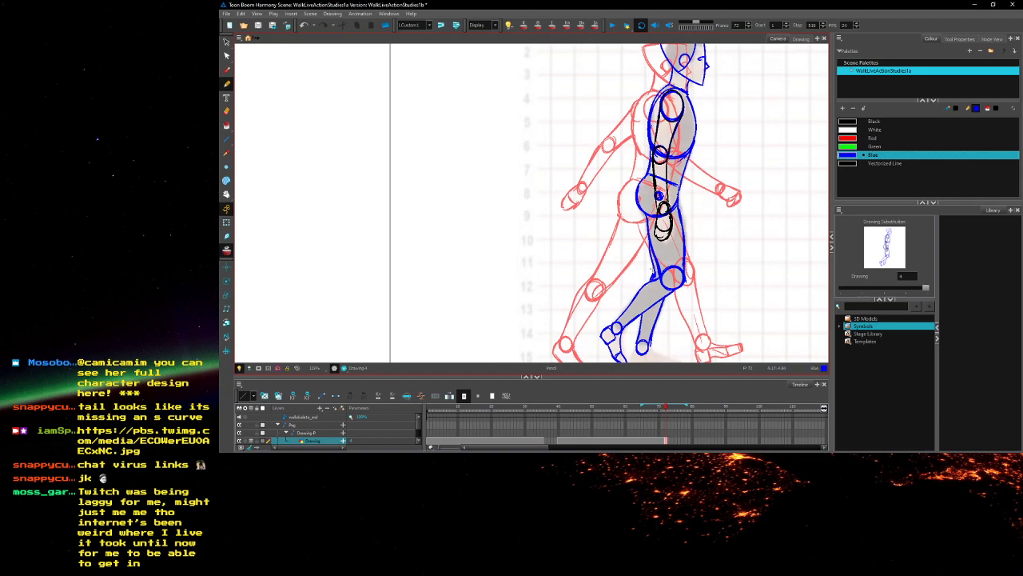
left_click_drag(653, 270, 687, 193)
key("2")
key("2")
key("2")
key("2")
mouse_move(676, 266)
left_mouse_down()
mouse_move(665, 319)
mouse_move(773, 320)
left_mouse_up()
mouse_move(676, 320)
left_mouse_down()
mouse_move(773, 320)
mouse_move(751, 321)
left_mouse_up()
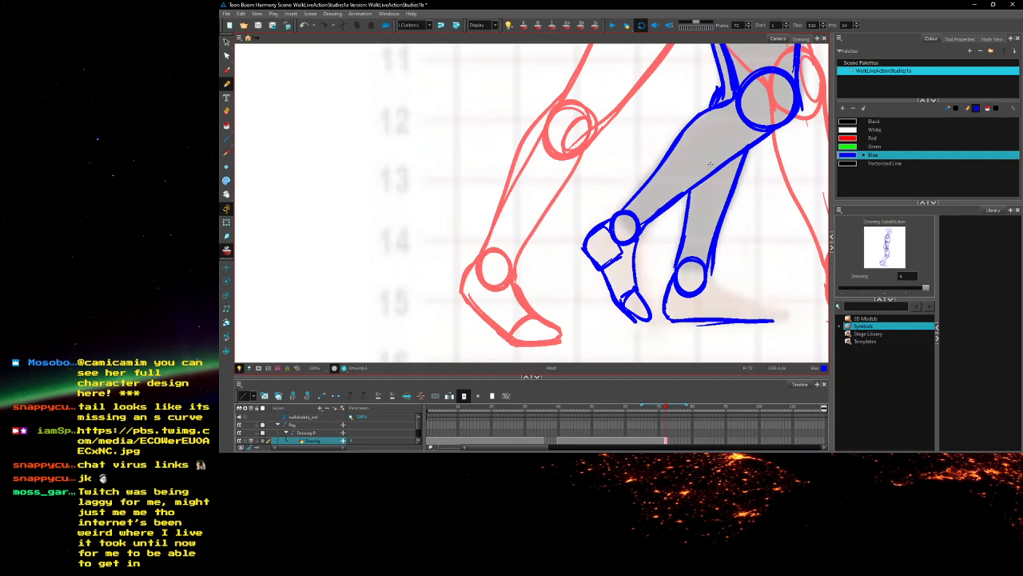
left_click_drag(668, 323, 744, 324)
key("ctrl+z")
mouse_move(700, 286)
left_mouse_down()
mouse_move(671, 307)
mouse_move(661, 253)
left_mouse_up()
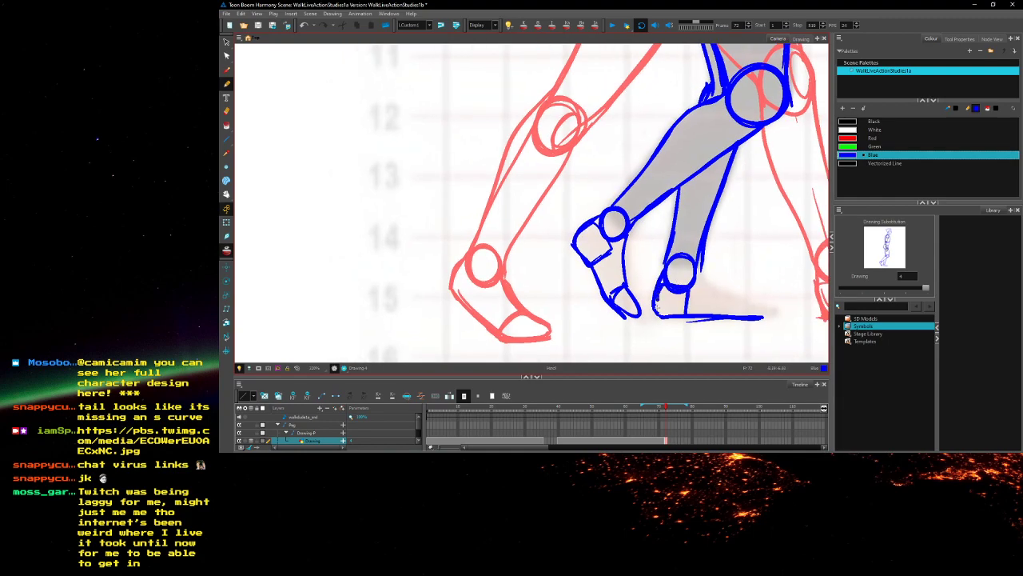
mouse_move(687, 289)
left_mouse_down()
mouse_move(643, 276)
mouse_move(700, 294)
mouse_move(678, 295)
mouse_move(671, 310)
mouse_move(672, 292)
mouse_move(705, 302)
mouse_move(707, 314)
mouse_move(674, 313)
left_mouse_up()
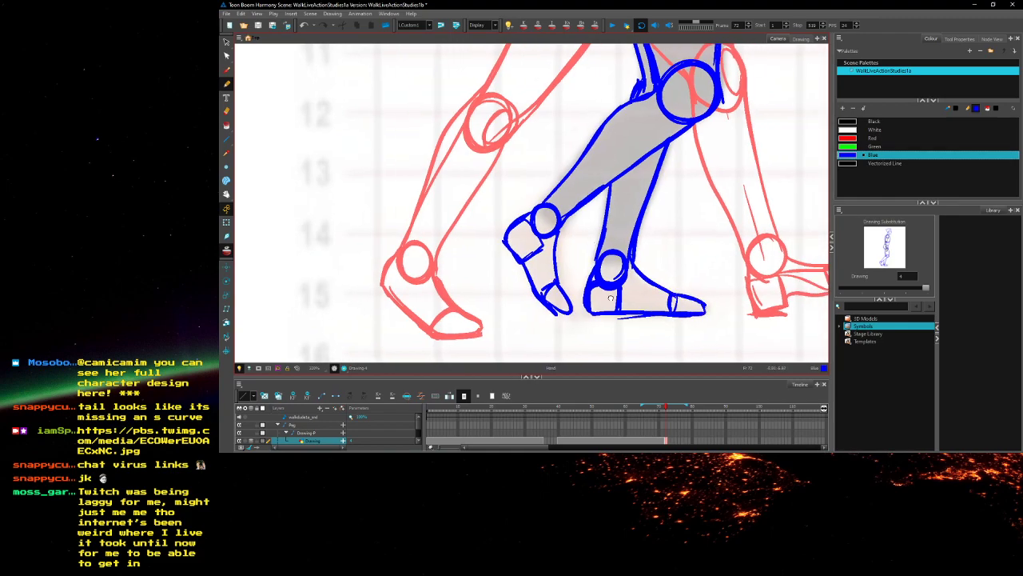
Draw a blue line for the planted leg's calf from behind the knee down through the near lower leg
left_click_drag(609, 294, 647, 399)
left_click_drag(667, 175, 686, 328)
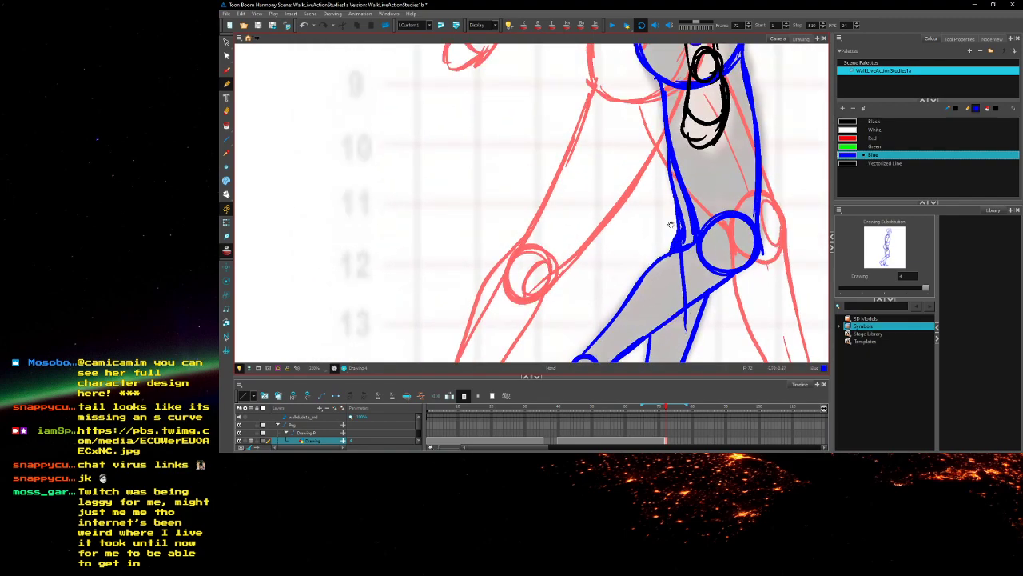
left_click_drag(604, 261, 607, 432)
Examine the whole frame 72 pose from head to feet against the onion-skinned contact pose
key("1")
key("1")
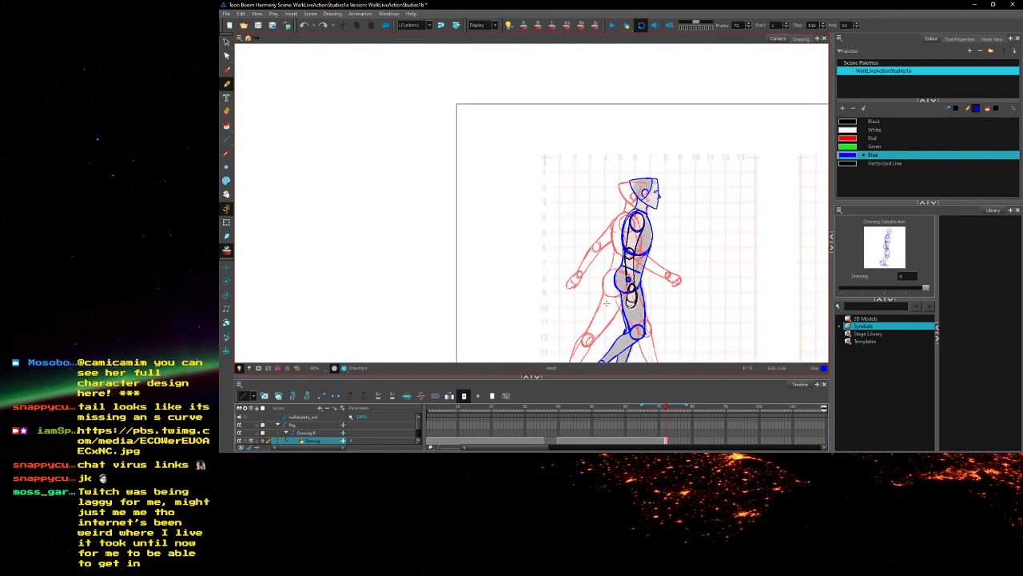
left_click_drag(598, 295, 638, 219)
key("2")
key("2")
key("2")
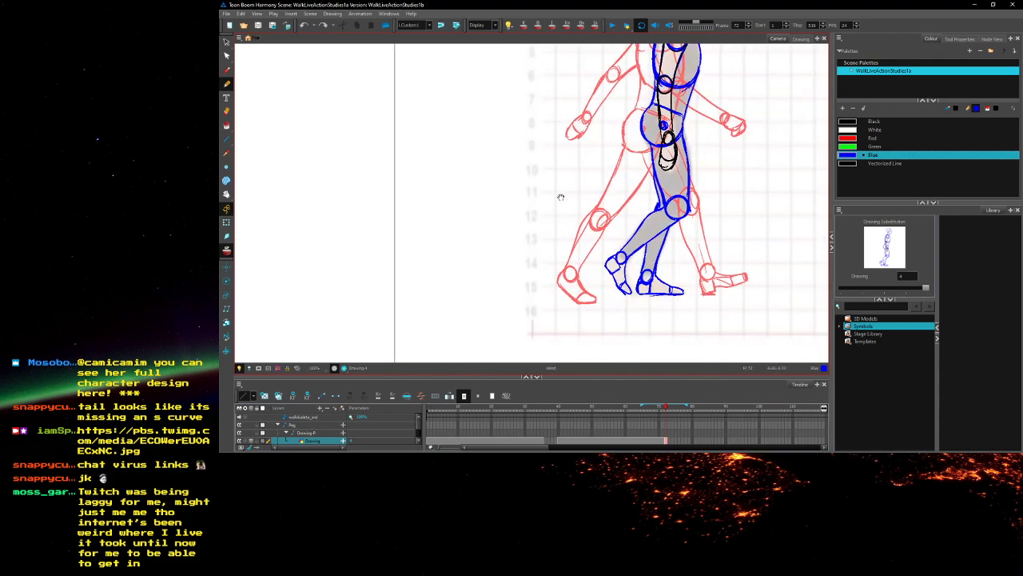
left_click_drag(561, 195, 567, 247)
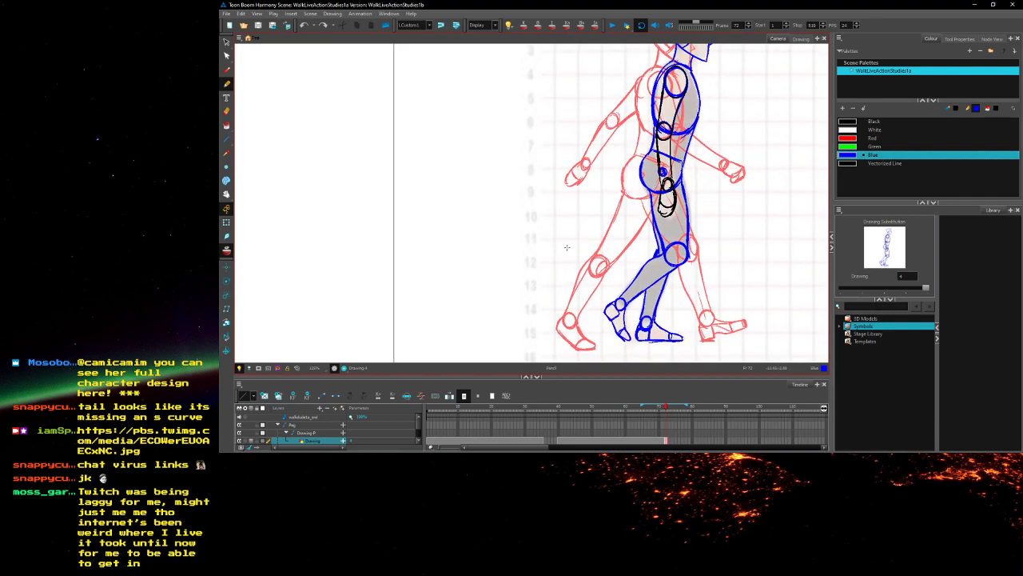
key(".")
left_click_drag(562, 200, 559, 233)
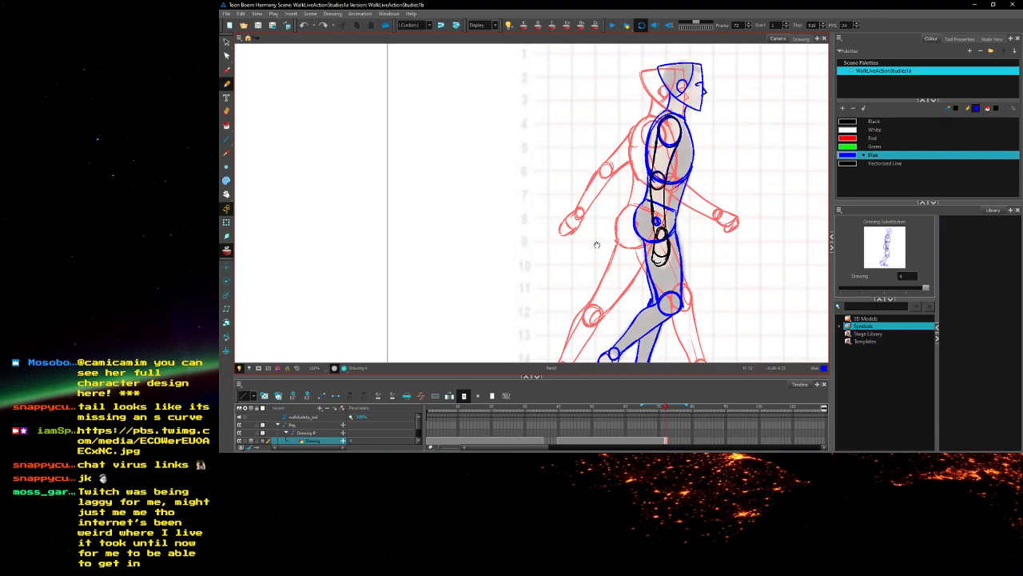
left_click_drag(596, 246, 584, 142)
left_click_drag(553, 220, 567, 239)
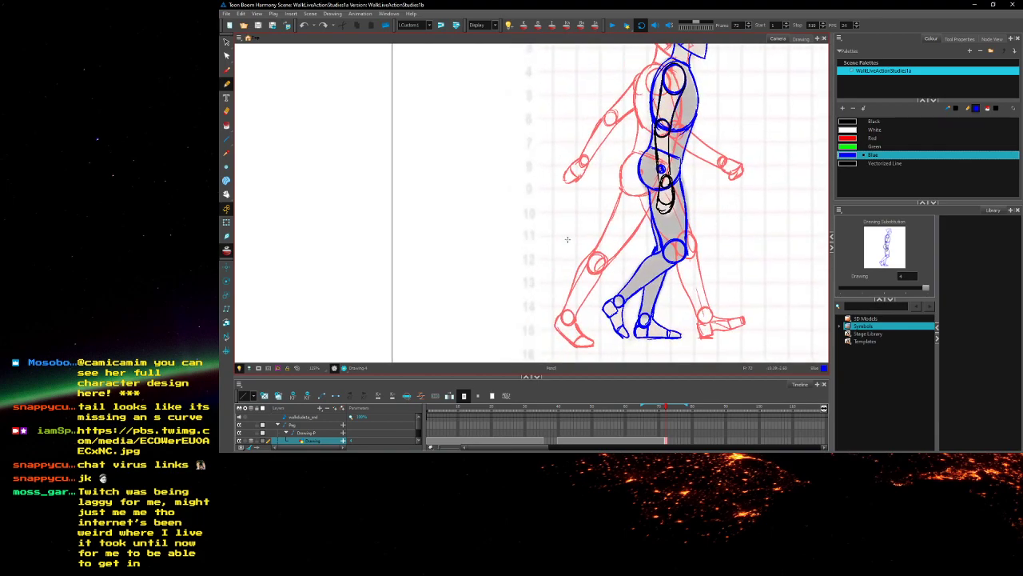
Flip through the frames of the earlier drawings to compare the new pose with the red key poses
key(".")
left_click_drag(567, 239, 547, 261)
left_click_drag(536, 206, 558, 155)
key(".")
mouse_move(519, 187)
left_mouse_down()
mouse_move(537, 200)
mouse_move(532, 210)
mouse_move(509, 199)
left_mouse_up()
key(".")
key(".")
key(".")
key(".")
key(".")
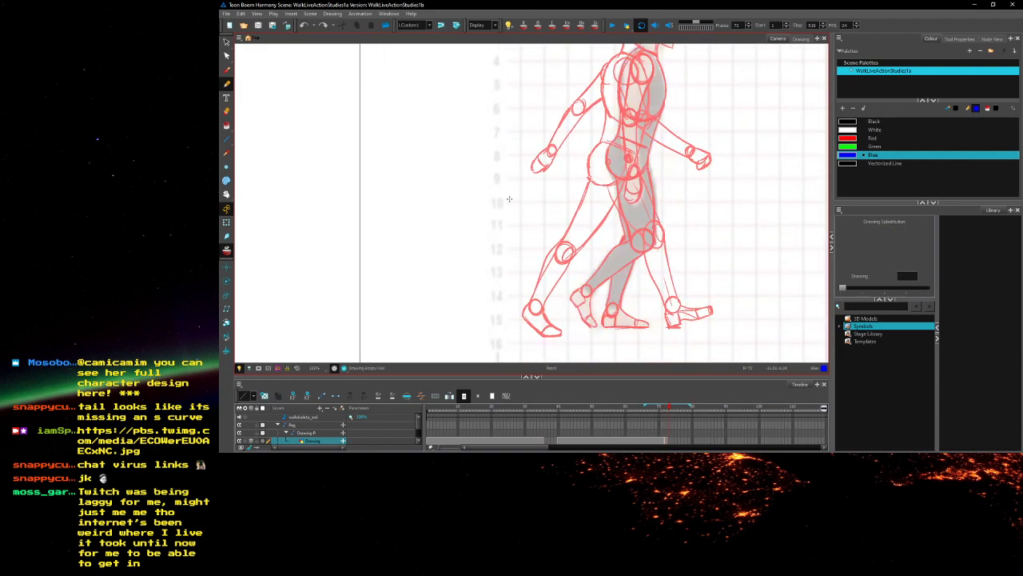
key(".")
key(".")
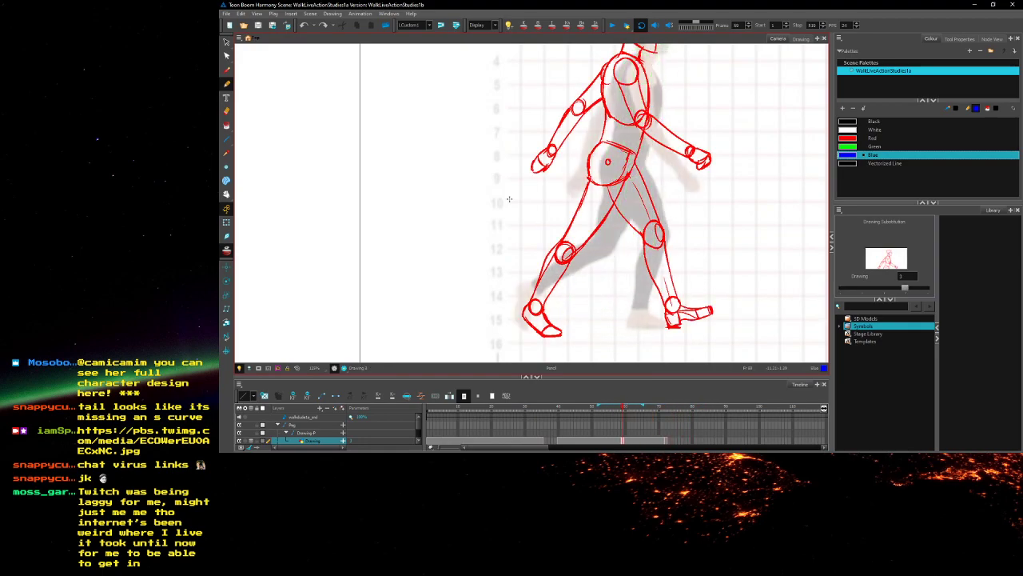
key(".")
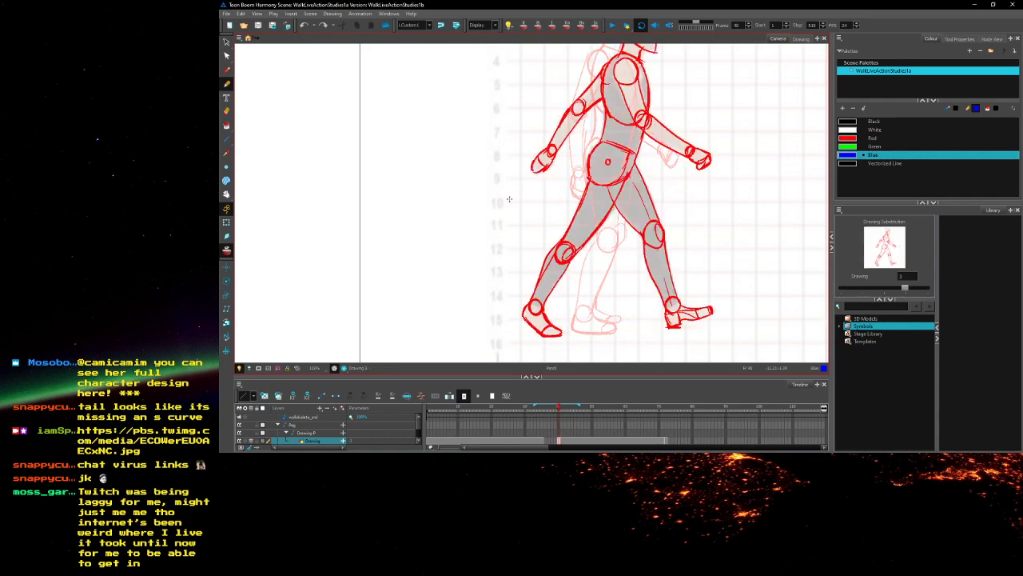
key(".")
key(".")
key(".")
key(".")
key(".")
key(".")
key(".")
key(".")
key(".")
key(".")
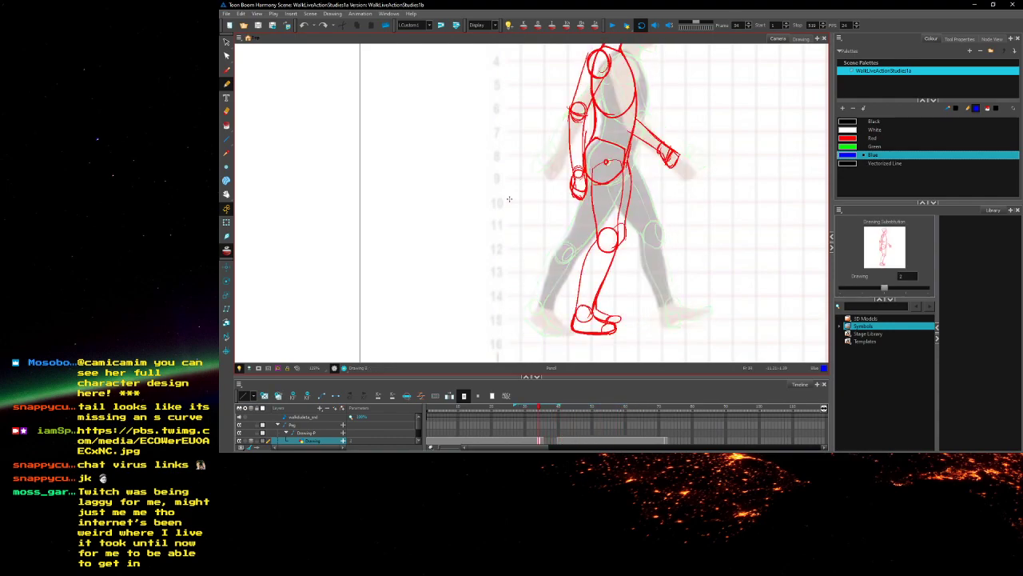
Step through the live-action reference up to frame 97 to look for the next key pose
key("Return")
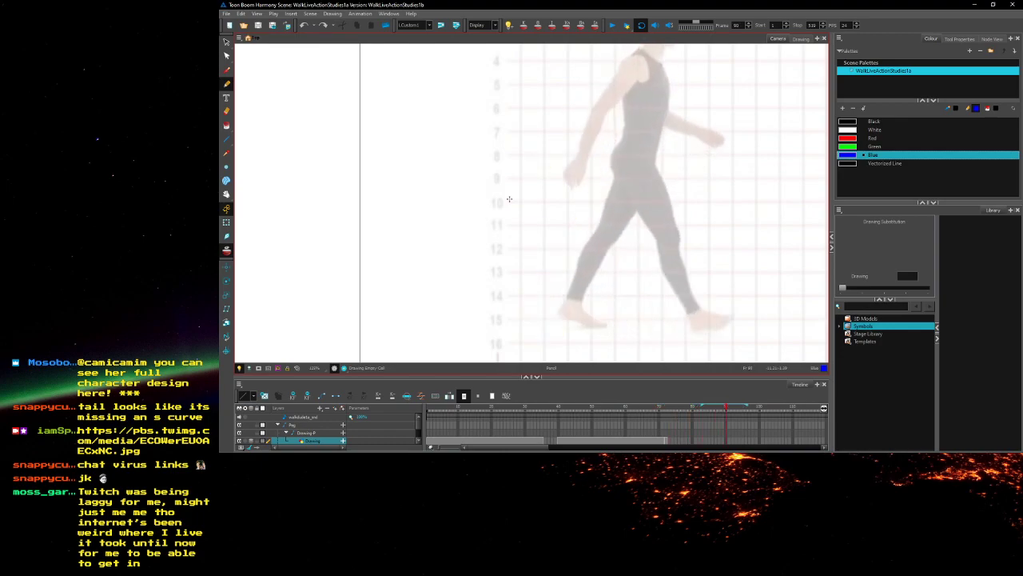
left_click_drag(509, 199, 519, 255)
key("1")
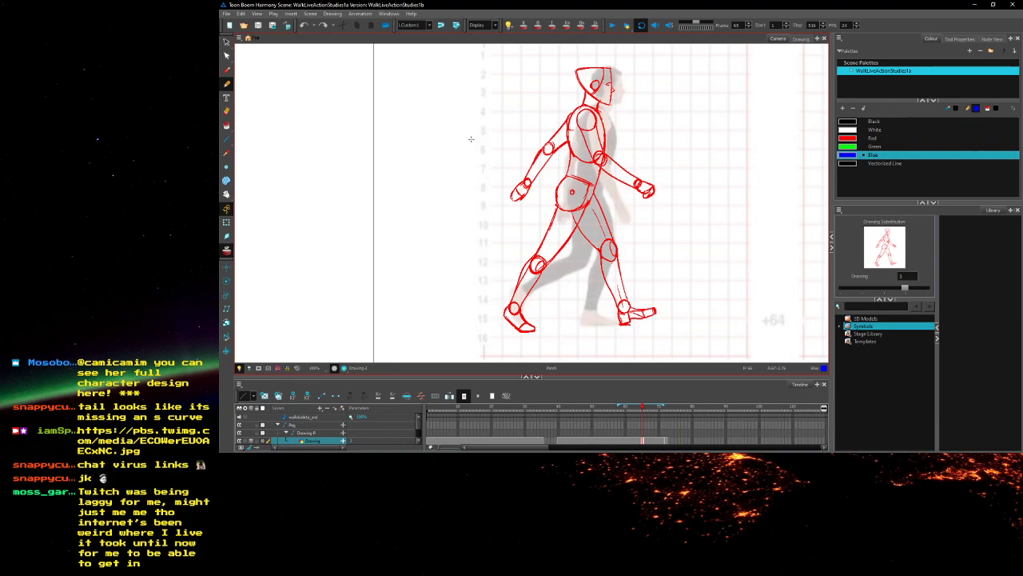
left_click_drag(472, 139, 499, 144)
key("comma")
key("period")
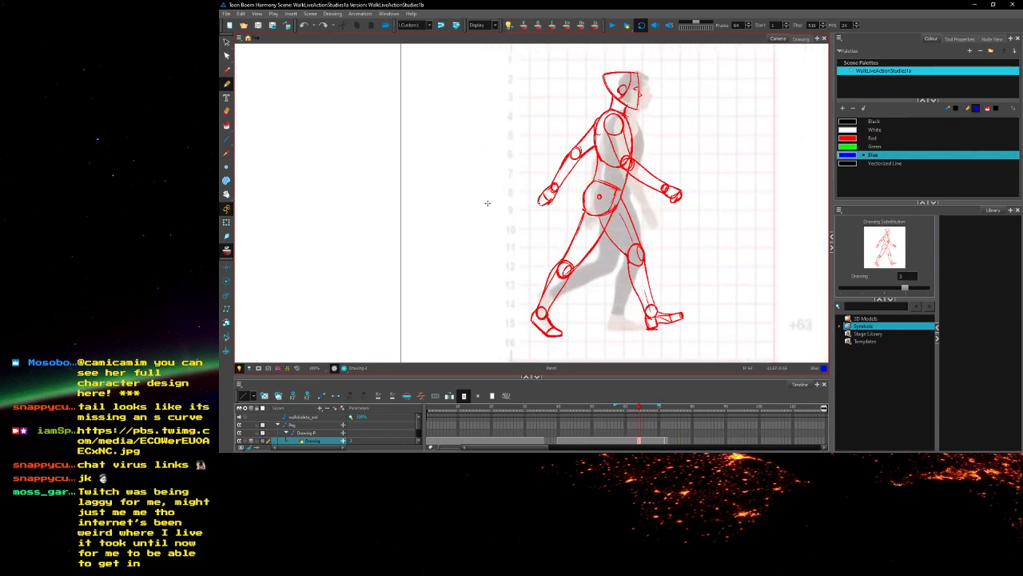
key("period")
key("period")
key("period")
key("period")
key("period")
key("period")
key("period")
key("period")
key("period")
key("period")
key("period")
key("period")
key("period")
key("period")
key("period")
key("period")
key("period")
key("period")
key("period")
key("period")
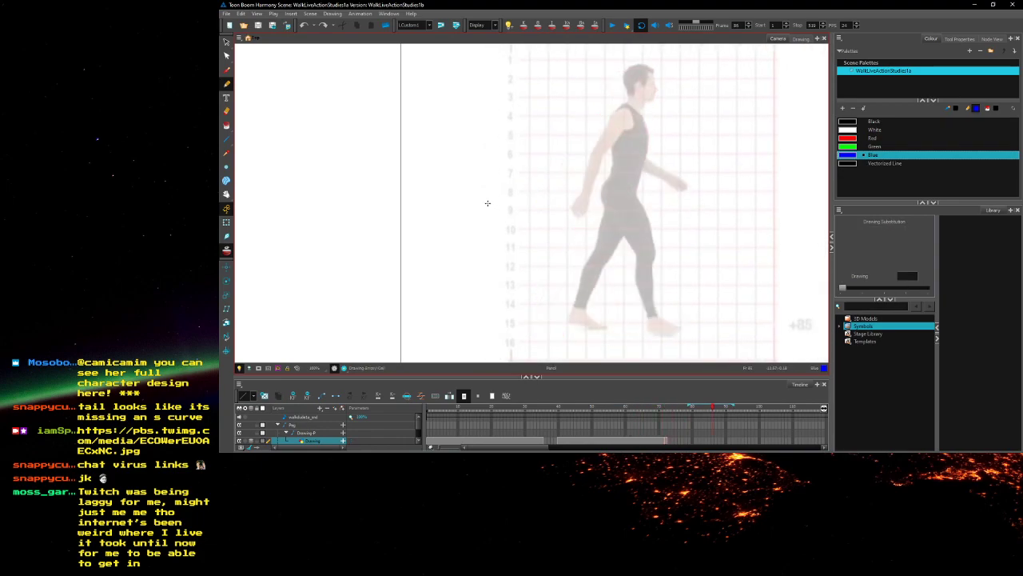
key("period")
key("period")
key("period")
key("period")
key("period")
key("period")
key("period")
key("period")
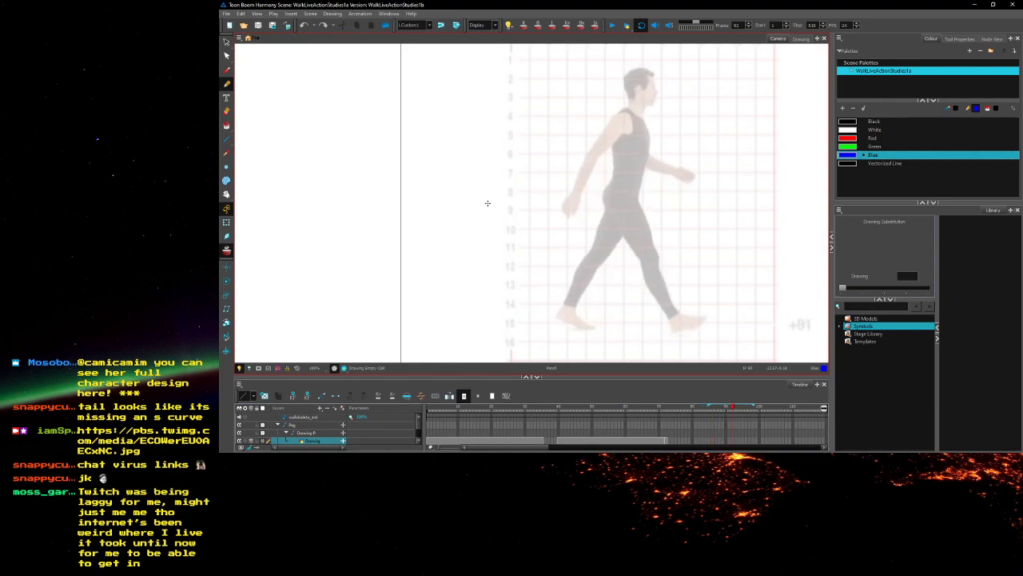
key("period")
key("period")
key("period")
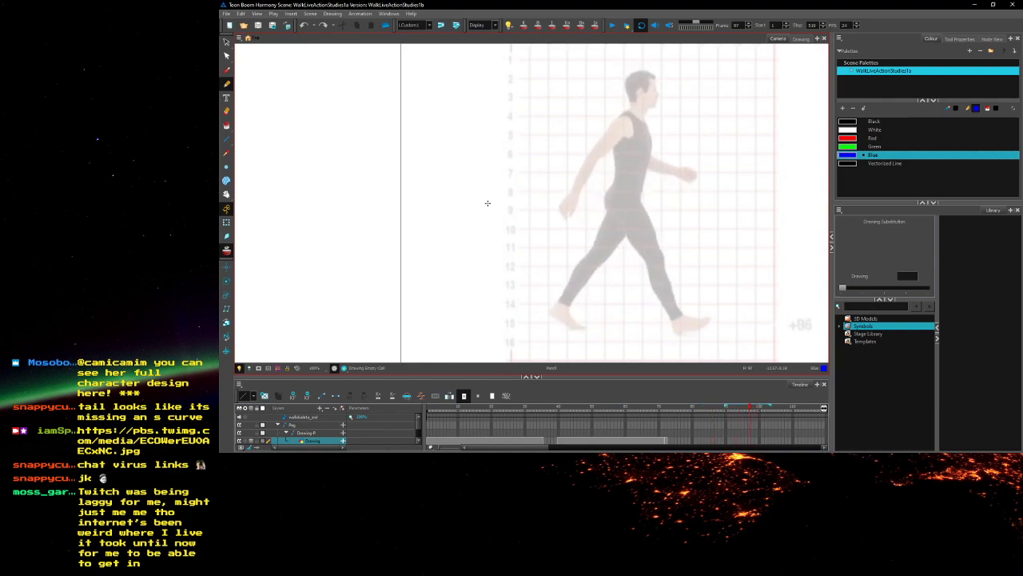
Extend the frame 72 pose's exposure to frame 93 and go to frame 96 on the Drawing layer
left_click(750, 441)
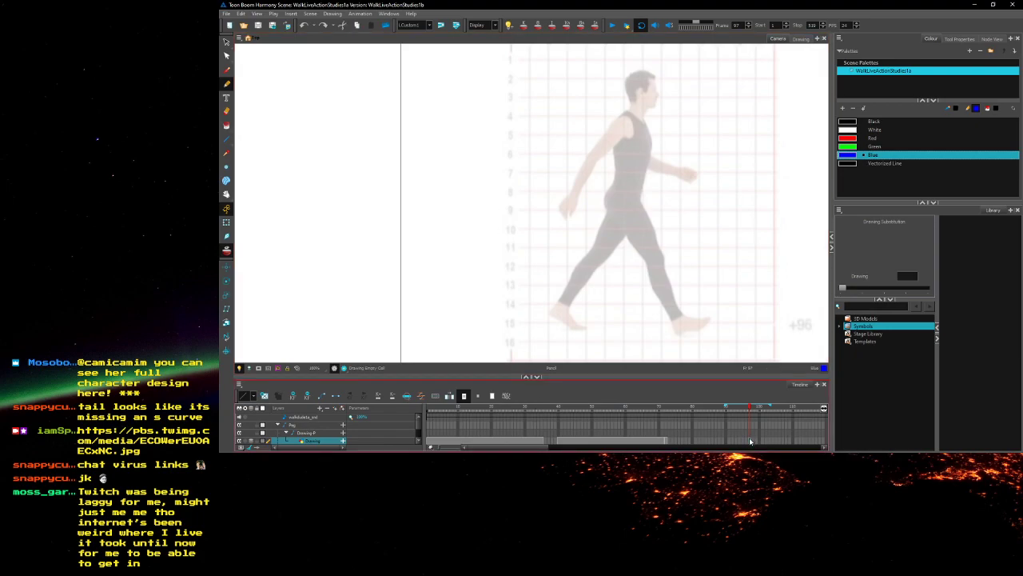
key("comma")
key("period")
key("comma")
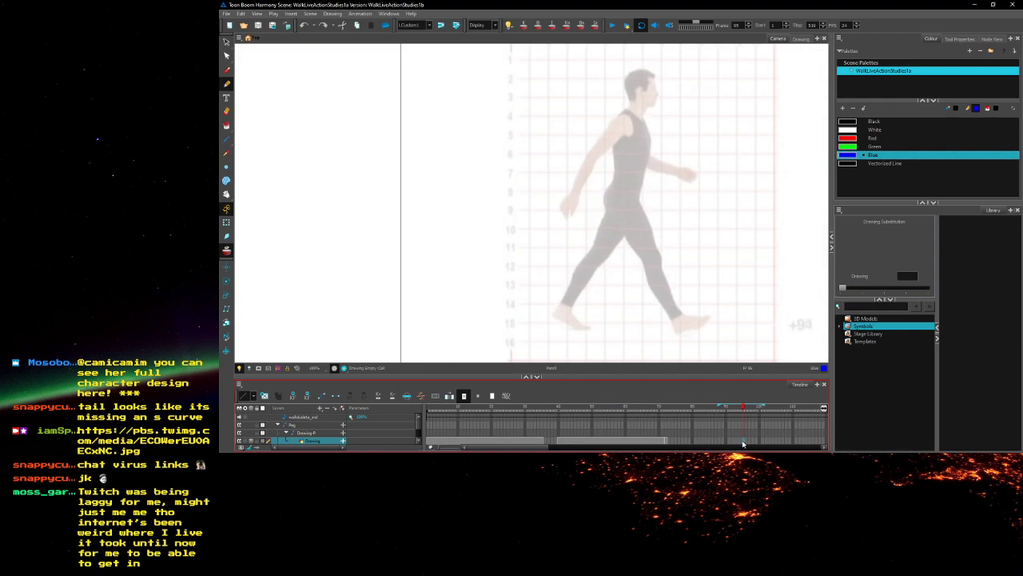
key("comma")
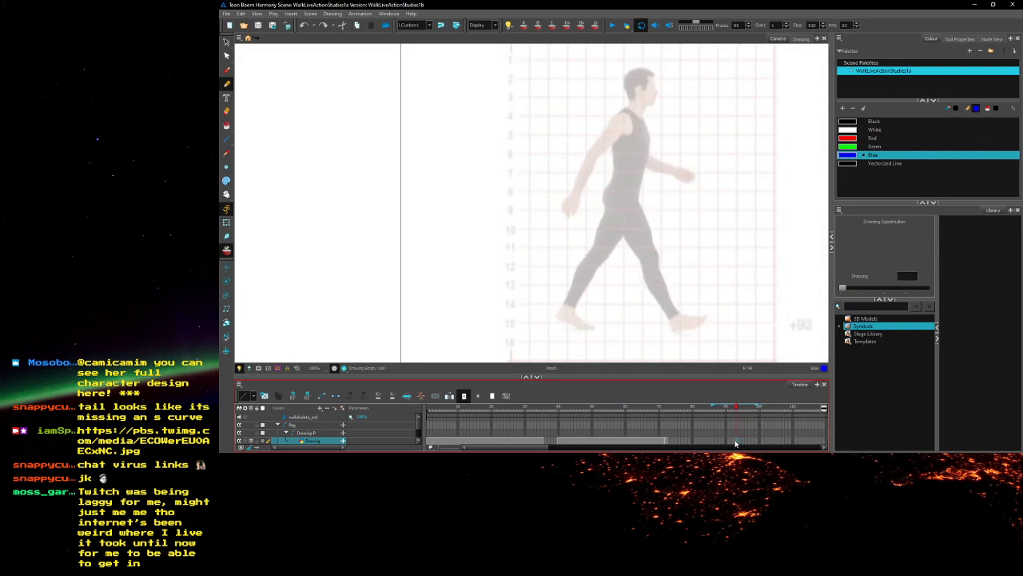
key("F5")
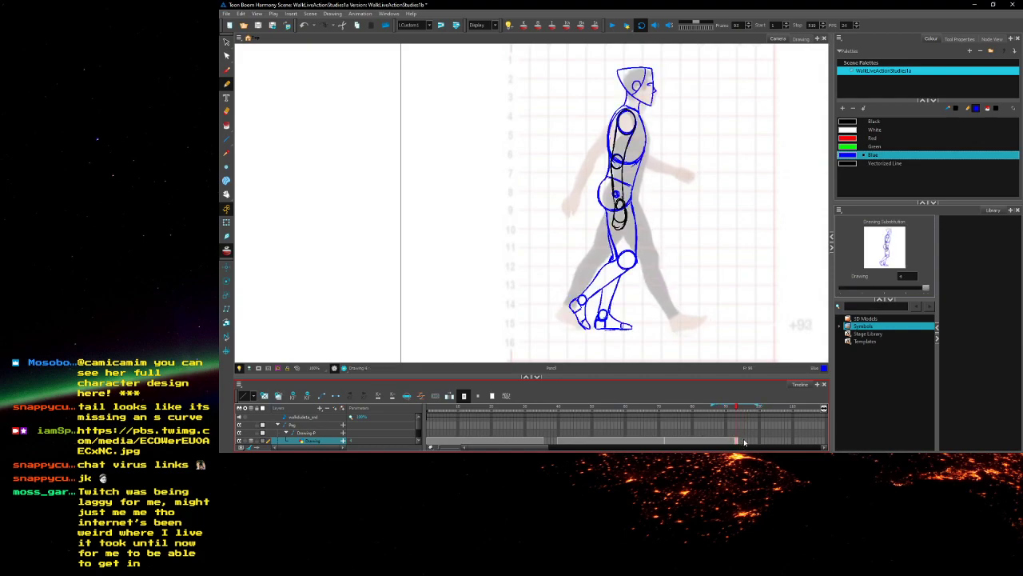
key("period")
key("period")
key("period")
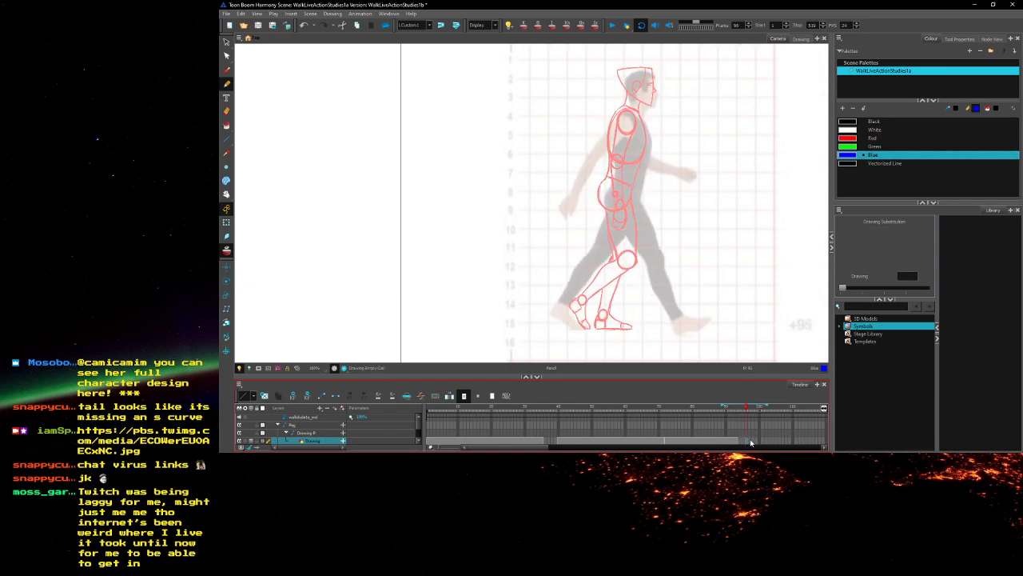
Trace the back-of-head and jaw curve of the onion-skinned head in blue at frame 96
key("2")
key("2")
key("1")
key("1")
key("comma")
key("period")
key("2")
key("2")
key("2")
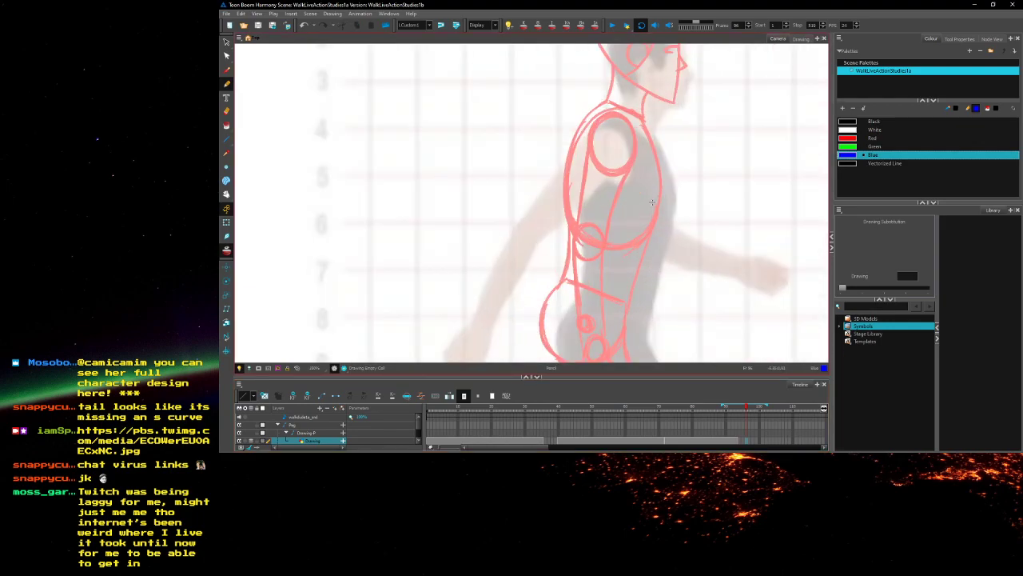
key("1")
key("2")
key("2")
key("2")
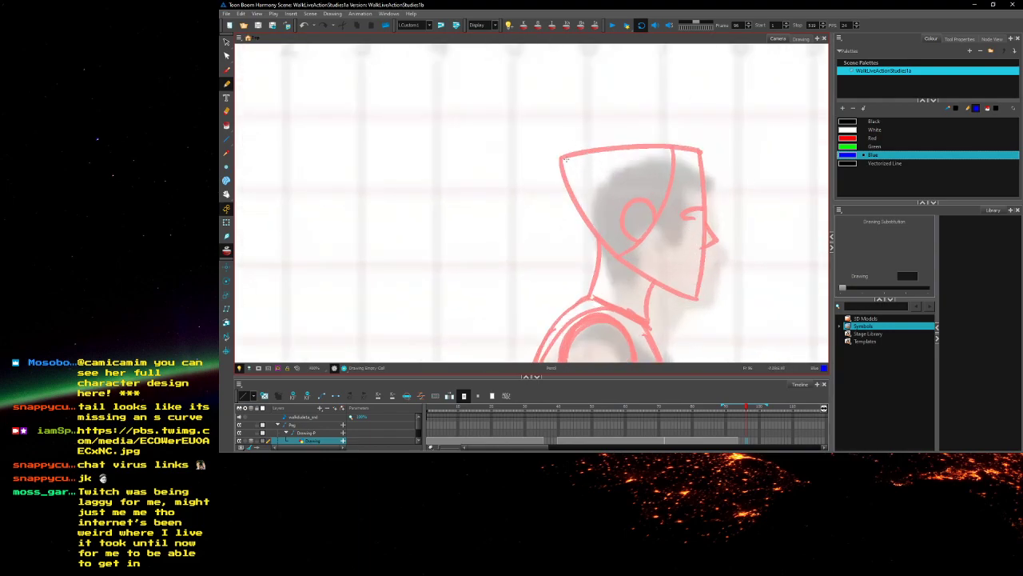
mouse_move(559, 156)
left_mouse_down()
mouse_move(598, 229)
mouse_move(657, 285)
mouse_move(692, 298)
left_mouse_up()
key("ctrl+z")
mouse_move(560, 156)
left_mouse_down()
mouse_move(598, 236)
mouse_move(695, 303)
left_mouse_up()
scroll(554, 169, "up", 1)
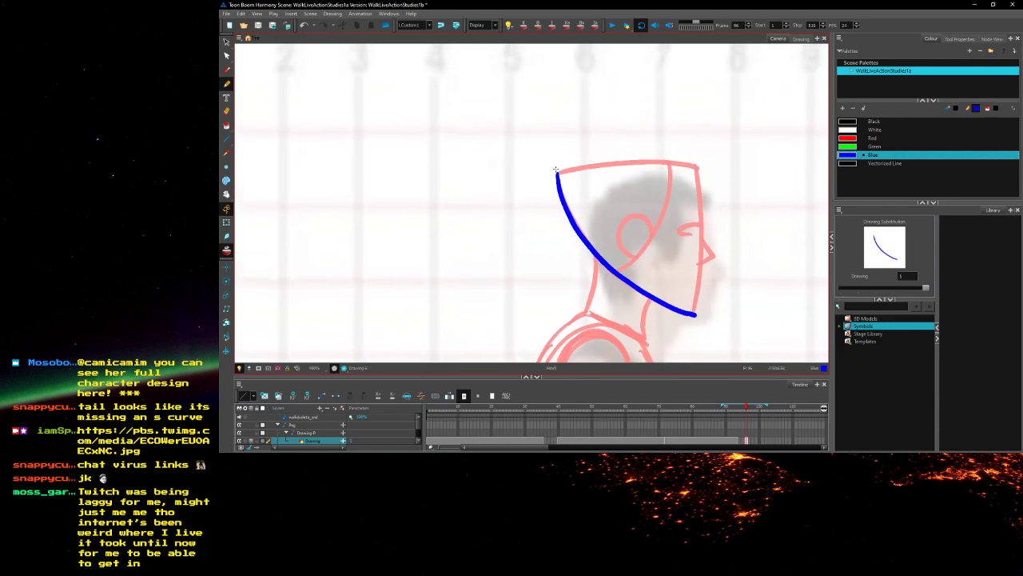
Trace the rest of the head in blue: crown, face line, side curve, ear, eye and nose
mouse_move(559, 171)
left_mouse_down()
mouse_move(697, 166)
mouse_move(690, 291)
left_mouse_up()
scroll(623, 200, "down", 1)
scroll(691, 291, "up", 1)
mouse_move(683, 176)
left_mouse_down()
mouse_move(680, 215)
mouse_move(631, 285)
mouse_move(651, 231)
mouse_move(667, 246)
mouse_move(715, 238)
mouse_move(727, 267)
mouse_move(716, 276)
mouse_move(697, 227)
left_mouse_up()
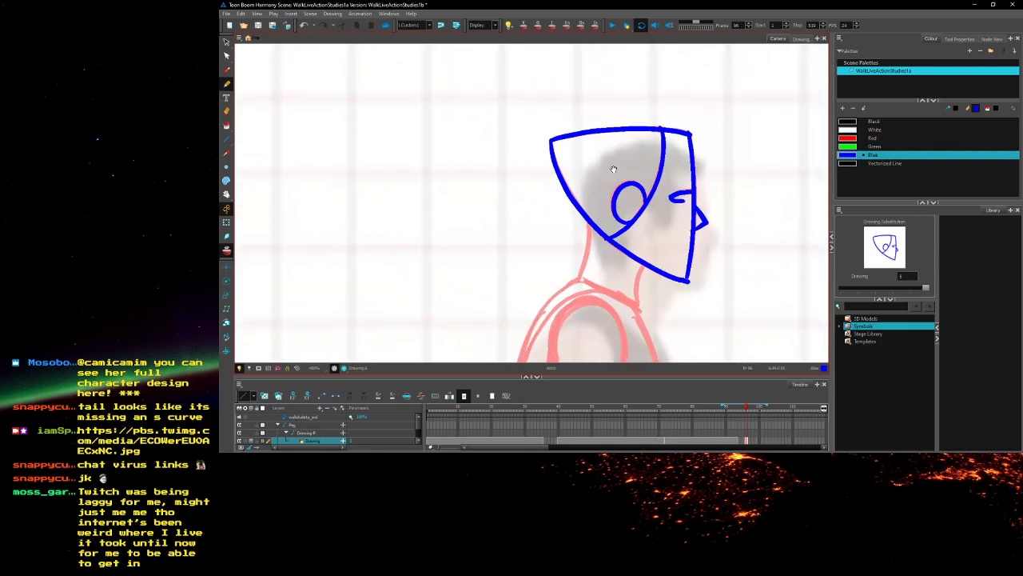
Shift the whole blue head down and forward so it fits the live-action head
left_click(227, 42)
mouse_move(706, 103)
left_mouse_down()
mouse_move(529, 144)
mouse_move(707, 106)
left_mouse_up()
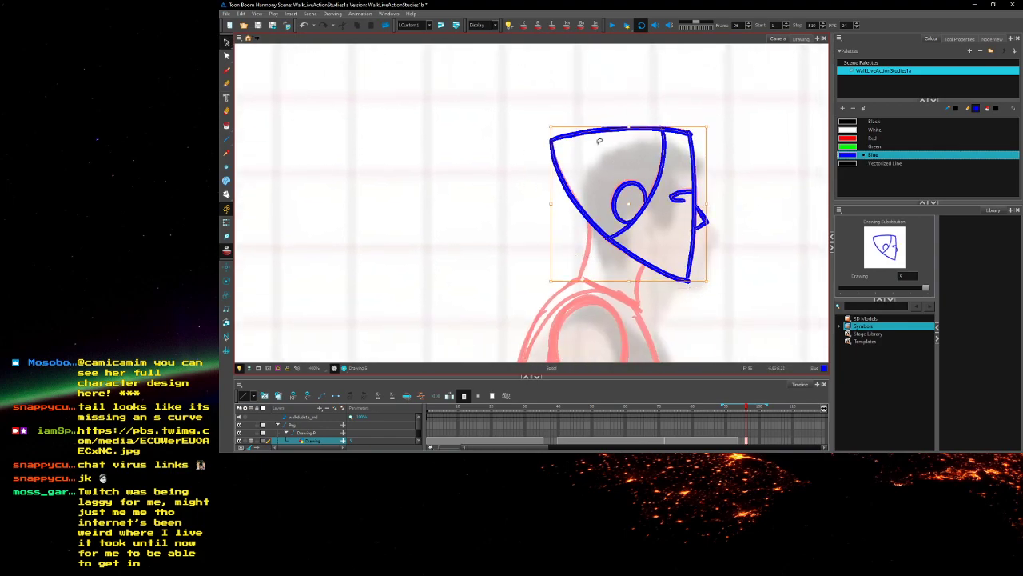
left_click_drag(638, 198, 649, 211)
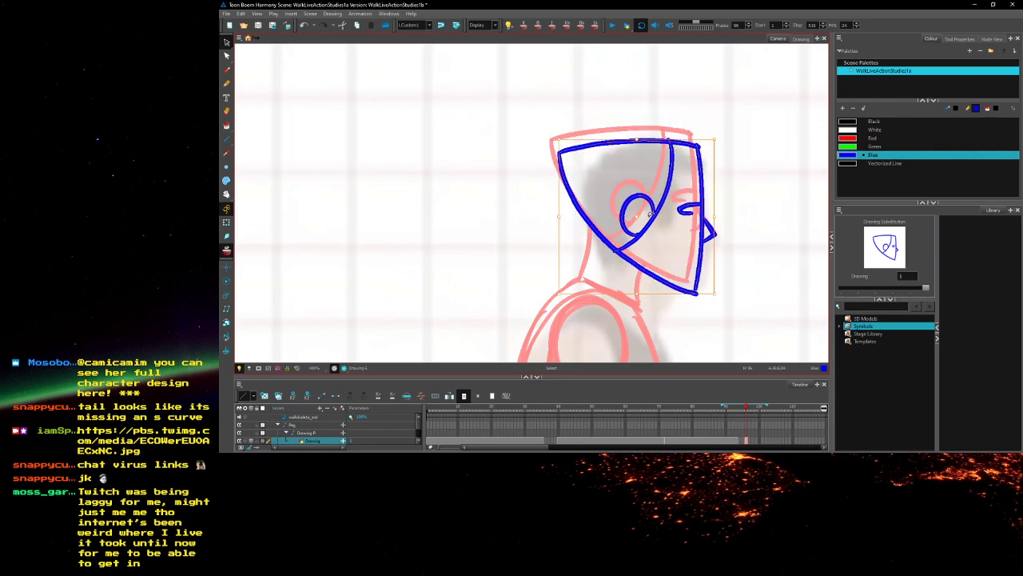
left_click(652, 216)
mouse_move(566, 104)
left_mouse_down()
mouse_move(667, 319)
mouse_move(630, 88)
left_mouse_up()
left_click_drag(657, 210, 657, 211)
key("ctrl+a")
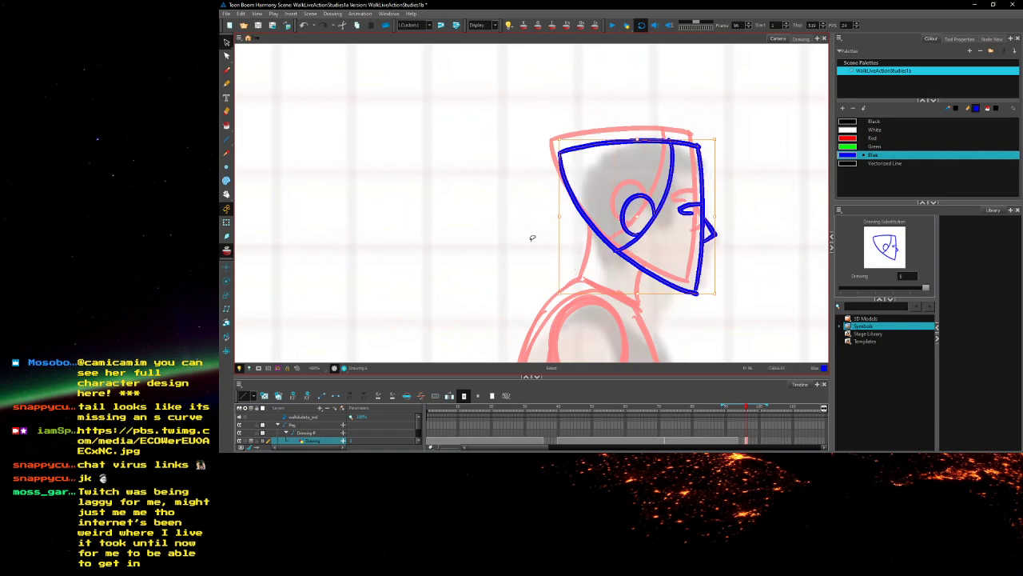
key("Right")
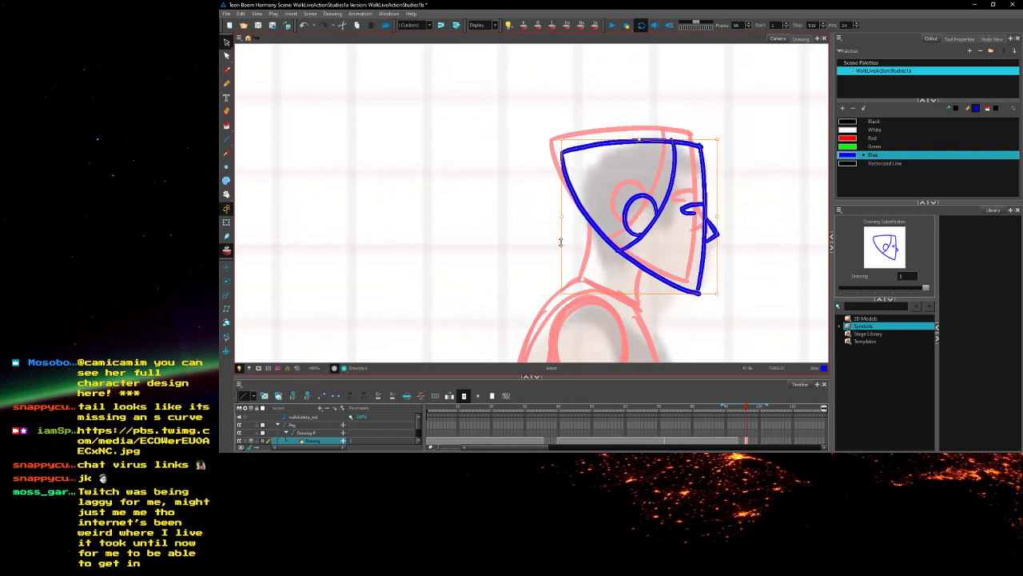
key("Down")
key("Down")
key("Up")
key("Up")
left_click(446, 204)
Draw the leading foot over the reference with an ankle circle, heel block, instep, toes and sole
scroll(446, 205, "down", 4)
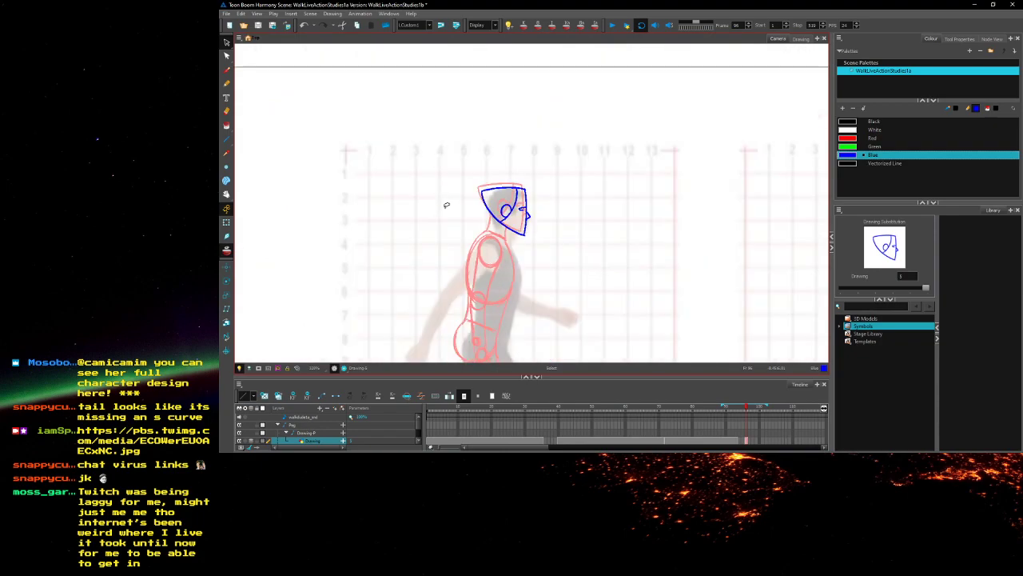
left_click_drag(464, 237, 552, 175)
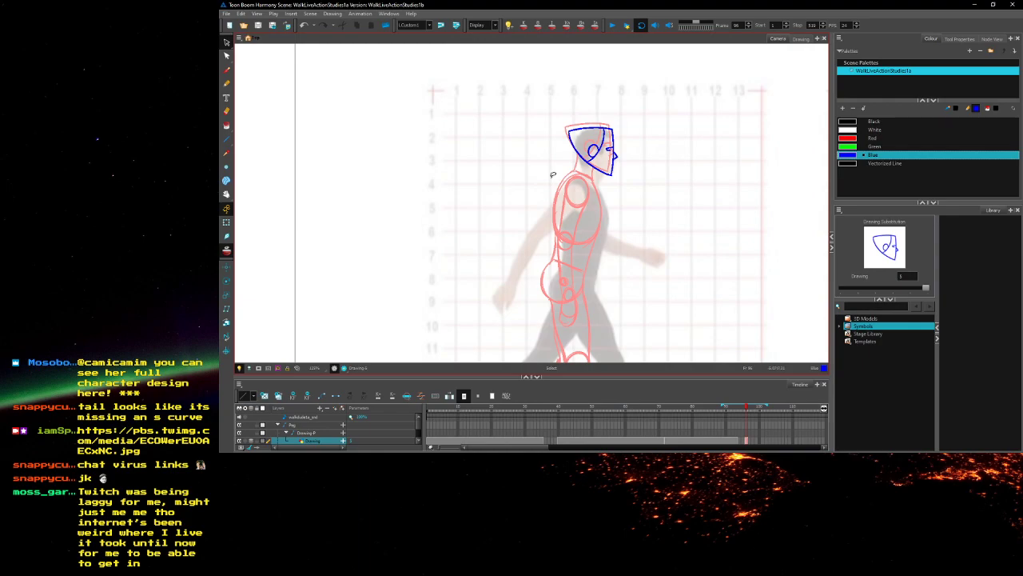
scroll(552, 175, "up", 2)
left_click_drag(593, 233, 648, 155)
left_click_drag(626, 268, 609, 144)
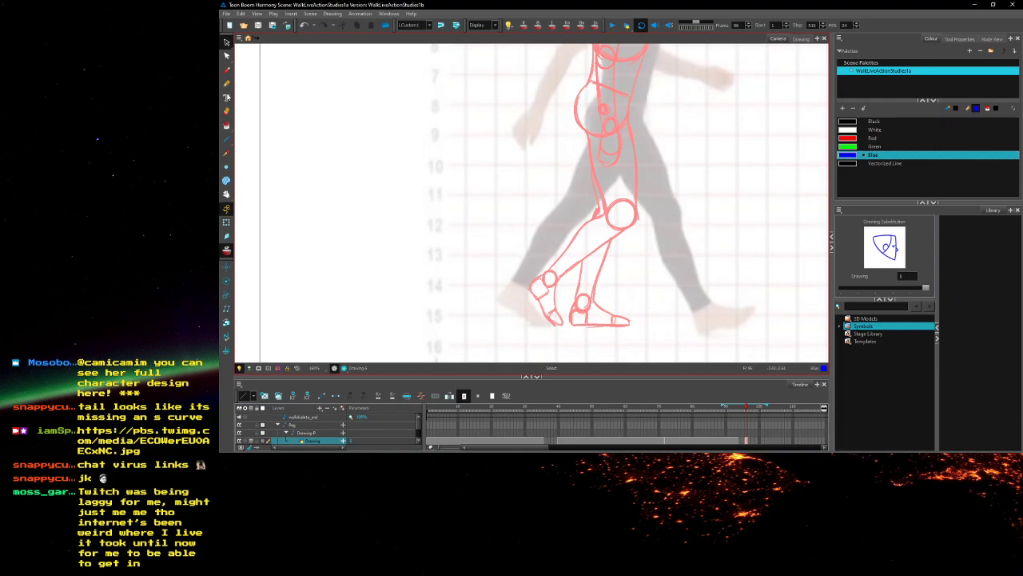
scroll(699, 307, "up", 3)
mouse_move(677, 304)
left_mouse_down()
mouse_move(707, 296)
mouse_move(693, 323)
mouse_move(679, 303)
mouse_move(693, 356)
mouse_move(710, 324)
left_mouse_up()
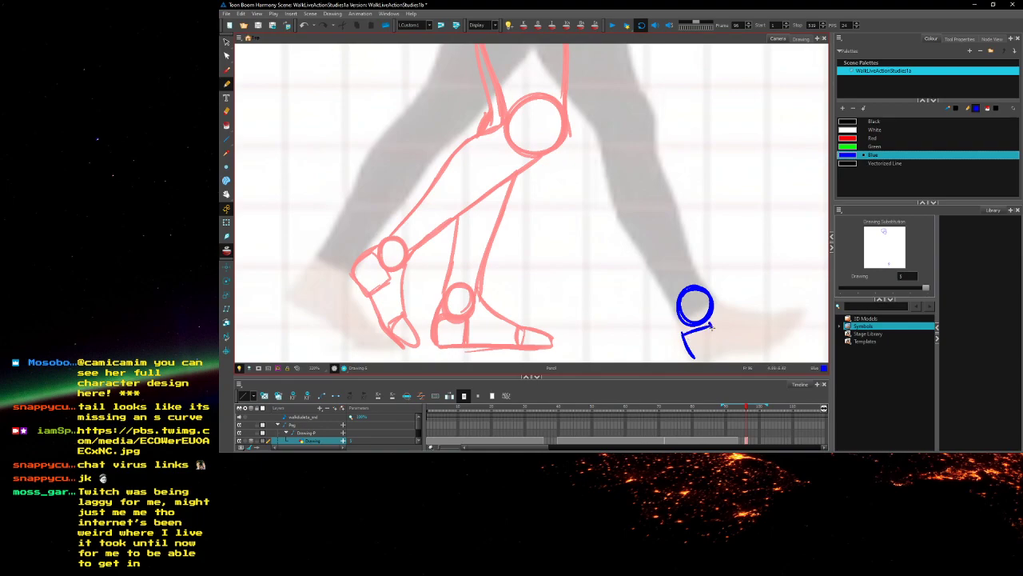
left_click_drag(724, 306, 789, 305)
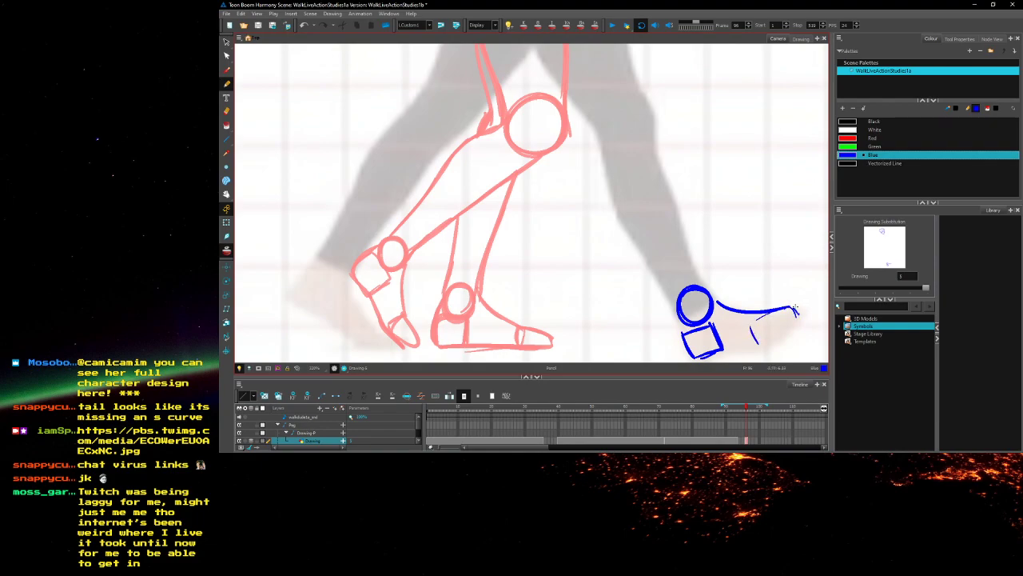
mouse_move(797, 315)
left_mouse_down()
mouse_move(753, 346)
mouse_move(720, 348)
left_mouse_up()
Draw the leading leg's knee circle and the shin and calf lines down to the ankle
left_click_drag(572, 169, 619, 275)
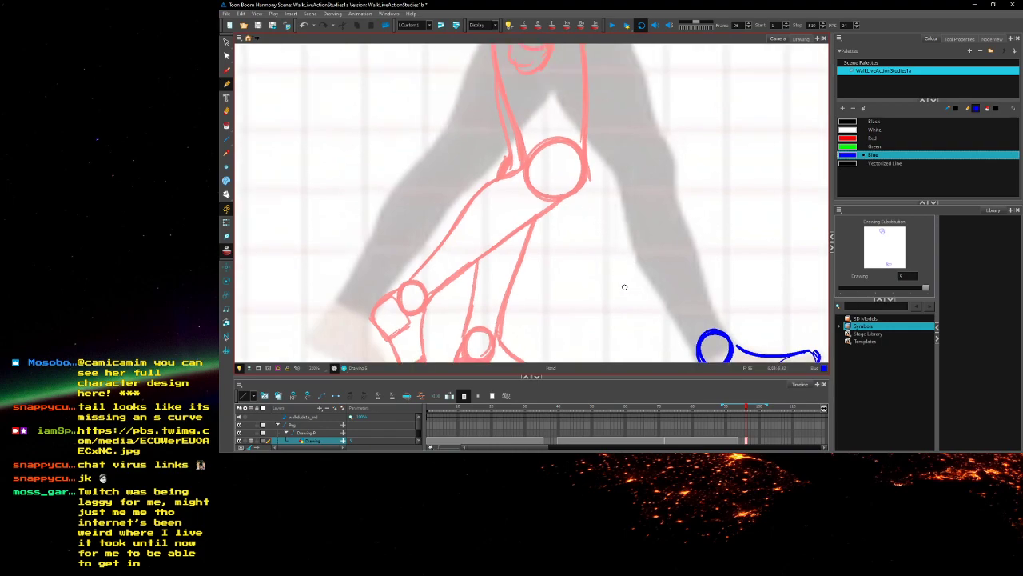
mouse_move(663, 198)
left_mouse_down()
mouse_move(670, 173)
mouse_move(644, 161)
mouse_move(689, 182)
mouse_move(665, 144)
mouse_move(638, 164)
mouse_move(696, 131)
mouse_move(718, 225)
left_mouse_up()
left_click_drag(635, 87, 638, 114)
key("ctrl+z")
mouse_move(652, 194)
left_mouse_down()
mouse_move(630, 157)
mouse_move(651, 217)
mouse_move(702, 294)
left_mouse_up()
left_click_drag(657, 226, 704, 305)
left_click_drag(680, 207, 686, 222)
mouse_move(681, 143)
left_mouse_down()
mouse_move(741, 302)
mouse_move(714, 314)
left_mouse_up()
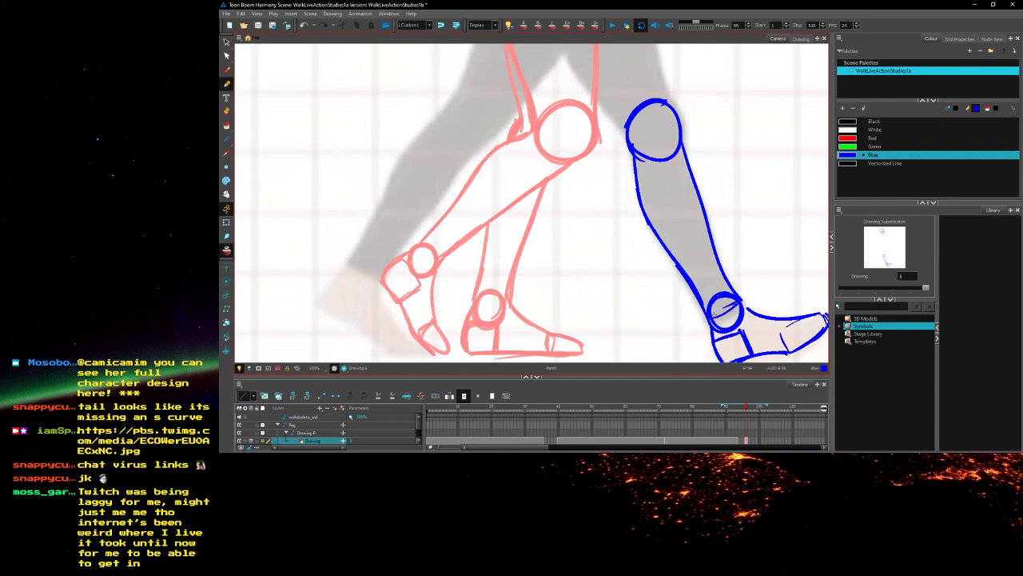
mouse_move(669, 243)
left_mouse_down()
mouse_move(710, 336)
mouse_move(670, 260)
mouse_move(697, 333)
left_mouse_up()
Draw the neck lines and the sloping collar line beneath the blue head
left_click_drag(596, 170, 629, 291)
left_click_drag(639, 197, 606, 329)
left_click_drag(605, 233, 603, 265)
left_click_drag(649, 171, 645, 234)
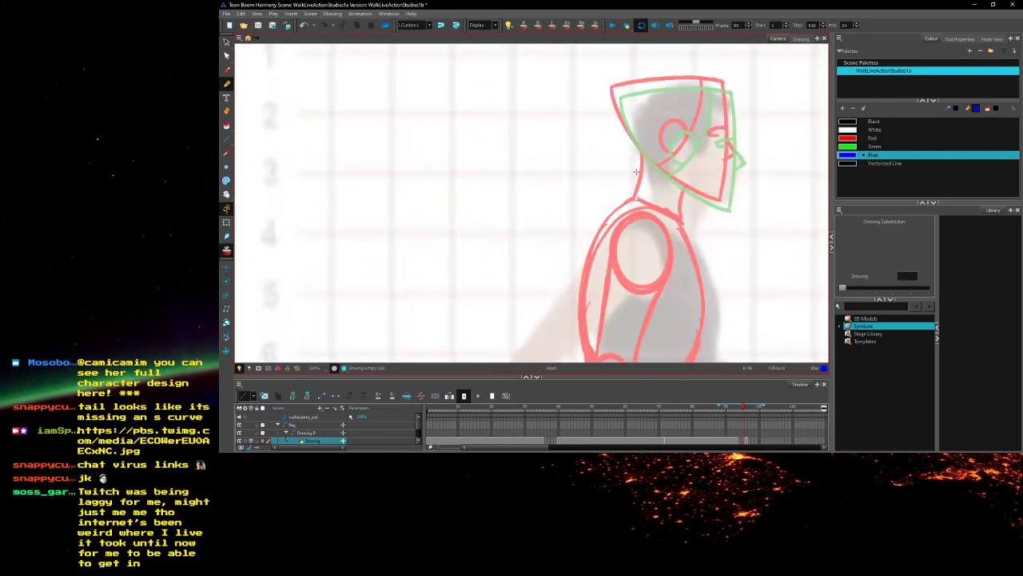
key(".")
key(".")
mouse_move(652, 170)
left_mouse_down()
mouse_move(649, 216)
mouse_move(696, 248)
mouse_move(652, 183)
mouse_move(648, 217)
mouse_move(693, 241)
mouse_move(658, 216)
mouse_move(634, 154)
mouse_move(641, 127)
left_mouse_up()
key("space")
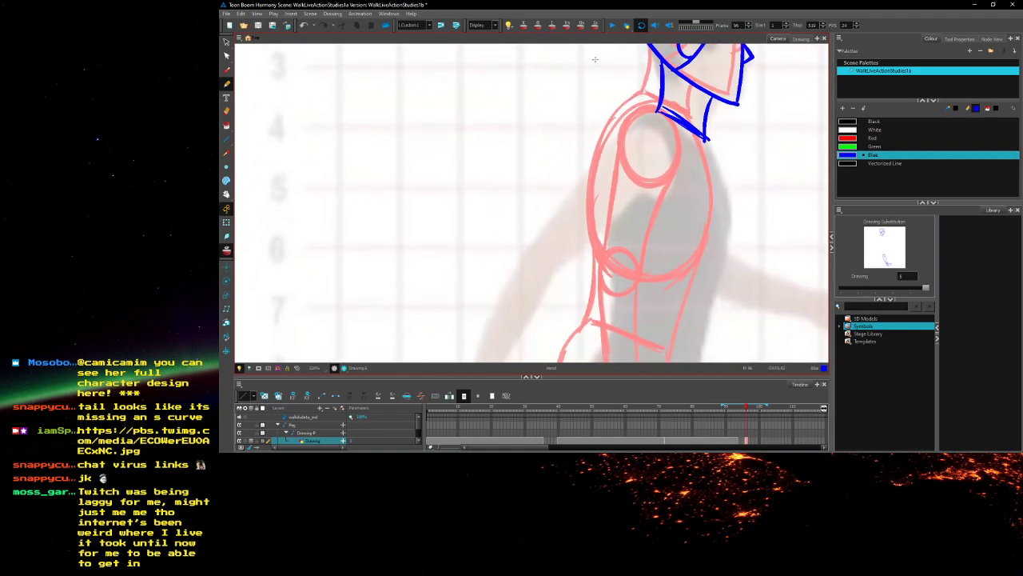
Draw the ribcage as a tall blue oval below the collar line, following the reference torso
mouse_move(692, 301)
left_mouse_down()
mouse_move(633, 303)
mouse_move(619, 276)
left_mouse_up()
left_click_drag(636, 130, 618, 262)
left_click_drag(615, 214, 630, 293)
mouse_move(618, 271)
left_mouse_down()
mouse_move(614, 184)
mouse_move(644, 123)
left_mouse_up()
mouse_move(705, 139)
left_mouse_down()
mouse_move(729, 243)
mouse_move(687, 305)
left_mouse_up()
key("space")
left_click_drag(640, 129, 636, 147)
mouse_move(613, 201)
left_mouse_down()
mouse_move(619, 315)
mouse_move(662, 324)
mouse_move(686, 321)
left_mouse_up()
key("space")
mouse_move(675, 243)
left_mouse_down()
mouse_move(684, 169)
mouse_move(681, 218)
left_mouse_up()
left_click_drag(704, 137, 727, 223)
key("space")
left_click_drag(651, 253, 670, 128)
left_click_drag(618, 214, 619, 318)
left_click_drag(645, 132, 656, 104)
key("space")
mouse_move(656, 105)
left_mouse_down()
mouse_move(640, 189)
mouse_move(622, 135)
mouse_move(606, 140)
left_mouse_up()
key("1")
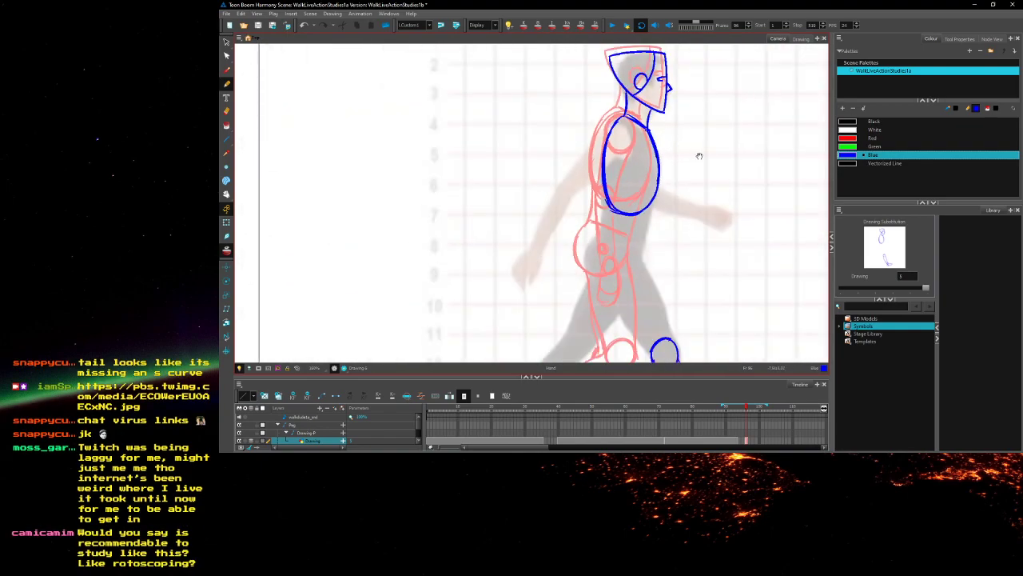
Draw the near shoulder circle inside the upper back part of the ribcage
left_click_drag(694, 155, 748, 198)
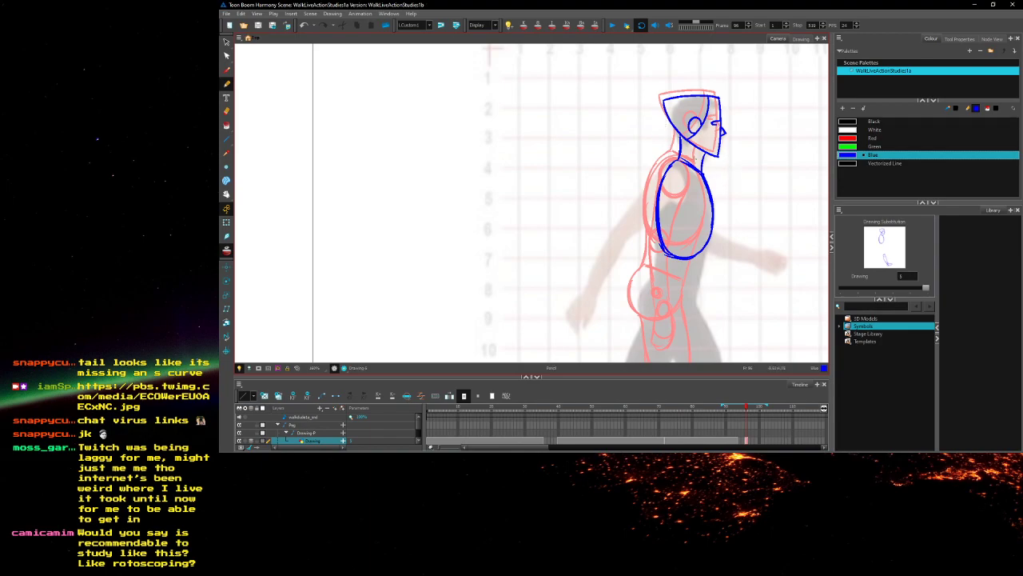
key("2")
key("2")
key("2")
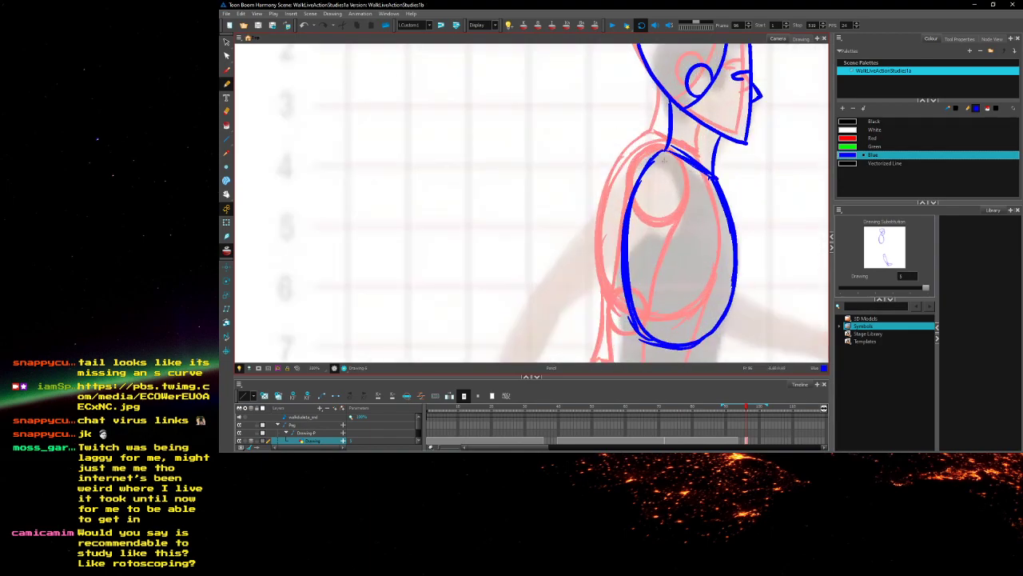
left_click_drag(662, 148, 628, 206)
mouse_move(626, 253)
left_mouse_down()
mouse_move(638, 183)
mouse_move(645, 254)
left_mouse_up()
mouse_move(689, 229)
left_mouse_down()
mouse_move(694, 176)
mouse_move(689, 228)
mouse_move(679, 232)
mouse_move(664, 172)
left_mouse_up()
mouse_move(663, 204)
left_mouse_down()
mouse_move(694, 187)
mouse_move(680, 208)
mouse_move(725, 162)
mouse_move(714, 221)
mouse_move(729, 163)
mouse_move(712, 223)
mouse_move(669, 206)
mouse_move(703, 136)
mouse_move(684, 168)
left_mouse_up()
key("ctrl+z")
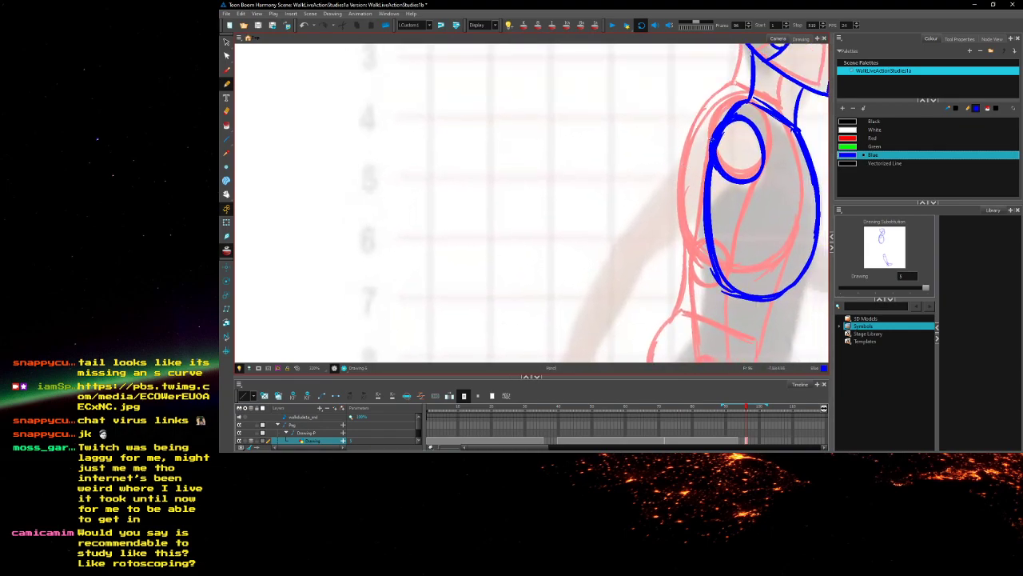
Draw the back-swung near arm's outer contour from shoulder toward wrist and start the elbow circle
left_click_drag(713, 132, 643, 205)
mouse_move(710, 138)
left_mouse_down()
mouse_move(647, 195)
mouse_move(608, 254)
mouse_move(693, 135)
mouse_move(629, 239)
left_mouse_up()
left_click_drag(670, 162, 612, 278)
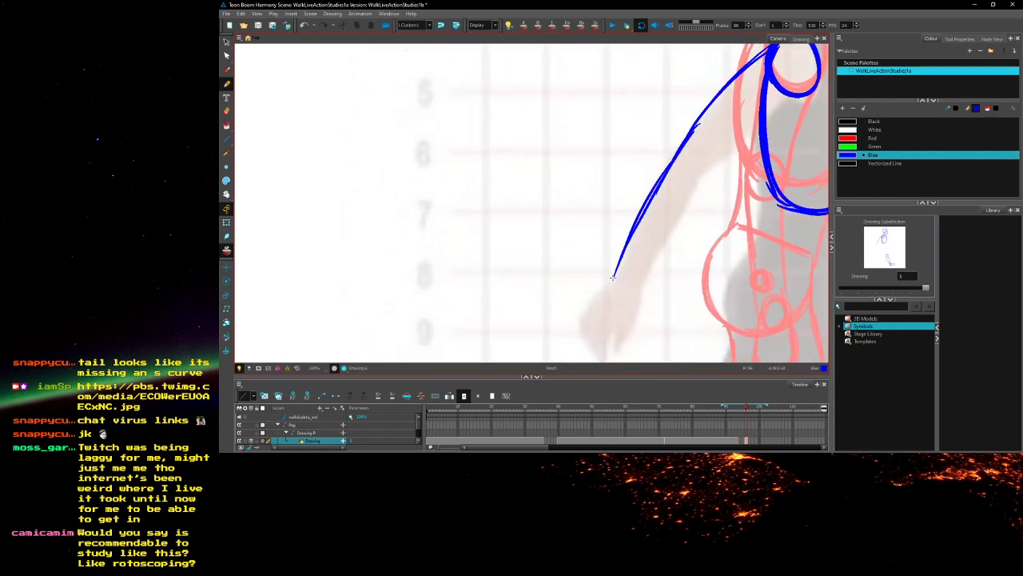
key("ctrl+z")
mouse_move(670, 169)
left_mouse_down()
mouse_move(612, 278)
mouse_move(639, 264)
left_mouse_up()
left_click_drag(745, 185, 774, 137)
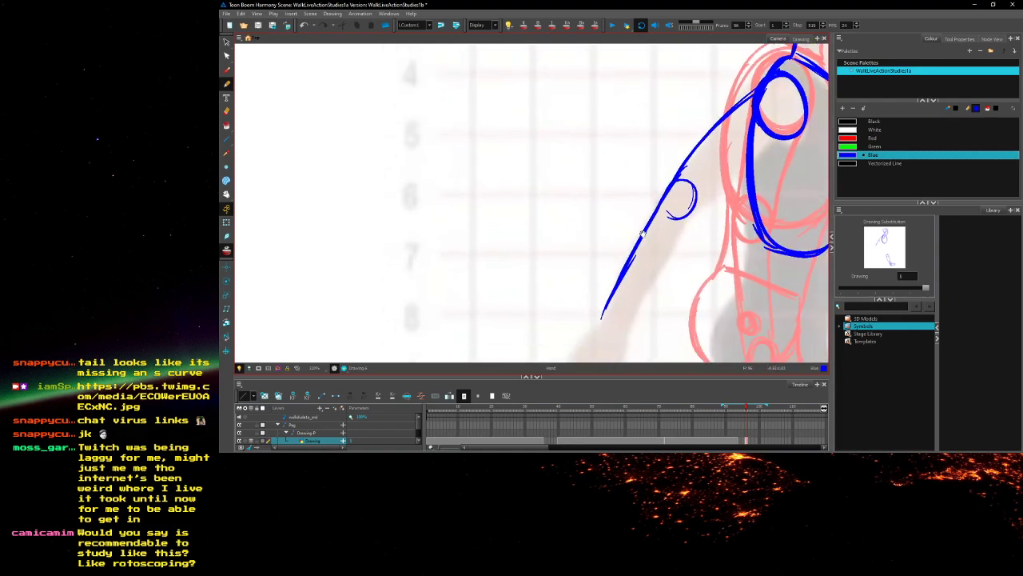
Complete the elbow circle, add the underside of the upper arm and block in the wrist and hand
mouse_move(594, 326)
left_mouse_down()
mouse_move(652, 262)
mouse_move(630, 287)
mouse_move(670, 305)
left_mouse_up()
left_click_drag(657, 307, 676, 291)
left_click_drag(677, 246, 634, 306)
left_click_drag(696, 206, 646, 302)
left_click_drag(743, 228, 663, 291)
mouse_move(638, 349)
left_mouse_down()
mouse_move(689, 216)
mouse_move(693, 243)
left_mouse_up()
Flip to the neighbouring frames for comparison and reinforce the upper arm's contours between shoulder and elbow
key("comma")
key("comma")
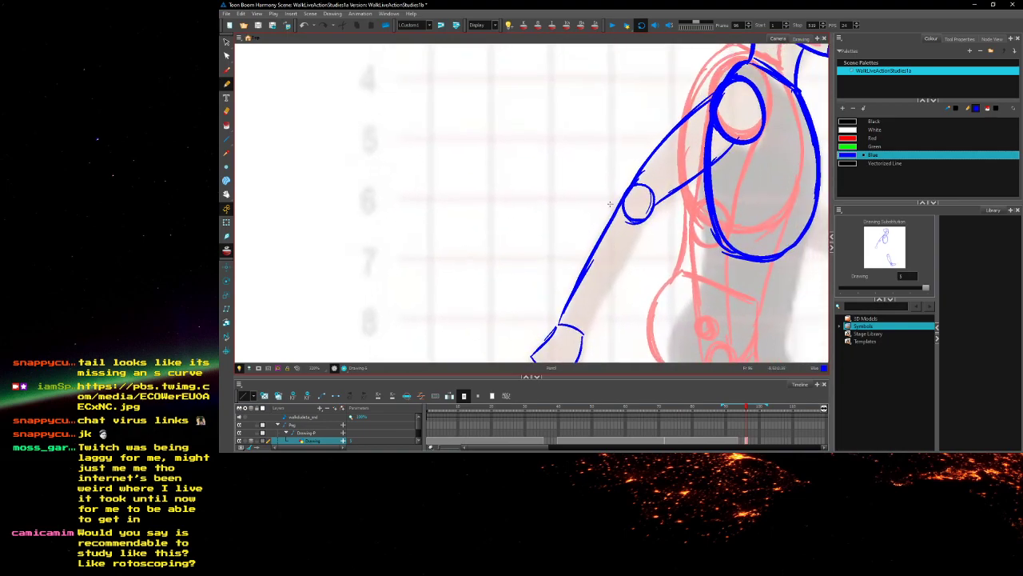
key("period")
key("period")
left_click_drag(676, 144, 628, 206)
left_click_drag(732, 174, 643, 243)
left_click_drag(679, 213, 632, 252)
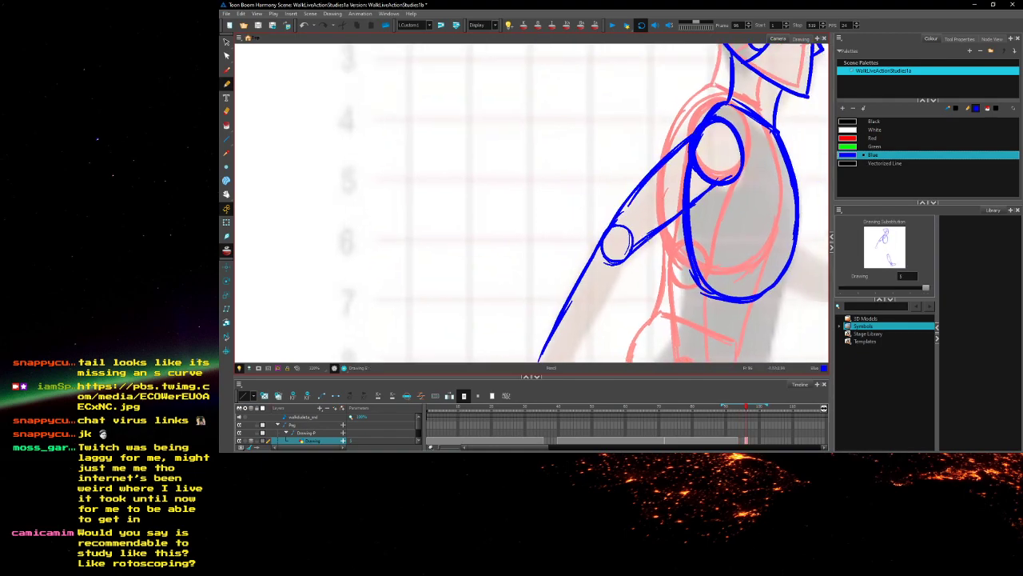
Draw the forearm's underside from elbow to wrist and finish the near hand with its fingers
left_click_drag(616, 307, 674, 211)
left_click_drag(682, 168, 620, 283)
key("ctrl+z")
key("ctrl+z")
left_click_drag(662, 137, 595, 262)
mouse_move(622, 203)
left_mouse_down()
mouse_move(582, 293)
mouse_move(661, 235)
mouse_move(669, 249)
mouse_move(650, 280)
mouse_move(660, 314)
left_mouse_up()
left_click_drag(624, 280, 640, 312)
left_click_drag(655, 280, 646, 317)
mouse_move(742, 129)
left_mouse_down()
mouse_move(640, 313)
mouse_move(601, 341)
left_mouse_up()
left_click_drag(649, 238, 636, 261)
mouse_move(717, 160)
left_mouse_down()
mouse_move(699, 176)
mouse_move(594, 195)
mouse_move(613, 274)
mouse_move(640, 152)
mouse_move(605, 83)
left_mouse_up()
left_click_drag(559, 247, 583, 202)
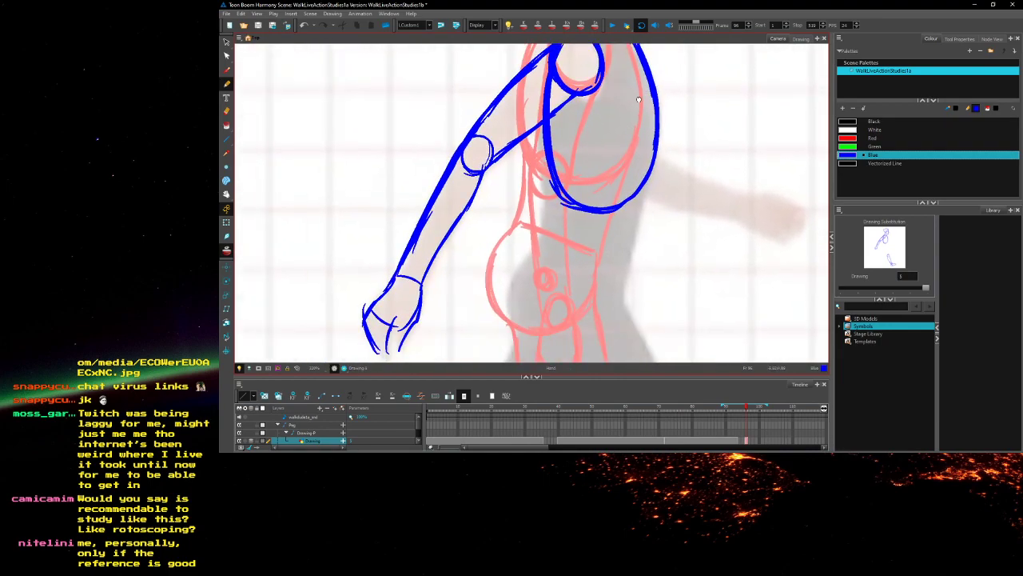
Draw the lower back and belly lines below the ribcage and begin the pelvis curve
left_click_drag(547, 232, 602, 207)
mouse_move(597, 125)
left_mouse_down()
mouse_move(585, 212)
mouse_move(634, 171)
left_mouse_up()
left_click_drag(705, 99, 671, 224)
left_click_drag(685, 163, 671, 224)
mouse_move(615, 200)
left_mouse_down()
mouse_move(652, 222)
mouse_move(660, 182)
mouse_move(614, 187)
mouse_move(613, 244)
left_mouse_up()
mouse_move(634, 172)
left_mouse_down()
mouse_move(624, 198)
mouse_move(633, 201)
mouse_move(582, 228)
left_mouse_up()
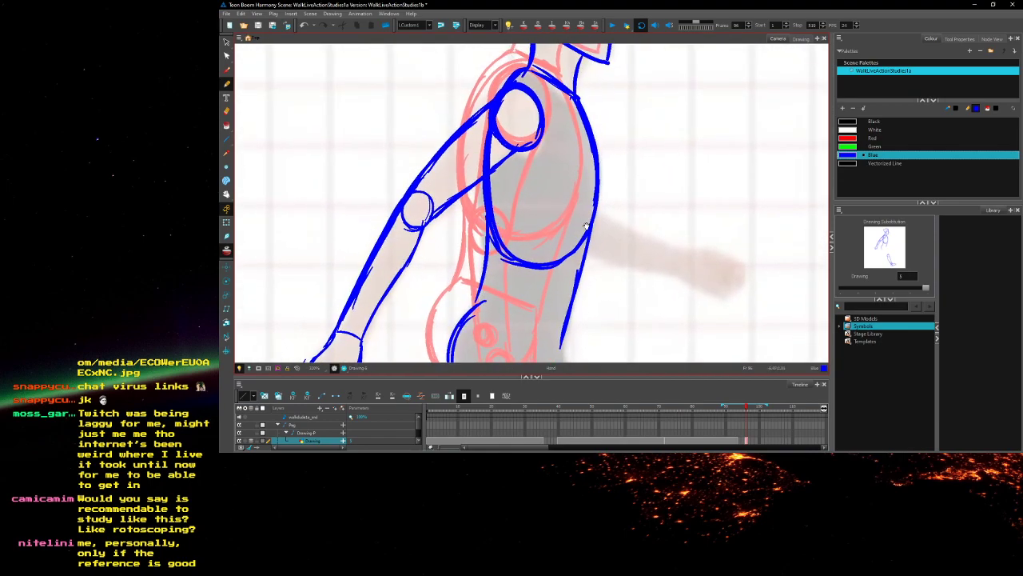
Complete the pelvis shape at the reference figure's hips
mouse_move(693, 245)
left_mouse_down()
mouse_move(698, 256)
mouse_move(729, 257)
mouse_move(716, 290)
mouse_move(680, 276)
left_mouse_up()
left_click_drag(604, 223, 721, 267)
left_click_drag(628, 241, 707, 262)
mouse_move(622, 278)
left_mouse_down()
mouse_move(711, 290)
mouse_move(670, 290)
left_mouse_up()
mouse_move(520, 334)
left_mouse_down()
mouse_move(508, 326)
mouse_move(595, 244)
mouse_move(608, 124)
mouse_move(603, 195)
left_mouse_up()
left_click_drag(662, 209, 641, 253)
mouse_move(654, 190)
left_mouse_down()
mouse_move(652, 179)
mouse_move(648, 189)
left_mouse_up()
Draw the thigh contours from the pelvis down to the knees
left_click_drag(637, 186, 618, 152)
mouse_move(682, 160)
left_mouse_down()
mouse_move(631, 202)
mouse_move(688, 167)
left_mouse_up()
left_click_drag(585, 111, 584, 124)
mouse_move(628, 221)
left_mouse_down()
mouse_move(664, 295)
mouse_move(708, 345)
left_mouse_up()
left_click_drag(639, 256, 711, 358)
left_click_drag(682, 265, 636, 207)
mouse_move(639, 98)
left_mouse_down()
mouse_move(683, 177)
mouse_move(714, 277)
left_mouse_up()
mouse_move(714, 277)
left_mouse_down()
mouse_move(681, 190)
mouse_move(686, 145)
mouse_move(652, 76)
left_mouse_up()
Draw the trailing leg's knee circle and its lower leg contours down to the ankle
mouse_move(470, 108)
left_mouse_down()
mouse_move(520, 183)
mouse_move(577, 312)
mouse_move(578, 350)
left_mouse_up()
left_click_drag(605, 158, 622, 222)
mouse_move(640, 277)
left_mouse_down()
mouse_move(647, 146)
mouse_move(659, 122)
mouse_move(671, 223)
left_mouse_up()
mouse_move(651, 165)
left_mouse_down()
mouse_move(611, 278)
mouse_move(615, 238)
mouse_move(637, 276)
mouse_move(612, 237)
mouse_move(605, 260)
left_mouse_up()
mouse_move(717, 192)
left_mouse_down()
mouse_move(632, 284)
mouse_move(673, 194)
mouse_move(684, 194)
left_mouse_up()
mouse_move(660, 220)
left_mouse_down()
mouse_move(655, 237)
mouse_move(667, 205)
left_mouse_up()
Draw the trailing foot with an ankle circle, heel block, instep, sole and bent toes on the ground
mouse_move(678, 127)
left_mouse_down()
mouse_move(643, 158)
mouse_move(619, 208)
mouse_move(633, 181)
left_mouse_up()
left_click_drag(707, 150, 628, 267)
mouse_move(629, 190)
left_mouse_down()
mouse_move(593, 256)
mouse_move(599, 221)
mouse_move(625, 249)
mouse_move(581, 251)
mouse_move(570, 268)
mouse_move(594, 289)
mouse_move(607, 266)
mouse_move(639, 294)
left_mouse_up()
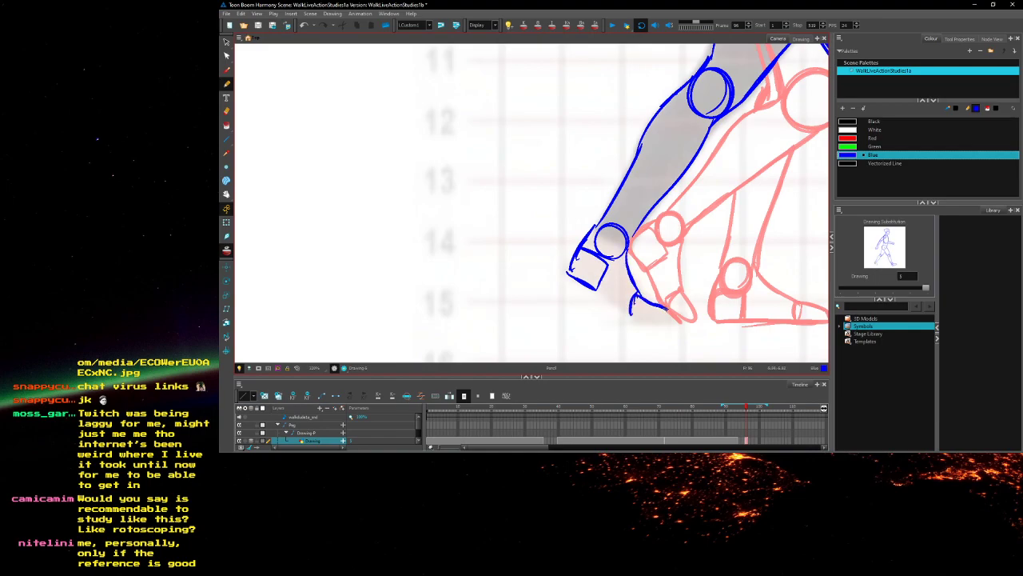
mouse_move(662, 321)
left_mouse_down()
mouse_move(630, 308)
mouse_move(608, 325)
left_mouse_up()
key("space")
mouse_move(547, 249)
left_mouse_down()
mouse_move(523, 245)
mouse_move(434, 308)
mouse_move(452, 267)
mouse_move(531, 201)
mouse_move(511, 235)
mouse_move(432, 234)
mouse_move(524, 256)
mouse_move(559, 310)
left_mouse_up()
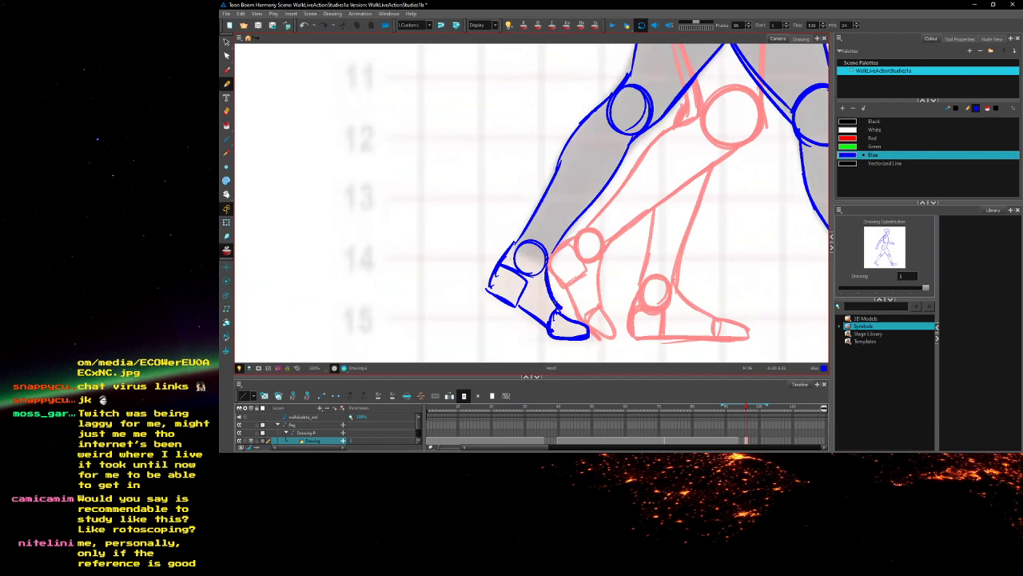
Draw the curled fingers and knuckle lines on the forward hand's fist
left_click_drag(499, 290, 434, 373)
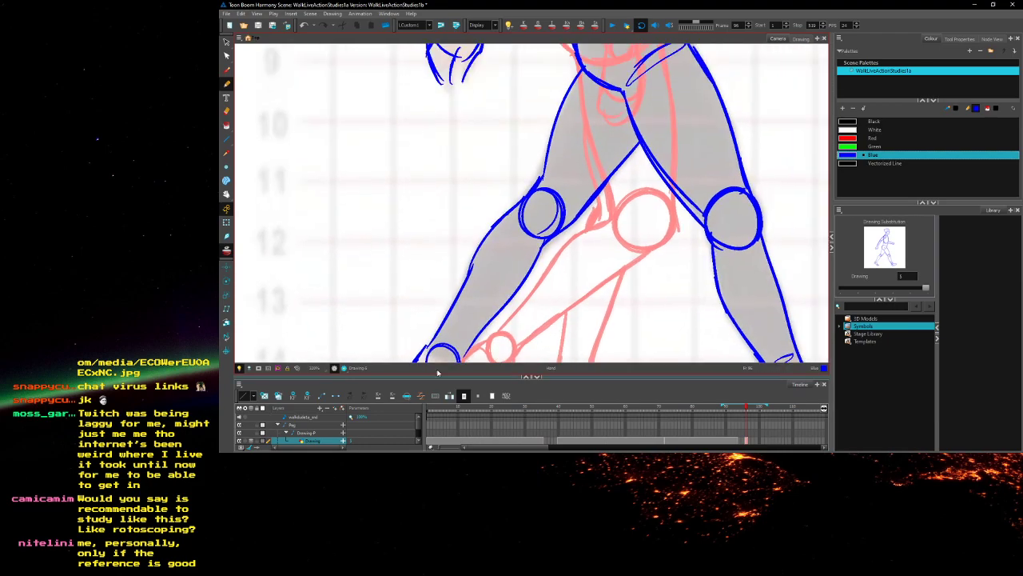
key("shift+m")
scroll(397, 207, "up", 2)
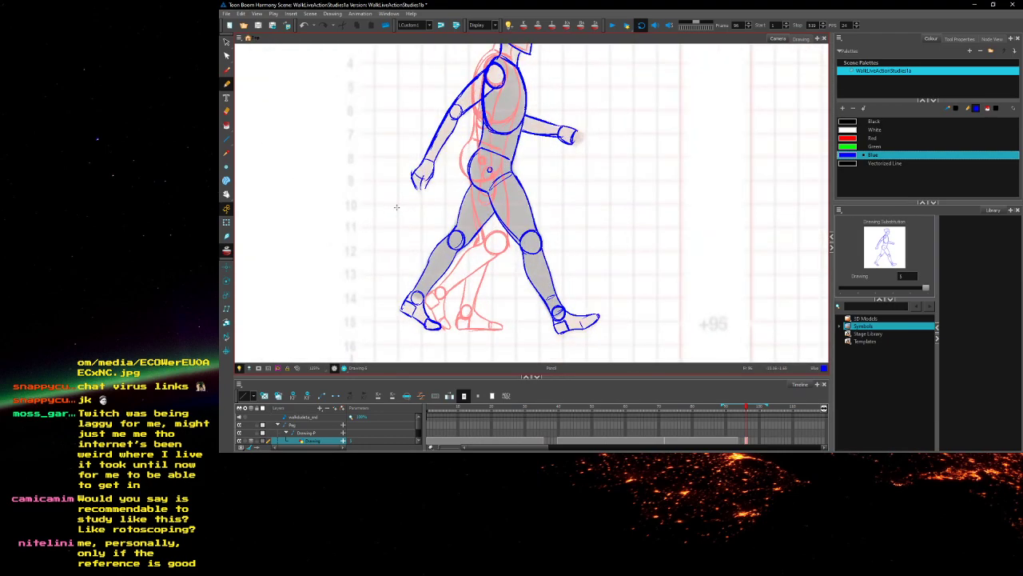
left_click_drag(525, 157, 579, 297)
scroll(624, 259, "up", 3)
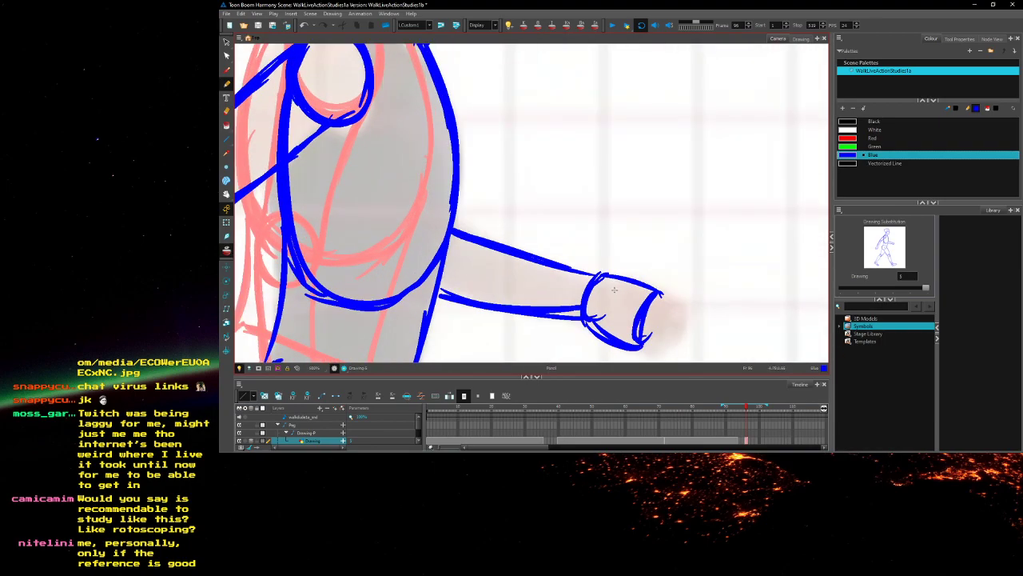
mouse_move(663, 309)
left_mouse_down()
mouse_move(675, 293)
mouse_move(645, 343)
left_mouse_up()
left_click_drag(646, 286, 668, 285)
left_click_drag(644, 285, 628, 339)
mouse_move(599, 281)
left_mouse_down()
mouse_move(651, 273)
mouse_move(642, 297)
left_mouse_up()
scroll(491, 257, "down", 3)
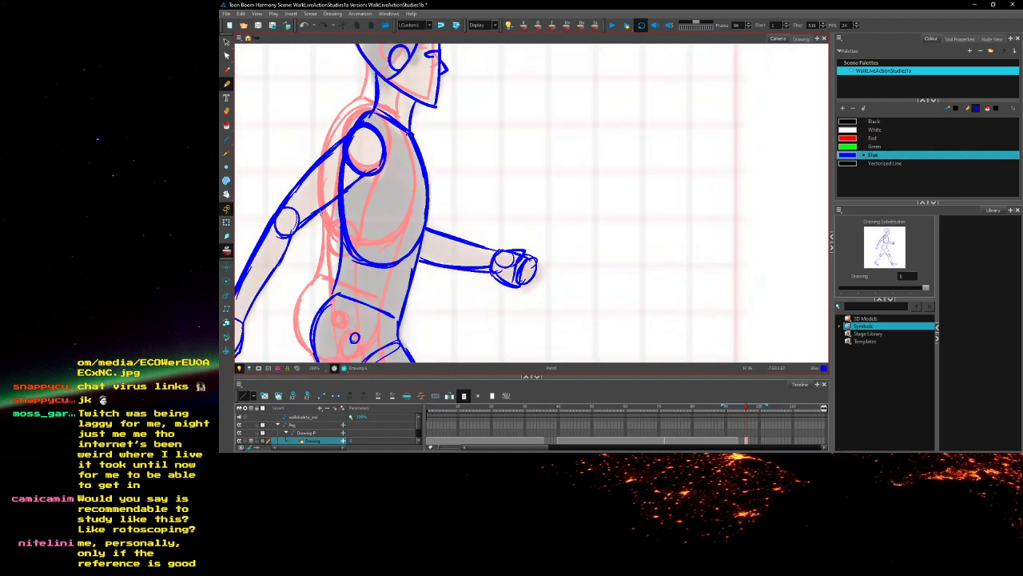
Add finishing strokes to the trailing hand's fingers on the blue contact pose
left_click_drag(322, 266, 562, 354)
left_click_drag(532, 253, 501, 148)
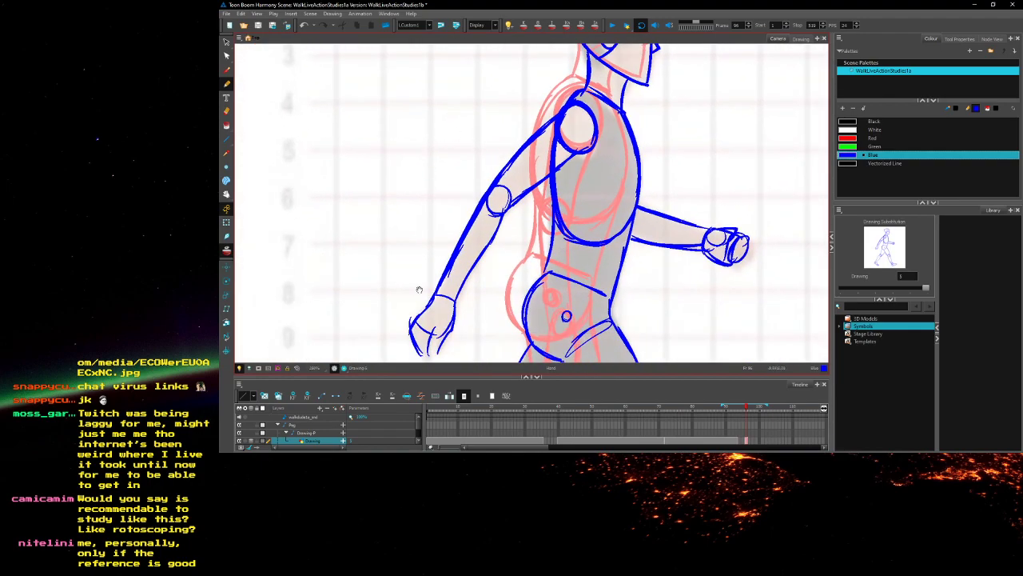
left_click_drag(418, 283, 498, 229)
left_click_drag(537, 269, 525, 294)
scroll(526, 247, "down", 5)
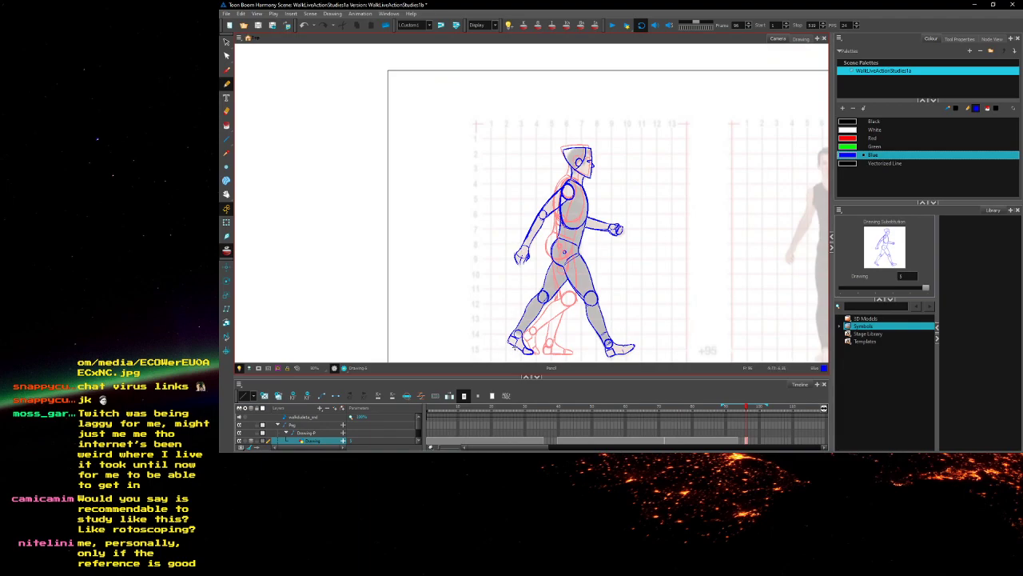
Flip back through the previous key poses to the red contact pose
scroll(497, 317, "up", 1)
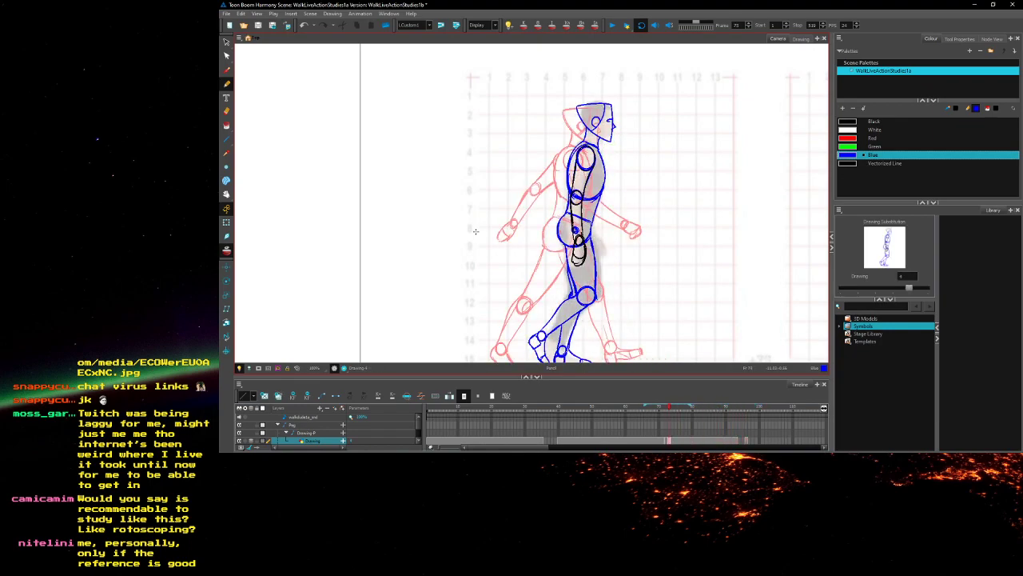
key(".")
key(".")
key(".")
key(".")
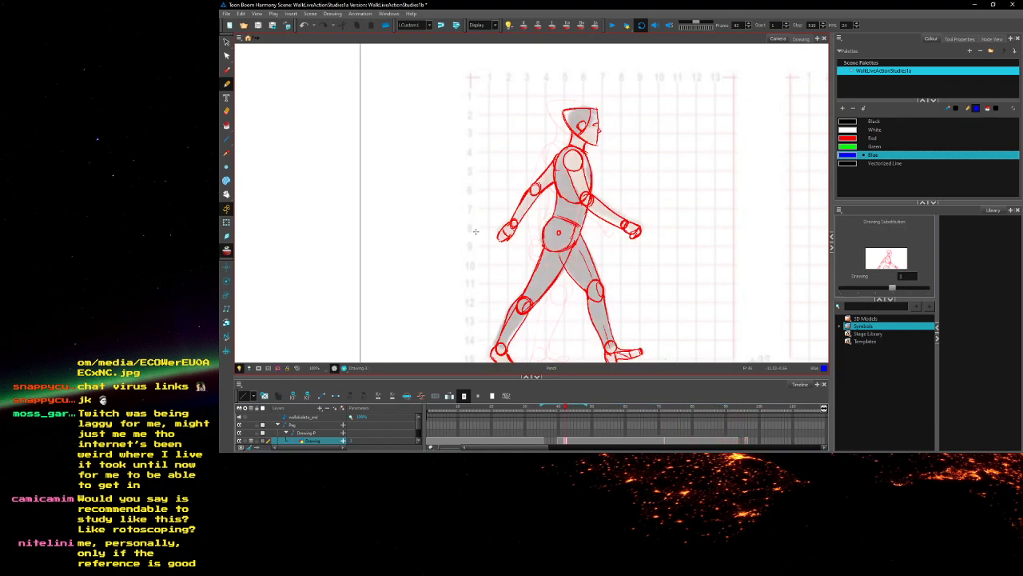
Extend the blue contact pose's exposure past frame 100 and hold the red passing pose up to the red contact pose
left_click(576, 440)
mouse_move(583, 419)
left_mouse_down()
mouse_move(601, 409)
mouse_move(769, 410)
mouse_move(736, 410)
mouse_move(789, 442)
left_mouse_up()
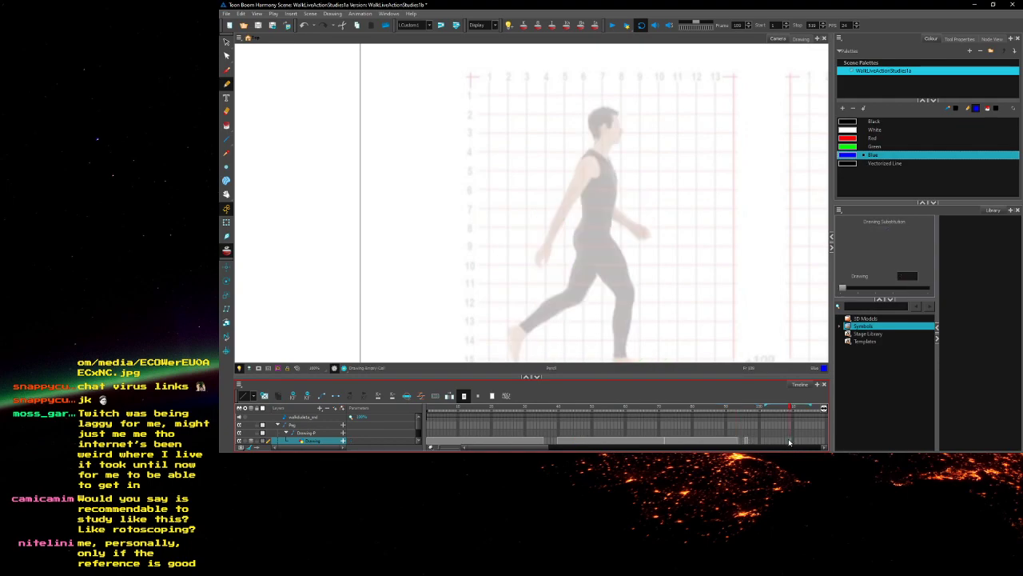
key("F5")
left_click(744, 442)
left_click_drag(745, 410, 550, 443)
left_click(555, 443)
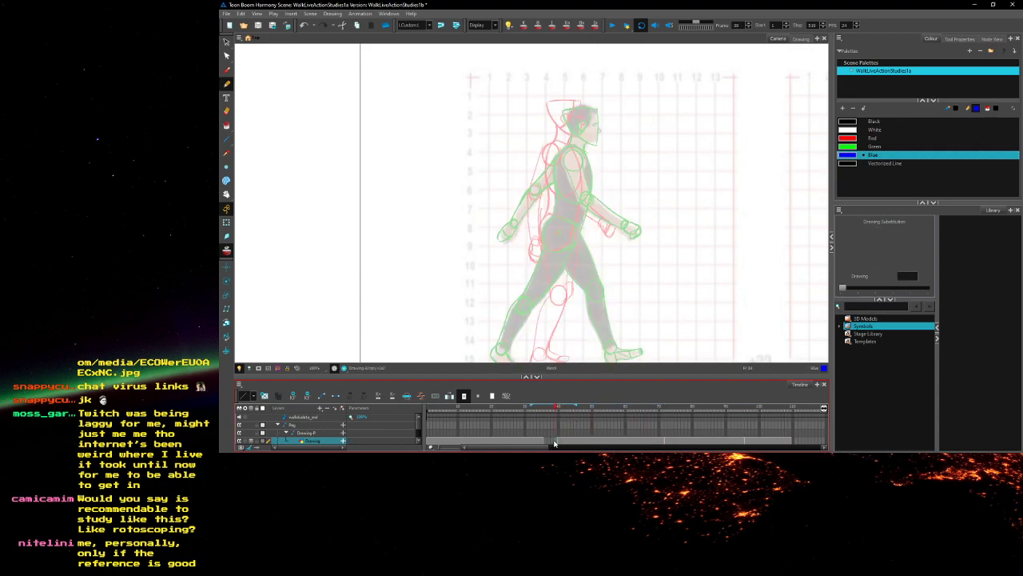
key("F5")
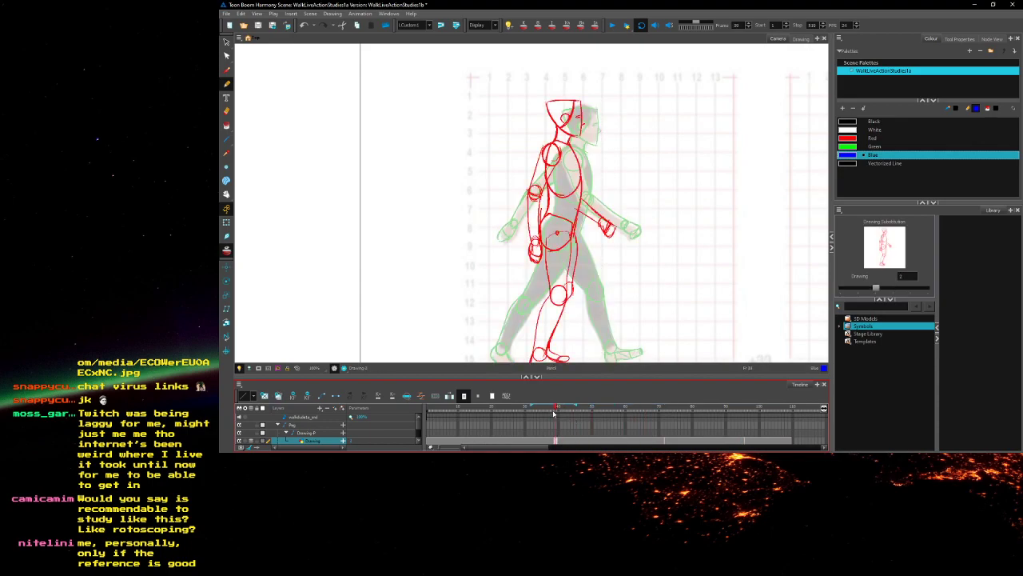
Disable the walkdude1a reference image node and scrub through the key poses on their own
mouse_move(511, 411)
left_mouse_down()
mouse_move(433, 412)
mouse_move(778, 400)
left_mouse_up()
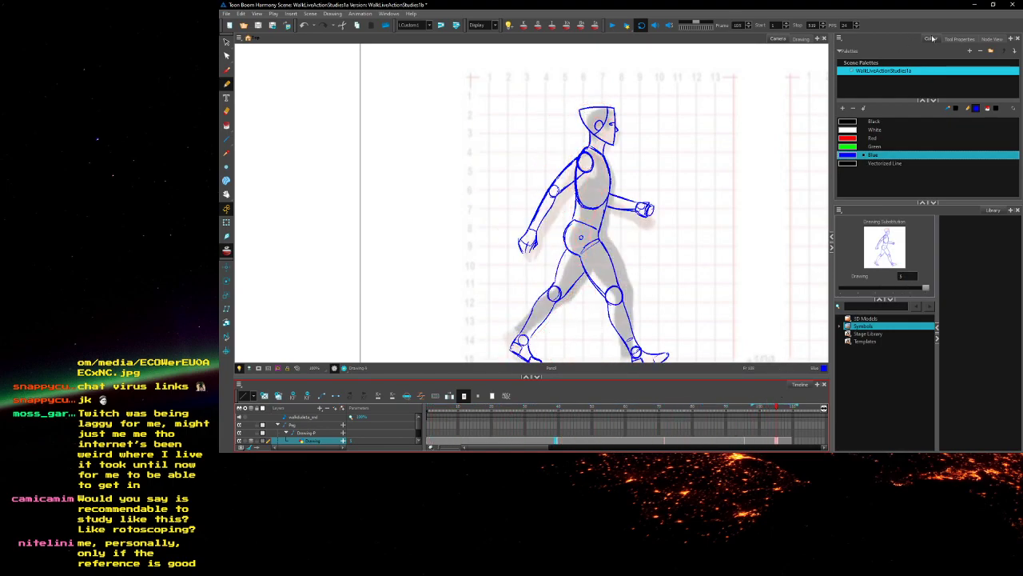
left_click(960, 38)
left_click(992, 38)
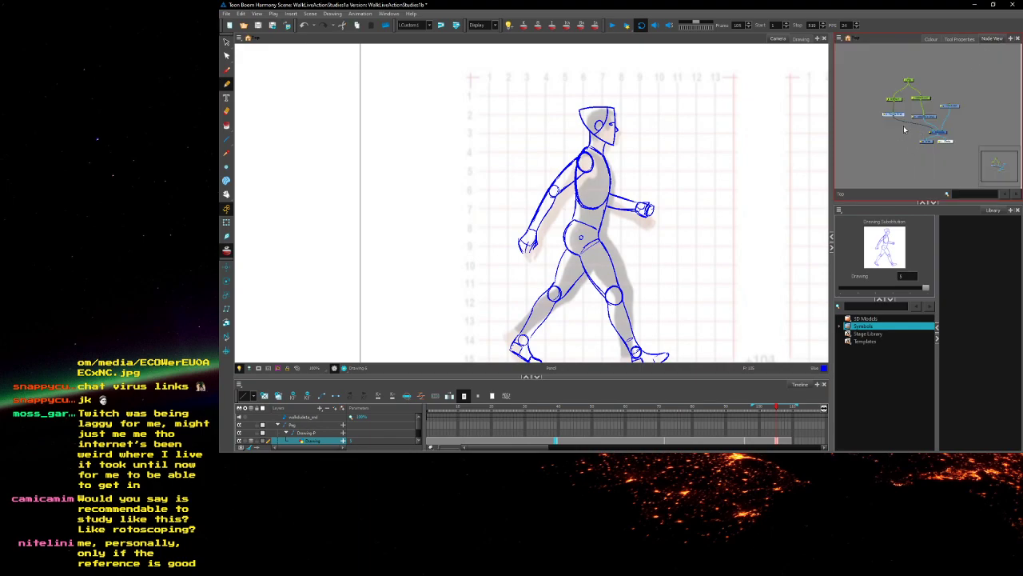
scroll(909, 130, "up", 3)
left_click(937, 126)
key("d")
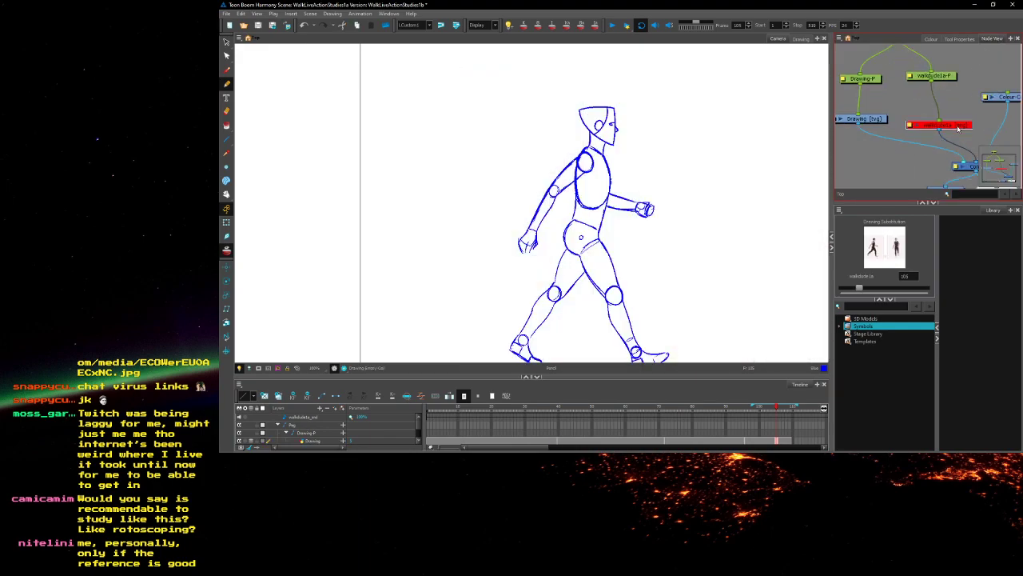
left_click_drag(779, 409, 610, 413)
left_click(502, 408)
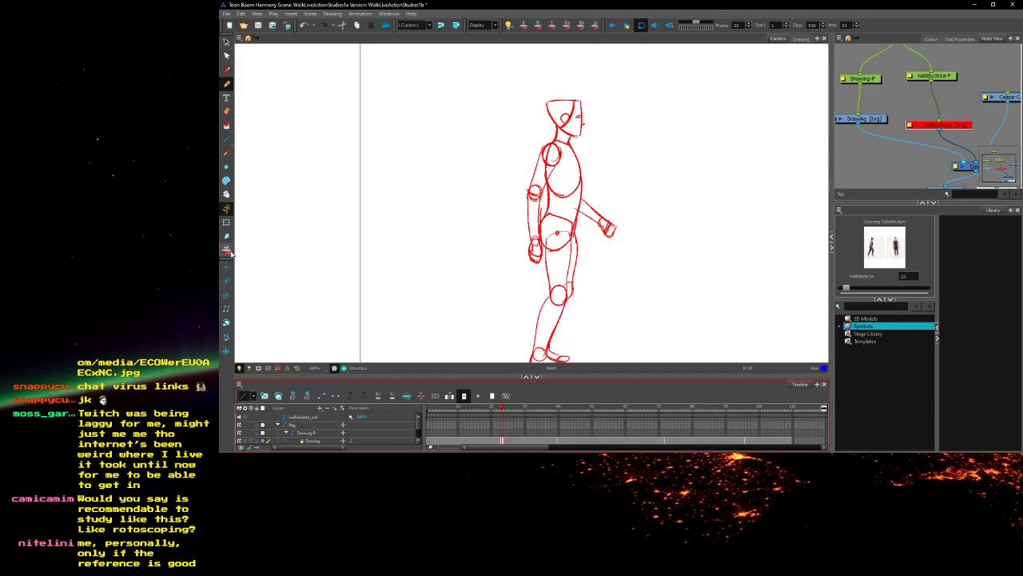
Save the scene as the new version WalkLiveActionStudies1c and return to the start of the timeline
left_click(227, 13)
left_click(258, 84)
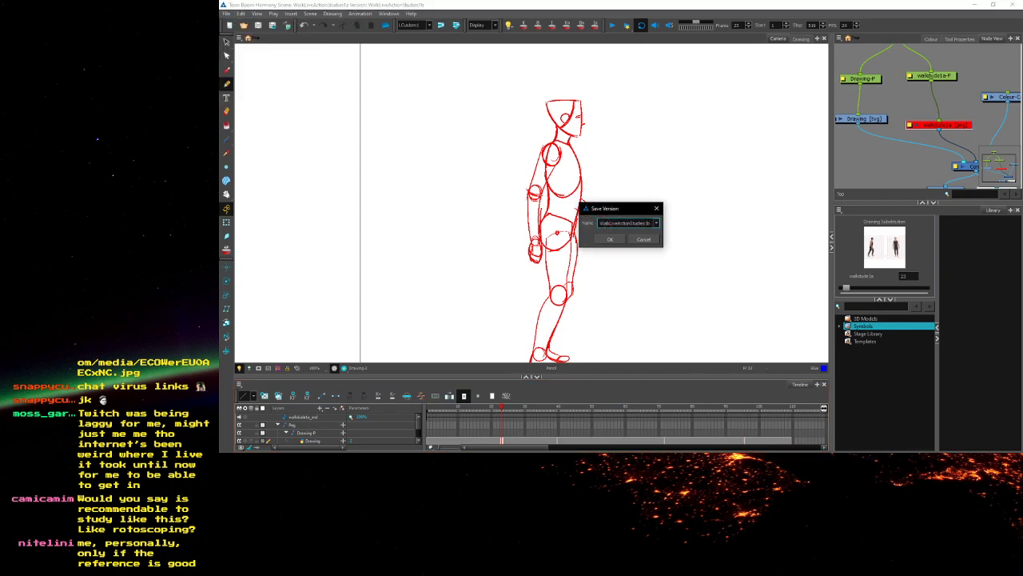
left_click(609, 239)
mouse_move(496, 410)
left_mouse_down()
mouse_move(454, 411)
mouse_move(764, 398)
mouse_move(429, 403)
left_mouse_up()
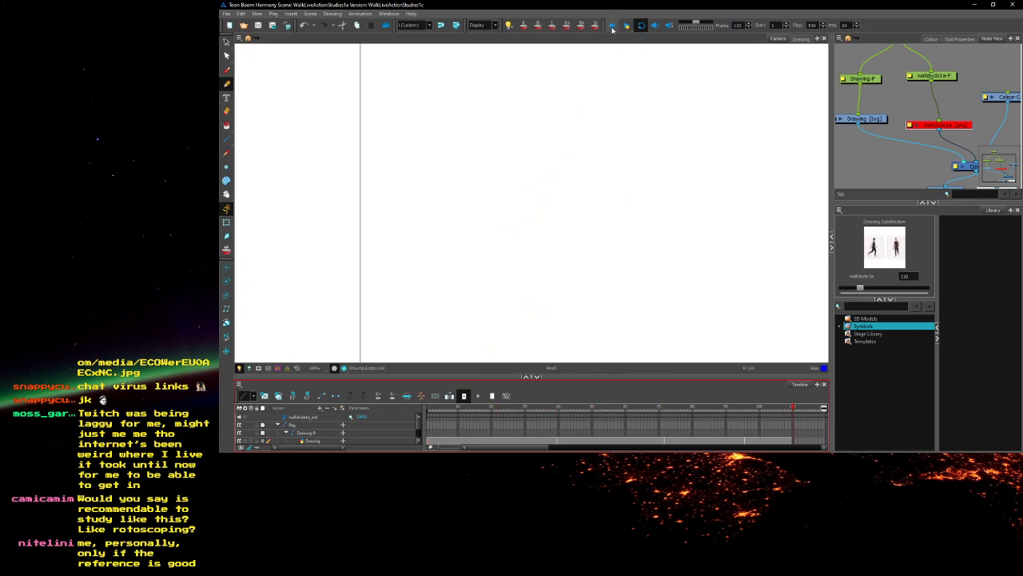
Add blue strokes at the base of the neck and along the lower rib cage of the last contact pose
left_click_drag(751, 409, 752, 381)
scroll(583, 193, "up", 1)
scroll(583, 193, "up", 1)
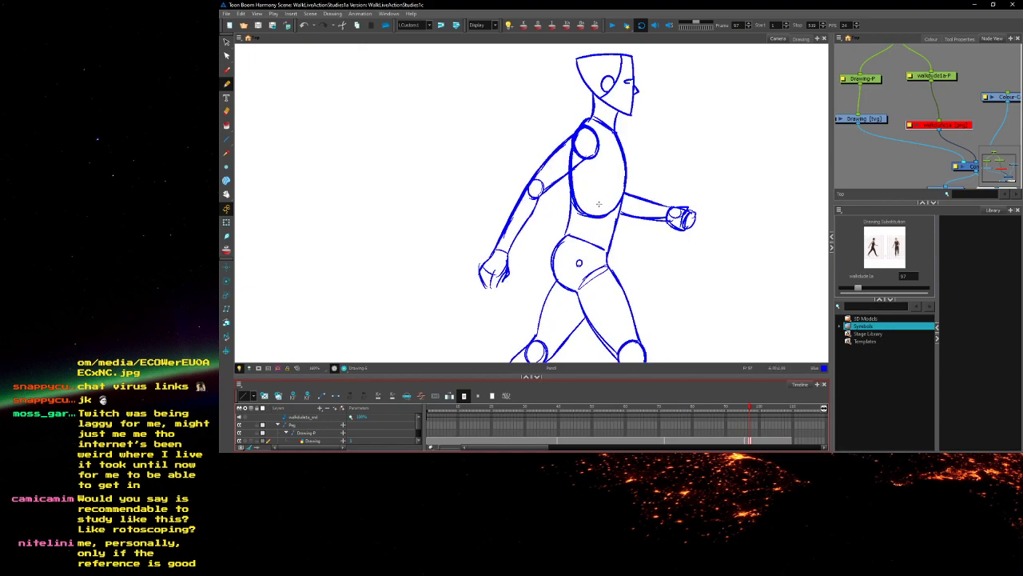
scroll(597, 210, "up", 1)
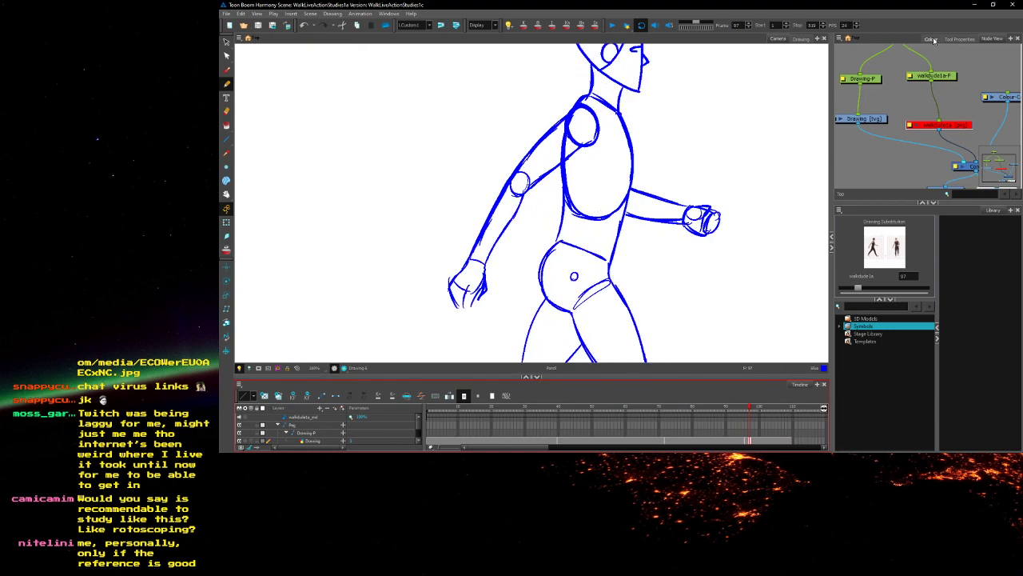
left_click(932, 39)
mouse_move(610, 100)
left_mouse_down()
mouse_move(597, 113)
mouse_move(615, 191)
left_mouse_up()
key("ctrl+z")
mouse_move(640, 162)
left_mouse_down()
mouse_move(625, 175)
mouse_move(654, 181)
left_mouse_up()
mouse_move(630, 267)
left_mouse_down()
mouse_move(635, 235)
mouse_move(630, 266)
mouse_move(665, 273)
mouse_move(620, 271)
mouse_move(653, 277)
left_mouse_up()
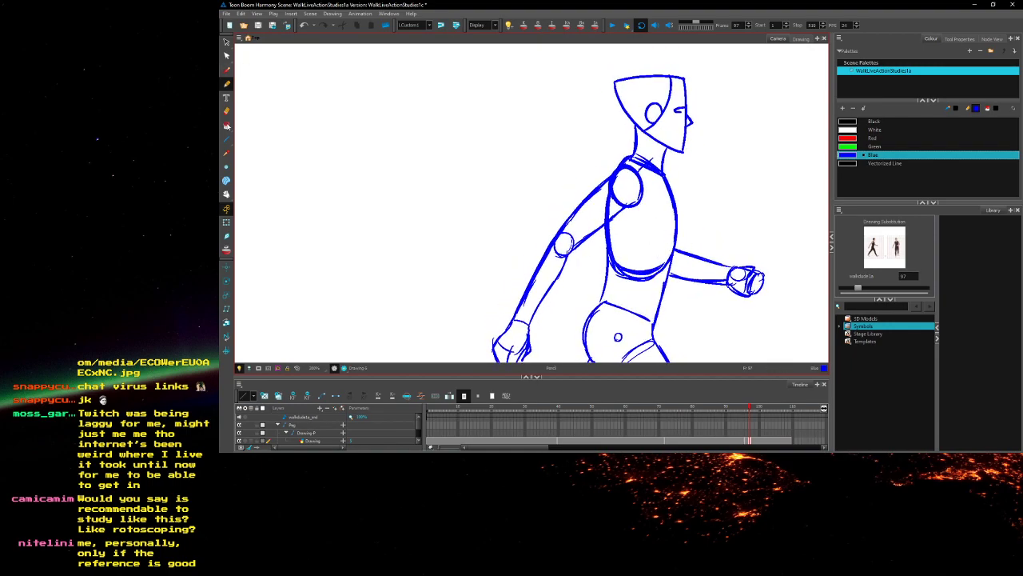
left_click(227, 111)
scroll(591, 255, "down", 2)
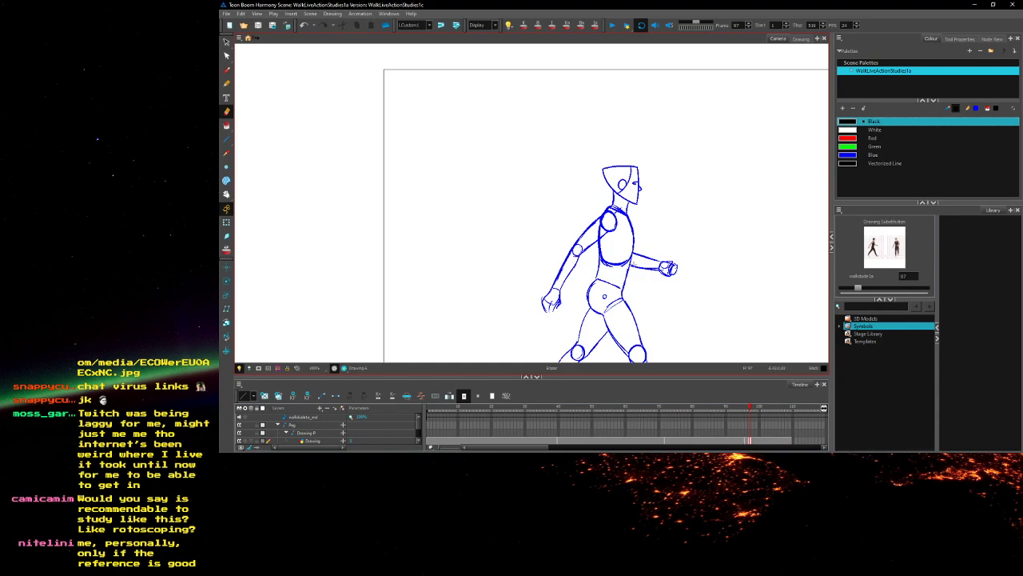
Step back frame by frame from the blue contact pose to the red contact pose to compare the drawings
key("comma")
key("comma")
key("comma")
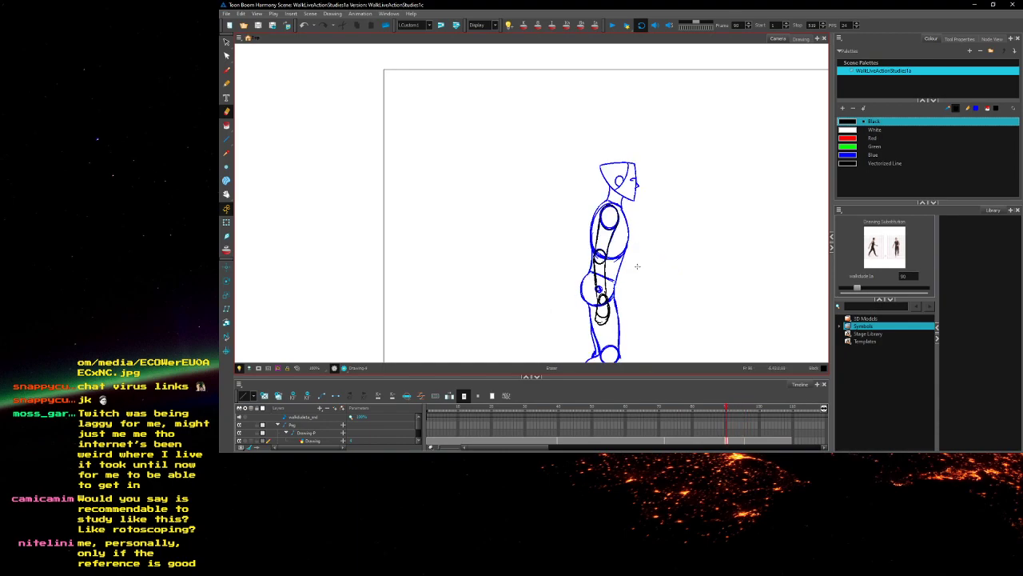
key("comma")
key("comma")
key("comma")
key("comma")
key("comma")
key("comma")
key("comma")
key("comma")
key("comma")
key("comma")
key("comma")
key("comma")
key("comma")
key("comma")
key("comma")
key("comma")
key("comma")
key("comma")
key("comma")
key("comma")
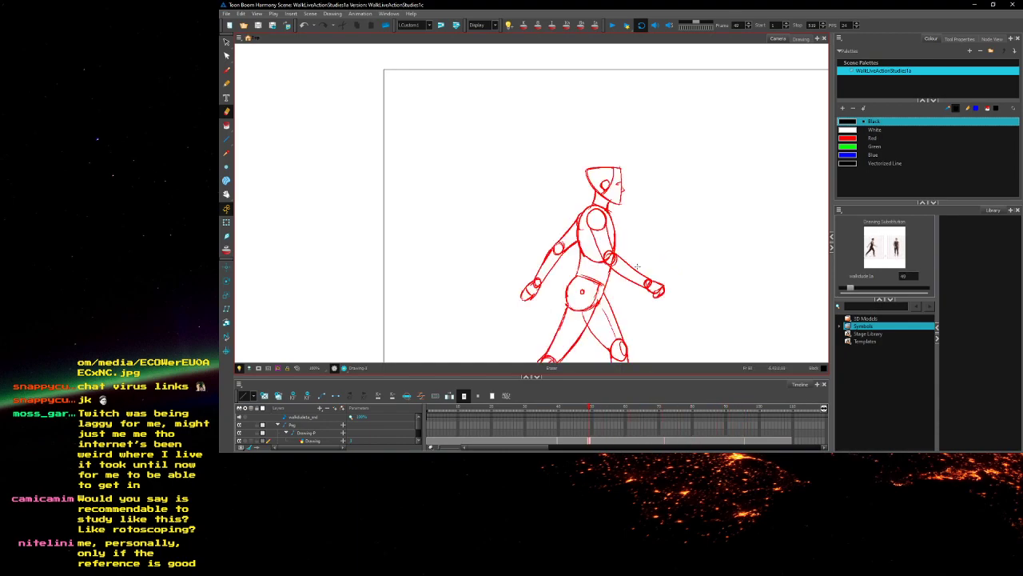
Reinforce the rib cage outline of the blue contact pose at frame 96 with further pencil strokes
left_click(746, 408)
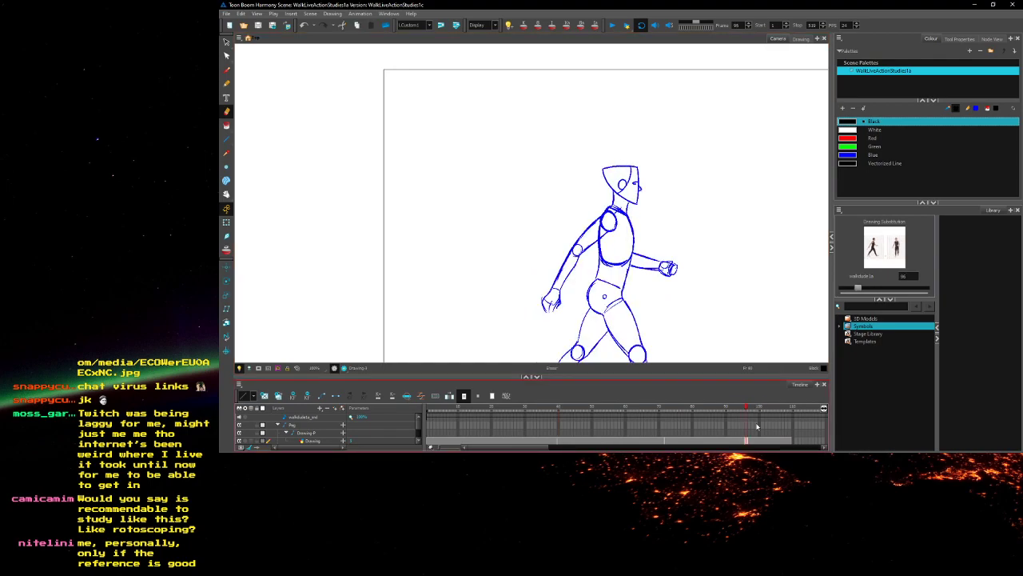
key("comma")
key("period")
key("2")
left_click(226, 83)
scroll(573, 228, "up", 1)
left_click_drag(619, 234, 614, 322)
mouse_move(699, 221)
left_mouse_down()
mouse_move(705, 303)
mouse_move(633, 331)
left_mouse_up()
scroll(679, 244, "down", 2)
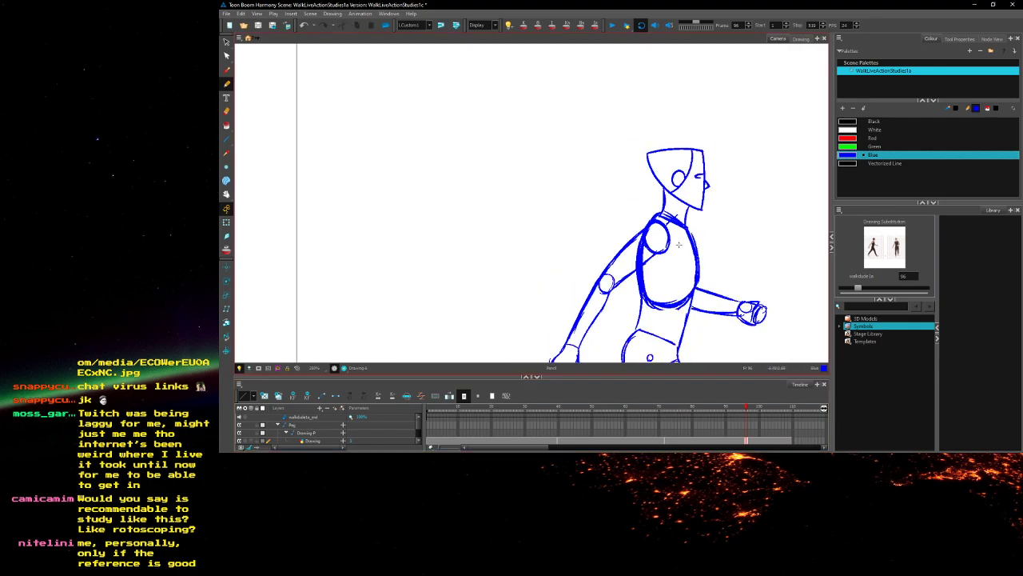
Play back the held key poses and scrub between the blue and red contact poses to check the timing
key("comma")
key("comma")
scroll(553, 183, "down", 1)
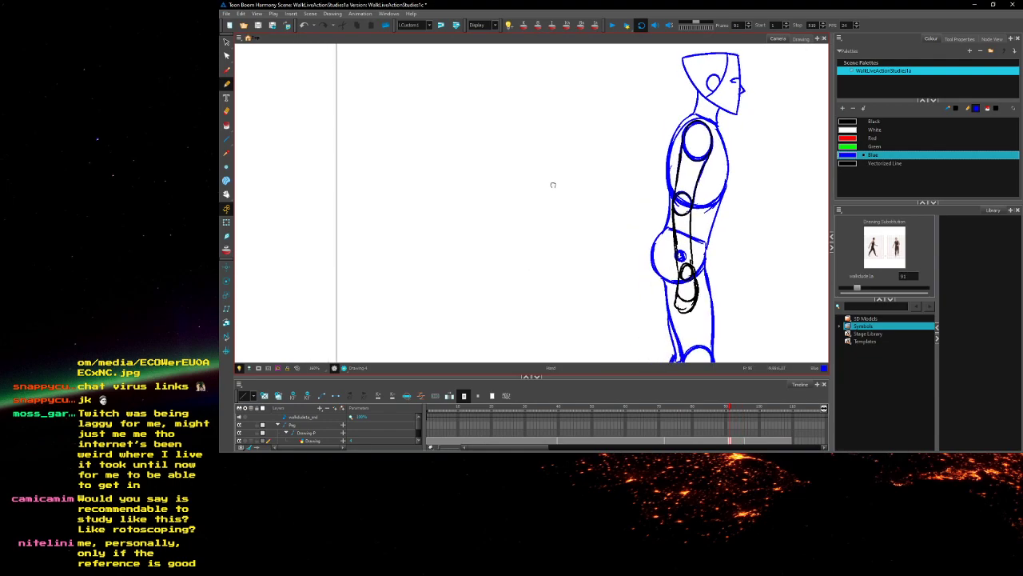
scroll(556, 144, "down", 3)
left_click_drag(726, 410, 525, 408)
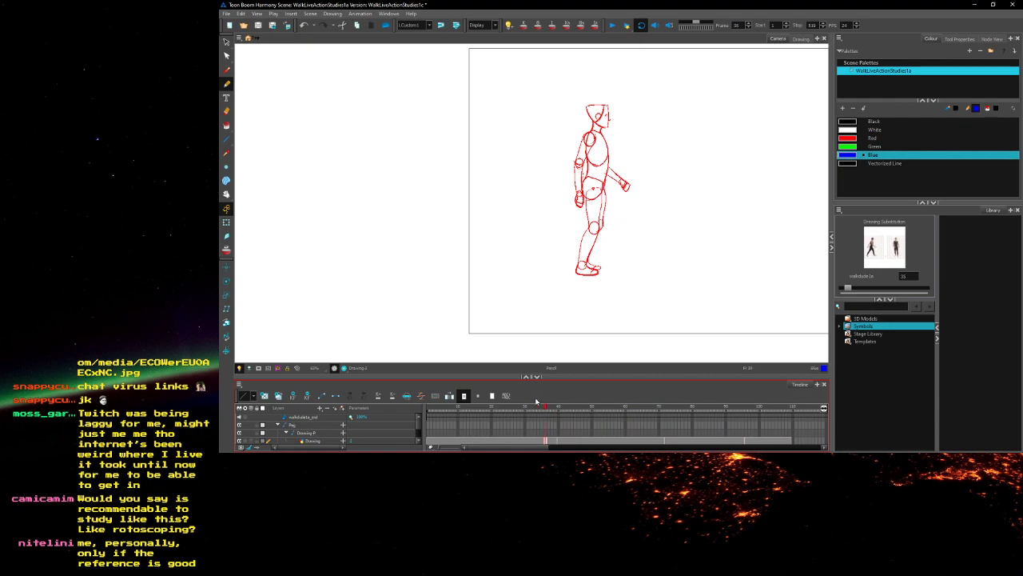
left_click(612, 27)
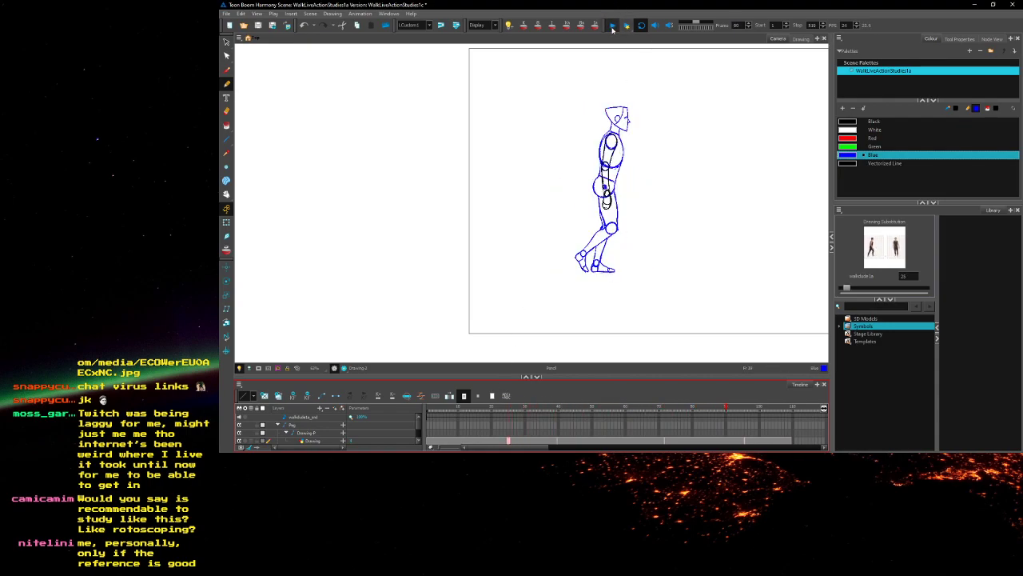
left_click(612, 27)
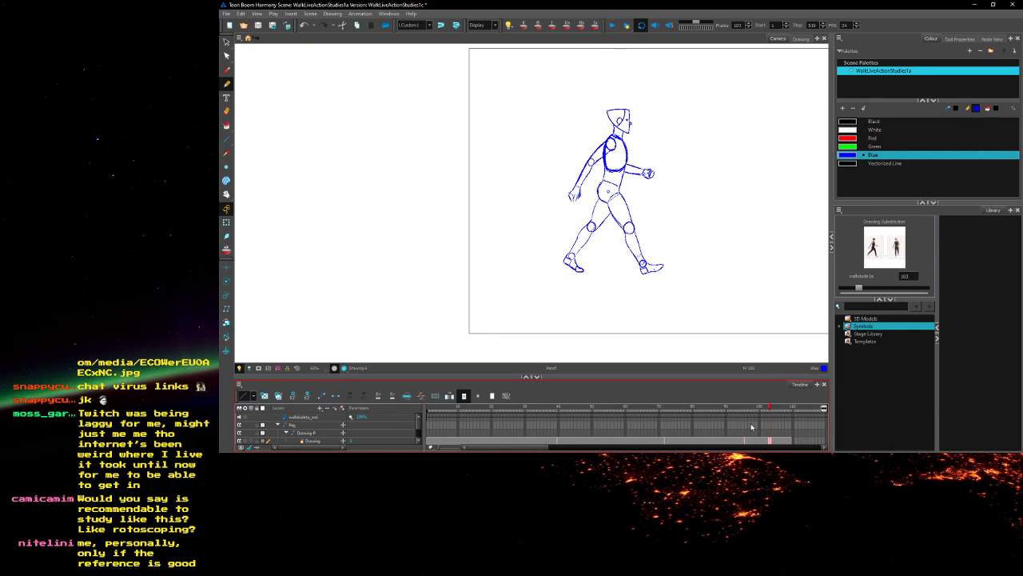
left_click_drag(709, 409, 604, 408)
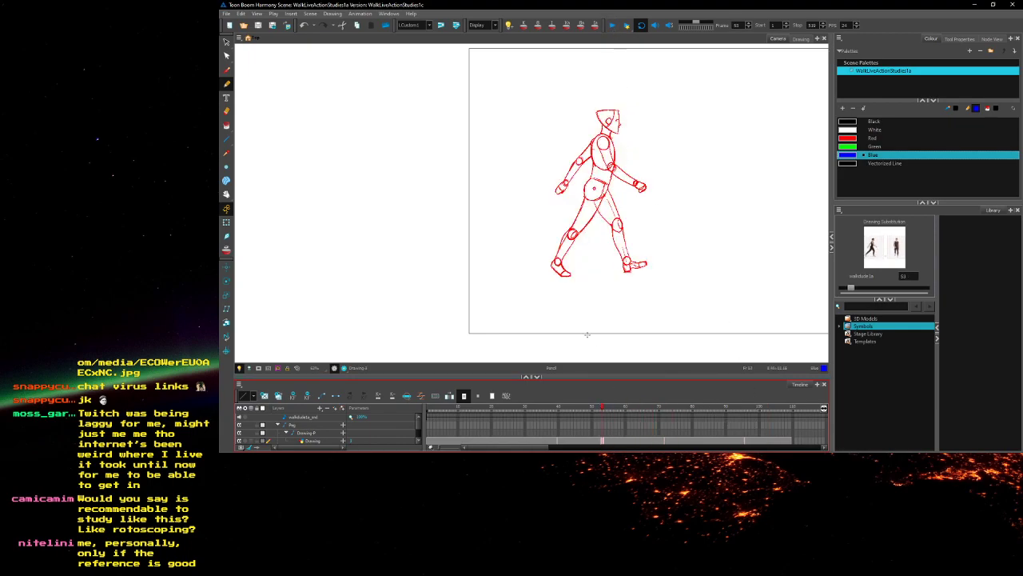
mouse_move(607, 406)
left_mouse_down()
mouse_move(630, 407)
mouse_move(608, 407)
left_mouse_up()
Re-enable the walkdude1a reference image node
left_click(959, 38)
left_click(992, 39)
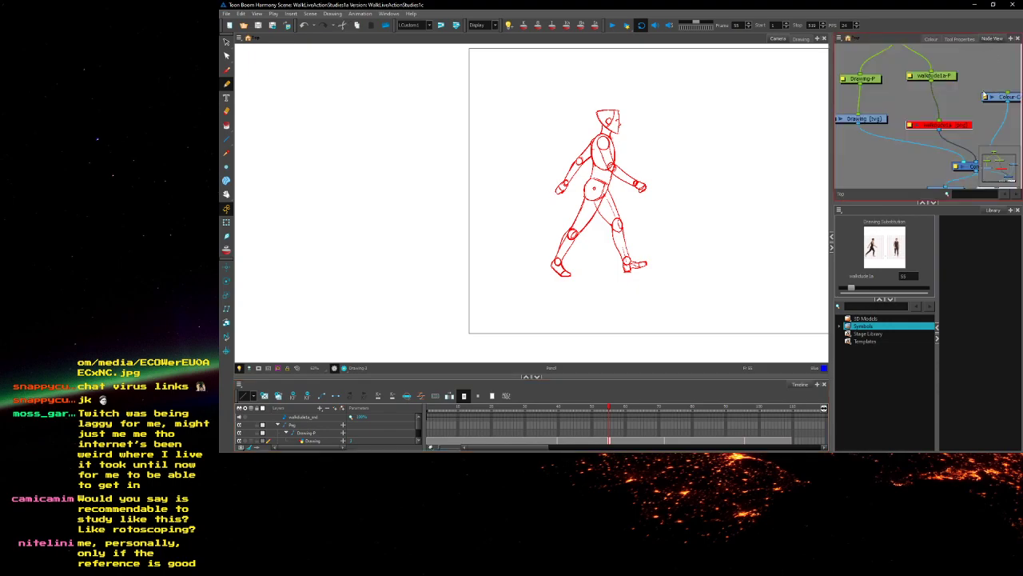
key("a")
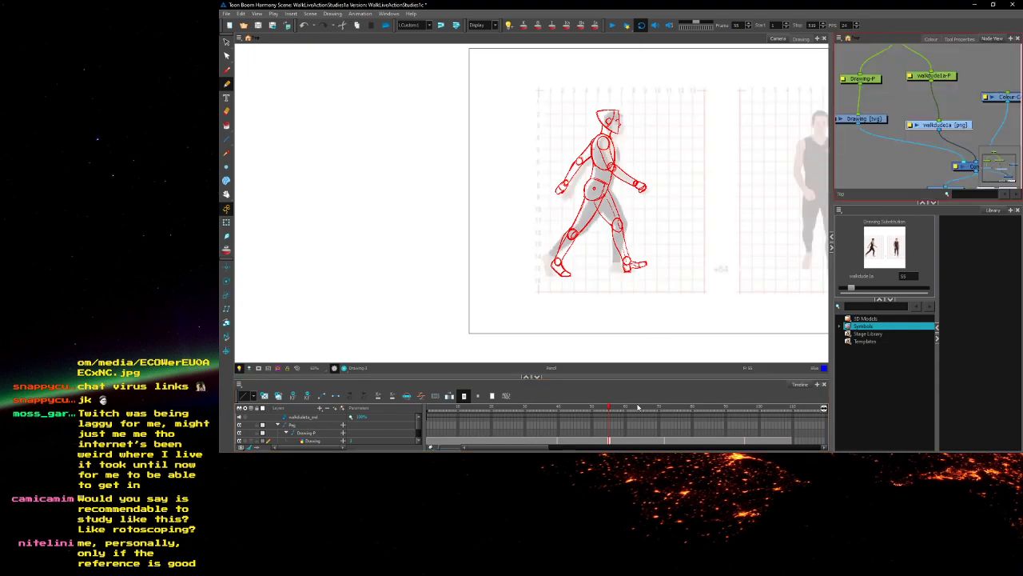
Scrub the red contact pose against the reference footage and play the animation over it
mouse_move(607, 409)
left_mouse_down()
mouse_move(631, 408)
mouse_move(613, 398)
left_mouse_up()
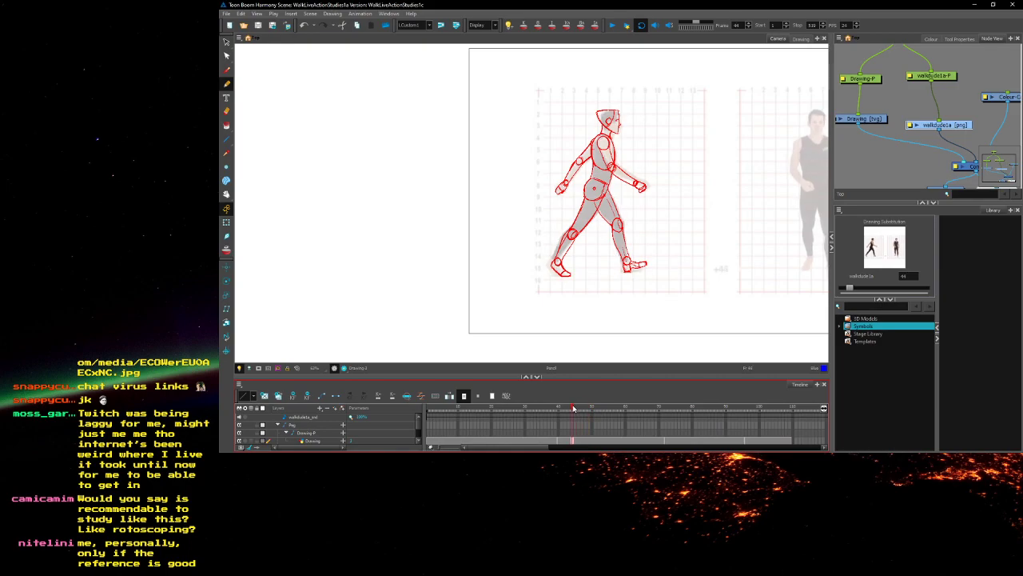
left_click_drag(615, 409, 585, 409)
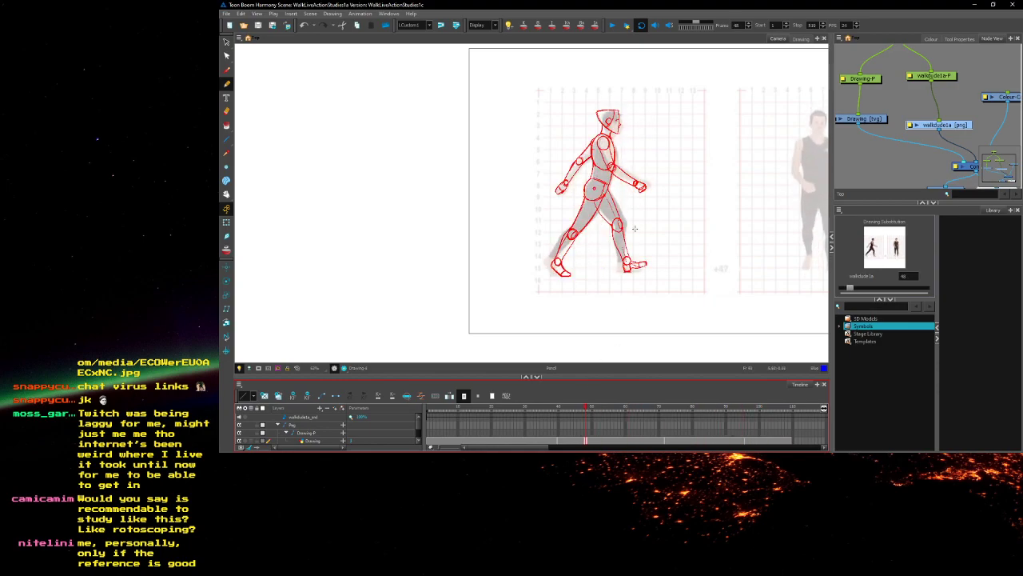
left_click(612, 28)
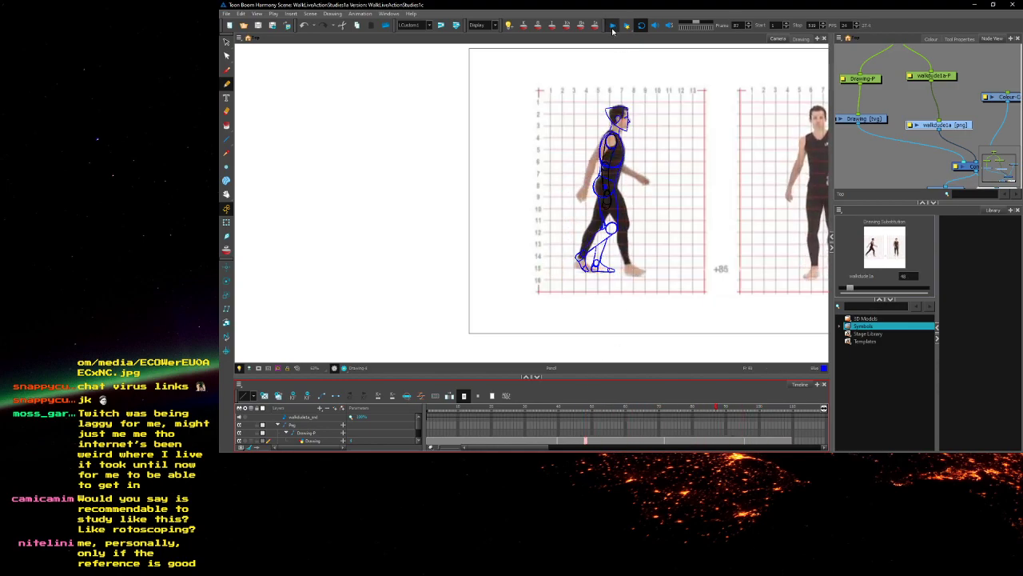
Scrub through the held red and blue key poses and compare their timing with the live-action walk footage
mouse_move(735, 409)
left_mouse_down()
mouse_move(695, 408)
mouse_move(760, 407)
mouse_move(560, 389)
mouse_move(633, 387)
mouse_move(605, 387)
mouse_move(624, 389)
left_mouse_up()
left_click_drag(577, 386, 542, 384)
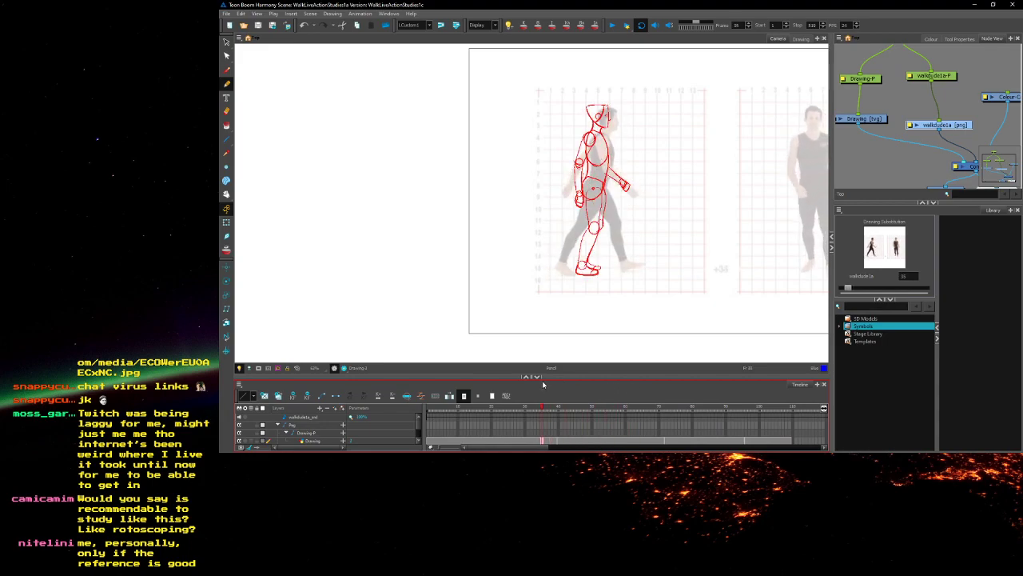
left_click_drag(624, 390, 655, 392)
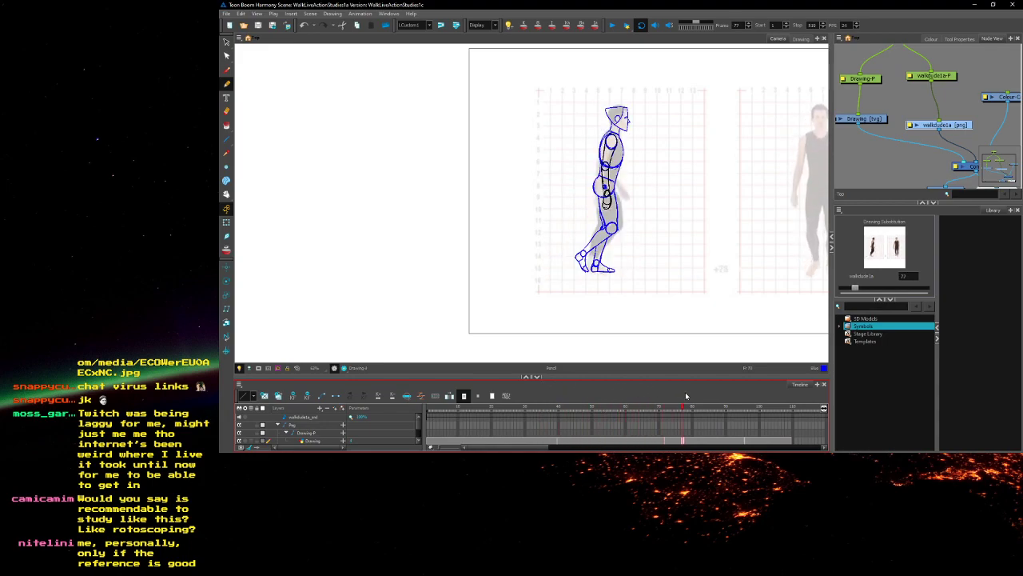
left_click_drag(748, 398, 768, 396)
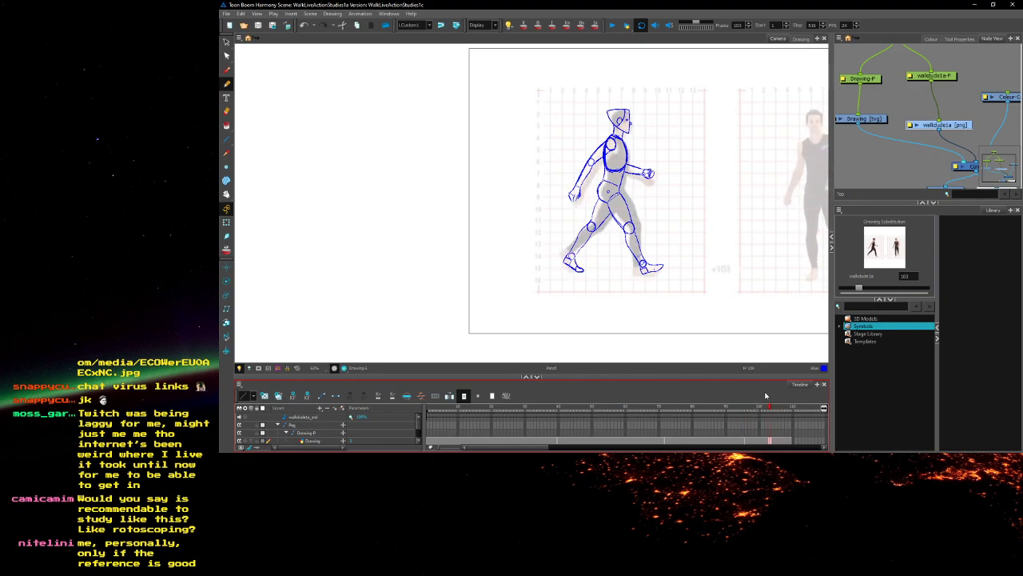
mouse_move(581, 397)
left_mouse_down()
mouse_move(564, 397)
mouse_move(625, 401)
mouse_move(559, 400)
mouse_move(634, 405)
mouse_move(554, 404)
mouse_move(804, 403)
left_mouse_up()
mouse_move(653, 401)
left_mouse_down()
mouse_move(448, 406)
mouse_move(616, 407)
mouse_move(489, 407)
mouse_move(584, 407)
left_mouse_up()
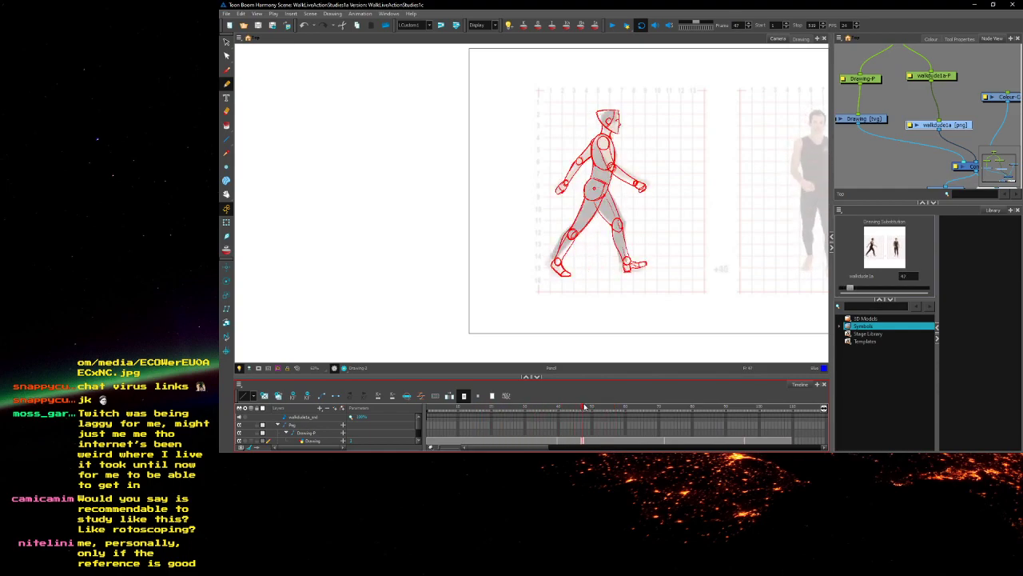
mouse_move(523, 407)
left_mouse_down()
mouse_move(841, 398)
mouse_move(512, 405)
mouse_move(661, 406)
left_mouse_up()
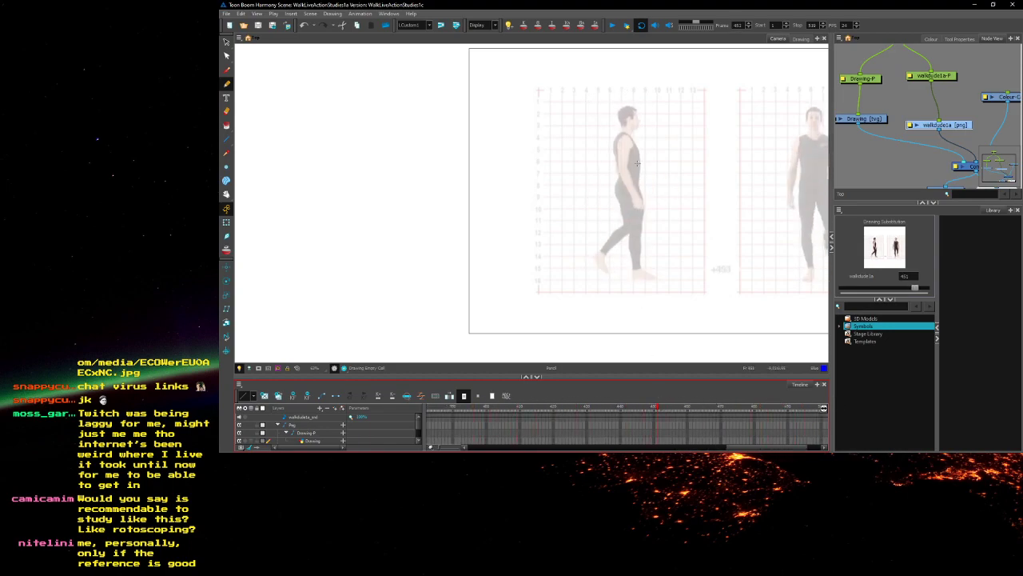
Clear the Drawing layer's exposure of the red contact pose from frame 56 up to the next key pose
left_click_drag(775, 446, 518, 438)
mouse_move(697, 409)
left_mouse_down()
mouse_move(643, 407)
mouse_move(784, 407)
mouse_move(639, 397)
mouse_move(747, 404)
mouse_move(583, 414)
mouse_move(743, 428)
mouse_move(545, 431)
mouse_move(593, 430)
left_mouse_up()
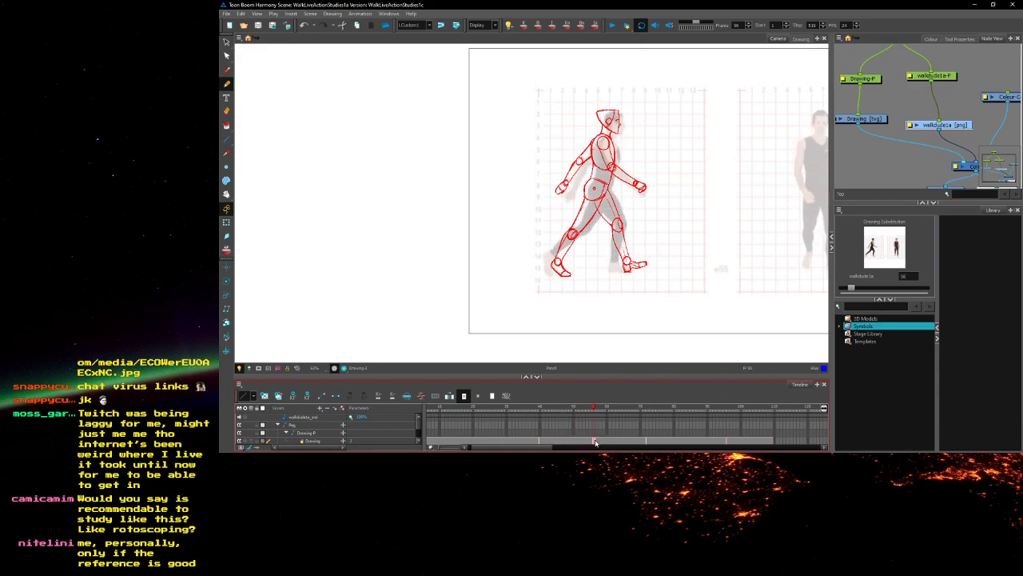
left_click(596, 441)
left_click(646, 441, "shift")
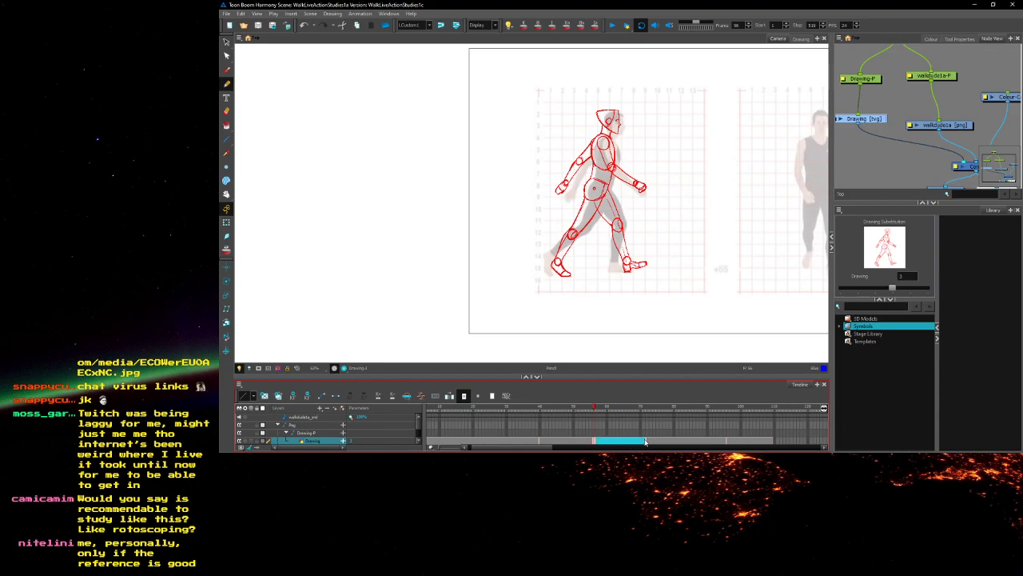
key("Delete")
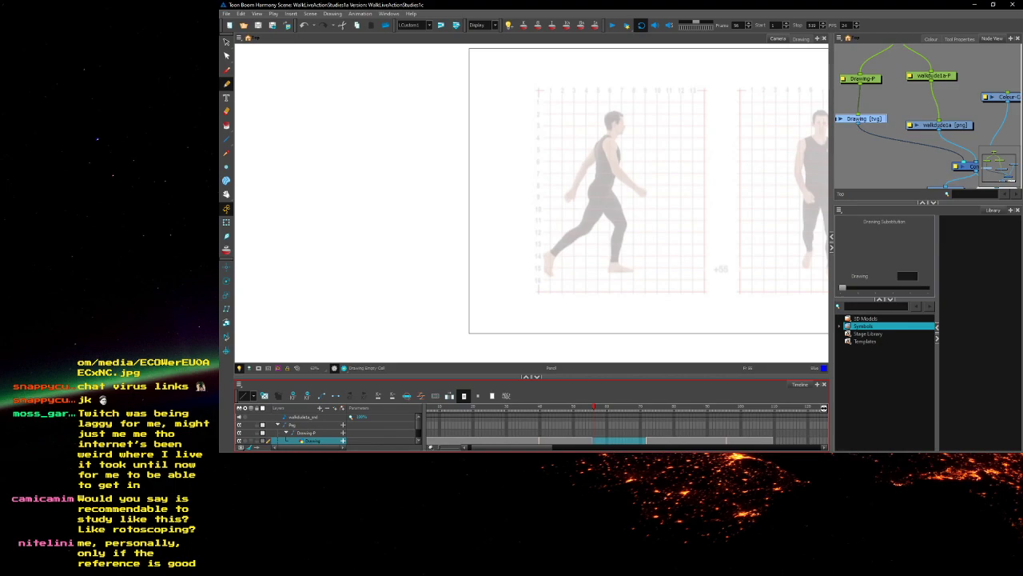
Show the previous pose as onion skin on the empty frame 56 and display the colour palette
key("ctrl+z")
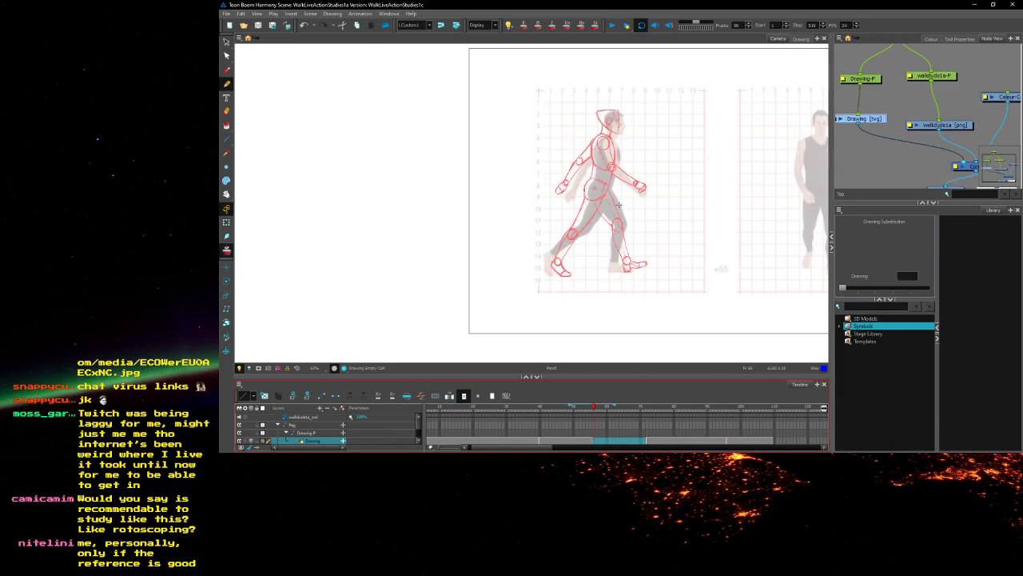
scroll(619, 206, "up", 3)
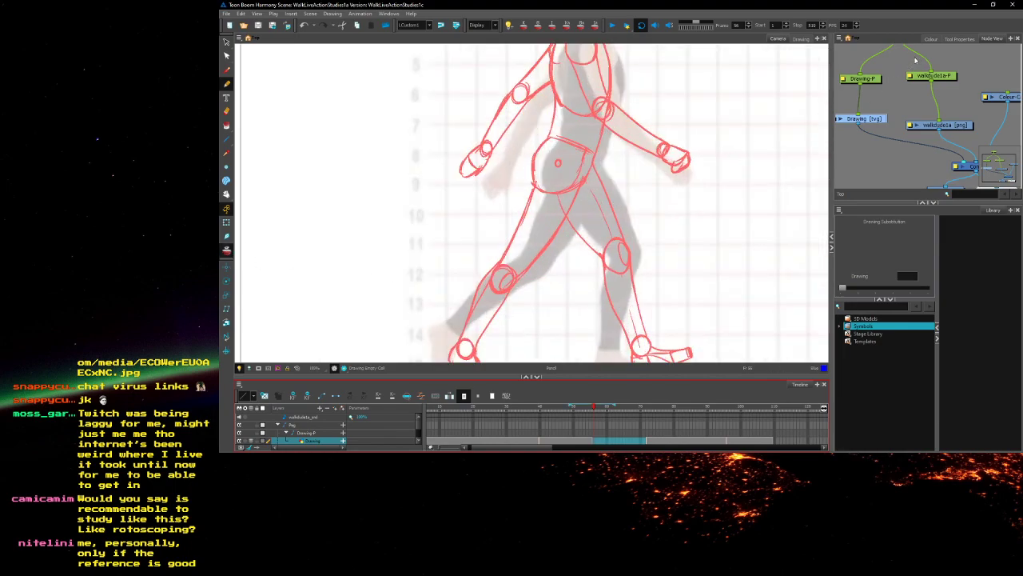
left_click(931, 39)
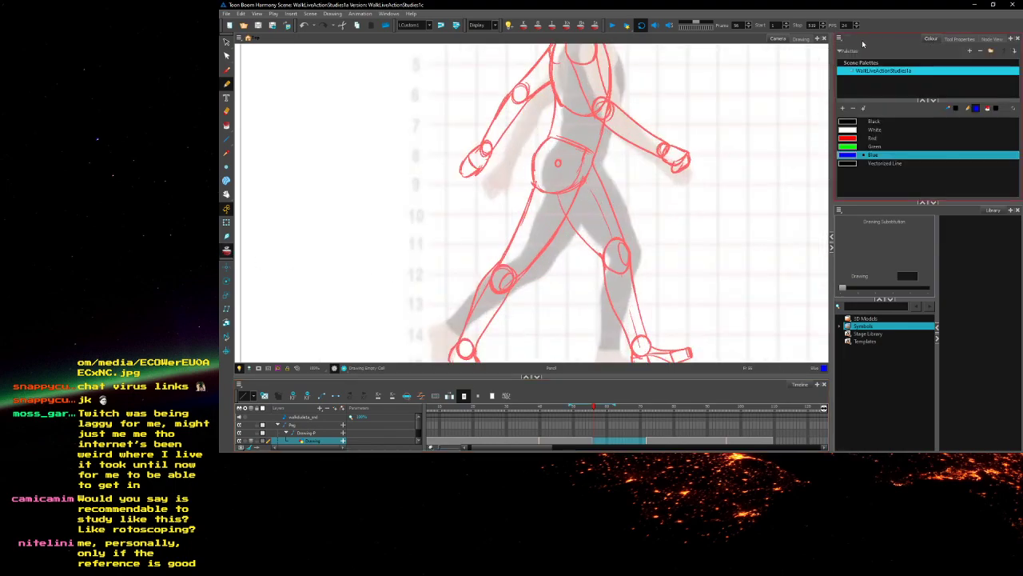
scroll(759, 136, "down", 2)
scroll(660, 151, "up", 2)
scroll(657, 151, "down", 3)
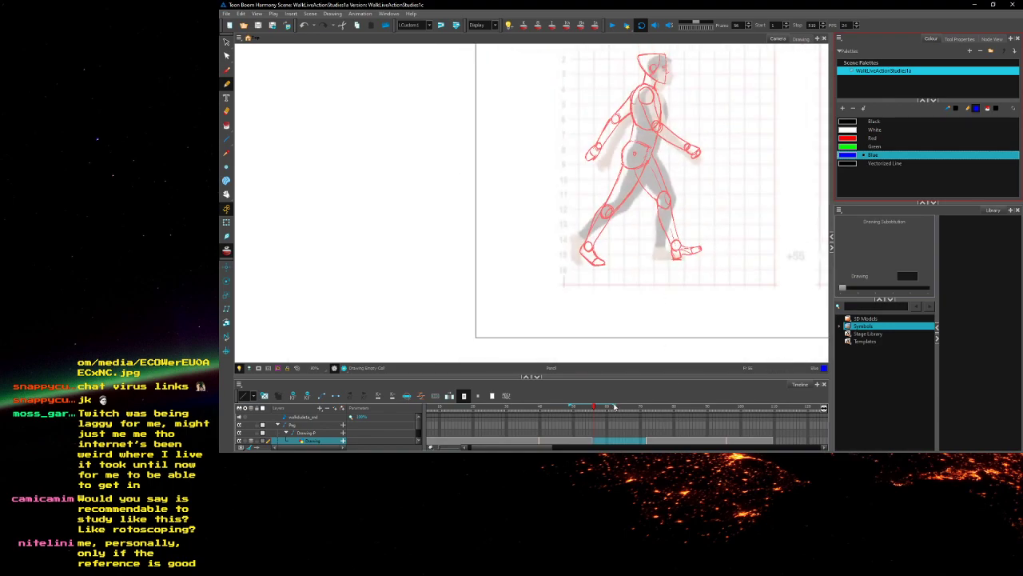
Try extending the onion skin range forward to include the next key pose
left_click_drag(614, 406, 654, 404)
scroll(648, 262, "down", 3)
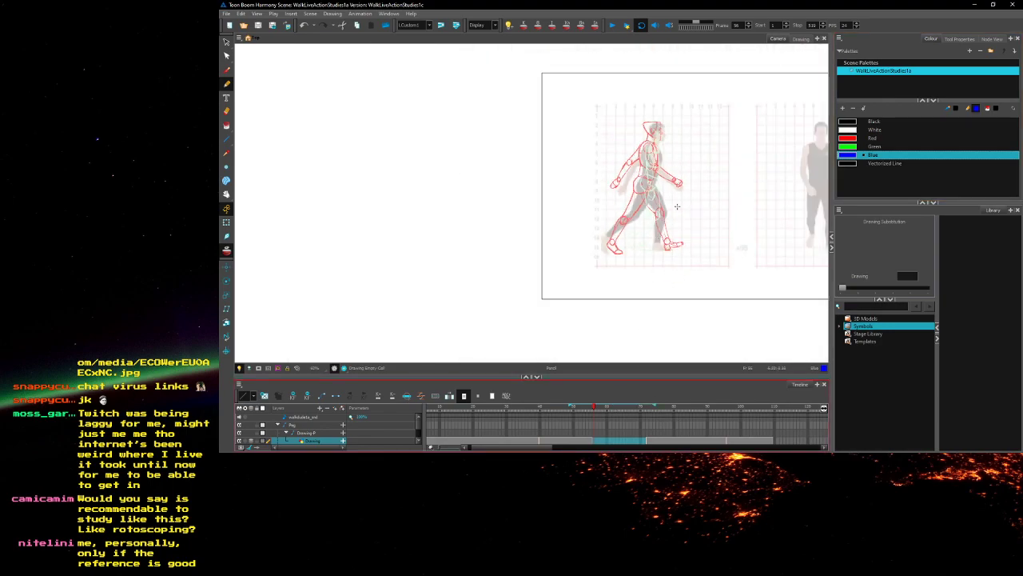
scroll(679, 174, "up", 4)
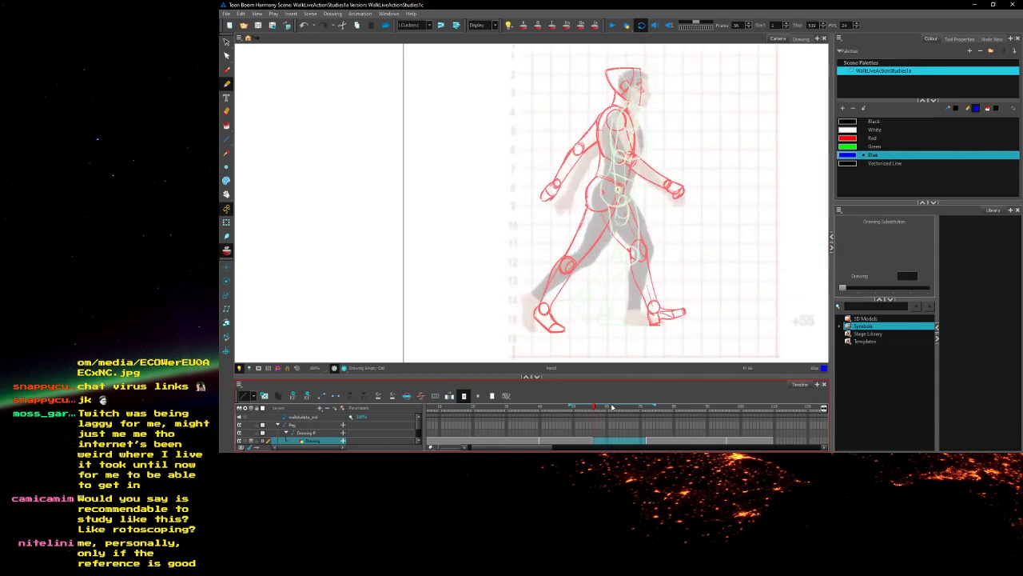
left_click_drag(653, 407, 614, 405)
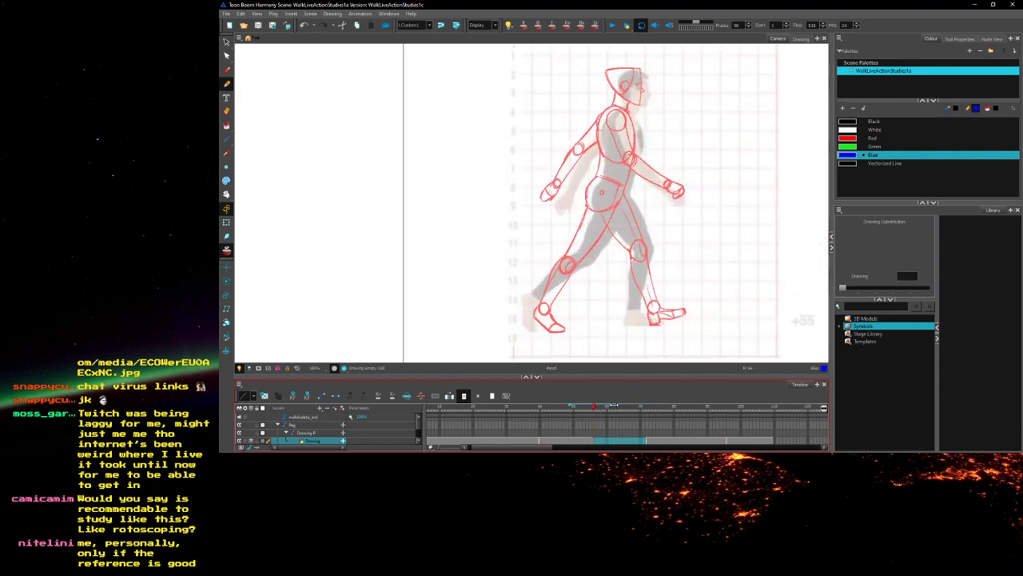
scroll(611, 229, "up", 1)
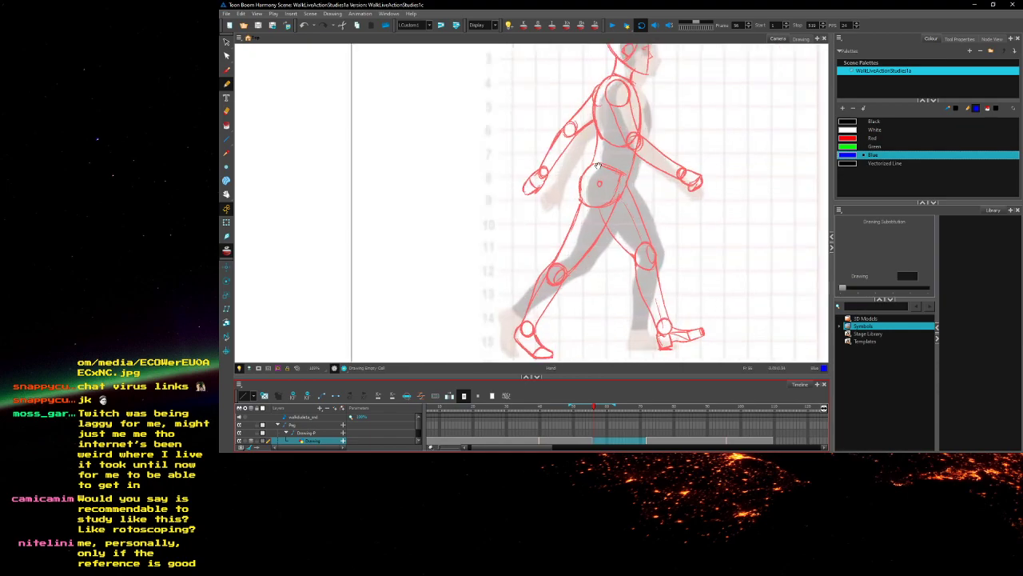
scroll(599, 167, "down", 1)
scroll(587, 228, "up", 1)
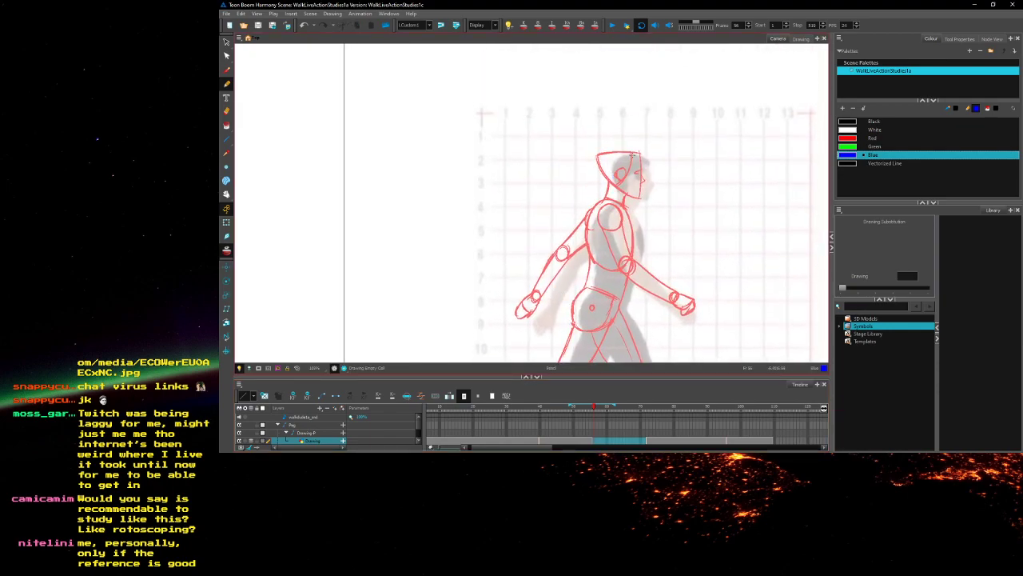
scroll(631, 155, "up", 2)
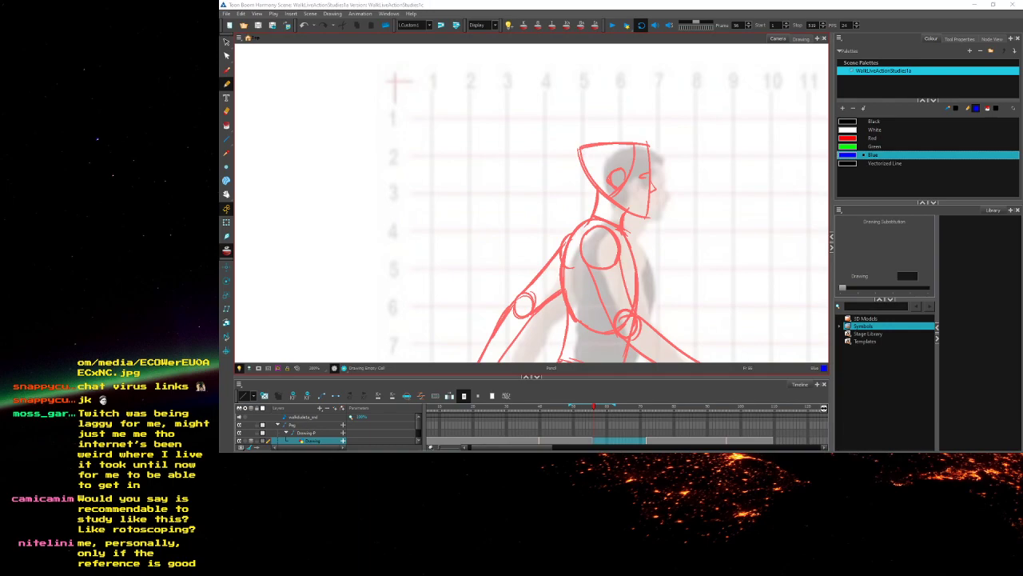
Switch to the browser's "jungle book walk milt kahl gif" image results and preview the Jungle Book pencil-test GIFs from Sakugabooru and Gifer
left_click_drag(1022, 103, 571, 25)
scroll(697, 149, "down", 2)
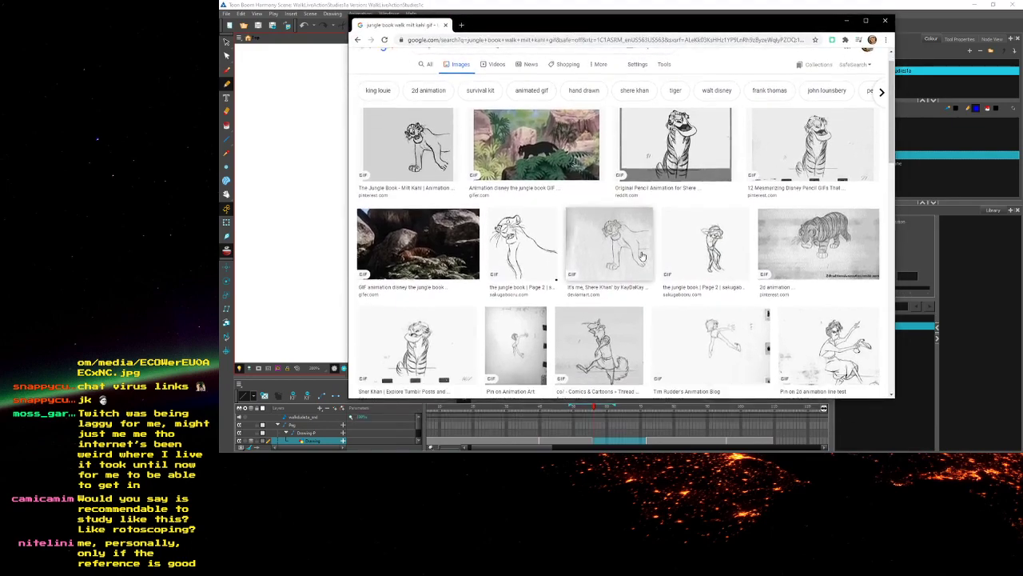
left_click(694, 147)
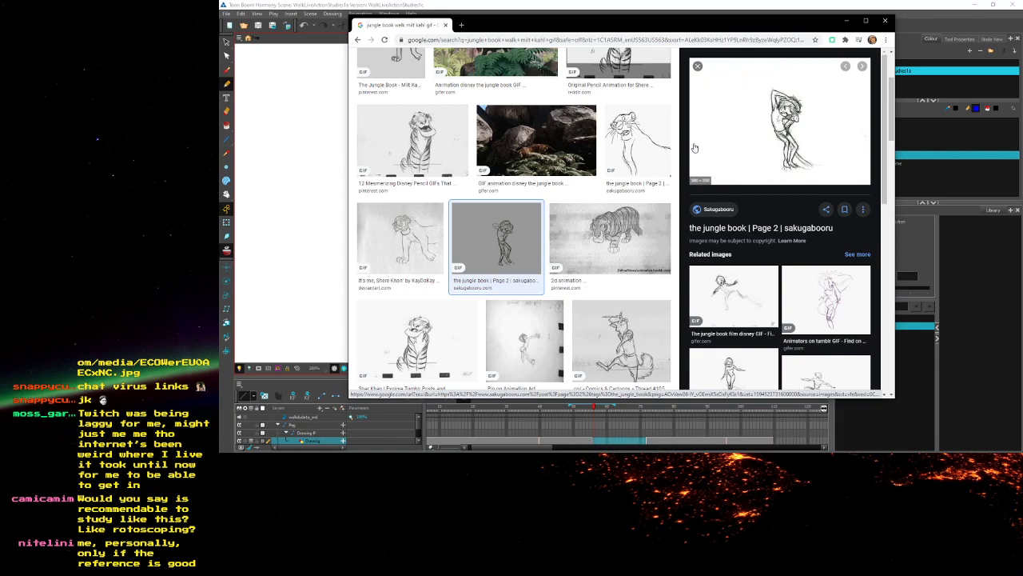
left_click(733, 281)
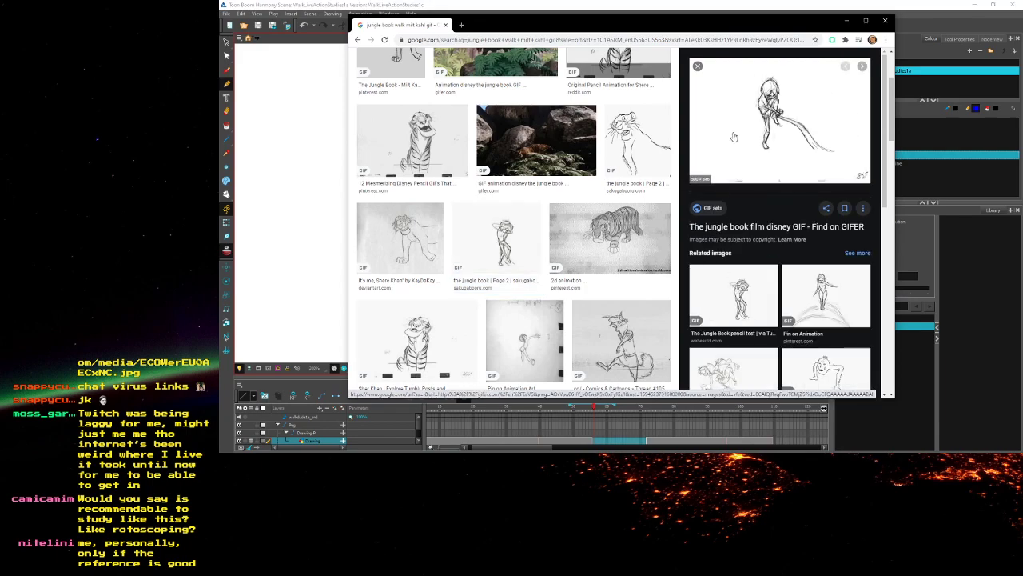
Preview the "Pin on Animation Art" pencil test and look through the remaining image results for a walk animation
scroll(764, 220, "up", 1)
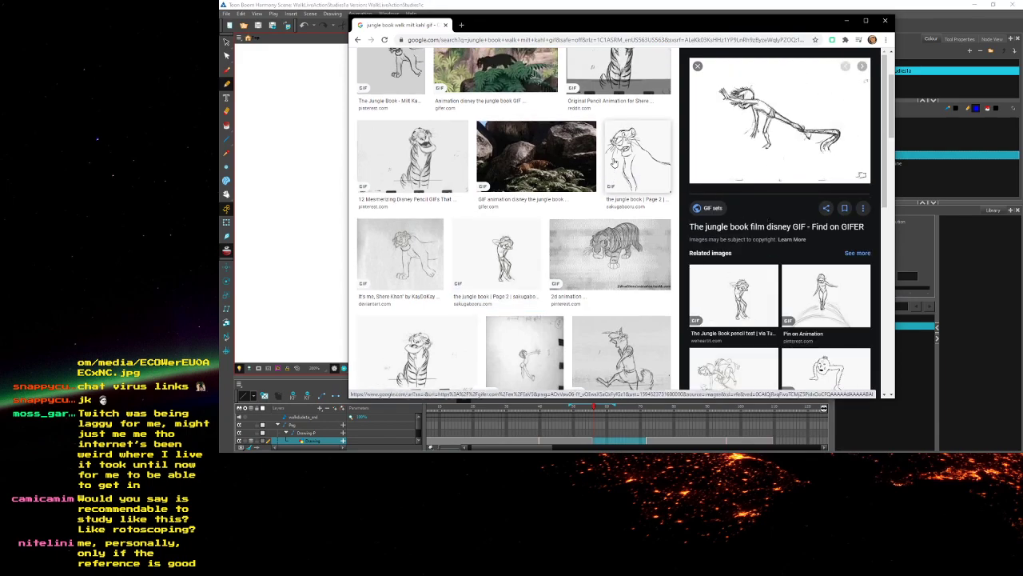
scroll(547, 205, "down", 2)
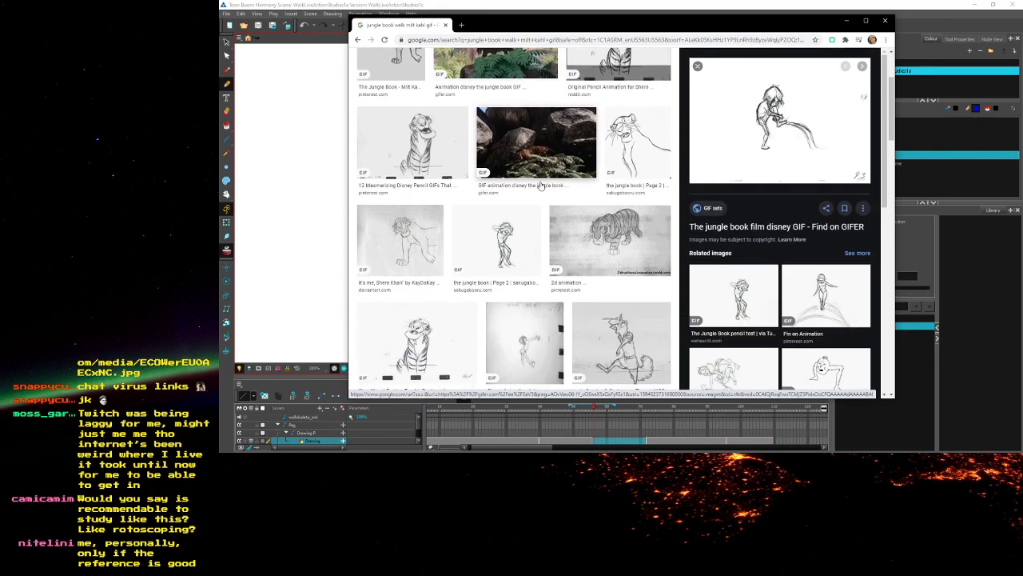
scroll(547, 206, "down", 1)
left_click(534, 243)
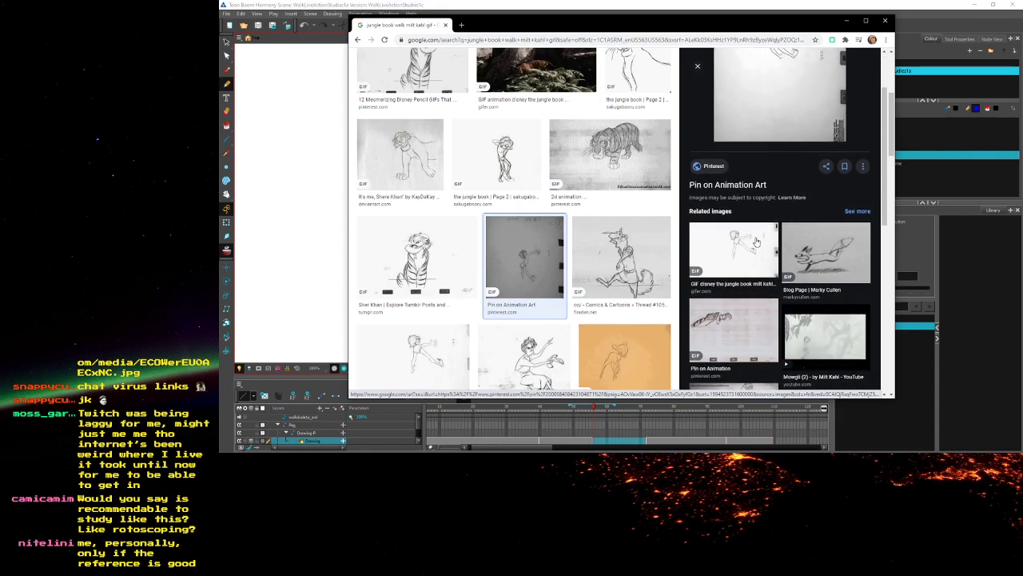
scroll(435, 243, "down", 1)
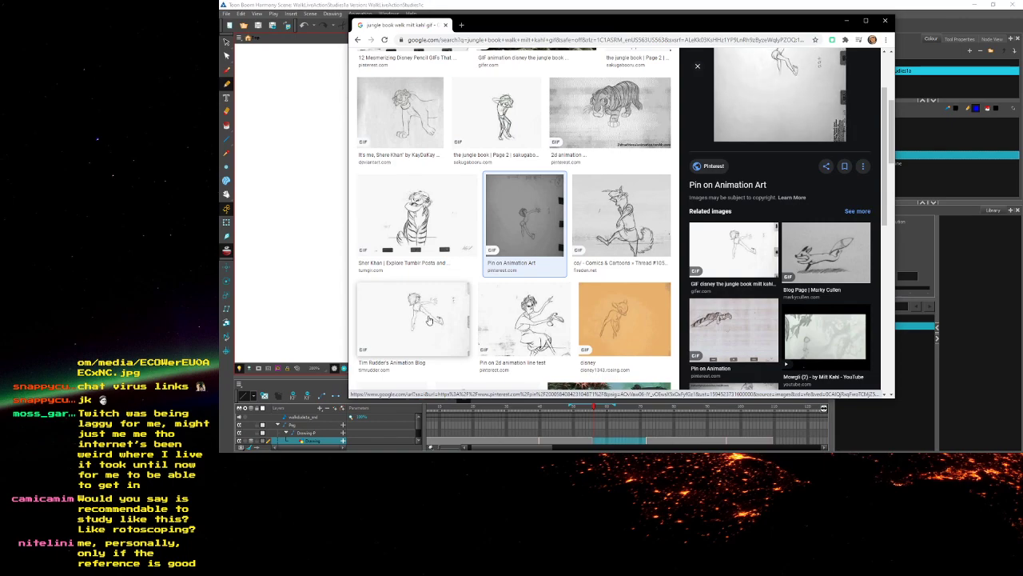
scroll(541, 316, "down", 1)
scroll(542, 316, "down", 4)
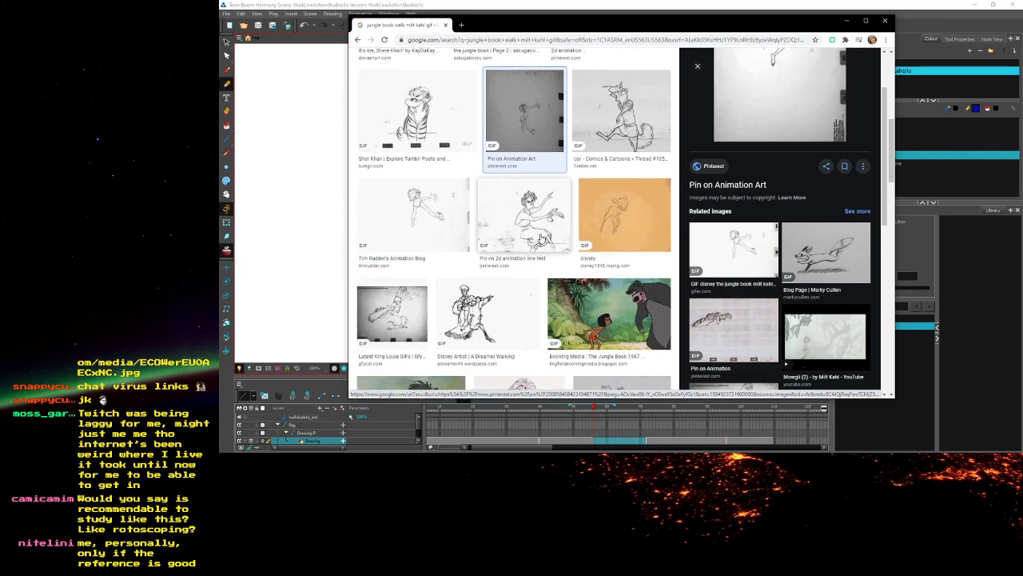
scroll(582, 262, "down", 2)
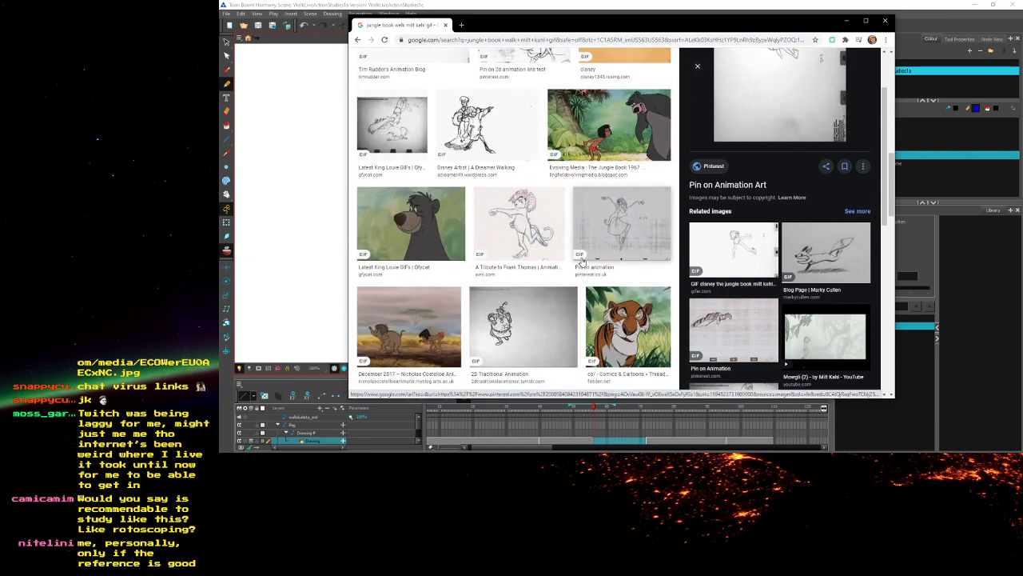
scroll(581, 262, "up", 10)
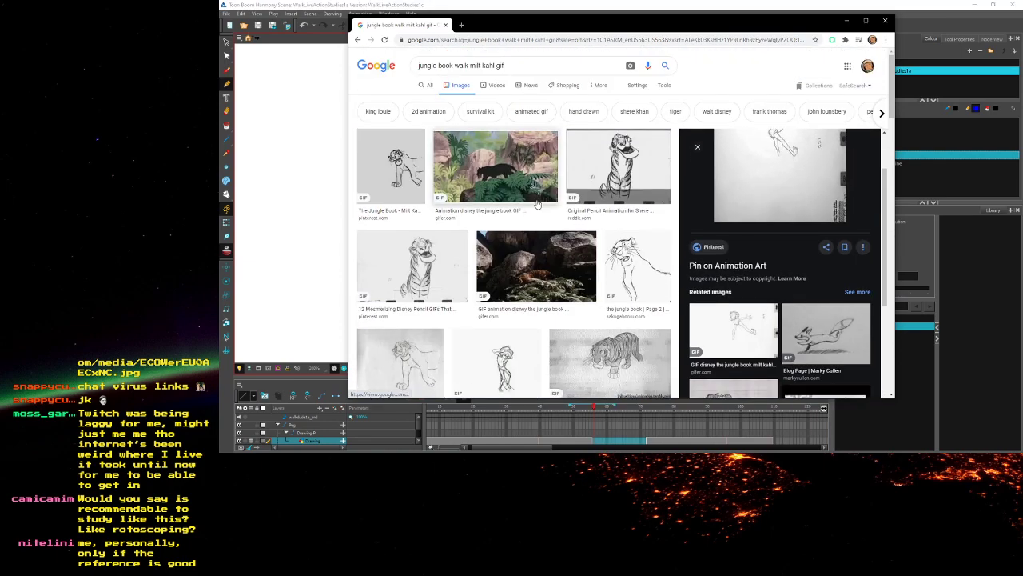
Preview the Bagheera walk GIF, the related Mowgli clips and the "Disney's The Jungle Book Frame By Frame" GIF
left_click(504, 177)
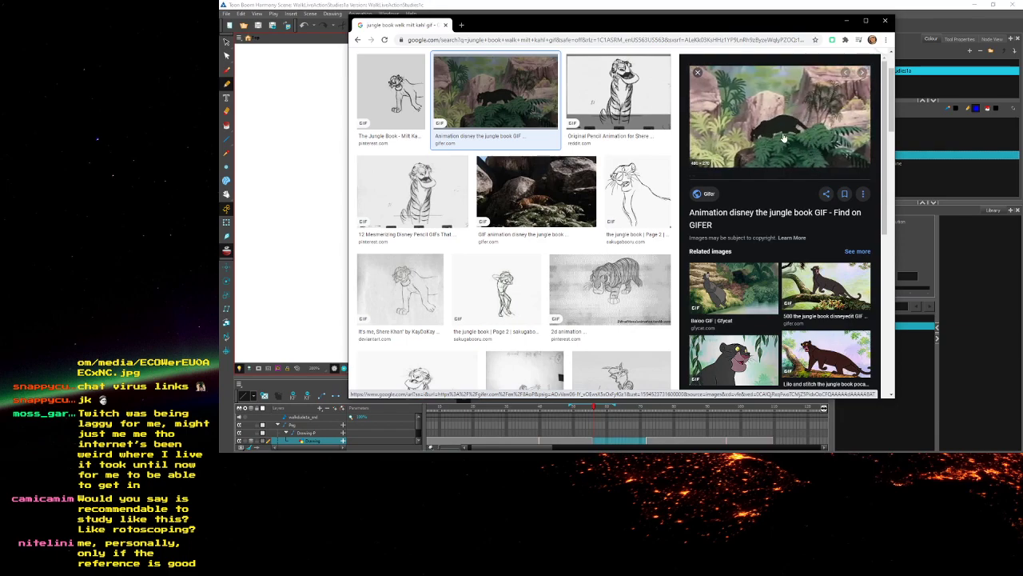
scroll(797, 268, "down", 3)
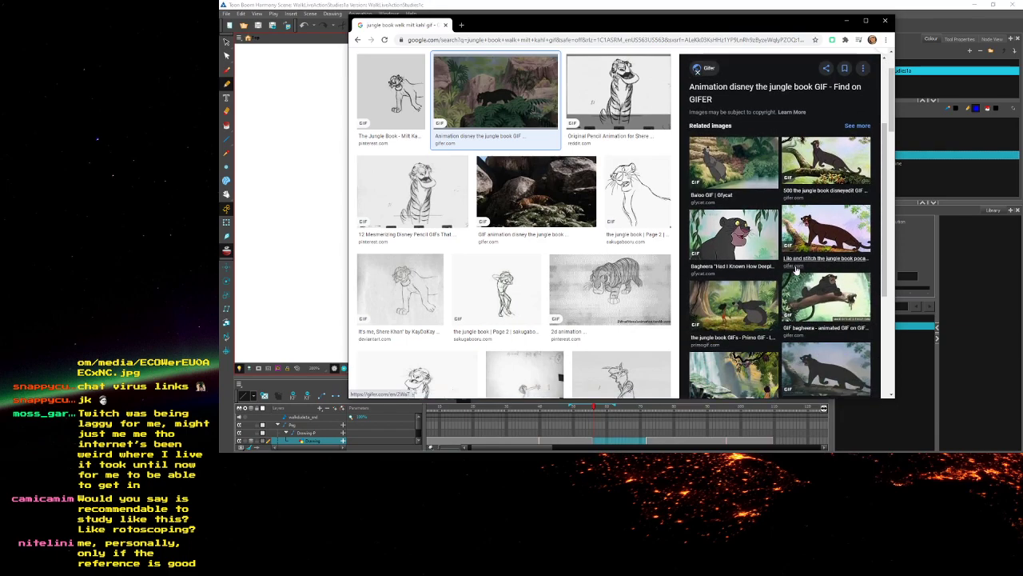
scroll(796, 272, "down", 3)
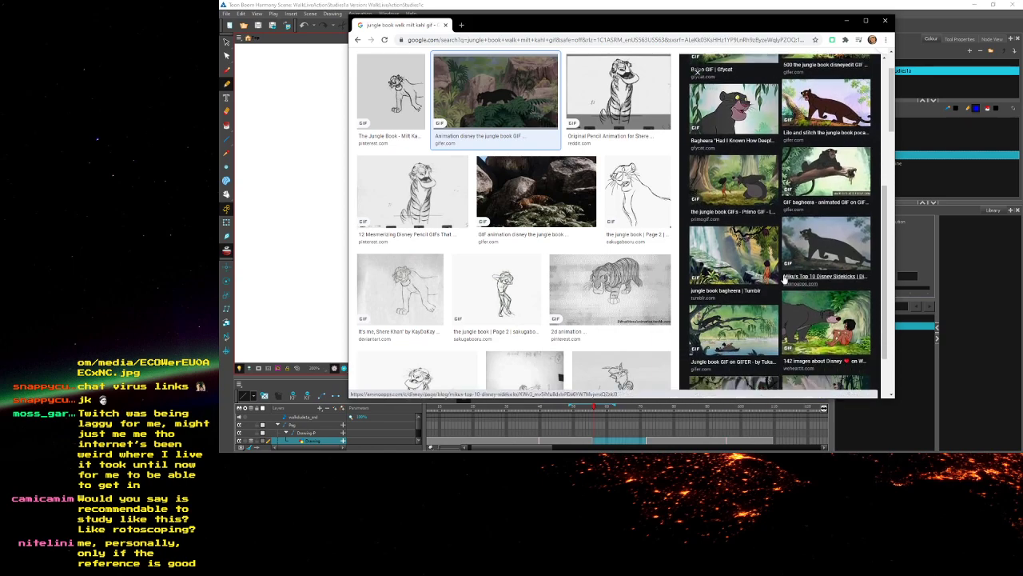
left_click(750, 247)
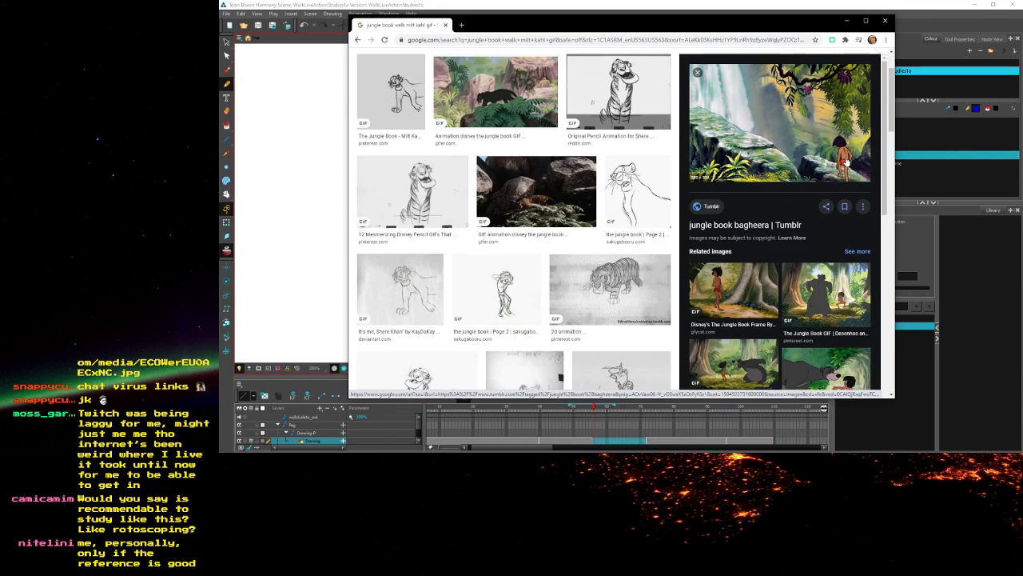
left_click(741, 292)
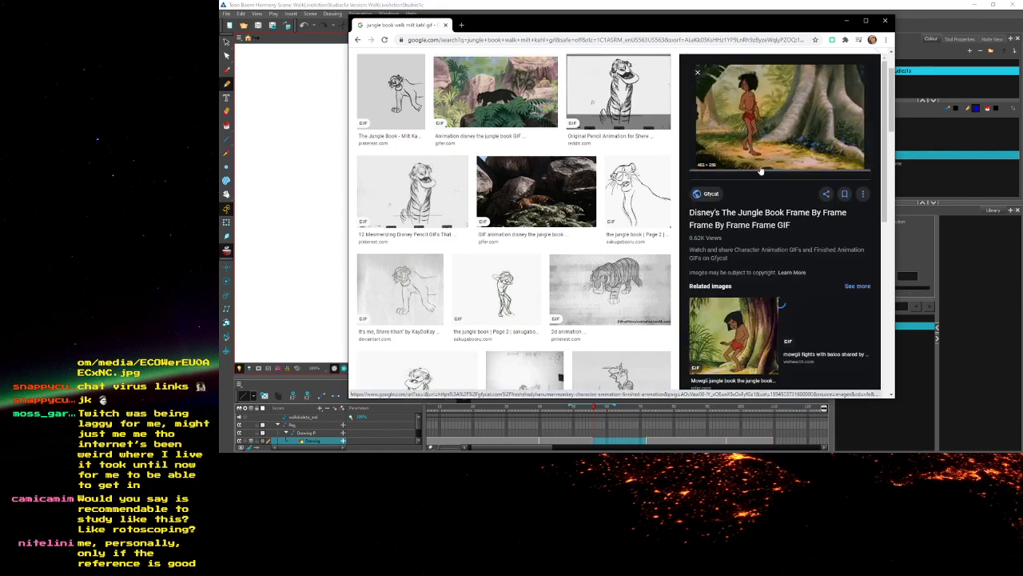
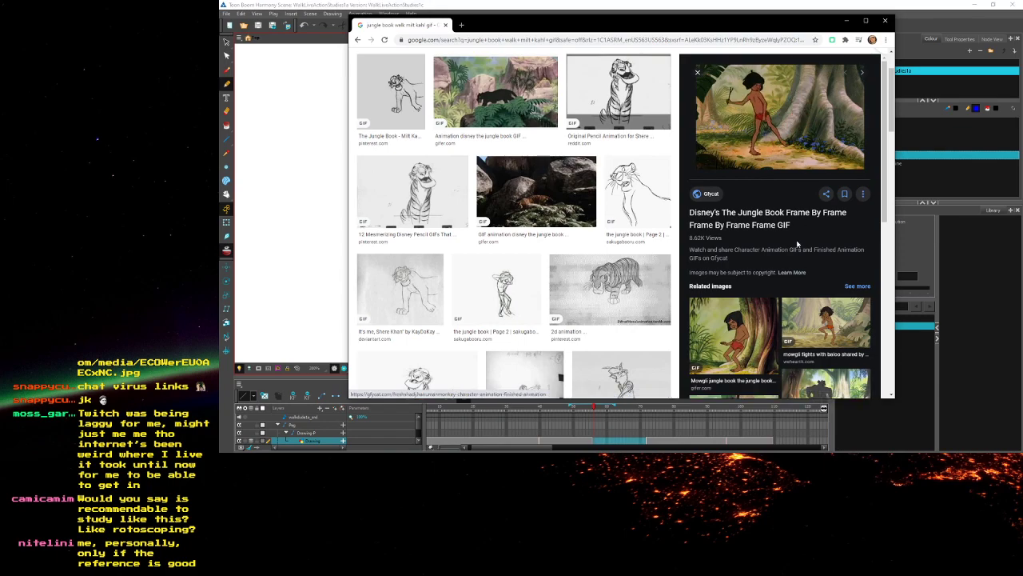
scroll(803, 260, "down", 2)
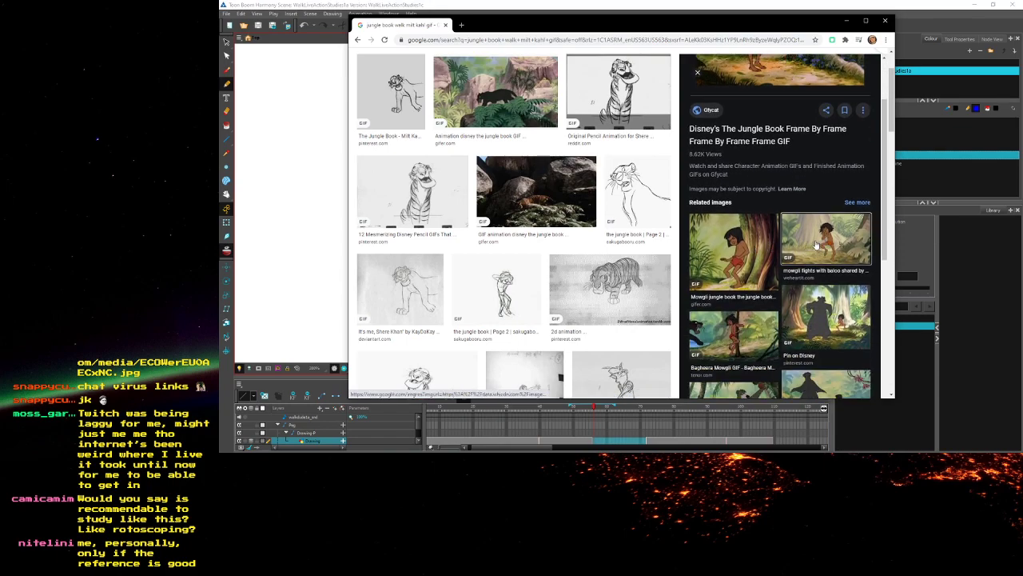
Preview the "mowgli fights with baloo" GIF and look through the related images of the Frame By Frame GIF for a walk
left_click(816, 242)
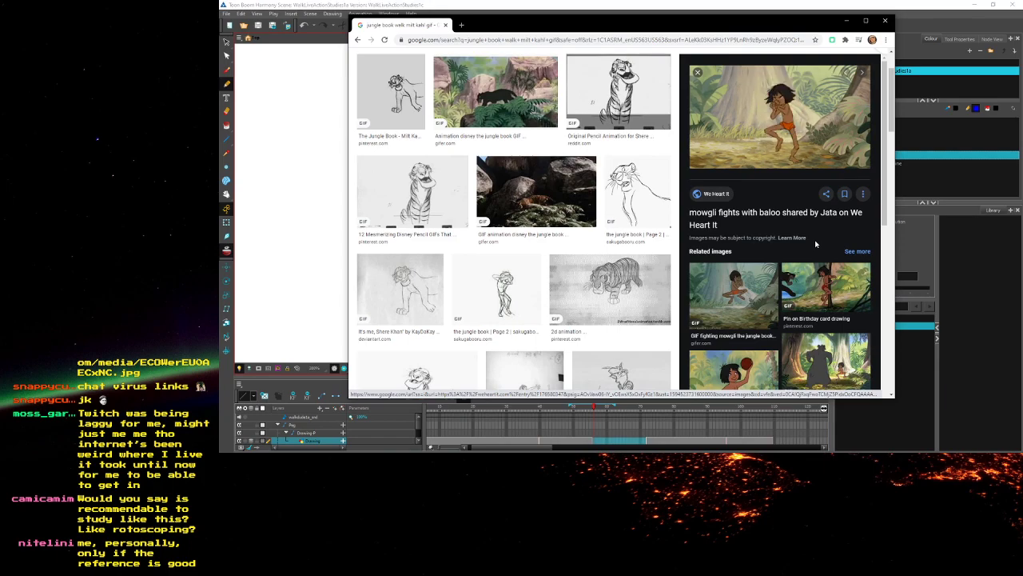
scroll(816, 243, "down", 3)
left_click(805, 257)
scroll(768, 240, "down", 5)
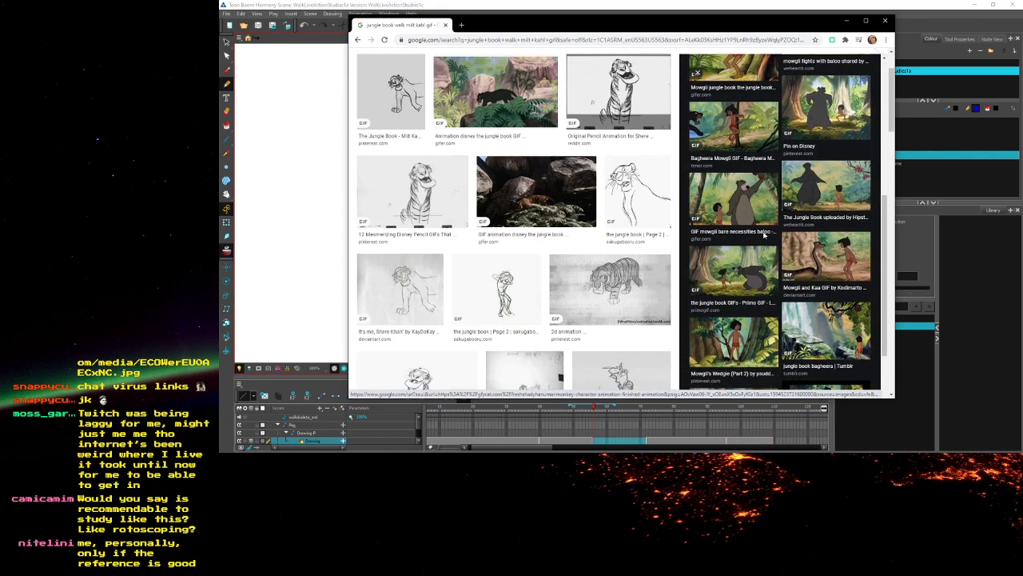
scroll(763, 234, "down", 1)
scroll(804, 234, "up", 2)
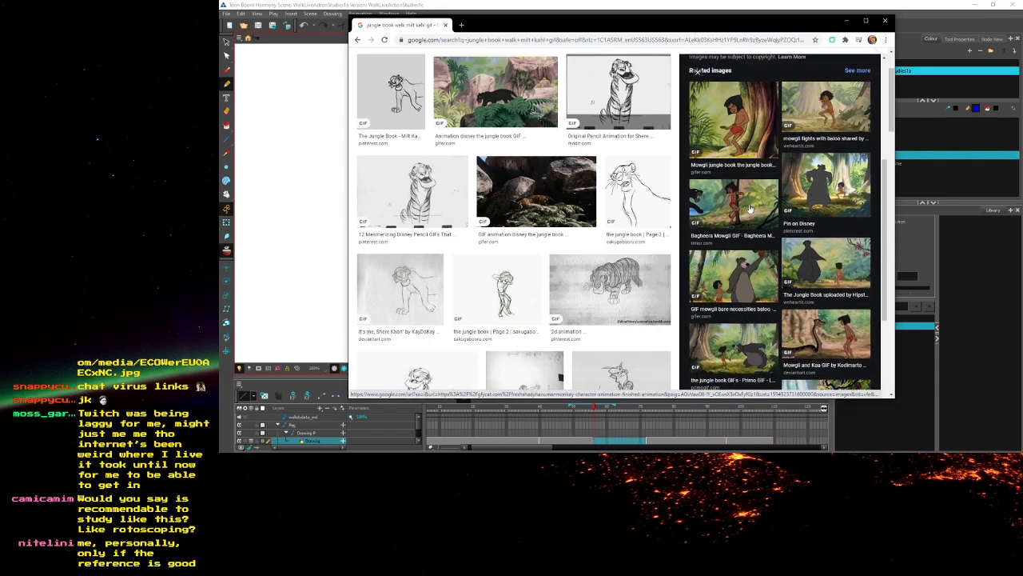
Preview the Tenor "Bagheera Mowgli GIF" and the Gfycat "Mowgli GIF", including the latter's related images
left_click(748, 206)
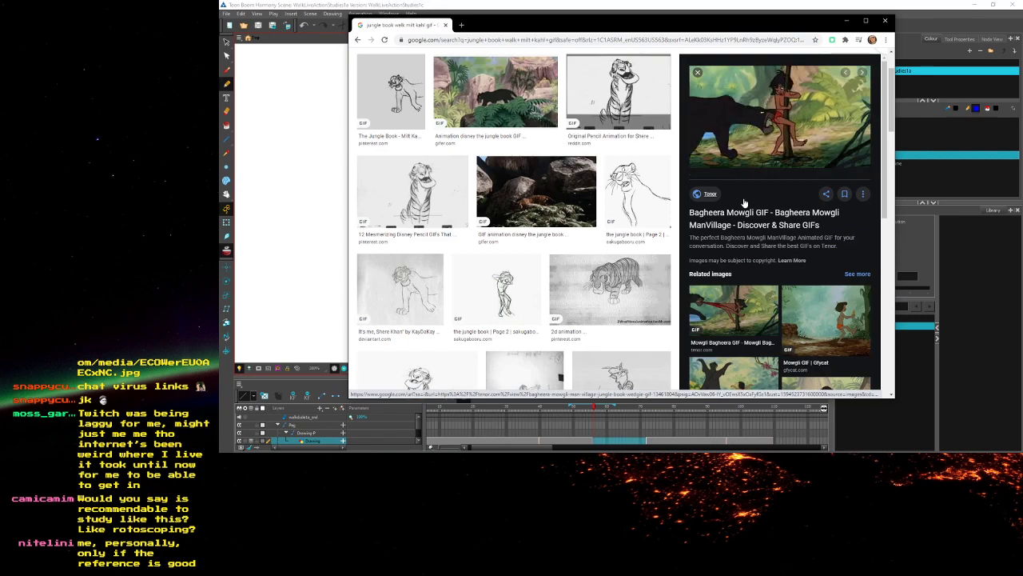
left_click(825, 308)
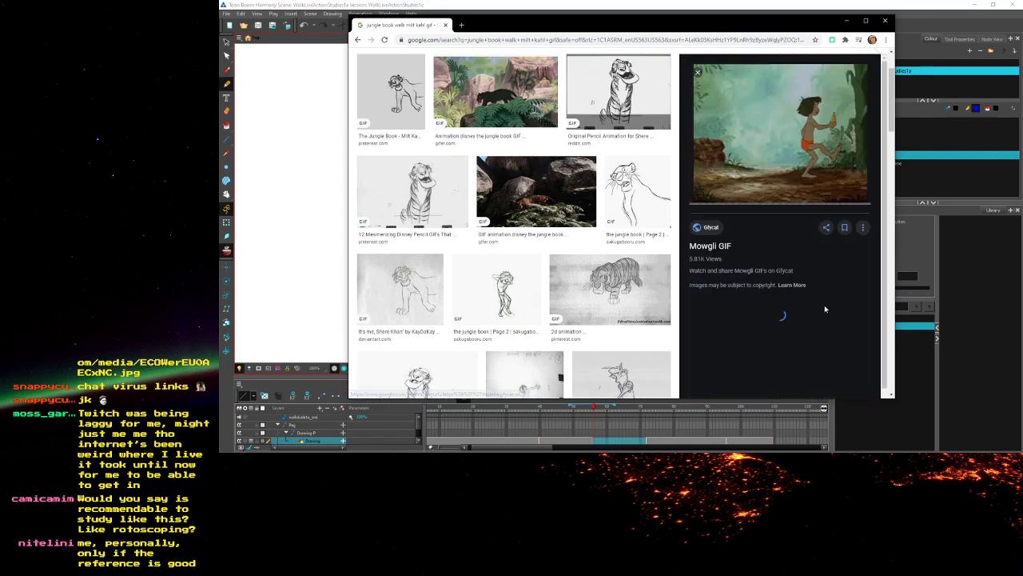
scroll(776, 164, "down", 5)
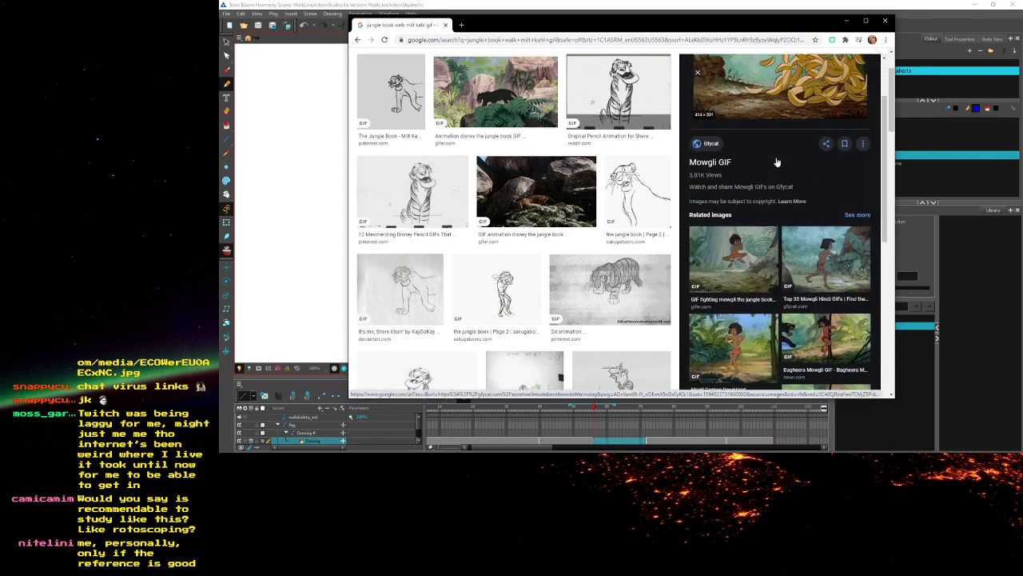
Look through the related Mowgli images and open the Disney Kids As Signs Mowgli GIF
scroll(748, 196, "down", 1)
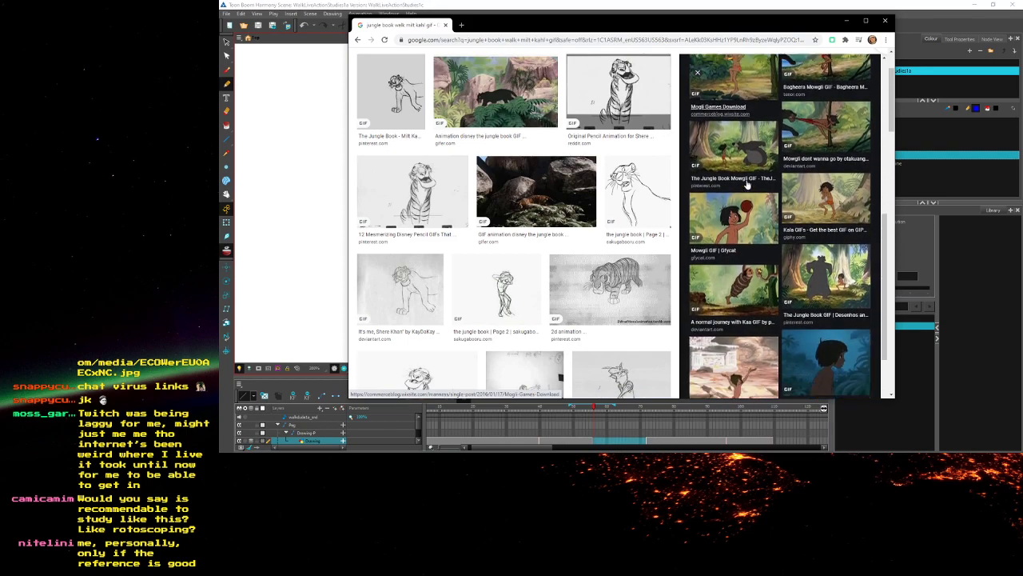
scroll(748, 211, "down", 3)
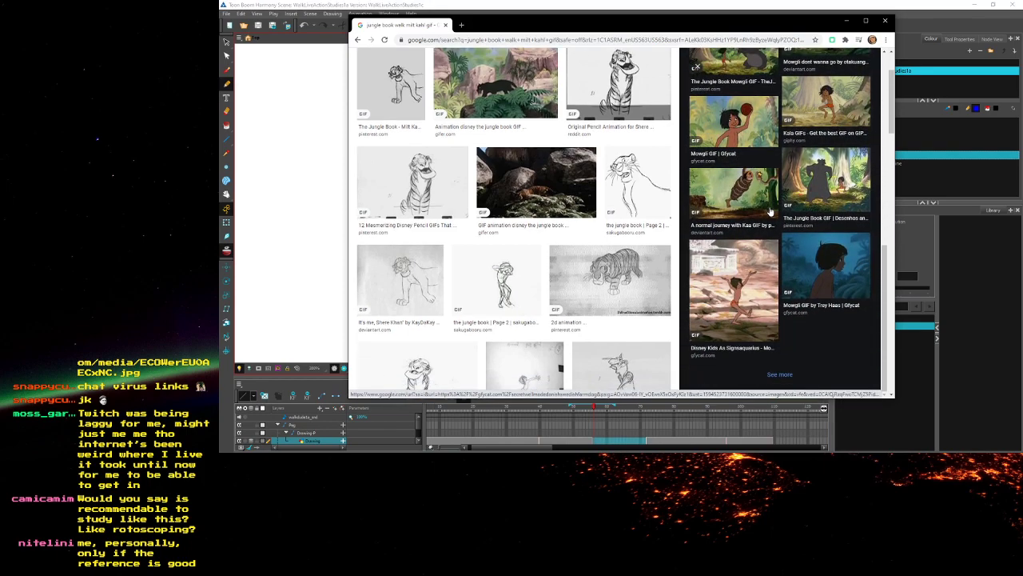
left_click(769, 187)
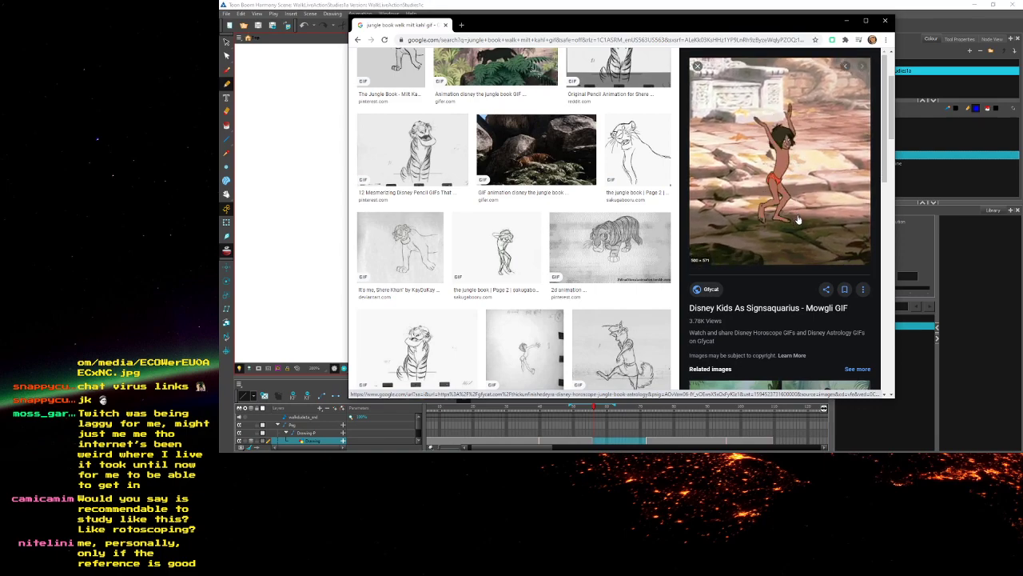
Browse the related images and preview the GIF of Mowgli walking from GIF sets
scroll(797, 219, "down", 3)
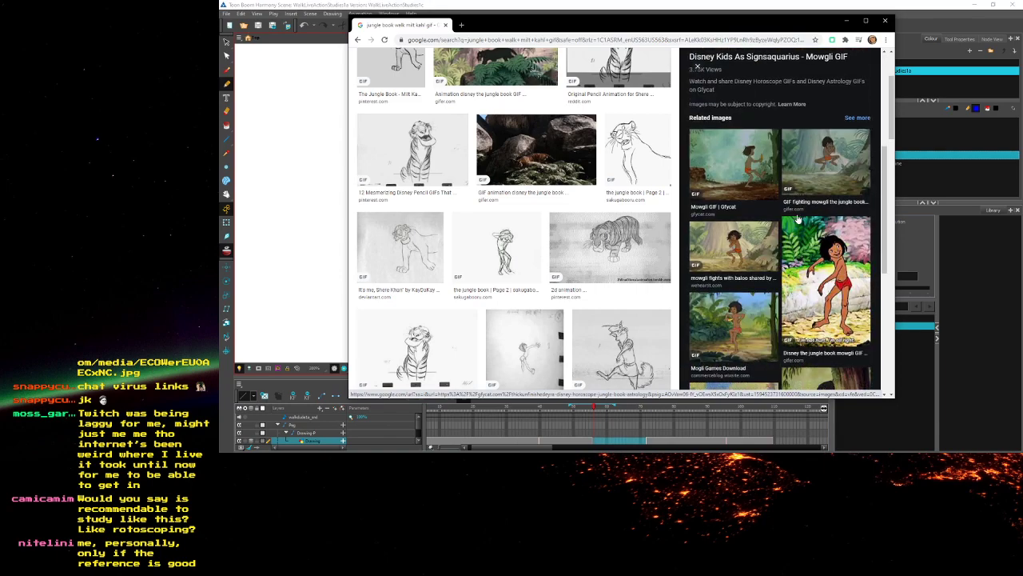
scroll(795, 219, "down", 2)
scroll(787, 231, "down", 1)
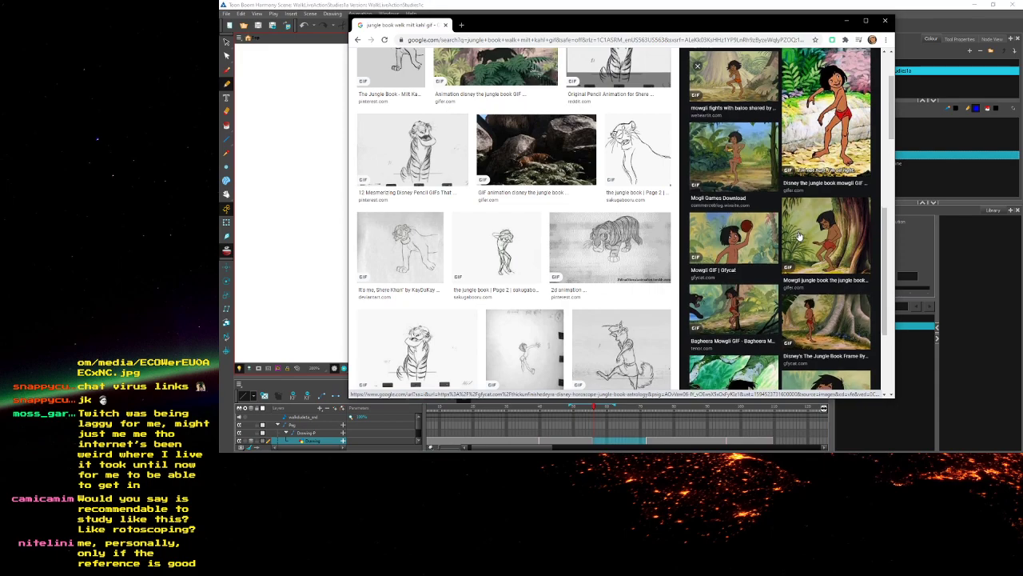
scroll(792, 243, "down", 2)
left_click(747, 263)
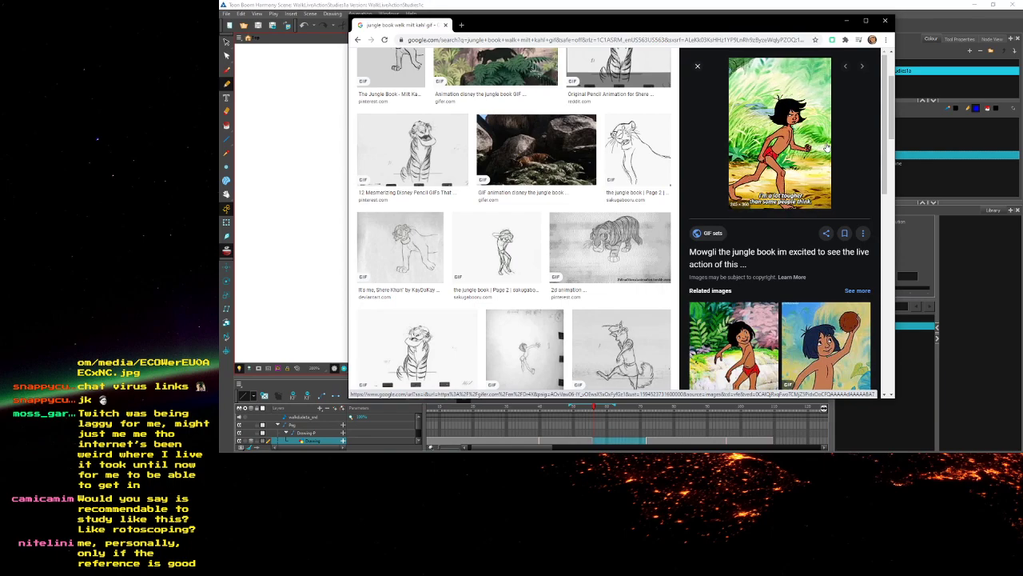
Open the Mowgli walking GIF's image in a separate browser tab and enlarge it for study
right_click(773, 132)
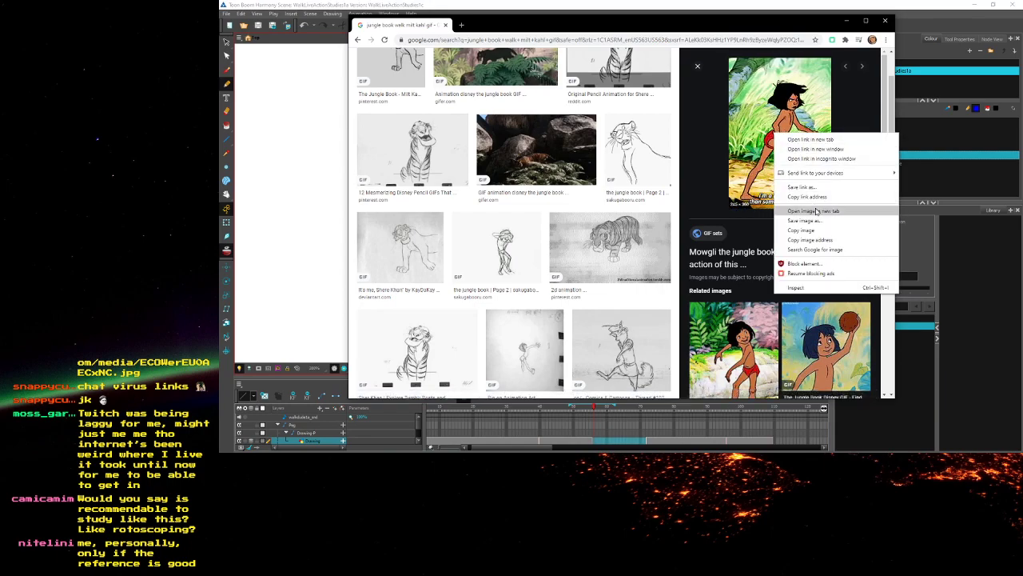
left_click(807, 211)
left_click(512, 27)
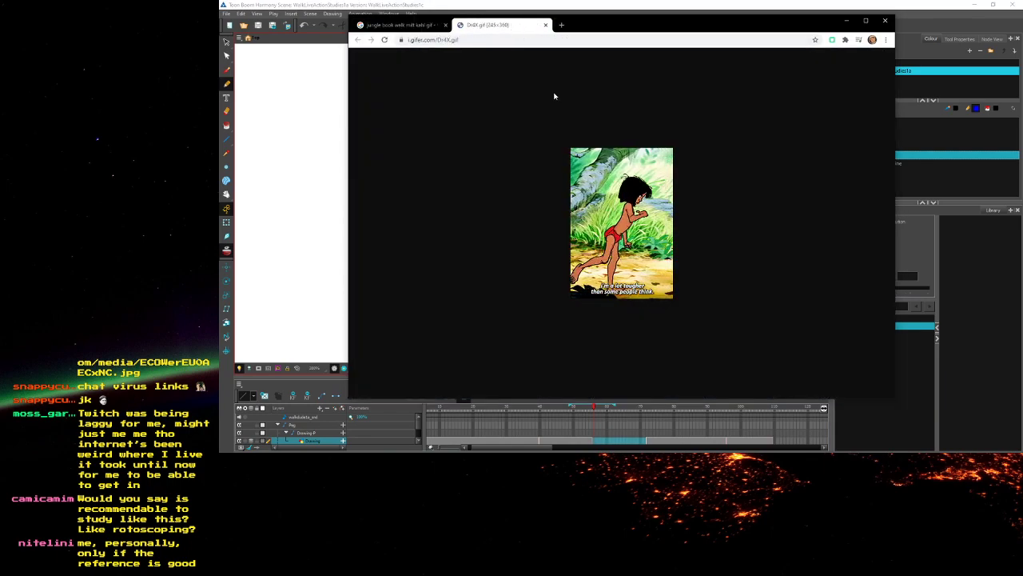
key("ctrl+plus")
key("ctrl+plus")
key("ctrl+plus")
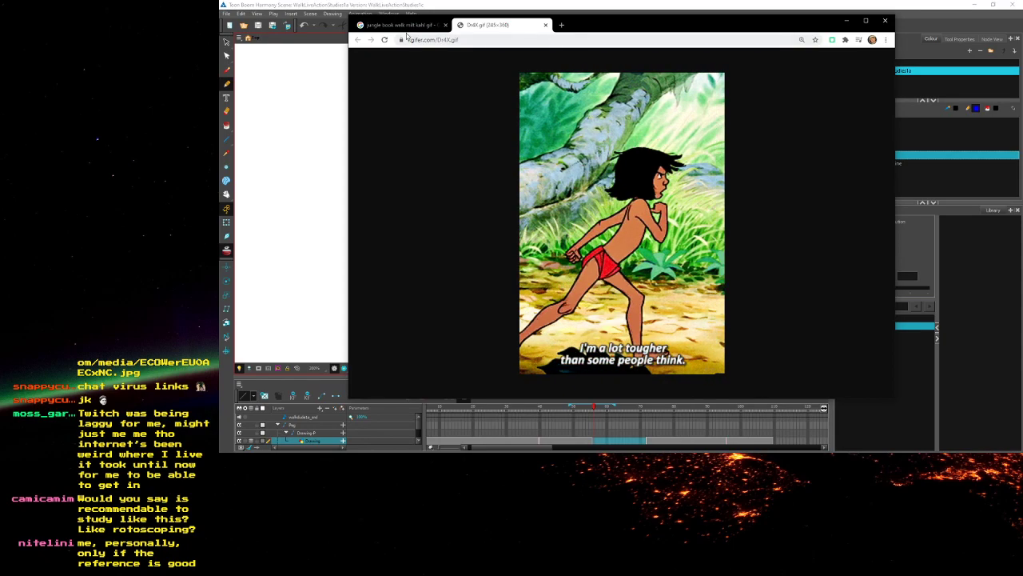
Return to the image search results and look through more related Mowgli GIFs
left_click(407, 26)
scroll(745, 201, "down", 2)
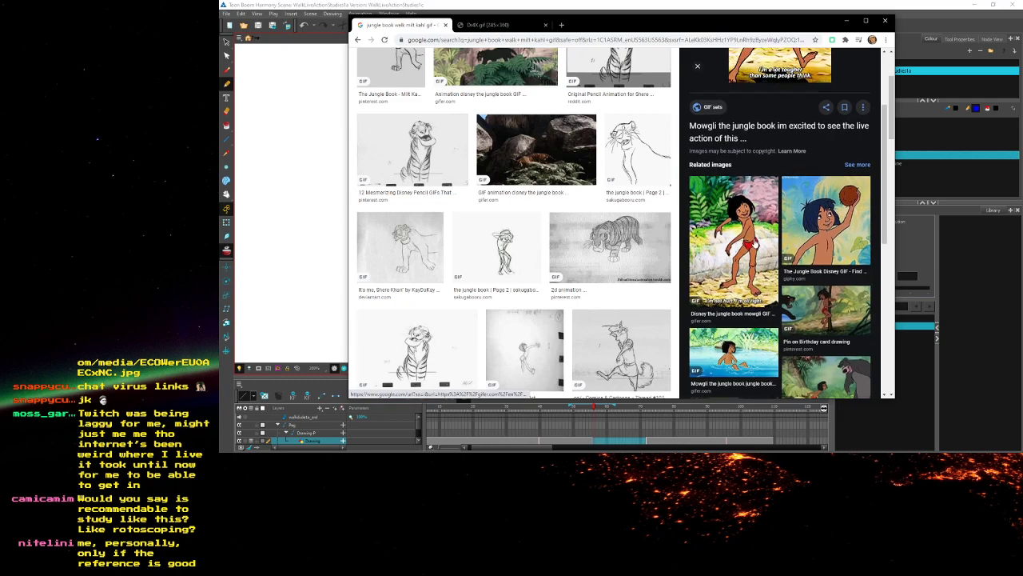
scroll(745, 201, "down", 1)
scroll(745, 201, "down", 3)
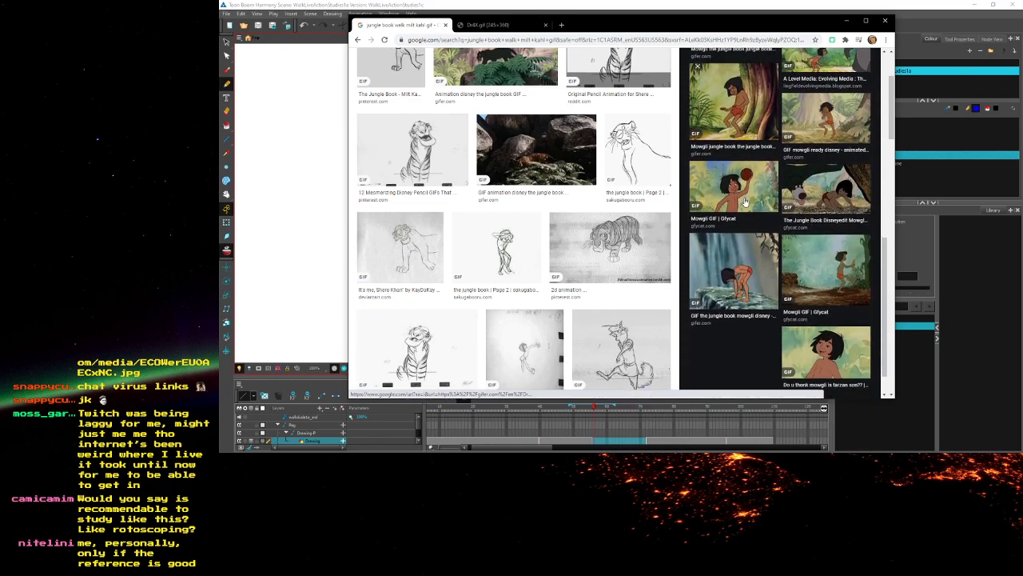
scroll(792, 265, "down", 1)
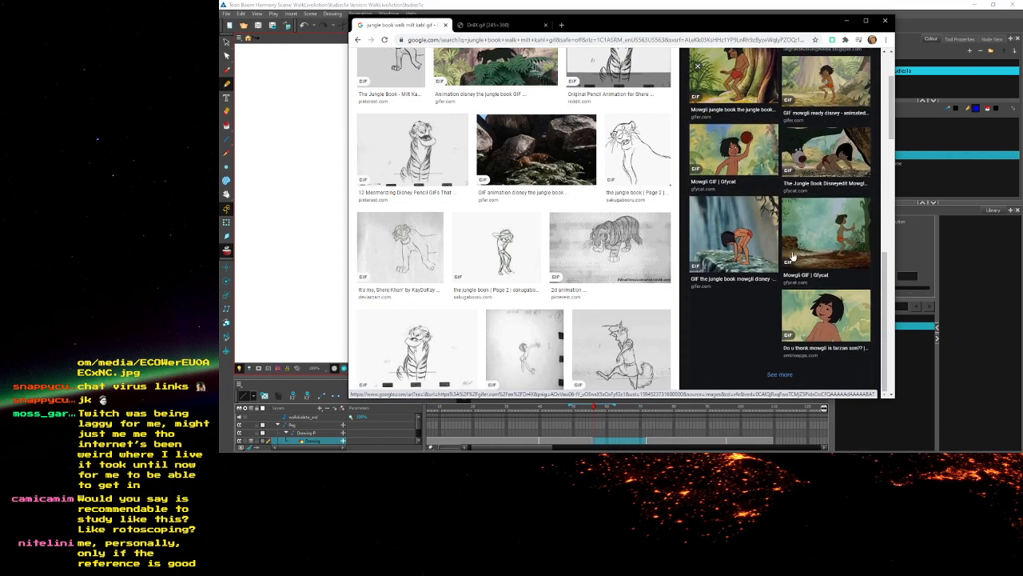
left_click(784, 255)
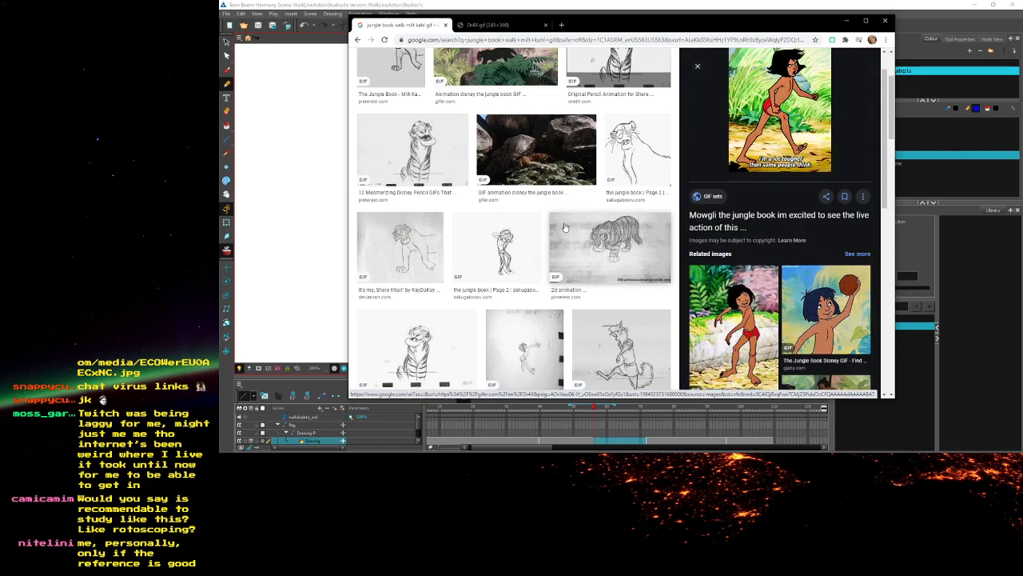
Preview the walking tiger pencil animation and its related Milt Kahl Shere Khan pencil test
left_click(612, 242)
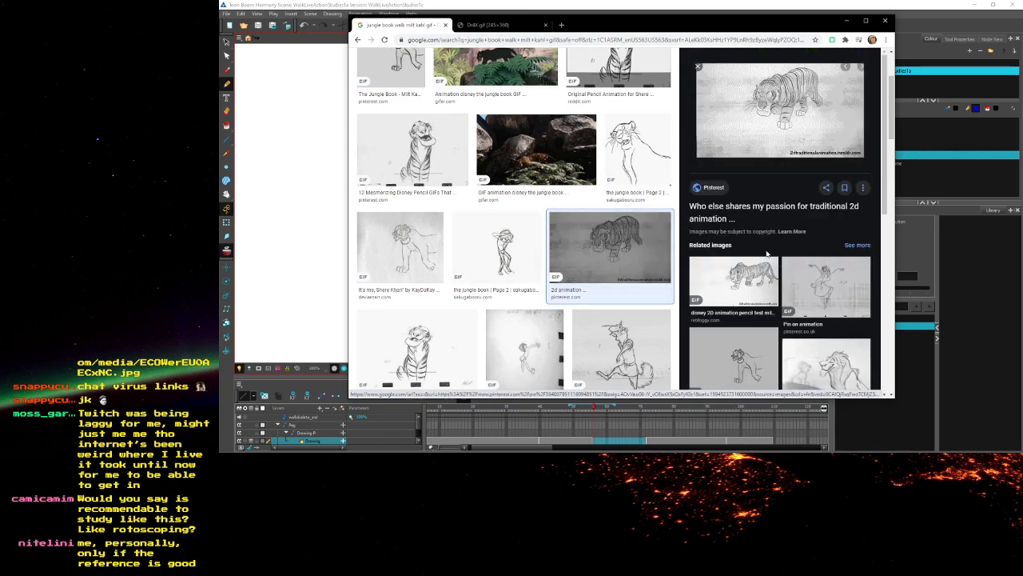
left_click(765, 264)
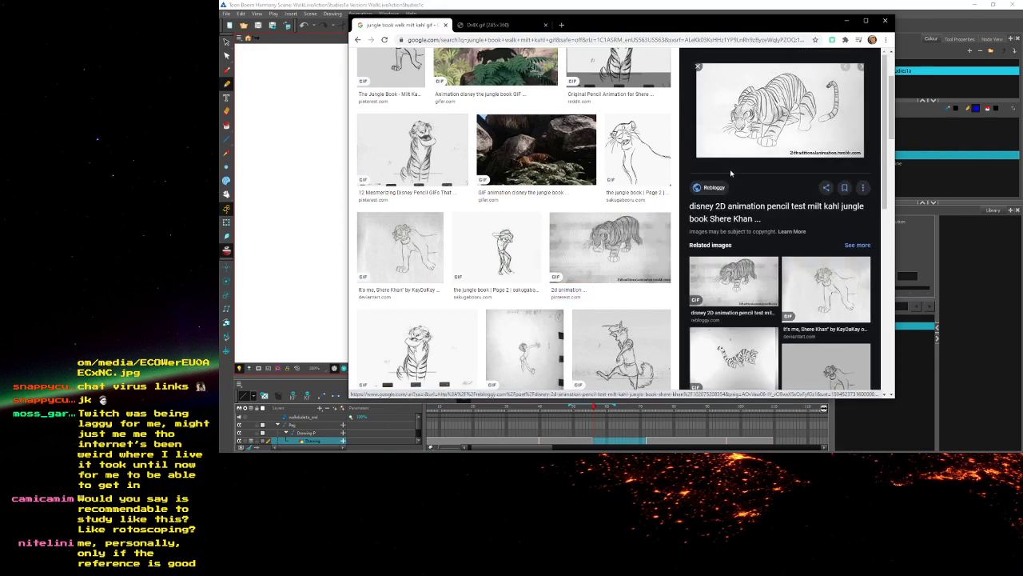
scroll(744, 240, "down", 5)
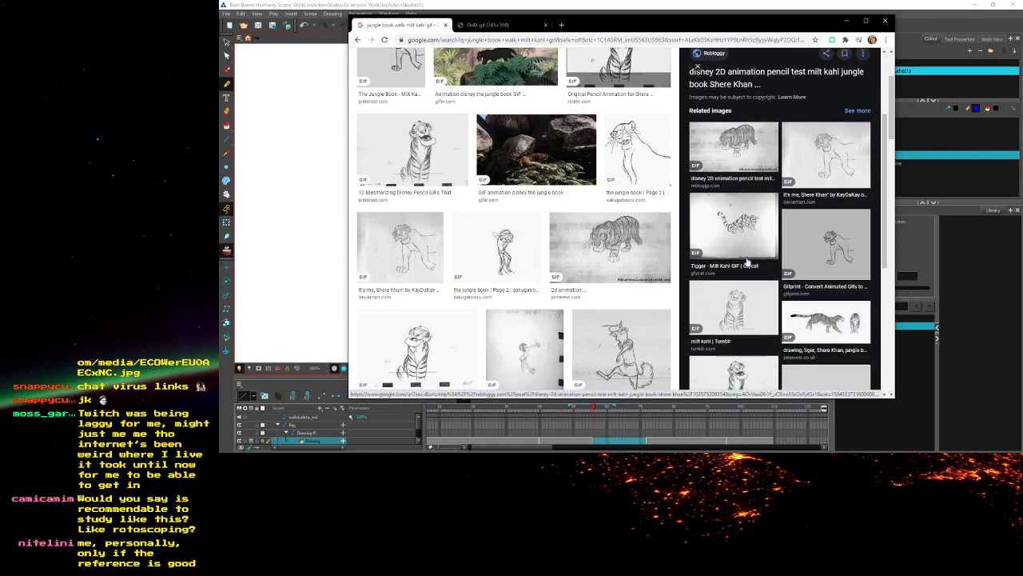
scroll(722, 258, "up", 6)
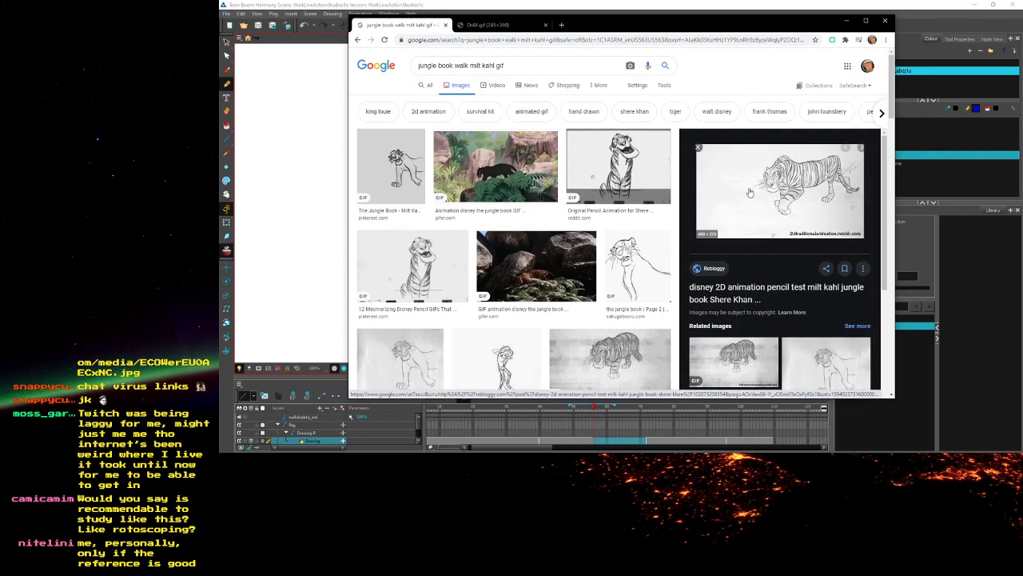
Preview the Original Pencil Animation for Shere Kahn GIF and look through the other Jungle Book pencil results
left_click(619, 165)
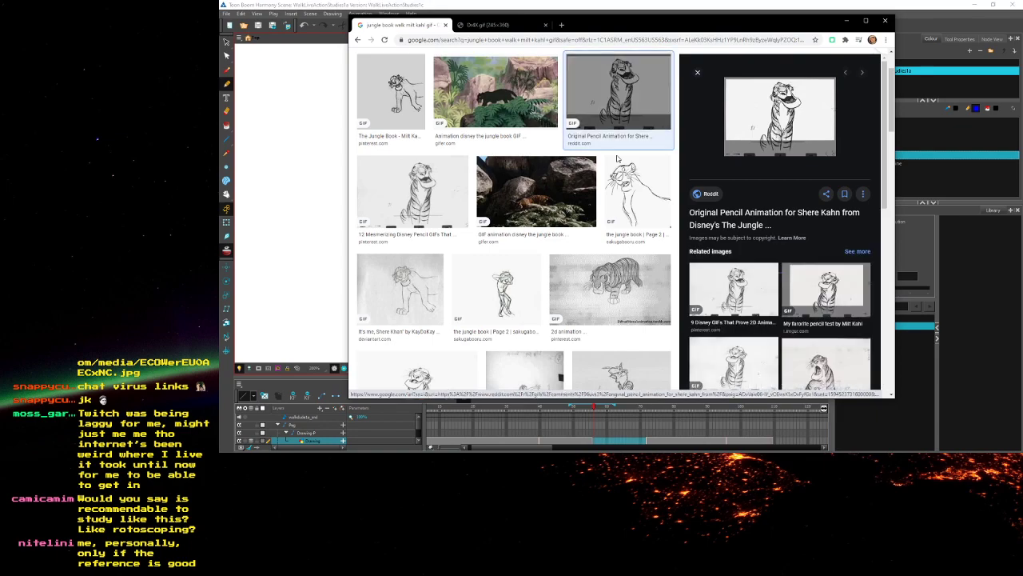
scroll(756, 248, "down", 2)
scroll(637, 261, "down", 3)
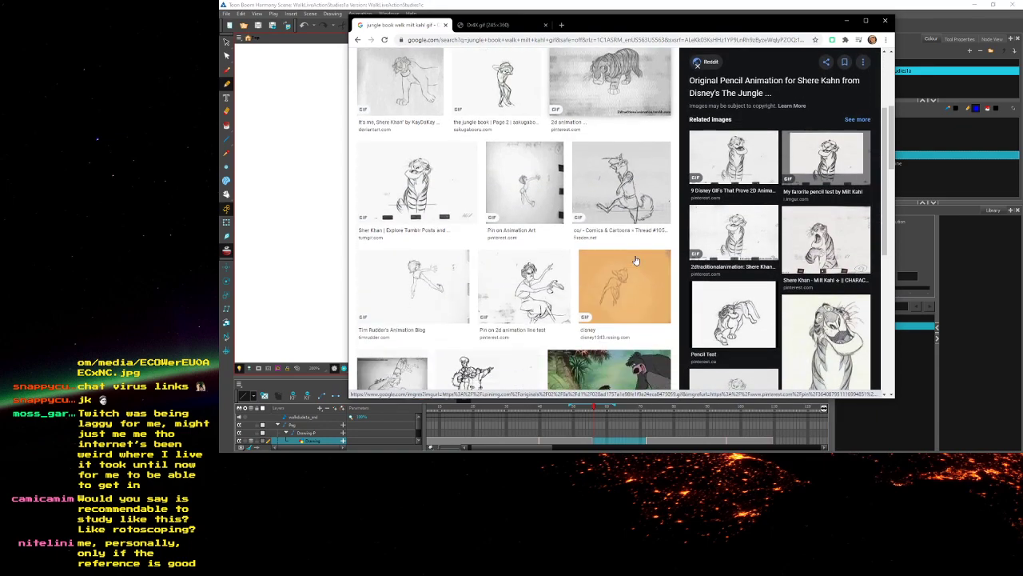
scroll(637, 260, "down", 2)
scroll(608, 256, "down", 2)
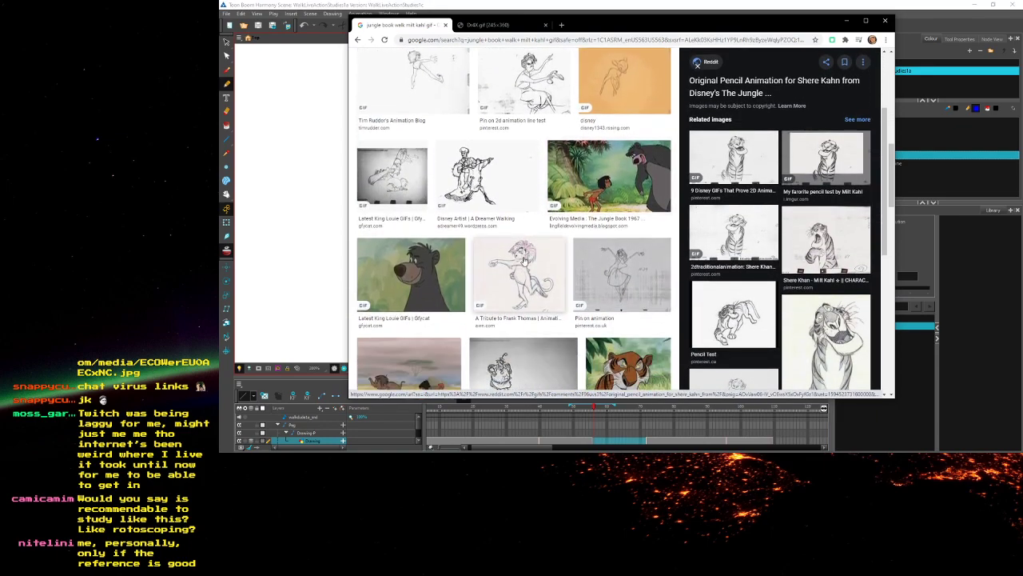
scroll(608, 244, "up", 3)
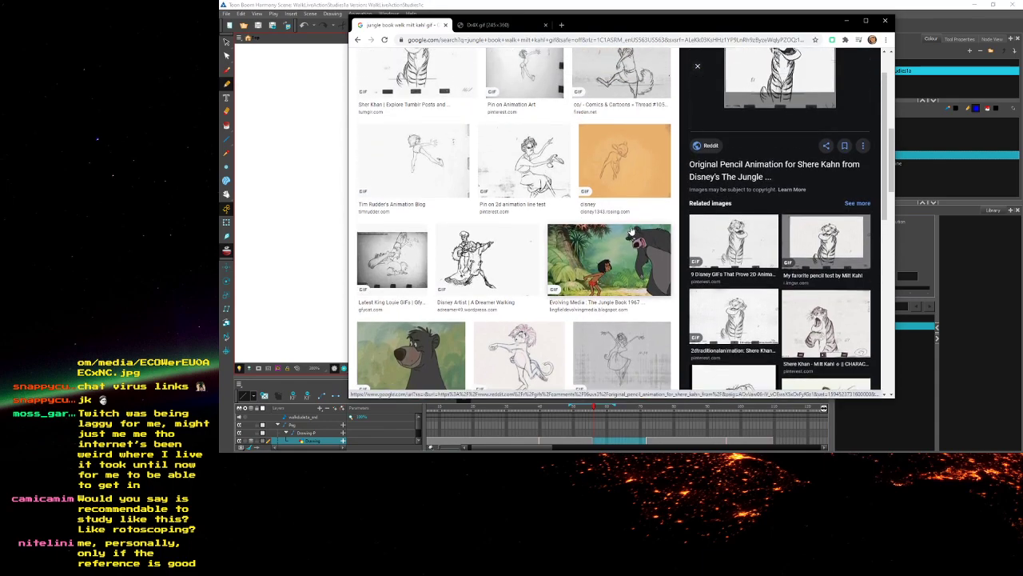
scroll(628, 229, "up", 3)
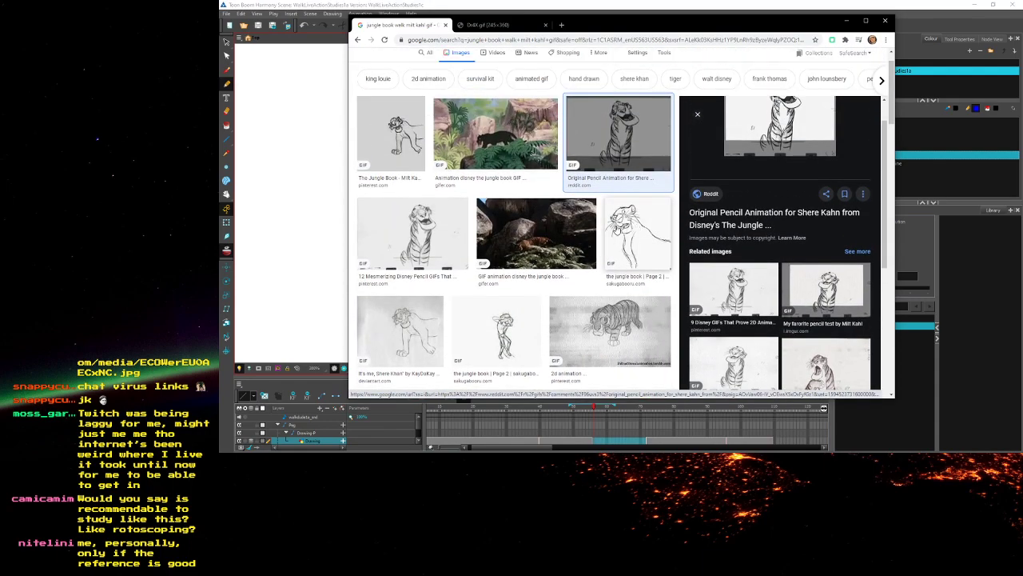
Preview the 12 Mesmerizing Disney Pencil GIFs result and look through its related images
left_click(441, 232)
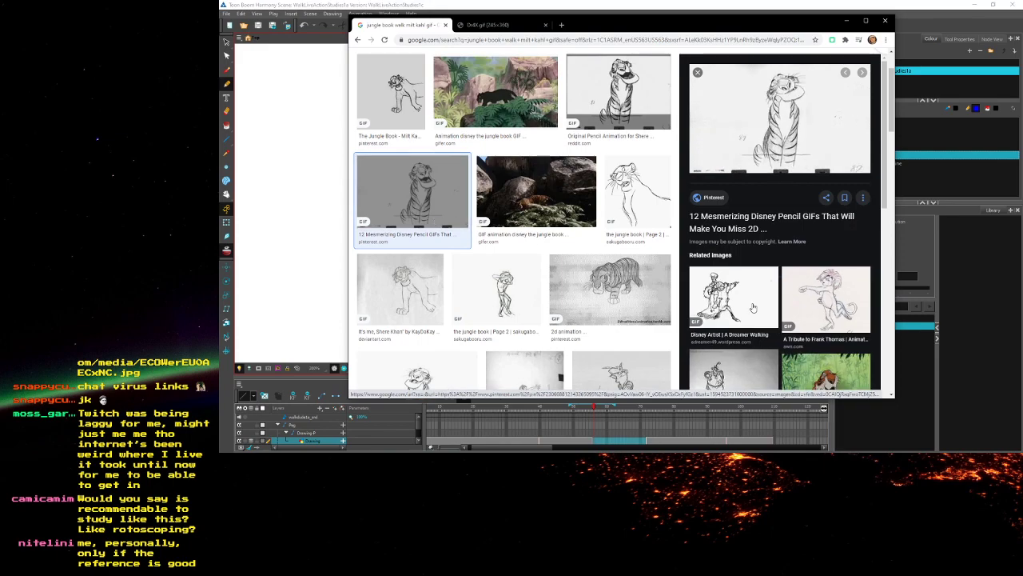
scroll(784, 277, "down", 3)
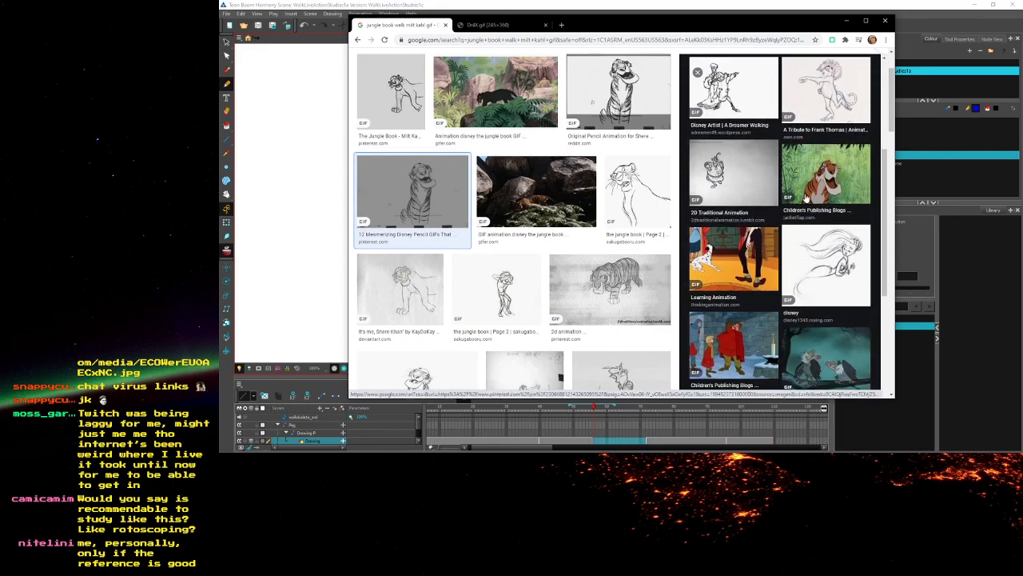
scroll(530, 212, "down", 3)
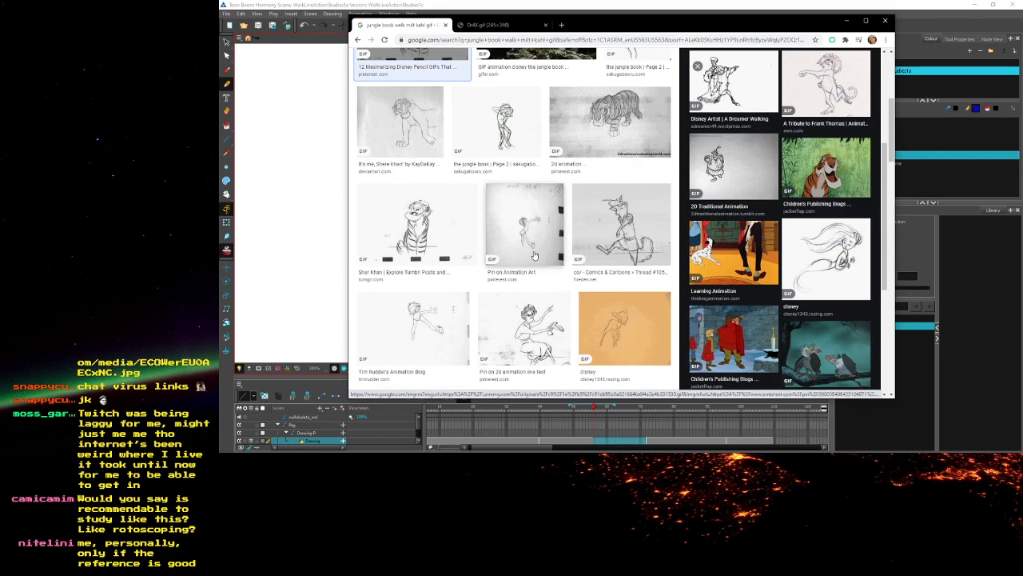
Preview the walking wolf pencil GIF and the related Traditional Animation GIF from Giphy, and look through similar pencil drawings
left_click(593, 229)
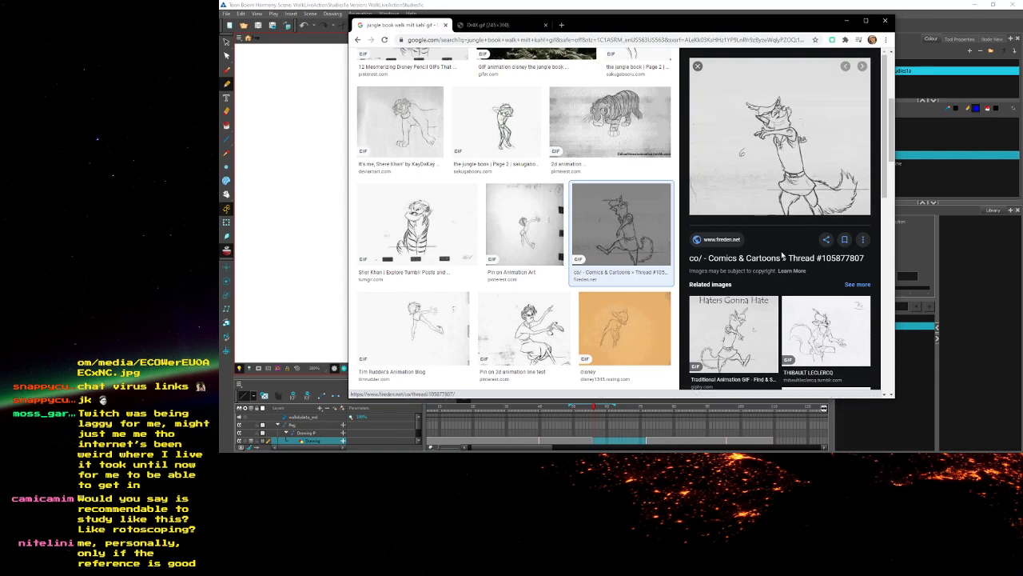
scroll(779, 250, "down", 2)
left_click(725, 219)
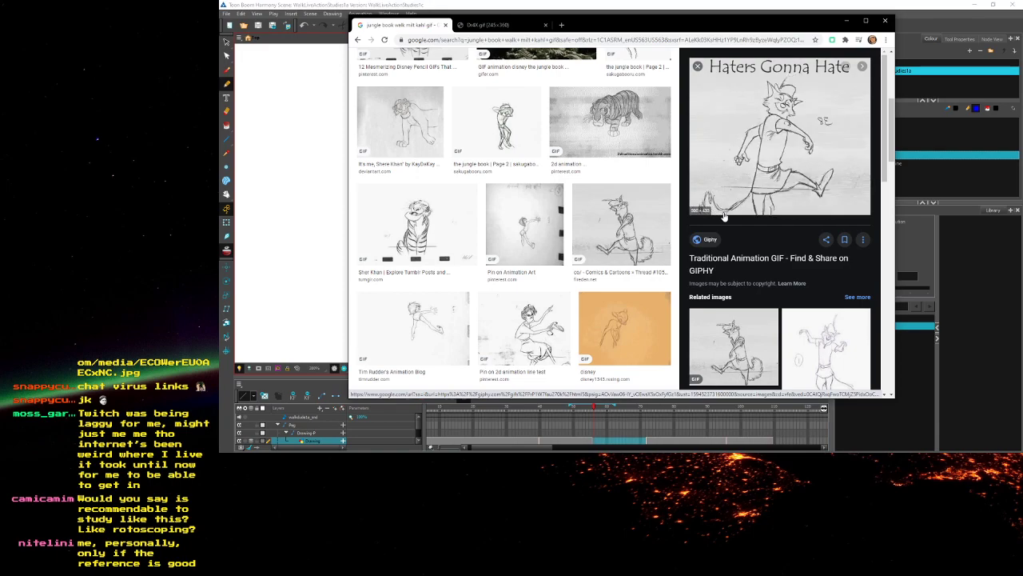
scroll(751, 224, "down", 3)
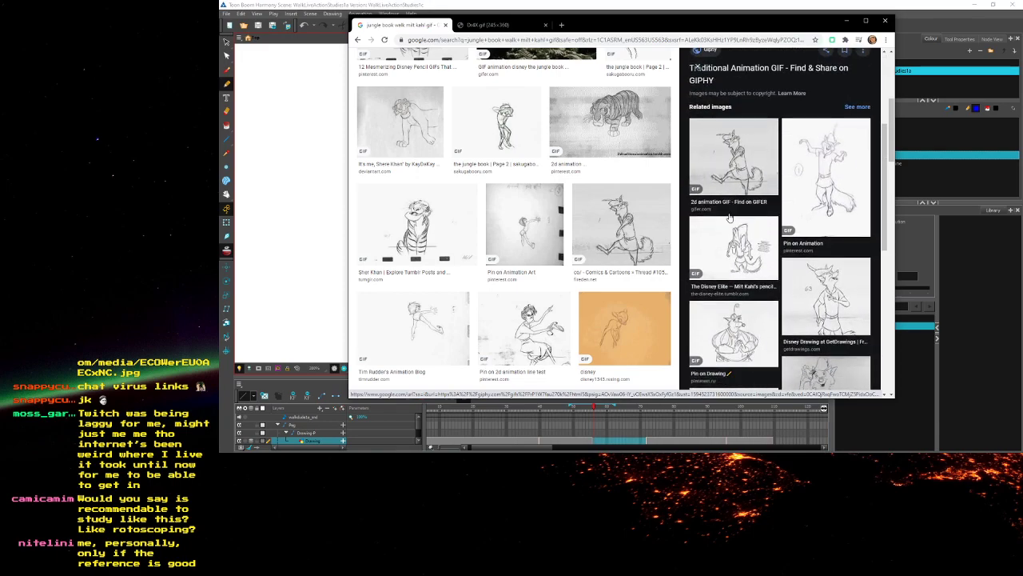
scroll(768, 239, "down", 3)
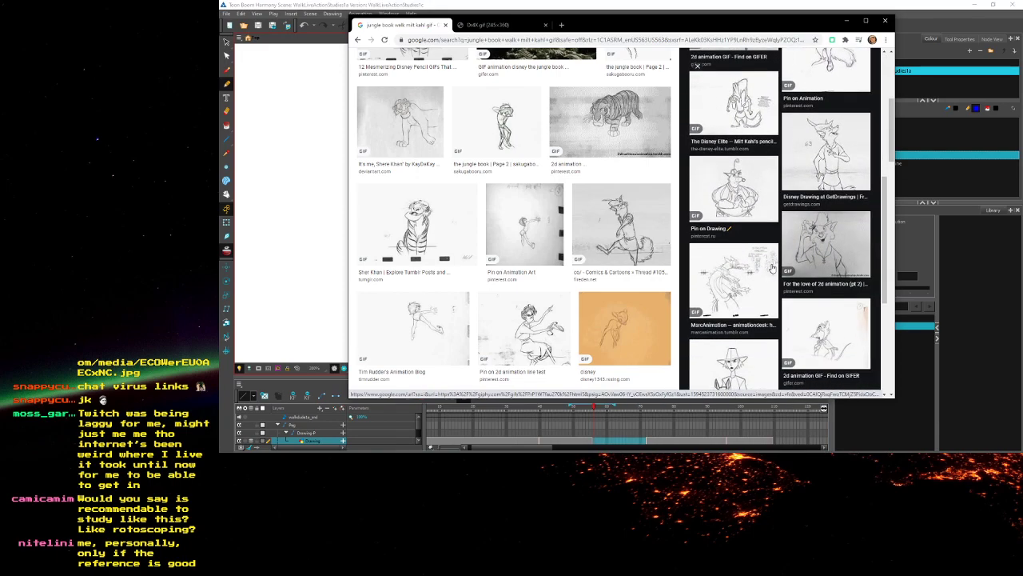
scroll(760, 256, "up", 3)
Close the browser to return to Toon Boom Harmony and select frame 56 on the Drawing layer
left_click(884, 20)
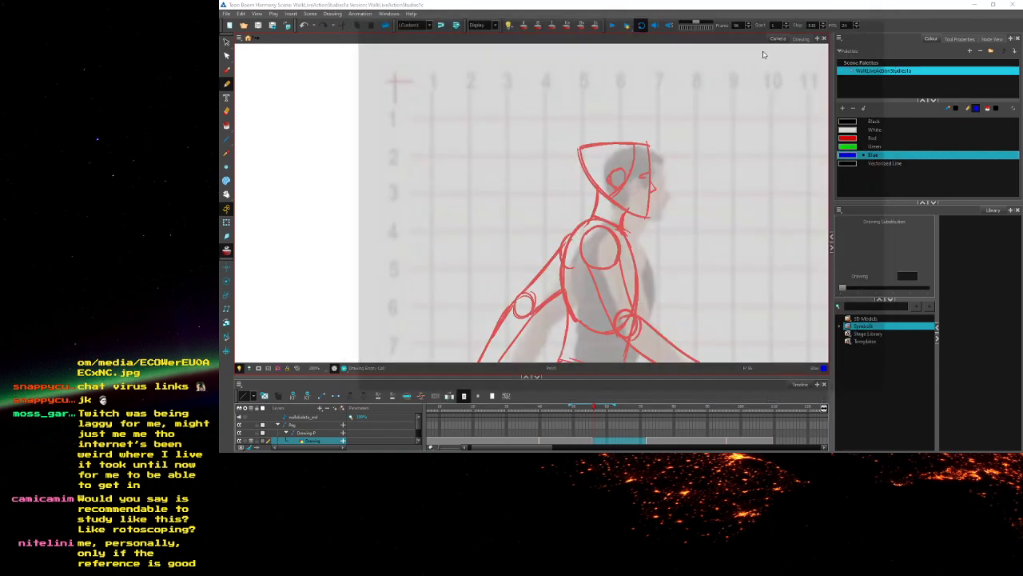
scroll(704, 118, "down", 1)
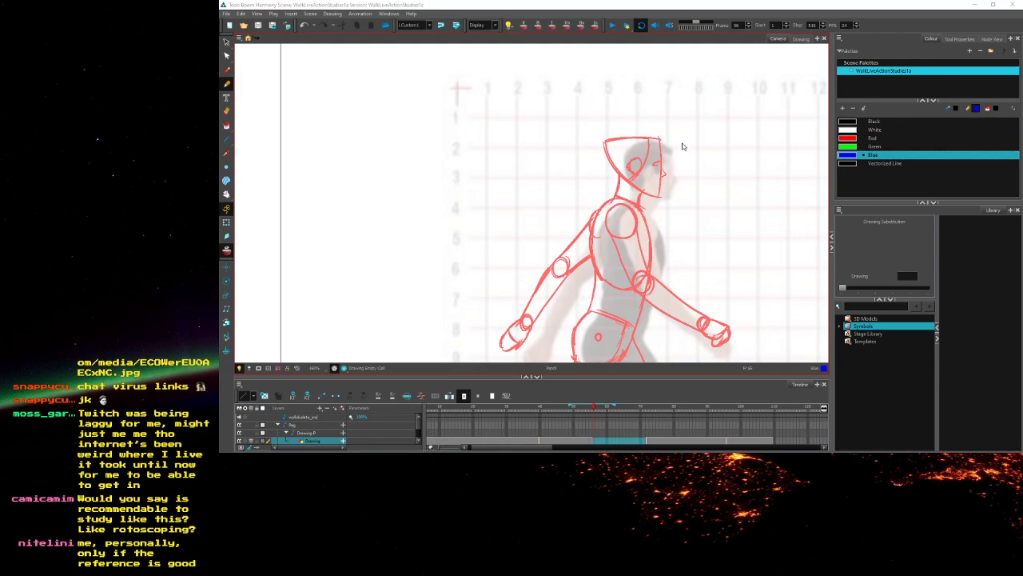
scroll(685, 131, "down", 5)
scroll(672, 325, "up", 2)
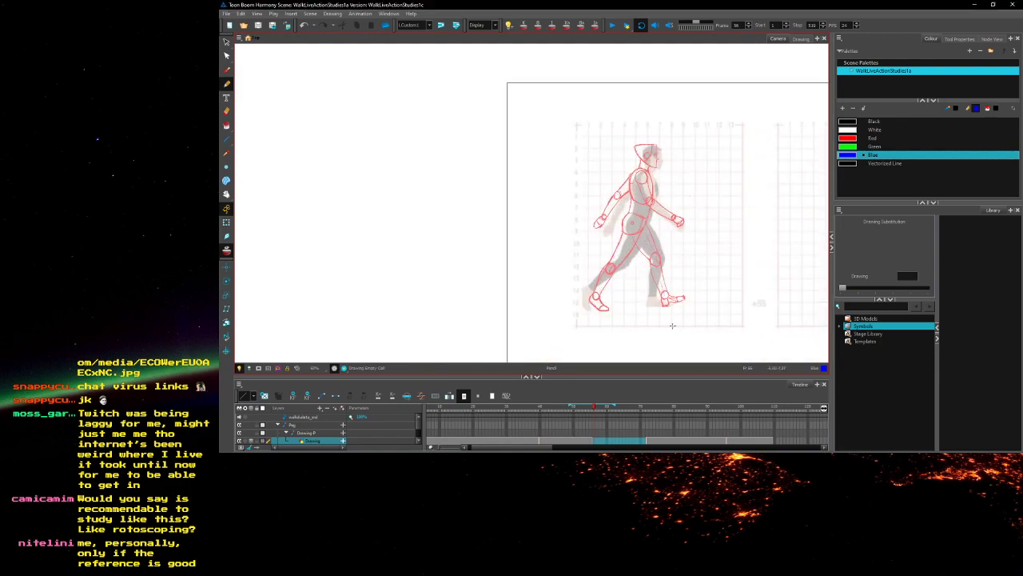
left_click(593, 436)
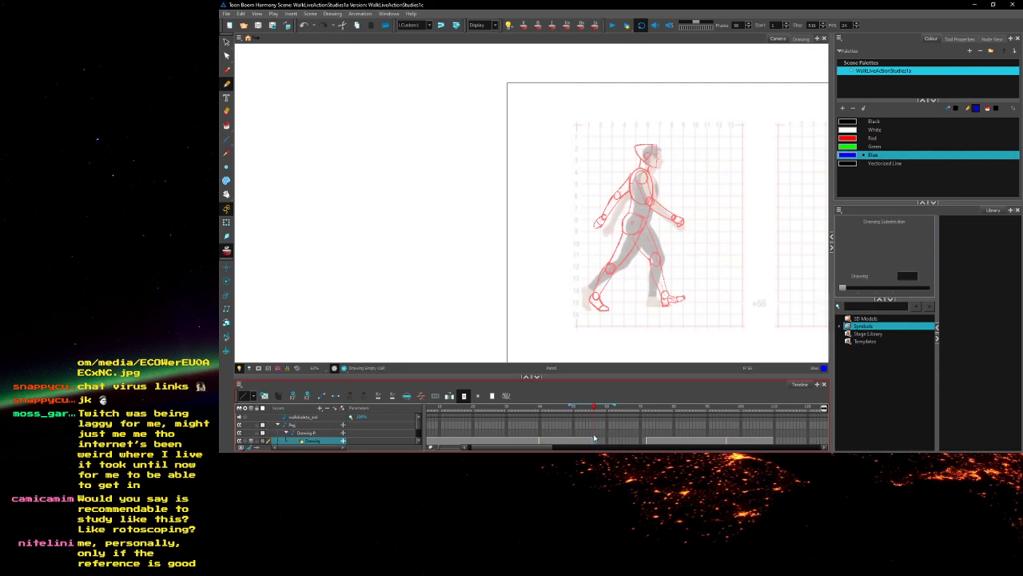
Trace the head in blue over the red onion-skin figure, including the side curve, eye, nose and ear
scroll(653, 192, "up", 2)
scroll(664, 172, "up", 3)
mouse_move(551, 85)
left_mouse_down()
mouse_move(603, 236)
mouse_move(660, 254)
left_mouse_up()
key("ctrl+z")
left_click_drag(612, 224, 687, 265)
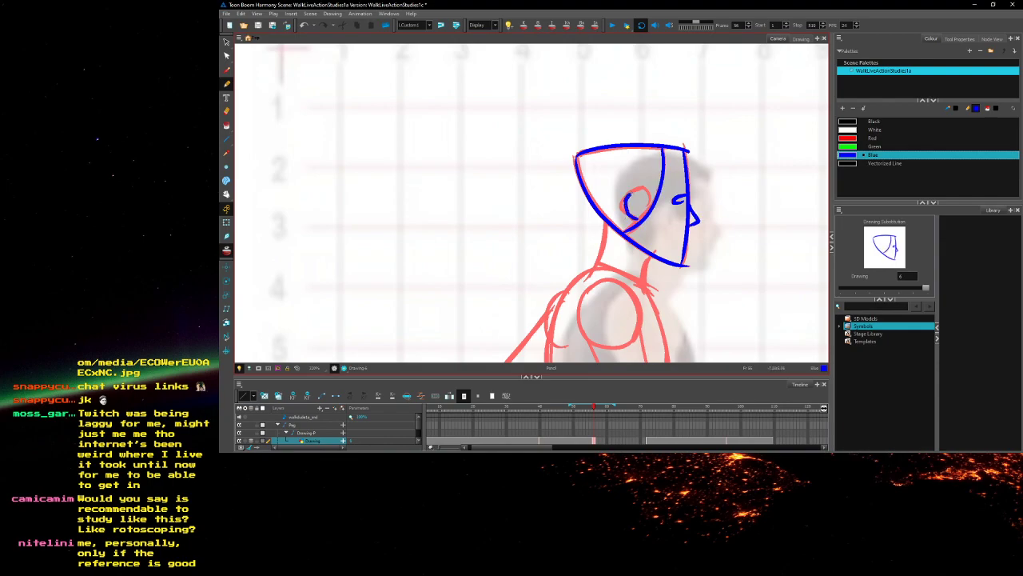
Select the blue head drawing and shift it forward and slightly down to match the reference figure's head
left_click_drag(706, 288, 606, 165)
left_click_drag(658, 190, 683, 204)
left_click_drag(588, 215, 599, 167)
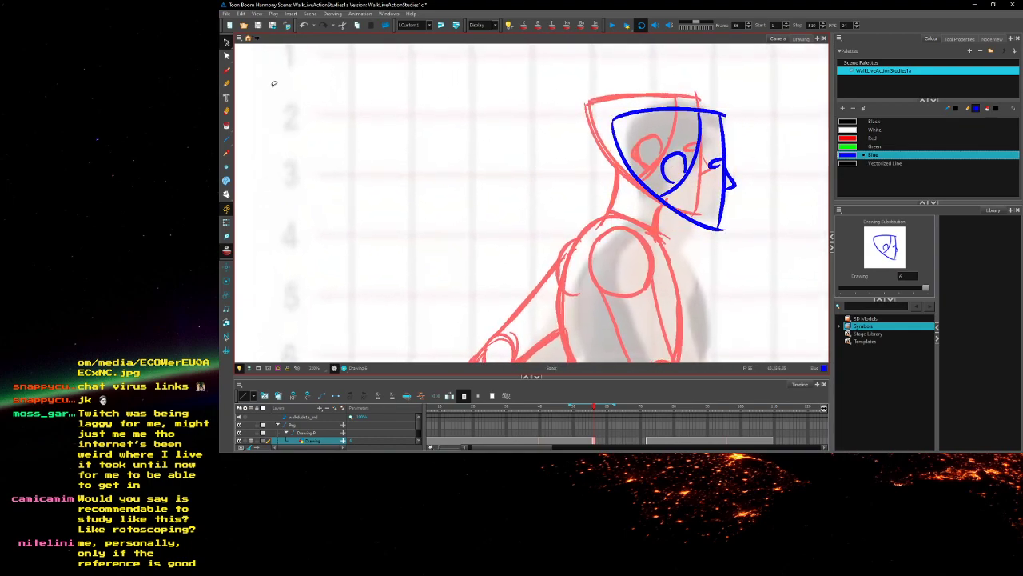
Draw the neck lines and an oval rib cage in blue below the head with the Pencil tool
left_click_drag(637, 221, 639, 204)
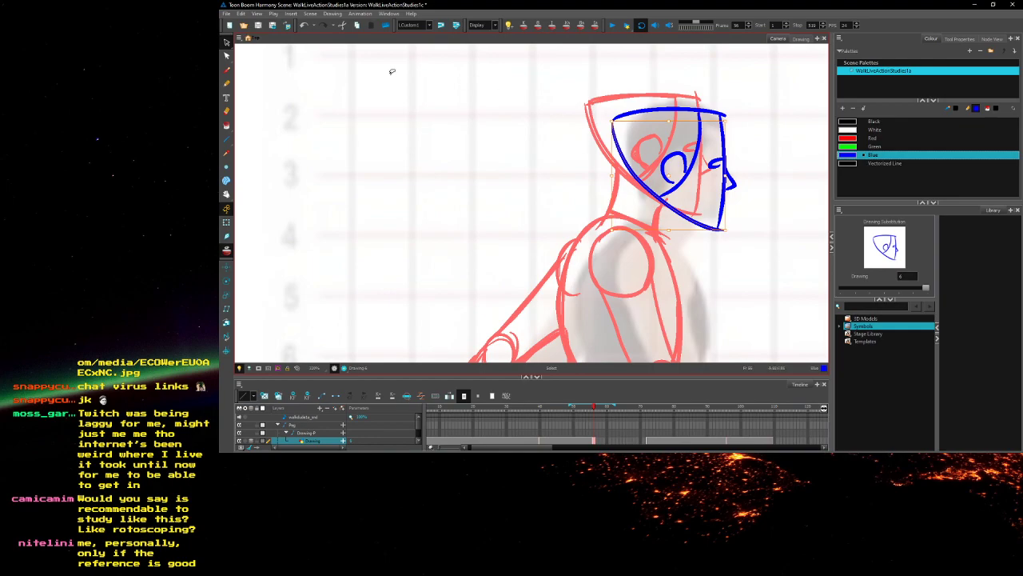
left_click(226, 83)
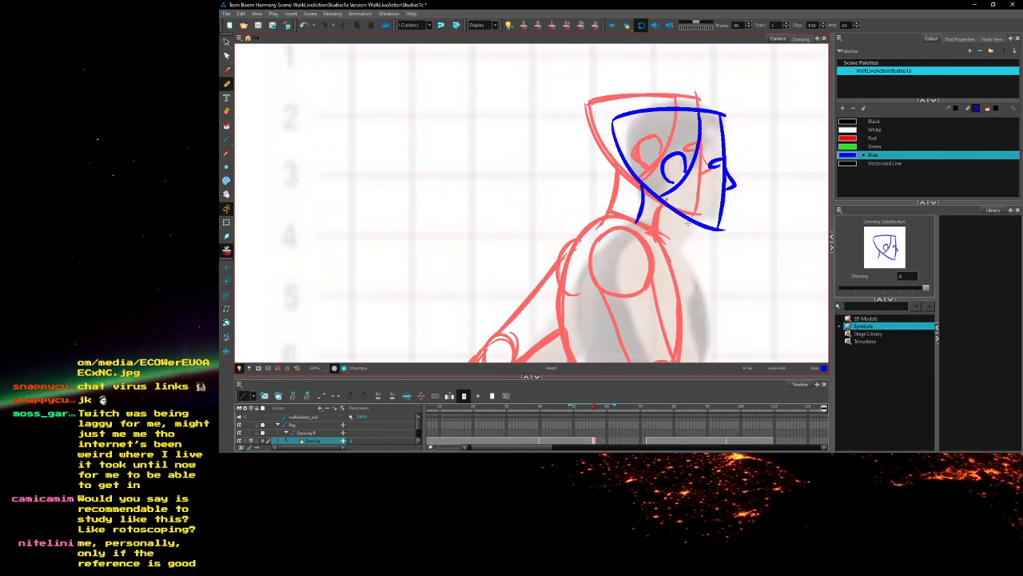
scroll(677, 240, "down", 3)
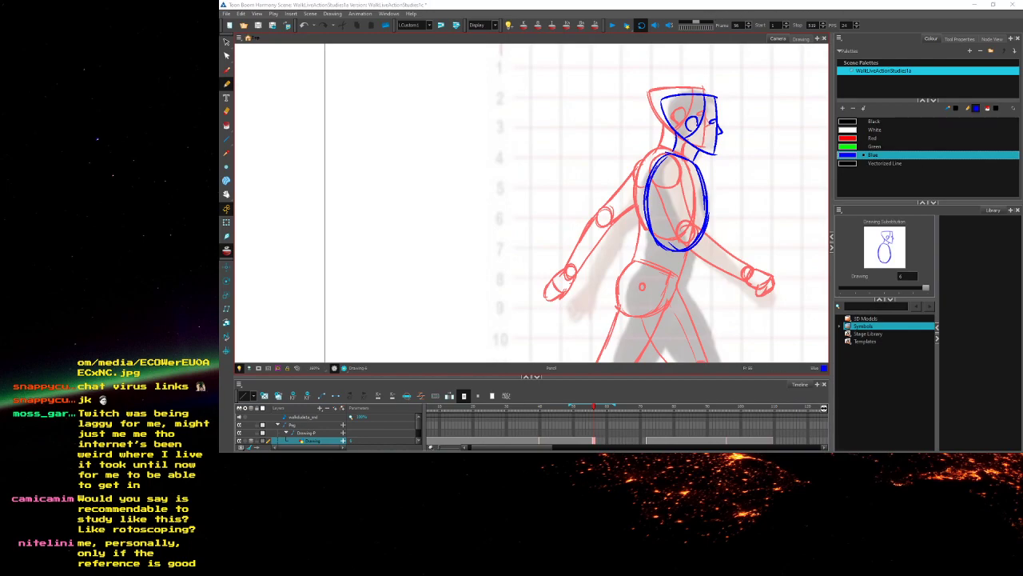
left_click(933, 218)
scroll(603, 238, "up", 1)
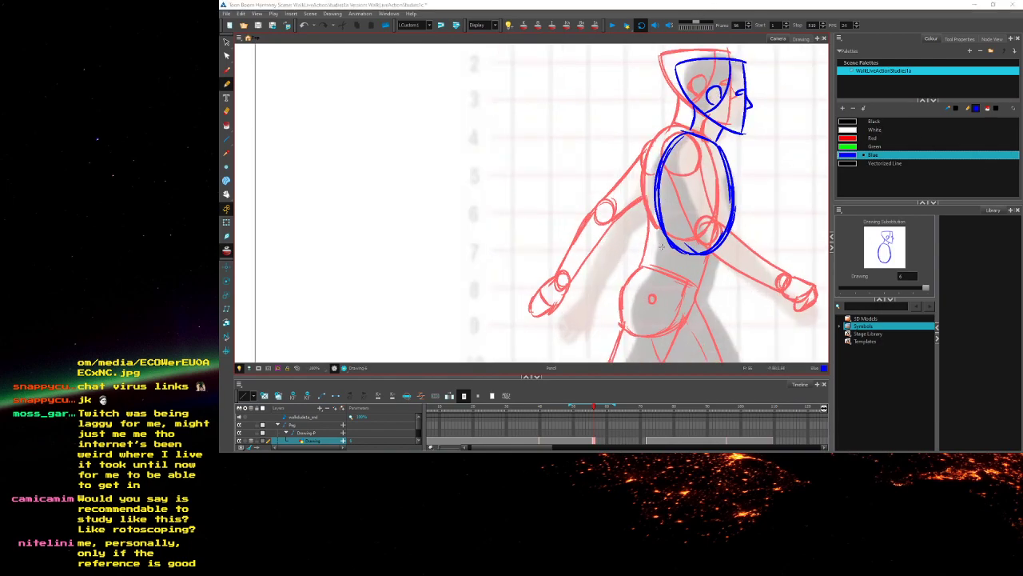
scroll(662, 246, "down", 3)
scroll(674, 275, "up", 2)
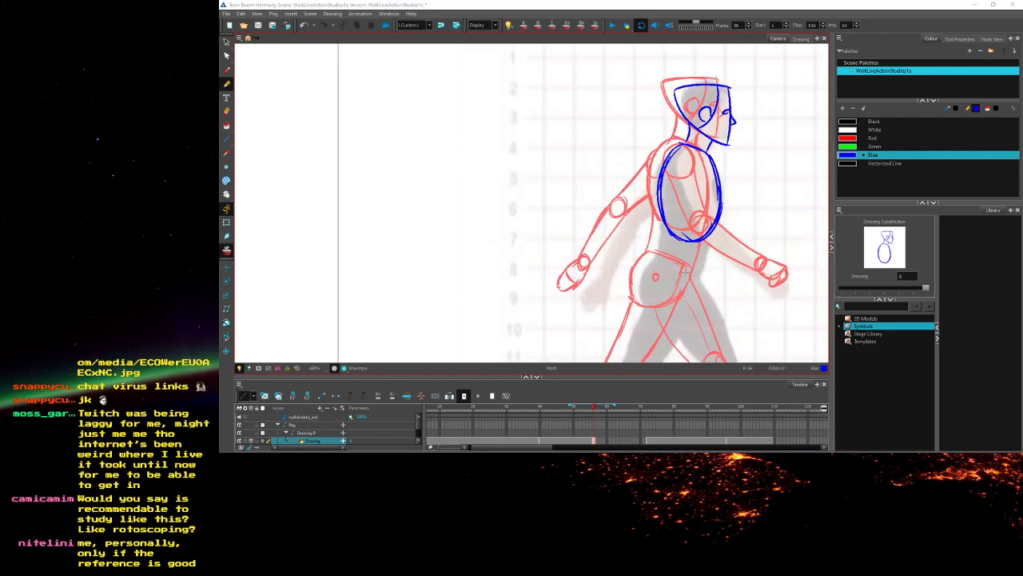
Draw the pelvis beneath the rib cage with a slanted top line and a rounded back edge
left_click_drag(654, 257, 701, 277)
scroll(639, 267, "up", 1)
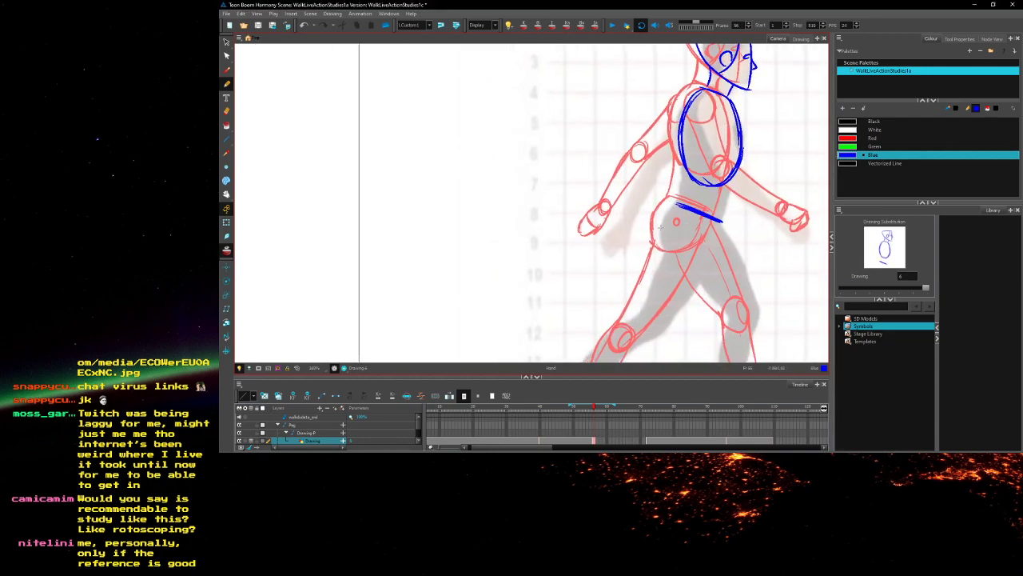
scroll(667, 210, "up", 2)
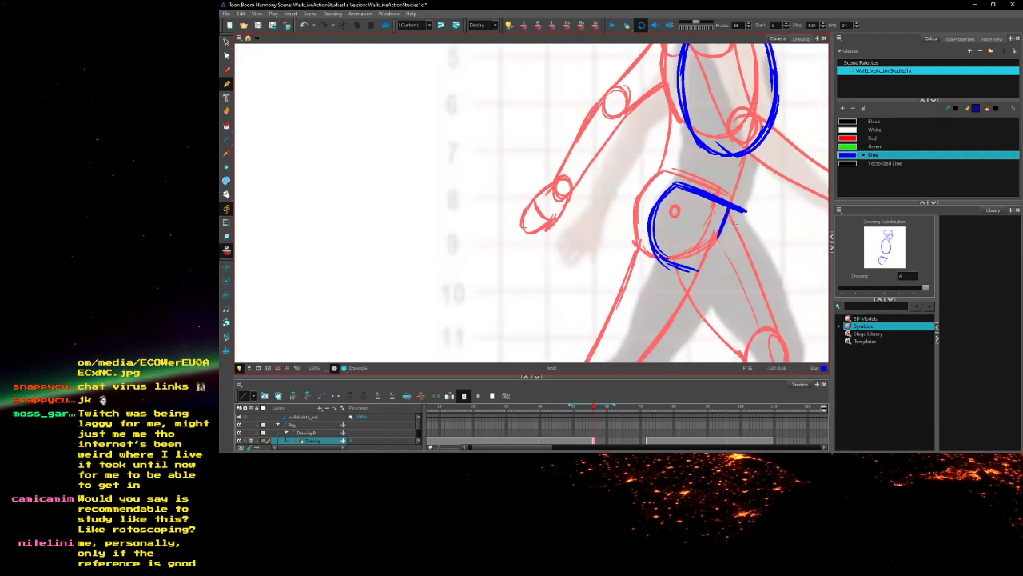
Connect the rib cage to the pelvis with front and back waist lines and add a shoulder circle in the upper torso
mouse_move(751, 152)
left_mouse_down()
mouse_move(722, 249)
mouse_move(726, 241)
left_mouse_up()
left_click_drag(748, 189, 720, 253)
left_click_drag(752, 152, 718, 262)
key("ctrl+z")
key("ctrl+z")
left_click_drag(736, 224, 724, 262)
mouse_move(701, 225)
left_mouse_down()
mouse_move(698, 328)
mouse_move(677, 267)
mouse_move(675, 284)
mouse_move(677, 244)
left_mouse_up()
left_click_drag(744, 211, 724, 277)
mouse_move(706, 128)
left_mouse_down()
mouse_move(699, 261)
mouse_move(681, 236)
mouse_move(710, 230)
mouse_move(703, 192)
mouse_move(680, 239)
left_mouse_up()
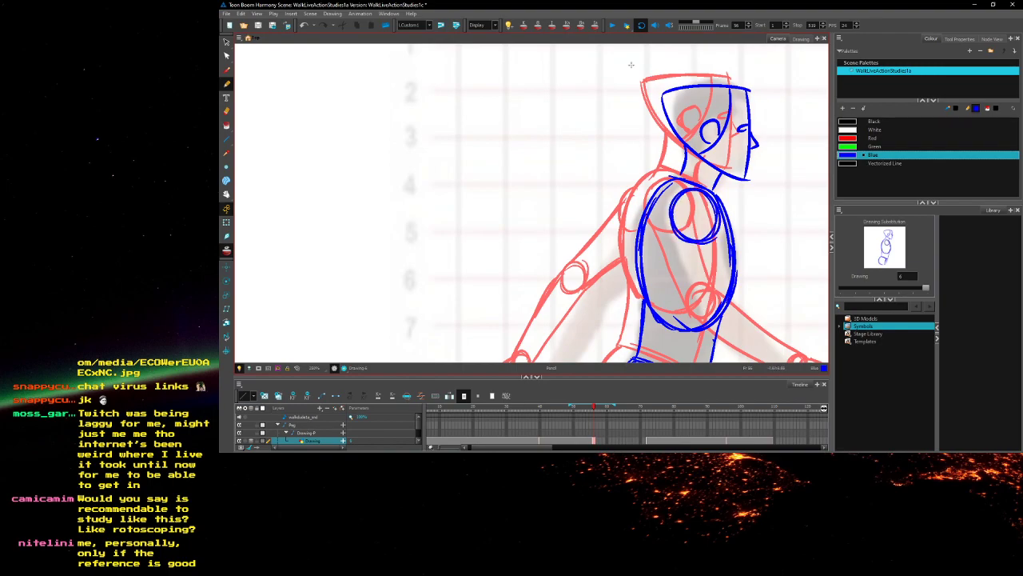
Draw the forward-swinging arm's upper-arm lines down from the shoulder circle across the rib cage
scroll(627, 67, "down", 2)
scroll(655, 204, "up", 2)
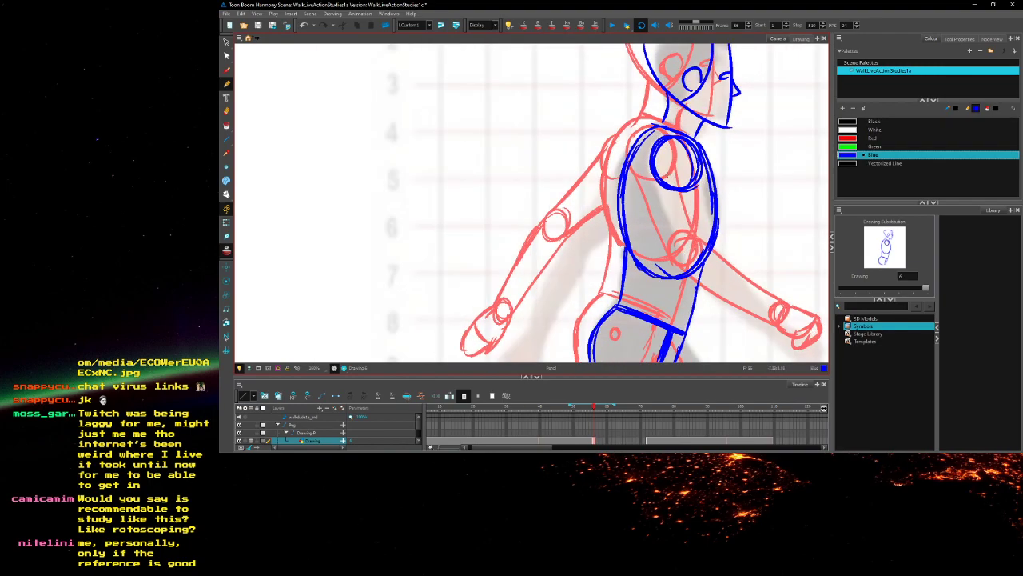
mouse_move(657, 174)
left_mouse_down()
mouse_move(684, 257)
mouse_move(708, 269)
mouse_move(687, 243)
left_mouse_up()
mouse_move(697, 180)
left_mouse_down()
mouse_move(709, 243)
mouse_move(669, 165)
mouse_move(678, 185)
mouse_move(603, 158)
left_mouse_up()
key("ctrl+z")
key("ctrl+z")
left_click_drag(650, 134, 669, 206)
scroll(649, 183, "down", 4)
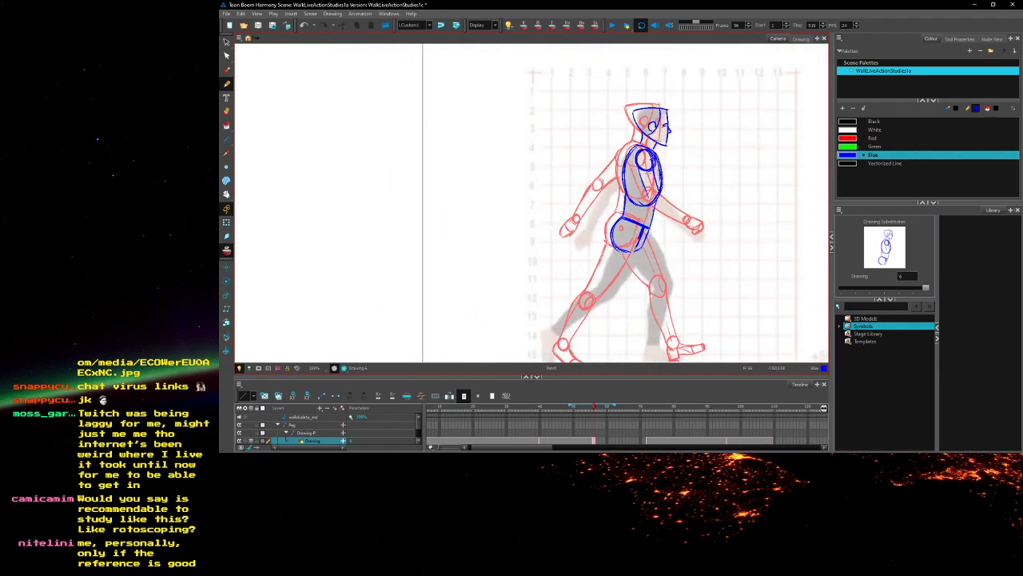
Complete the forward arm with an elbow circle, forearm lines, wrist circle and hand
scroll(646, 177, "up", 3)
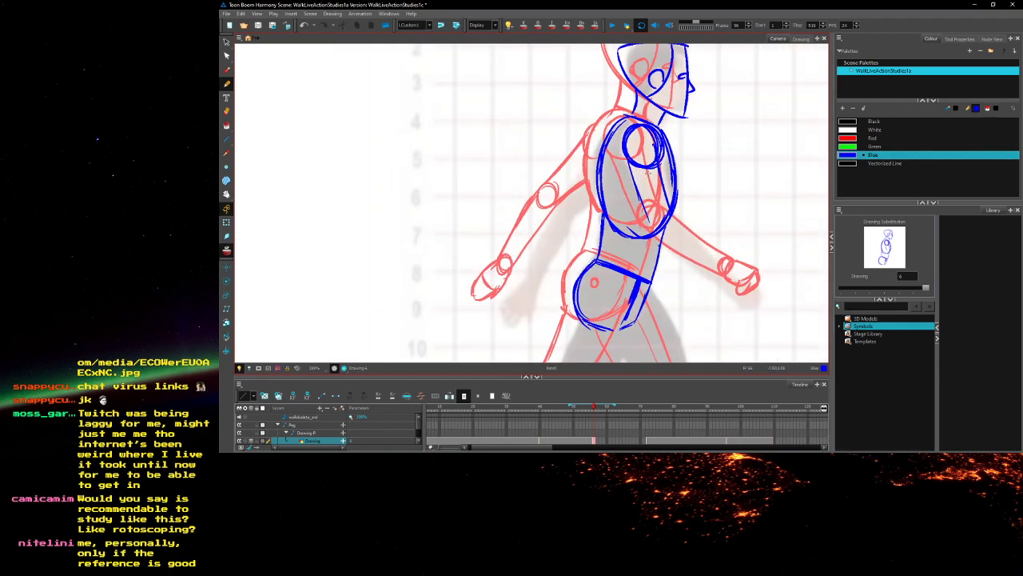
scroll(646, 183, "up", 2)
mouse_move(628, 159)
left_mouse_down()
mouse_move(661, 248)
mouse_move(644, 239)
mouse_move(670, 224)
mouse_move(663, 246)
mouse_move(723, 300)
left_mouse_up()
scroll(664, 236, "down", 2)
scroll(680, 252, "up", 1)
left_click_drag(649, 244, 724, 303)
left_click_drag(673, 224, 731, 283)
mouse_move(688, 244)
left_mouse_down()
mouse_move(745, 296)
mouse_move(735, 307)
mouse_move(759, 325)
mouse_move(780, 311)
mouse_move(791, 326)
mouse_move(782, 345)
mouse_move(763, 347)
mouse_move(786, 318)
mouse_move(782, 351)
mouse_move(791, 326)
mouse_move(730, 316)
left_mouse_up()
scroll(738, 290, "up", 1)
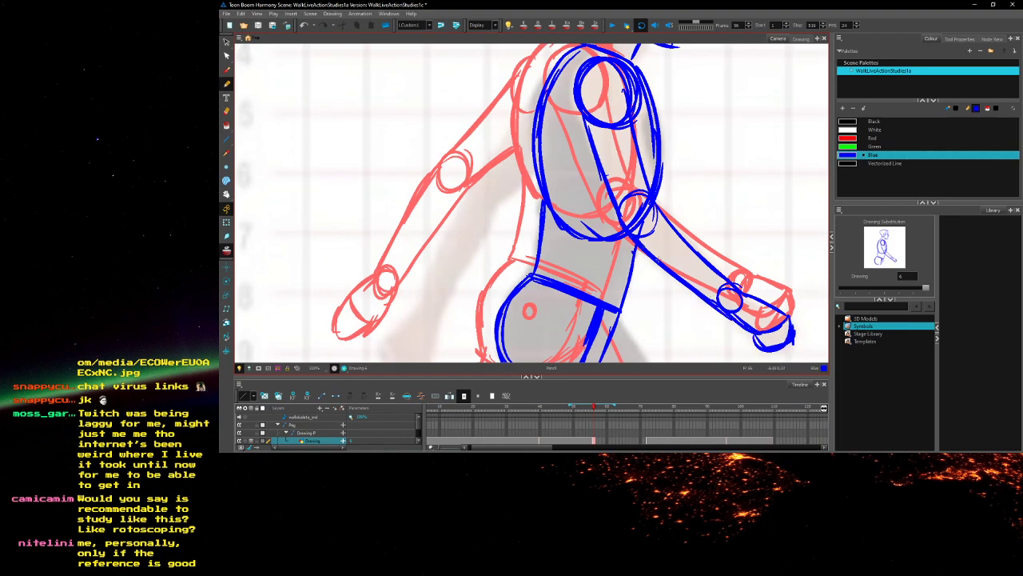
left_click_drag(506, 121, 665, 228)
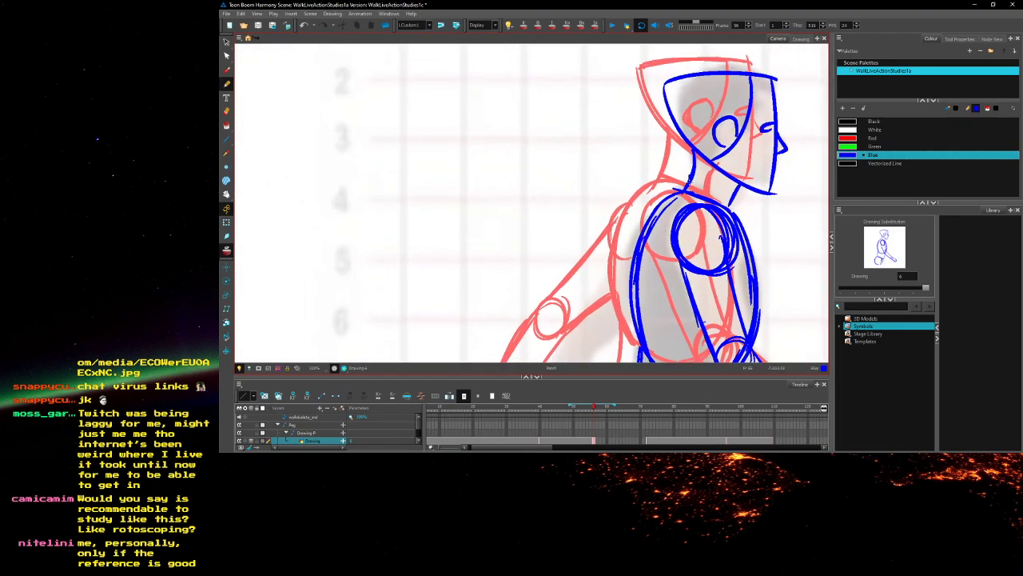
Draw the front leg's thigh lines from the pelvis over the grey reference leg and add the knee oval
scroll(685, 186, "down", 5)
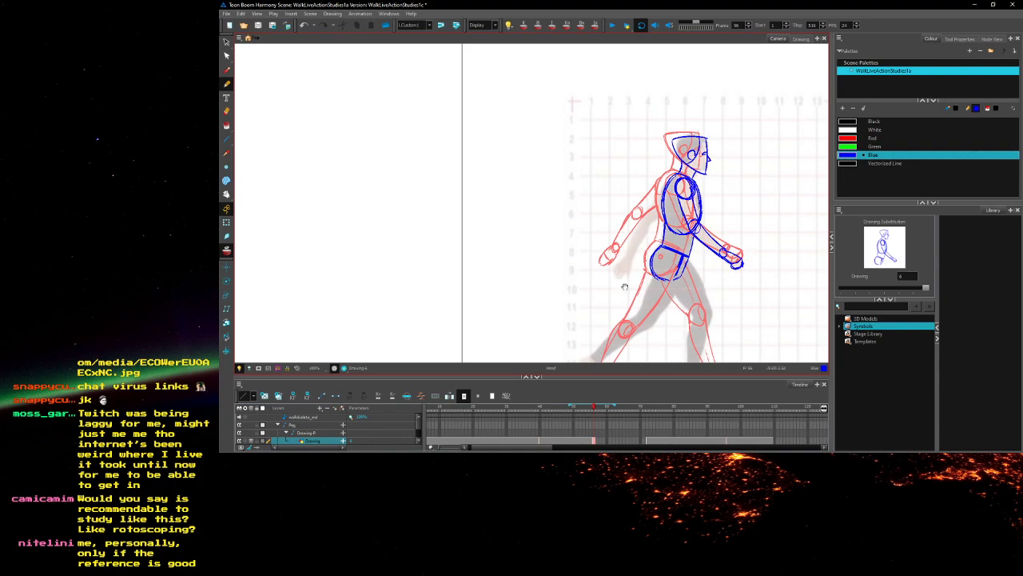
left_click_drag(624, 287, 687, 138)
scroll(686, 138, "up", 3)
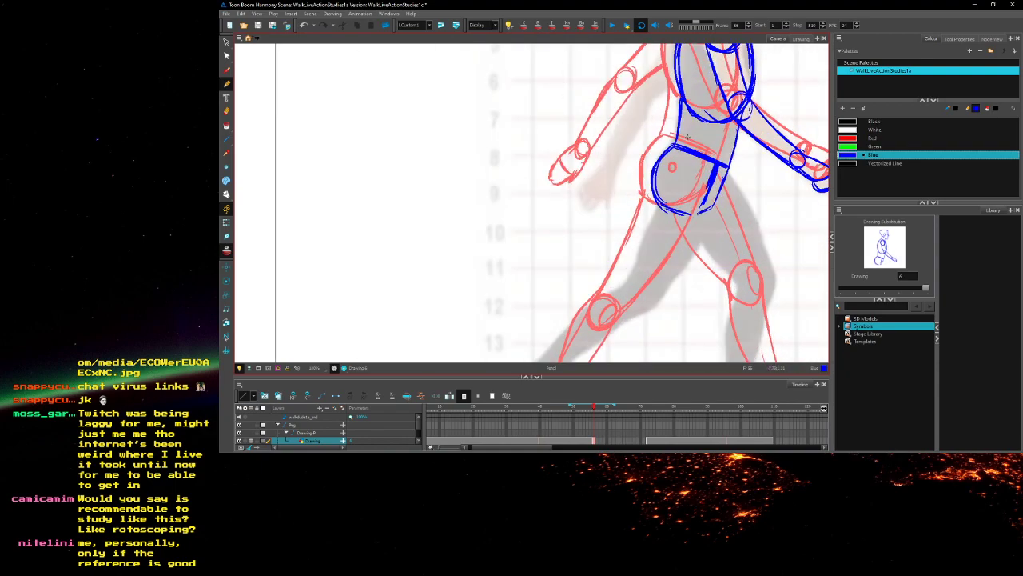
left_click_drag(672, 196, 663, 175)
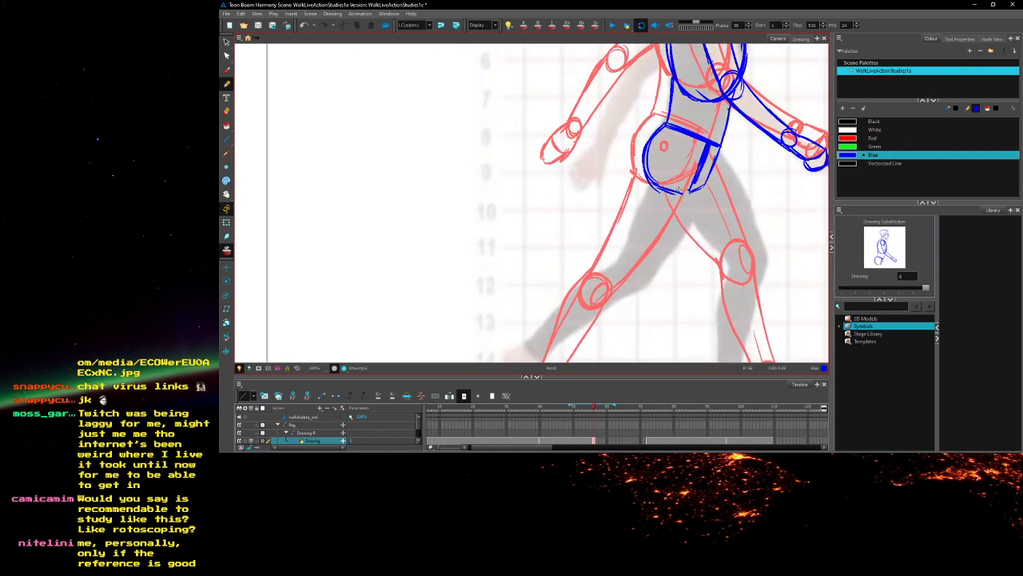
left_click_drag(681, 270, 667, 212)
left_click_drag(678, 149, 684, 229)
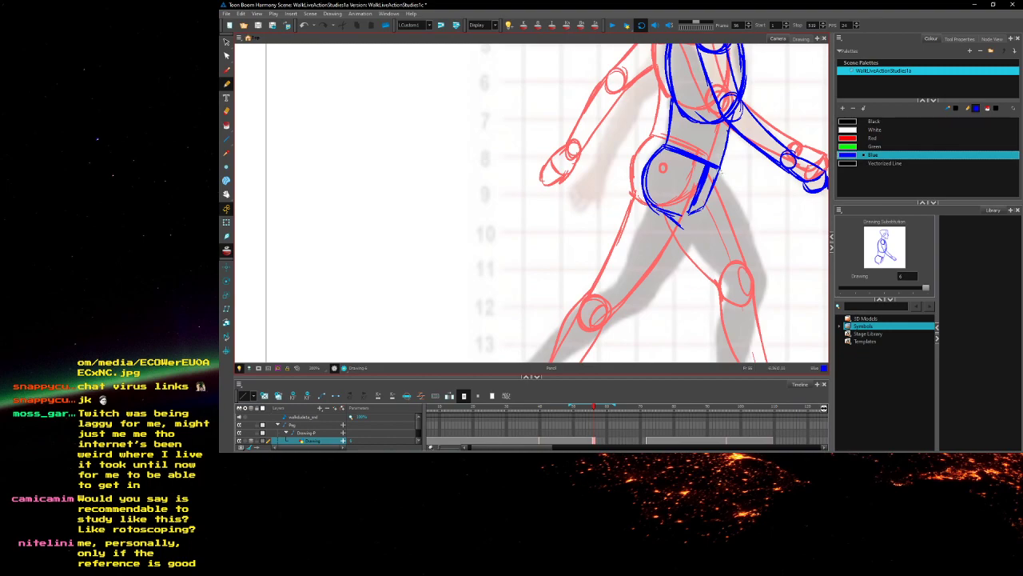
left_click_drag(723, 172, 757, 258)
mouse_move(675, 217)
left_mouse_down()
mouse_move(729, 285)
mouse_move(759, 260)
mouse_move(749, 305)
left_mouse_up()
left_click_drag(760, 269, 752, 307)
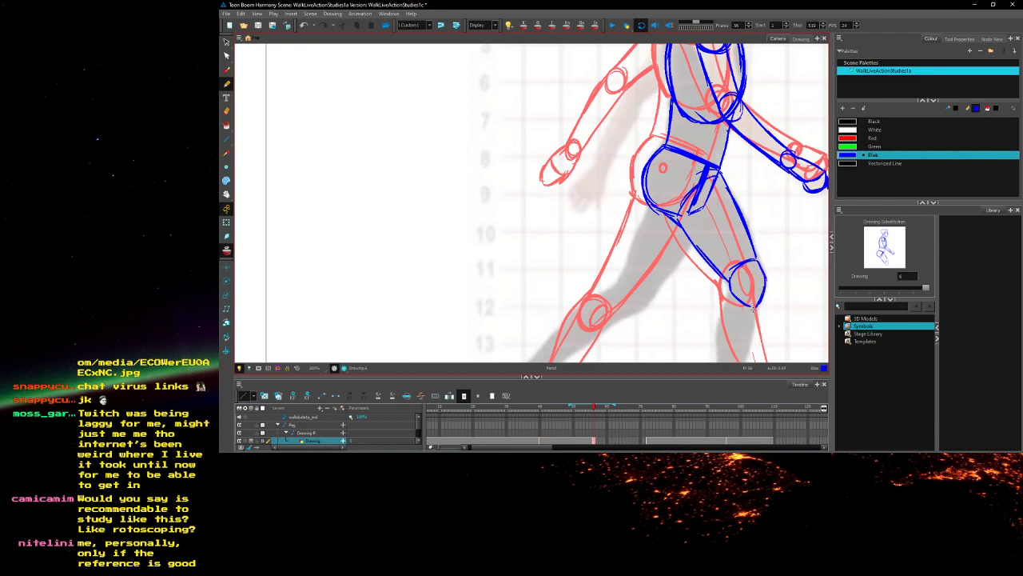
mouse_move(706, 267)
left_mouse_down()
mouse_move(716, 284)
mouse_move(708, 224)
mouse_move(707, 236)
left_mouse_up()
key("ctrl+z")
key("ctrl+z")
key("ctrl+z")
key("ctrl+z")
key("ctrl+z")
key("ctrl+z")
Draw the front leg's shin below the knee and finish it with the ankle and planted foot
mouse_move(706, 226)
left_mouse_down()
mouse_move(734, 208)
mouse_move(742, 228)
mouse_move(732, 254)
mouse_move(707, 239)
mouse_move(731, 252)
left_mouse_up()
mouse_move(629, 170)
left_mouse_down()
mouse_move(668, 356)
mouse_move(679, 269)
mouse_move(659, 135)
left_mouse_up()
left_click_drag(720, 312, 744, 312)
key("2")
left_click_drag(759, 224, 740, 330)
left_click_drag(728, 200, 715, 287)
left_click_drag(717, 235, 714, 328)
scroll(713, 336, "down", 2)
mouse_move(721, 250)
left_mouse_down()
mouse_move(708, 271)
mouse_move(732, 265)
mouse_move(697, 305)
mouse_move(761, 289)
mouse_move(787, 303)
mouse_move(750, 304)
left_mouse_up()
mouse_move(747, 301)
left_mouse_down()
mouse_move(750, 315)
mouse_move(726, 318)
left_mouse_up()
mouse_move(727, 296)
left_mouse_down()
mouse_move(700, 297)
mouse_move(718, 296)
left_mouse_up()
left_click_drag(669, 296, 671, 322)
Draw the rear leg's thigh lines and knee circle, following the trailing leg of the reference
mouse_move(590, 198)
left_mouse_down()
mouse_move(618, 211)
mouse_move(672, 308)
left_mouse_up()
mouse_move(694, 267)
left_mouse_down()
mouse_move(677, 306)
mouse_move(663, 276)
mouse_move(701, 275)
mouse_move(680, 315)
left_mouse_up()
left_click_drag(708, 174, 666, 270)
left_click_drag(766, 214, 686, 312)
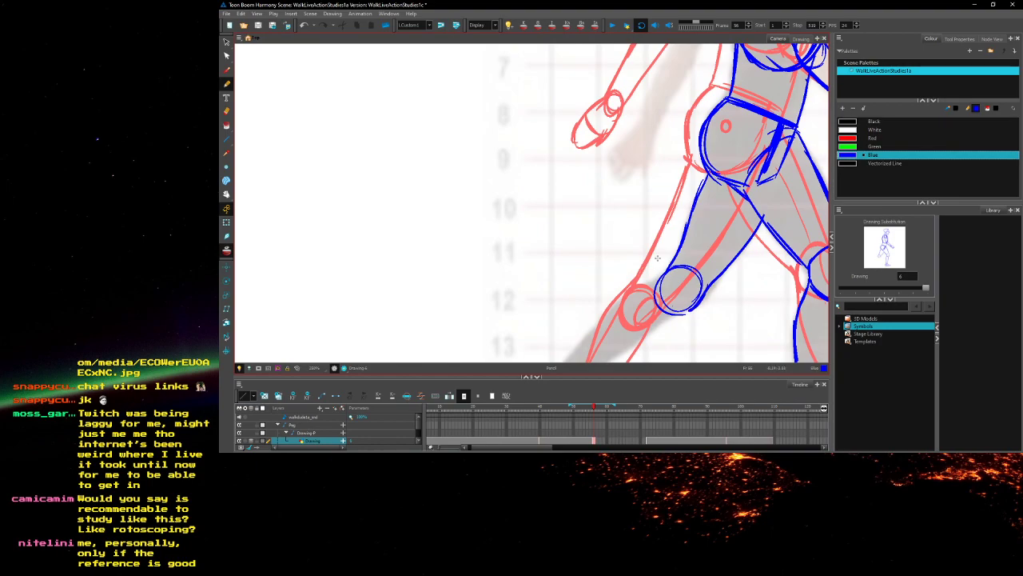
Draw the rear leg's shin, ankle circle and foot pushing off on its toes
mouse_move(675, 257)
left_mouse_down()
mouse_move(731, 220)
mouse_move(730, 275)
left_mouse_up()
mouse_move(690, 240)
left_mouse_down()
mouse_move(731, 155)
mouse_move(727, 133)
left_mouse_up()
left_click_drag(646, 231, 660, 251)
left_click_drag(646, 242, 666, 247)
mouse_move(666, 235)
left_mouse_down()
mouse_move(638, 243)
mouse_move(637, 222)
mouse_move(644, 290)
mouse_move(658, 312)
mouse_move(671, 298)
mouse_move(660, 282)
mouse_move(655, 308)
mouse_move(667, 315)
left_mouse_up()
left_click_drag(655, 285, 671, 313)
mouse_move(644, 271)
left_mouse_down()
mouse_move(658, 311)
mouse_move(645, 280)
left_mouse_up()
mouse_move(662, 244)
left_mouse_down()
mouse_move(647, 283)
mouse_move(668, 322)
mouse_move(646, 245)
mouse_move(610, 287)
left_mouse_up()
left_click_drag(707, 232, 621, 300)
left_click_drag(676, 256, 612, 304)
left_click_drag(687, 198, 664, 210)
left_click_drag(681, 202, 622, 260)
left_click_drag(654, 219, 590, 289)
Mark the hip joint on the pelvis and draw the backward-swinging upper arm with its elbow circle
left_click_drag(646, 241, 443, 116)
left_click_drag(565, 179, 636, 283)
mouse_move(643, 84)
left_mouse_down()
mouse_move(659, 260)
mouse_move(639, 232)
mouse_move(646, 209)
left_mouse_up()
mouse_move(567, 119)
left_mouse_down()
mouse_move(510, 83)
mouse_move(534, 217)
mouse_move(587, 217)
mouse_move(594, 246)
left_mouse_up()
mouse_move(670, 134)
left_mouse_down()
mouse_move(665, 157)
mouse_move(612, 219)
left_mouse_up()
left_click_drag(648, 168, 609, 217)
mouse_move(593, 258)
left_mouse_down()
mouse_move(654, 173)
mouse_move(638, 205)
left_mouse_up()
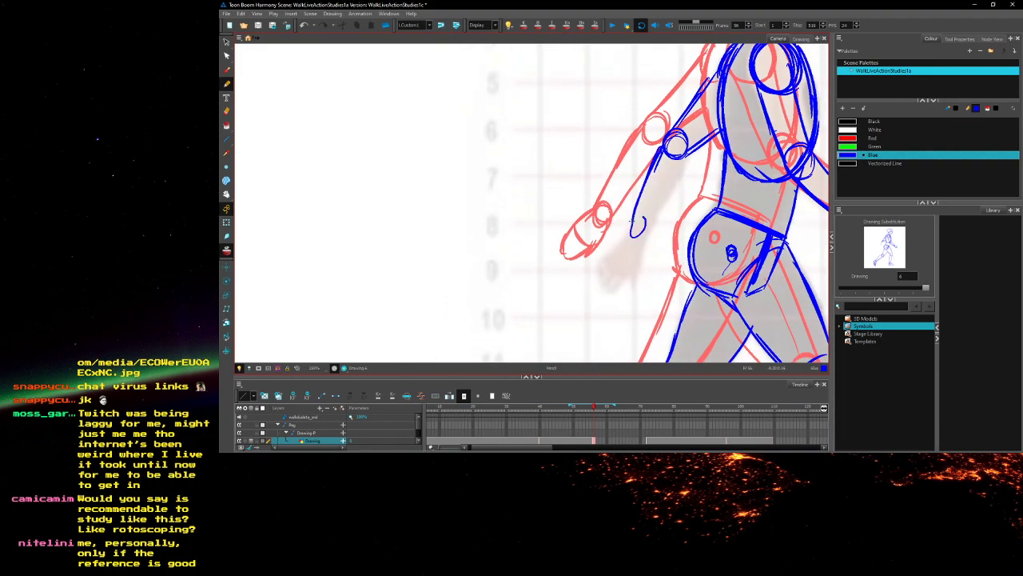
Draw the rear arm's forearm, wrist circle and hand, and reinforce the forearm outline
left_click_drag(686, 150, 647, 220)
mouse_move(644, 224)
left_mouse_down()
mouse_move(638, 257)
mouse_move(632, 225)
mouse_move(652, 251)
mouse_move(602, 257)
mouse_move(627, 259)
left_mouse_up()
mouse_move(638, 201)
left_mouse_down()
mouse_move(620, 225)
mouse_move(629, 227)
left_mouse_up()
left_click_drag(639, 237, 624, 284)
left_click_drag(670, 187, 643, 238)
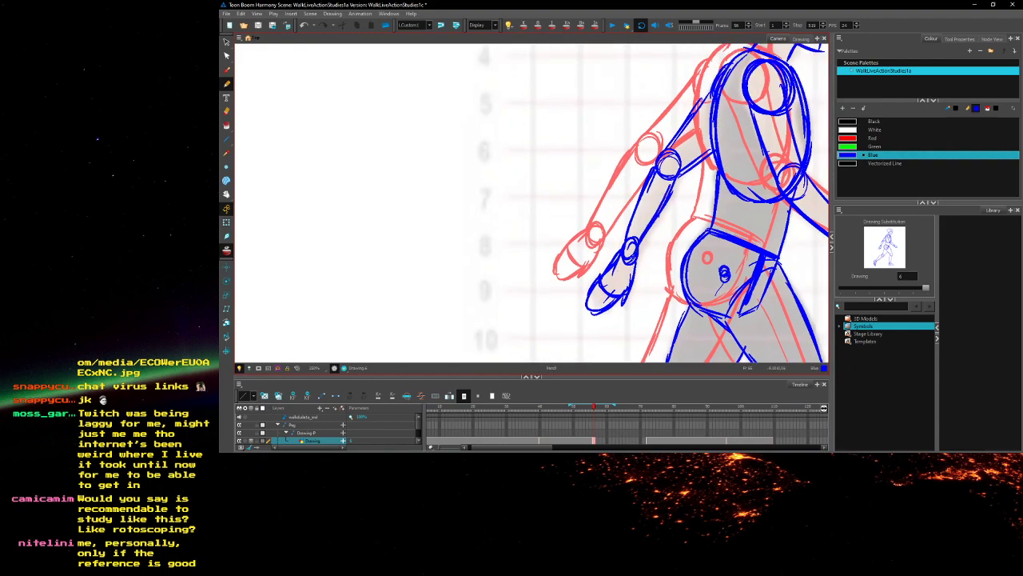
left_click_drag(669, 188, 642, 253)
left_click_drag(649, 159, 636, 203)
left_click_drag(660, 155, 627, 230)
left_click_drag(673, 185, 641, 253)
key("space")
Touch up the outlines of the blue figure and save the scene
mouse_move(711, 93)
left_mouse_down()
mouse_move(661, 181)
mouse_move(650, 255)
mouse_move(598, 93)
left_mouse_up()
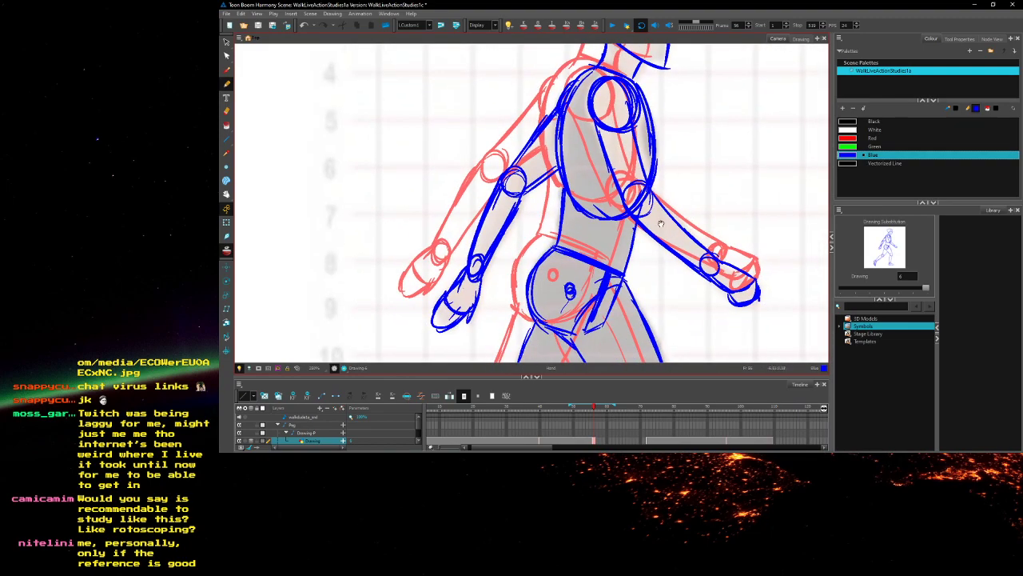
left_click_drag(644, 198, 662, 171)
key("1")
key("1")
left_click_drag(642, 222, 677, 302)
left_click_drag(644, 220, 680, 302)
mouse_move(617, 257)
left_mouse_down()
mouse_move(654, 314)
mouse_move(659, 228)
mouse_move(678, 210)
left_mouse_up()
key("space")
mouse_move(578, 237)
left_mouse_down()
mouse_move(698, 222)
mouse_move(656, 315)
mouse_move(657, 300)
left_mouse_up()
scroll(602, 316, "down", 6)
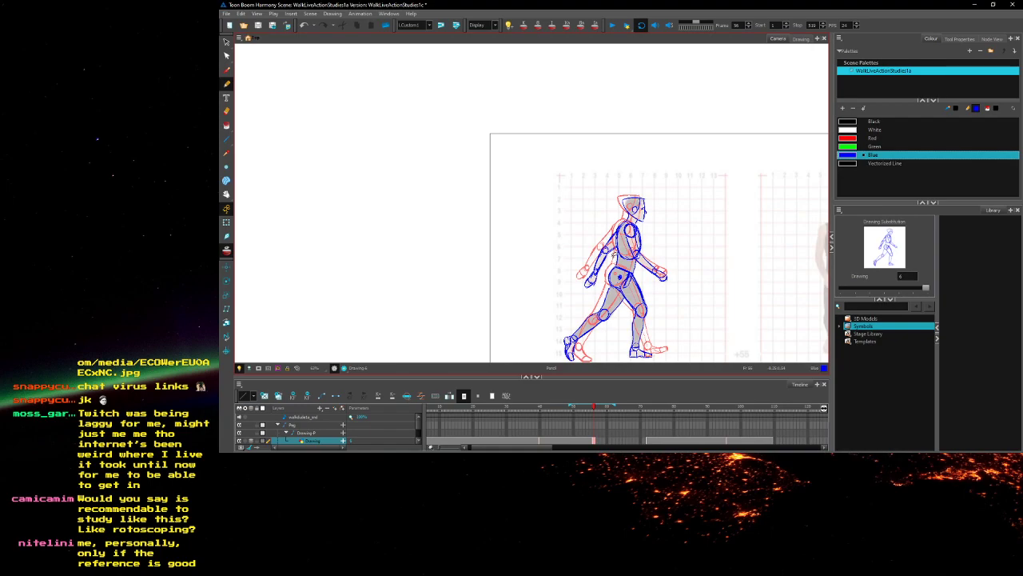
left_click_drag(549, 252, 559, 181)
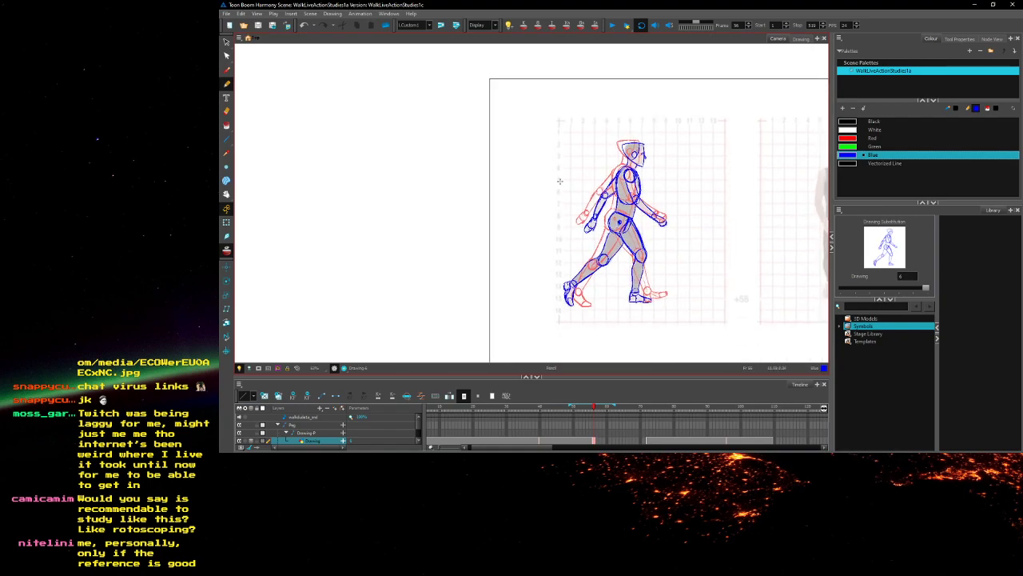
Flip to the neighbouring frame and back, and turn off the onion skin
key("period")
key("comma")
key("alt+o")
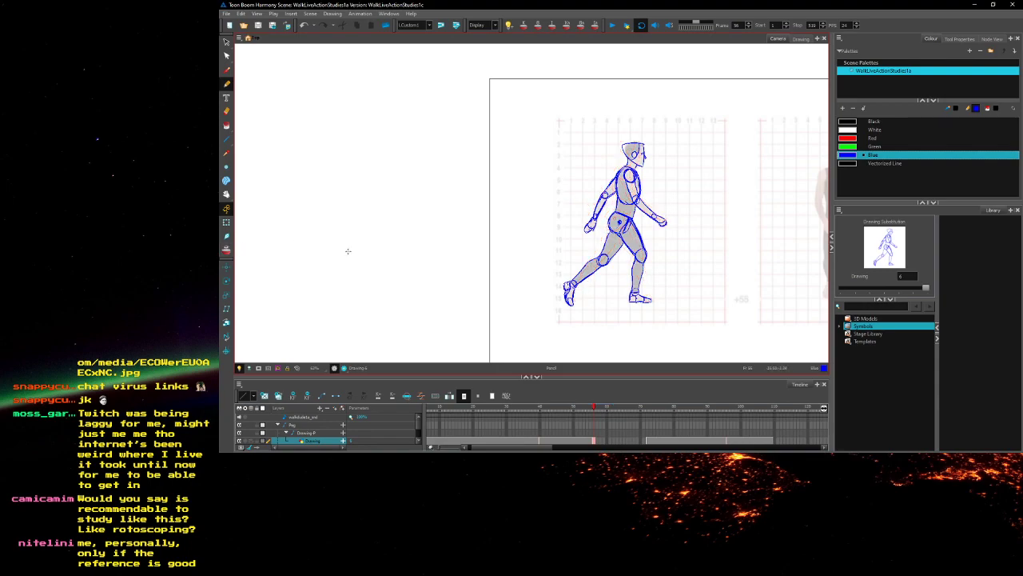
Go to frame 71 on the Drawing layer and extend the blue pose's exposure across the empty frames up to it
key("period")
key("period")
key("period")
key("period")
key("period")
key("period")
key("period")
key("period")
key("period")
key("period")
key("period")
key("period")
key("period")
key("period")
key("period")
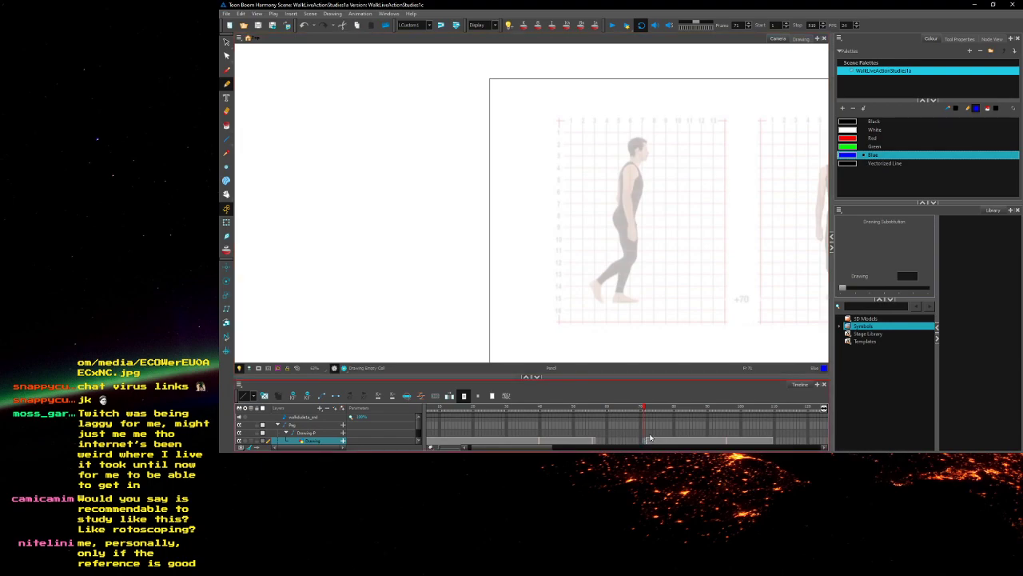
key("F5")
Step backward through the frames from frame 71 to compare the blue pose with the preceding red pose
key("comma")
key("comma")
key("comma")
key("comma")
key("comma")
key("comma")
key("comma")
key("comma")
key("comma")
key("comma")
key("comma")
key("comma")
key("comma")
key("comma")
key("comma")
key("comma")
key("comma")
key("comma")
key("comma")
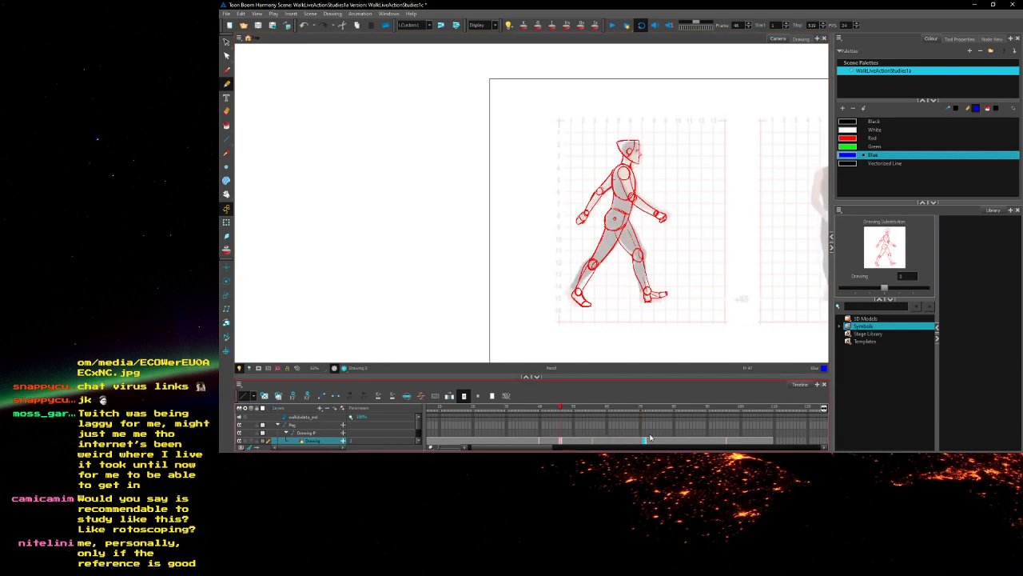
Step forward through the walk from the red stride pose past the following blue poses, comparing them with the reference footage
key("period")
key("period")
key("period")
key("period")
key("period")
key("period")
key("period")
key("period")
key("period")
key("period")
key("period")
key("period")
key("period")
key("period")
key("period")
key("period")
key("period")
key("period")
key("period")
key("period")
key("period")
key("period")
key("period")
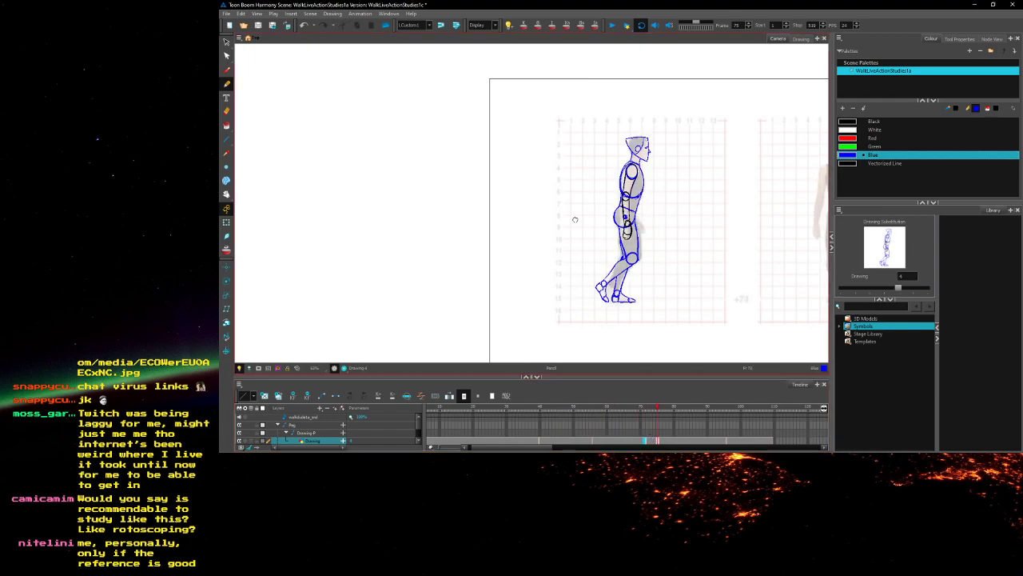
key("period")
key("period")
key("period")
key("period")
key("period")
key("period")
key("period")
key("period")
key("period")
key("period")
key("period")
key("period")
key("period")
key("period")
key("period")
key("period")
key("period")
key("period")
key("period")
Step back and forth around frames 79 to 82 to compare the upright blue pose with the reference figure
key("comma")
key("comma")
key("comma")
key("comma")
key("comma")
key("comma")
key("comma")
key("comma")
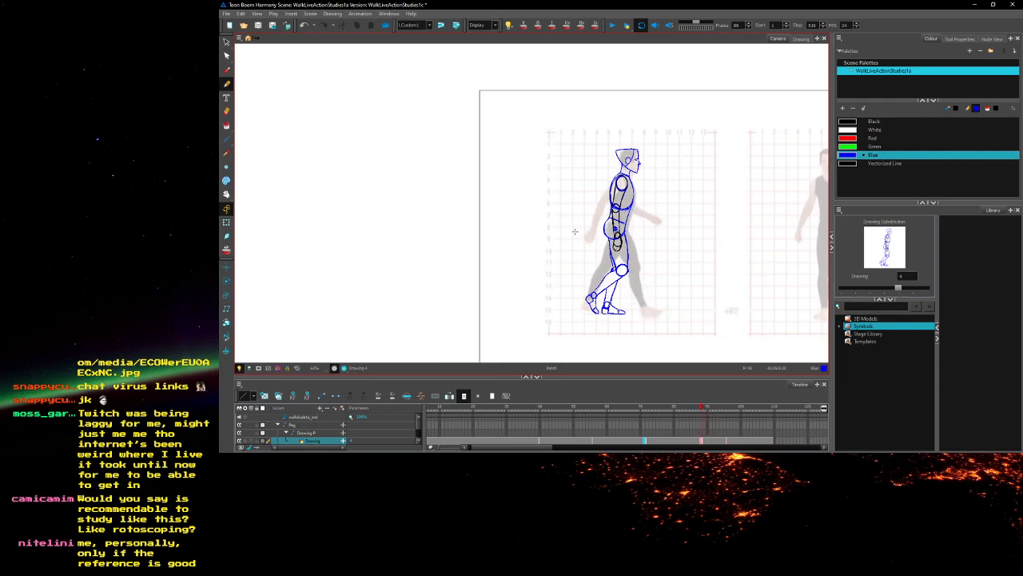
key("comma")
key("comma")
key("comma")
key("comma")
key("comma")
key("comma")
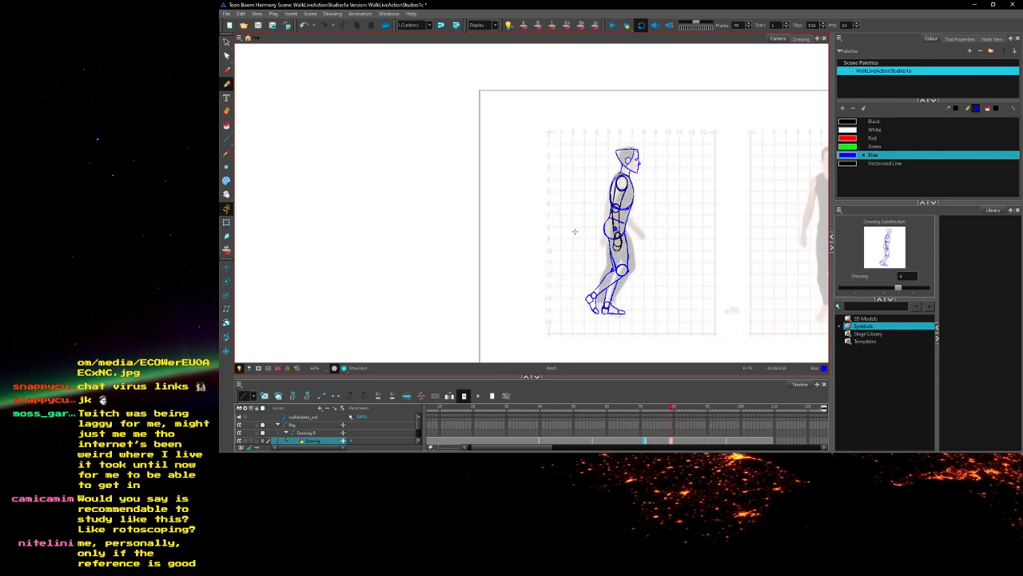
key("period")
key("period")
key("period")
key("period")
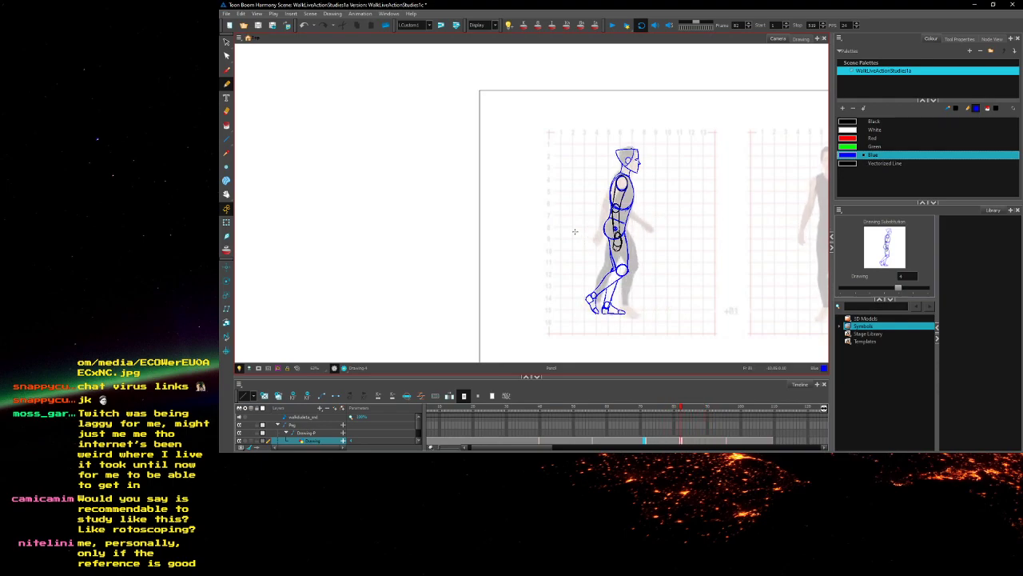
Flip back to the striding blue pose and return to about frame 79 to judge the spacing between the poses
key("comma")
key("comma")
key("comma")
key("comma")
key("comma")
key("comma")
key("comma")
key("comma")
key("comma")
key("comma")
key("comma")
key("comma")
key("comma")
key("comma")
key("comma")
key("comma")
key("comma")
key("comma")
key("comma")
key("comma")
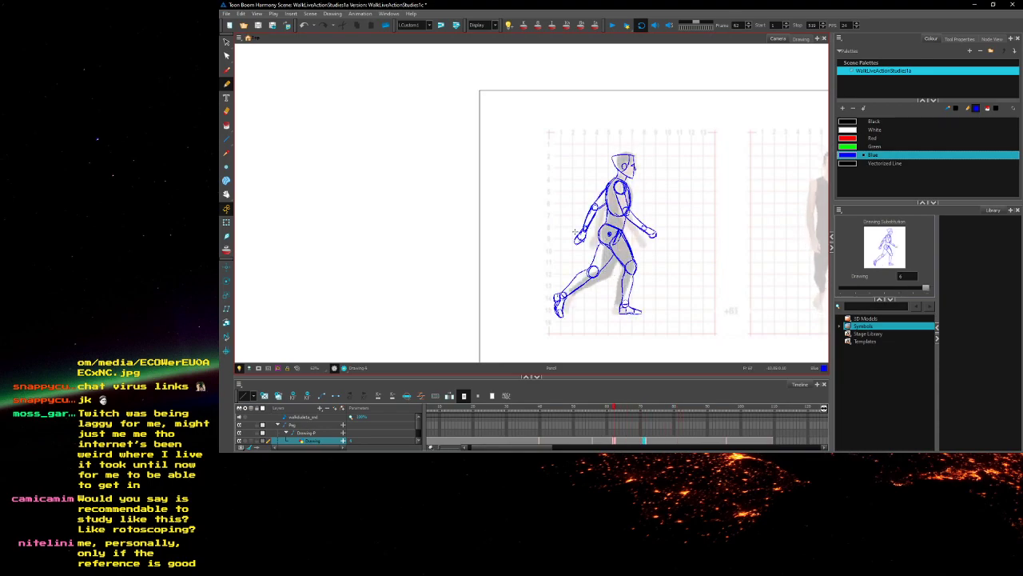
key("period")
key("period")
key("period")
key("period")
key("period")
key("period")
key("period")
key("period")
key("period")
key("period")
key("period")
key("period")
key("period")
key("period")
key("period")
key("period")
key("period")
key("period")
key("period")
key("period")
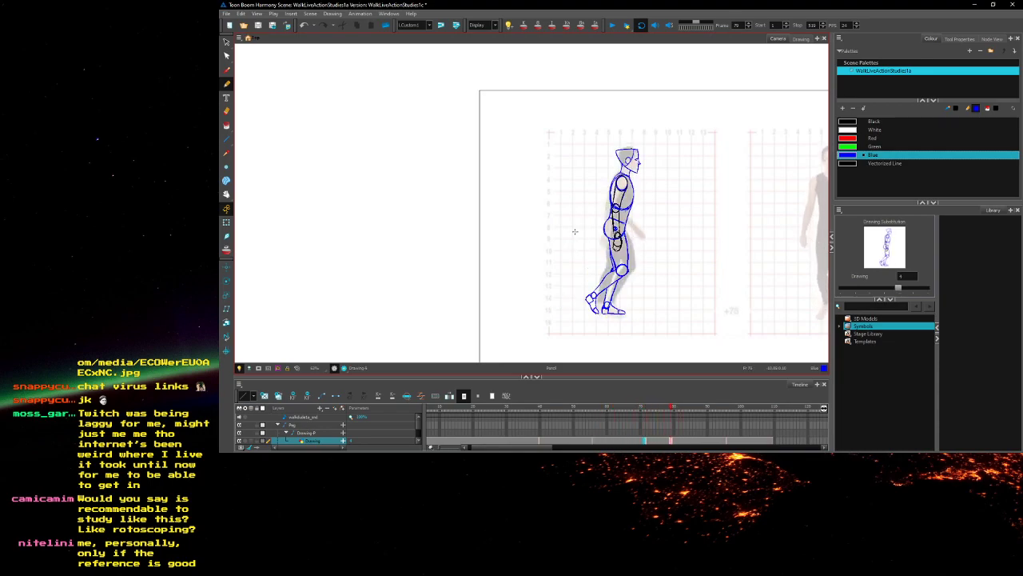
Settle on about frame 79 and clear the upright blue pose's exposure on the Drawing layer from there to about frame 95
key("comma")
key("comma")
key("comma")
key("comma")
key("period")
key("period")
key("period")
key("period")
key("comma")
key("period")
left_click(672, 442)
left_click(726, 440, "shift")
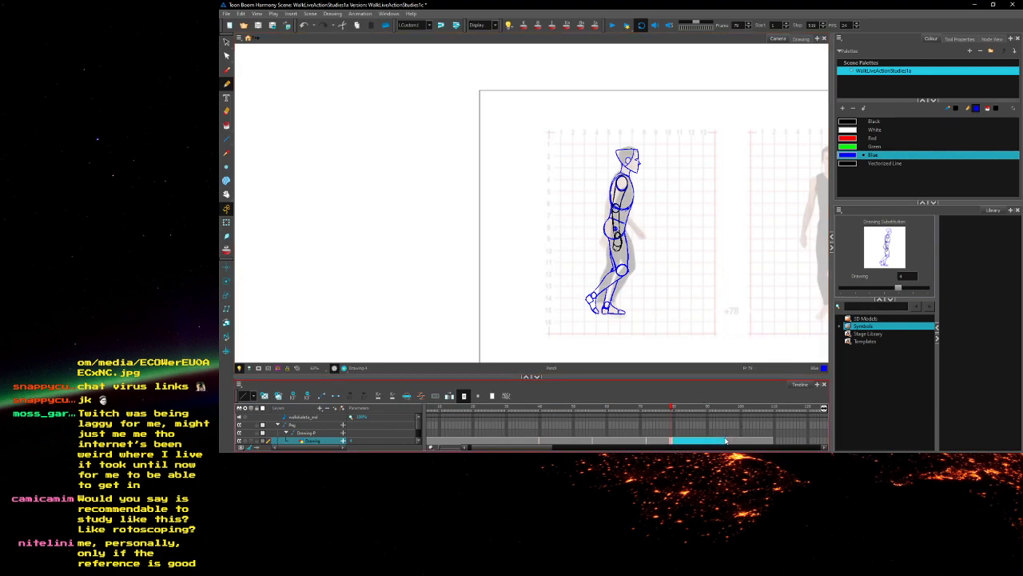
key("Delete")
Step back and forward through the frames before the cleared range to check the poses' timing, ending on the first empty frame
key("comma")
key("comma")
key("comma")
key("comma")
key("comma")
key("comma")
key("comma")
key("comma")
key("comma")
key("comma")
key("comma")
key("comma")
key("comma")
key("comma")
key("comma")
key("comma")
key("comma")
key("comma")
key("period")
key("period")
key("period")
key("period")
key("period")
key("period")
key("period")
key("period")
key("period")
key("period")
key("period")
key("period")
key("period")
key("period")
key("period")
key("period")
key("period")
key("period")
key("period")
key("period")
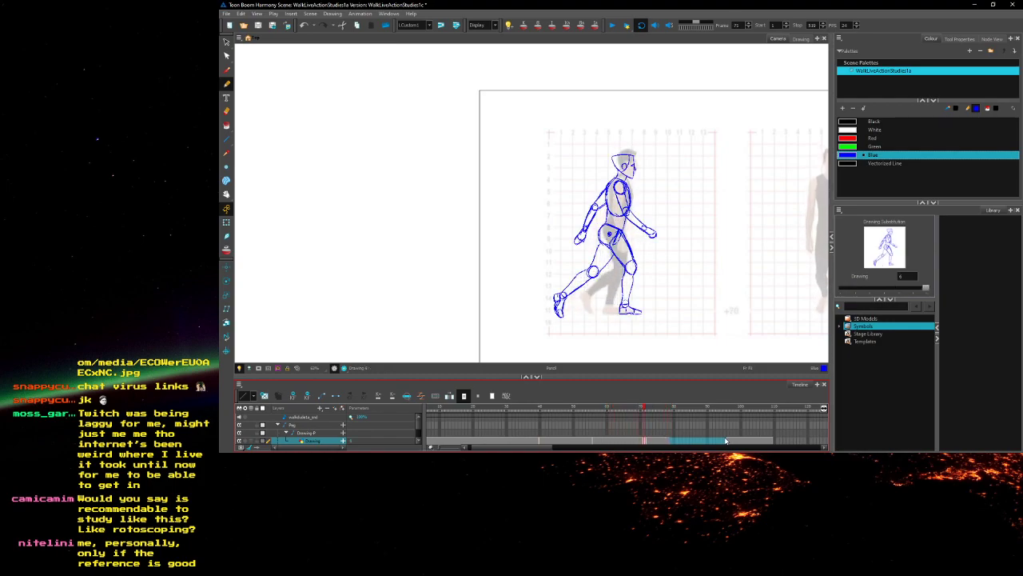
key("comma")
key("comma")
key("period")
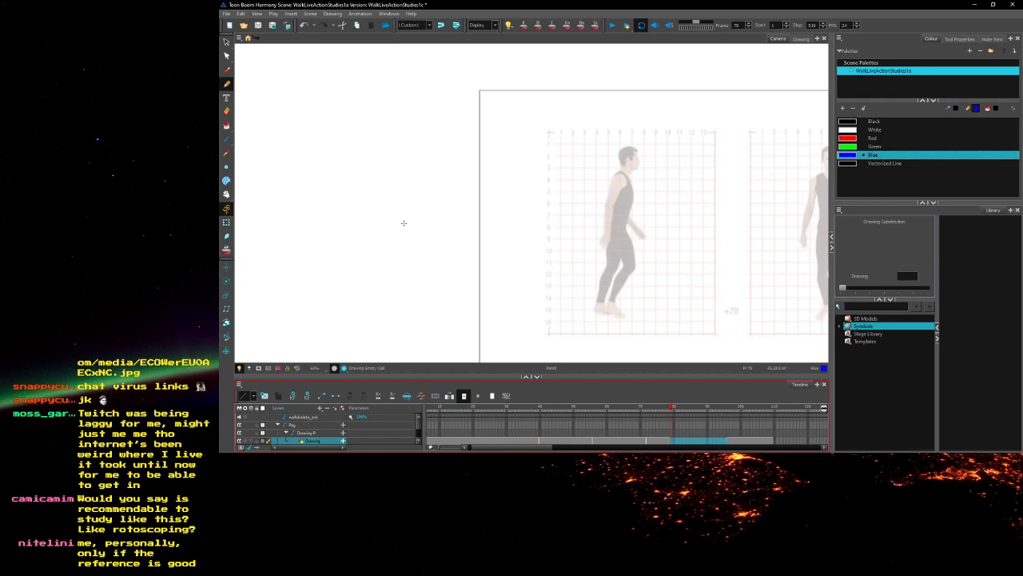
Show the previous pose as onion skin and draw the wedge-shaped head outline in blue at about frame 79
key("alt+o")
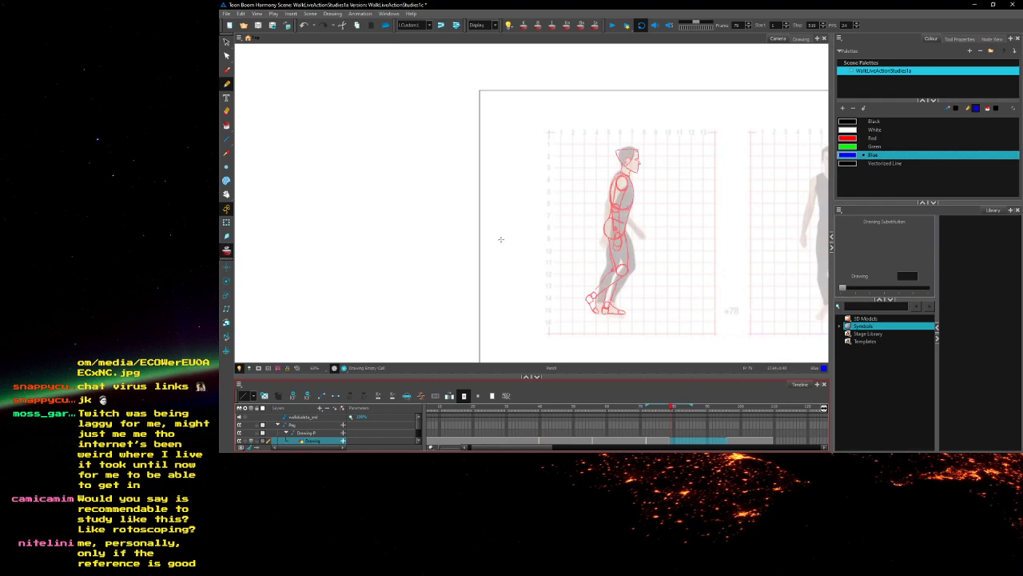
scroll(578, 232, "up", 4)
scroll(612, 235, "down", 2)
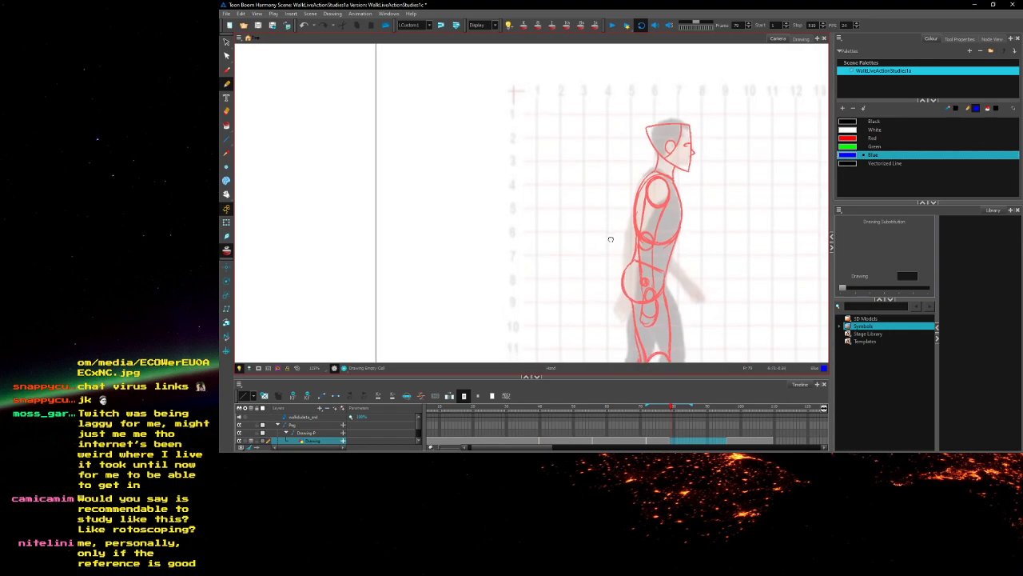
scroll(620, 191, "up", 2)
scroll(658, 162, "up", 2)
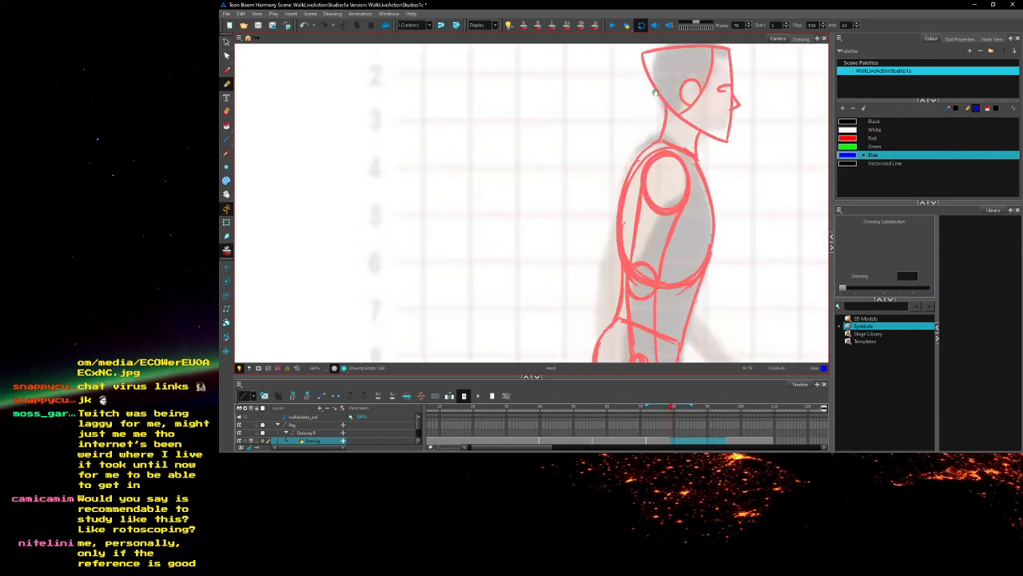
left_click_drag(654, 93, 639, 209)
left_click_drag(627, 170, 636, 193)
left_click_drag(686, 248, 718, 259)
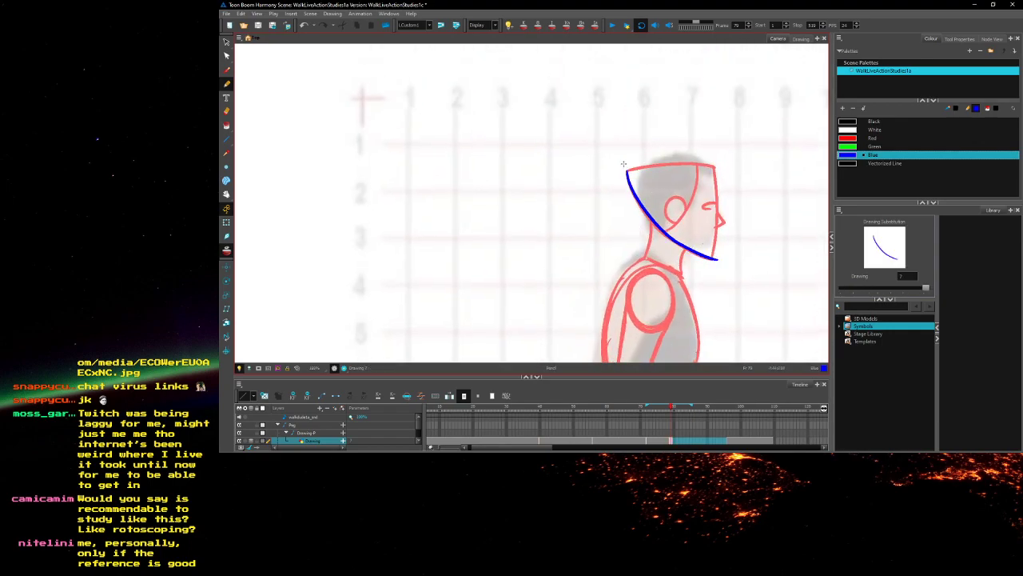
mouse_move(631, 167)
left_mouse_down()
mouse_move(713, 165)
mouse_move(714, 257)
left_mouse_up()
Add the nose, eye, ear and side curve to the head, and shift the whole head slightly up
scroll(708, 168, "up", 2)
mouse_move(717, 215)
left_mouse_down()
mouse_move(696, 205)
mouse_move(724, 199)
left_mouse_up()
left_click_drag(725, 210, 729, 251)
mouse_move(686, 124)
left_mouse_down()
mouse_move(674, 197)
mouse_move(623, 261)
mouse_move(626, 213)
mouse_move(662, 197)
left_mouse_up()
scroll(655, 196, "down", 2)
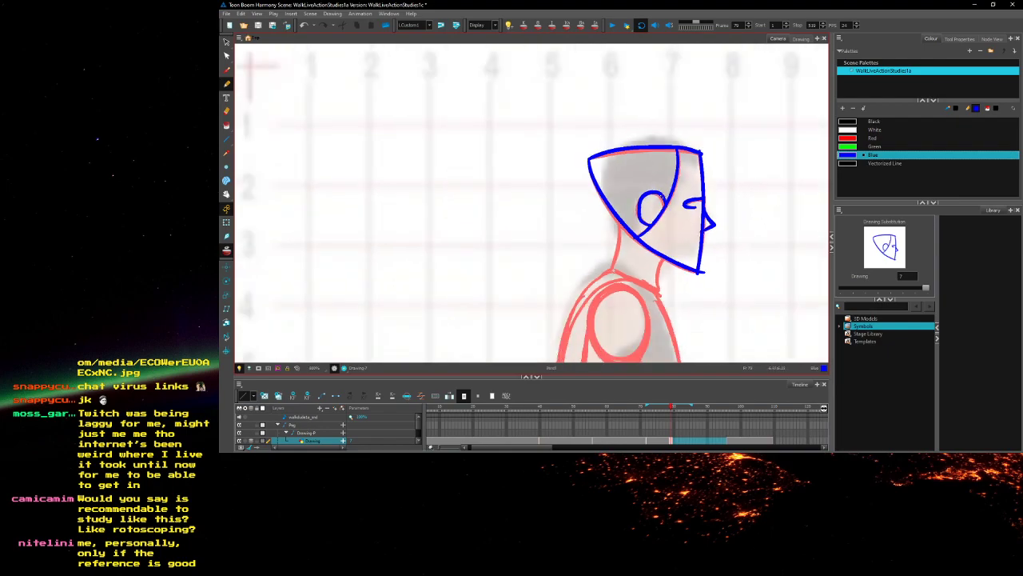
left_click_drag(574, 137, 630, 103)
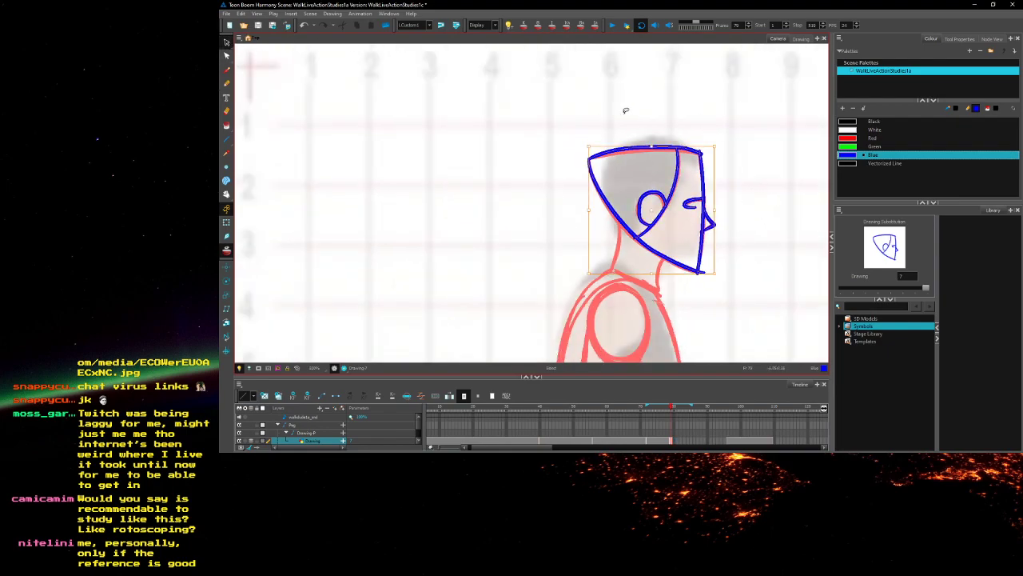
left_click_drag(676, 166, 678, 157)
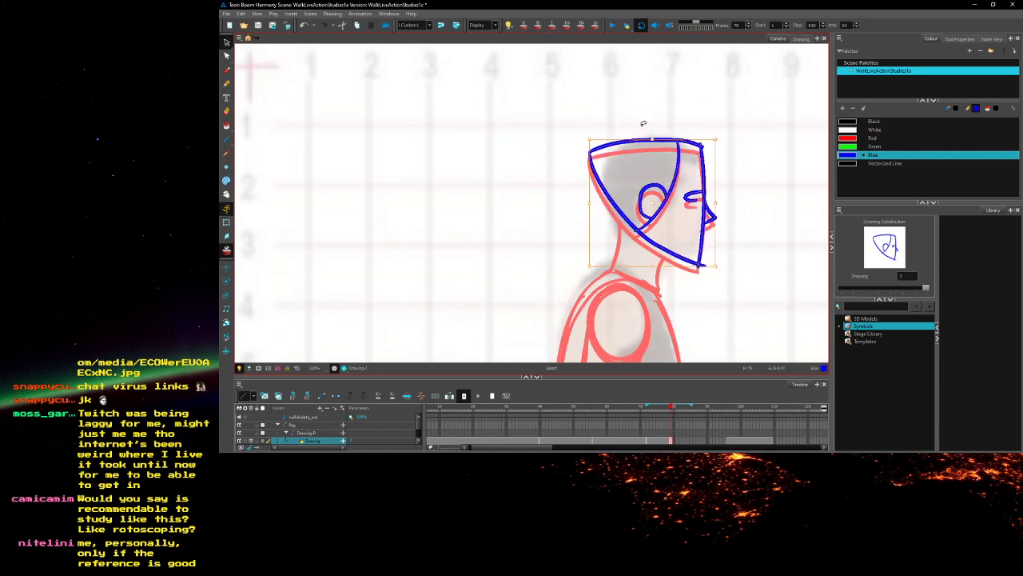
Draw the back and front lines of the neck and a short slanted neck base above the shoulders
scroll(576, 133, "down", 2)
left_click(227, 84)
key("2")
left_click_drag(616, 177, 605, 230)
left_click_drag(661, 214, 647, 256)
scroll(603, 220, "down", 3)
scroll(566, 267, "up", 3)
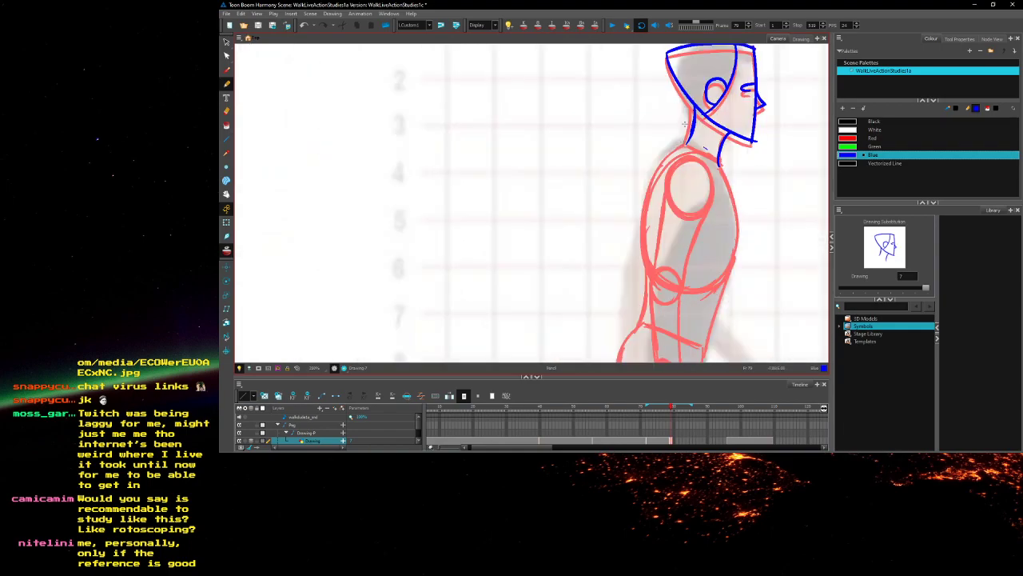
left_click_drag(705, 150, 717, 157)
mouse_move(688, 142)
left_mouse_down()
mouse_move(712, 155)
mouse_move(657, 178)
mouse_move(643, 243)
left_mouse_up()
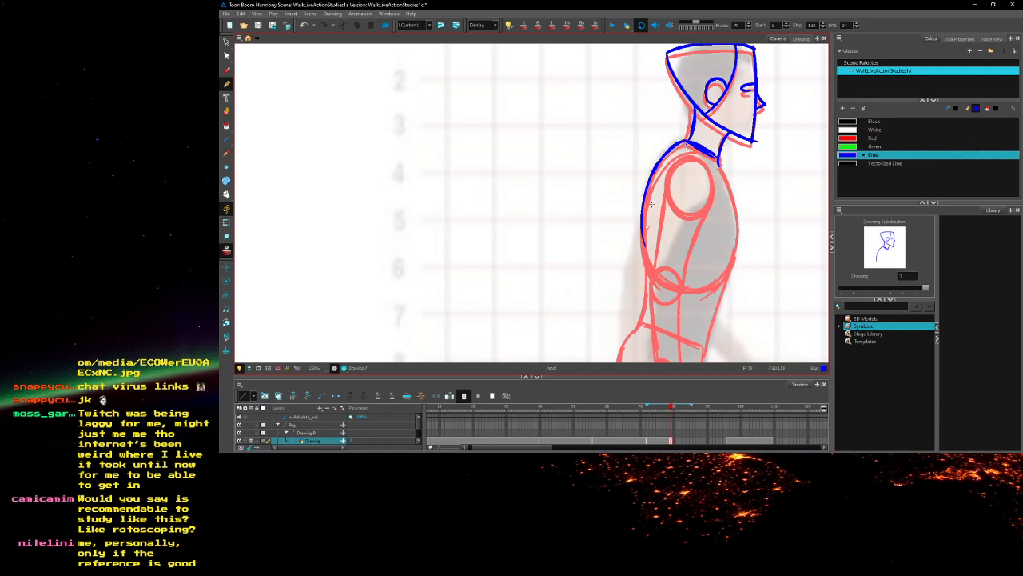
key("ctrl+z")
key("ctrl+z")
key("ctrl+z")
key("ctrl+z")
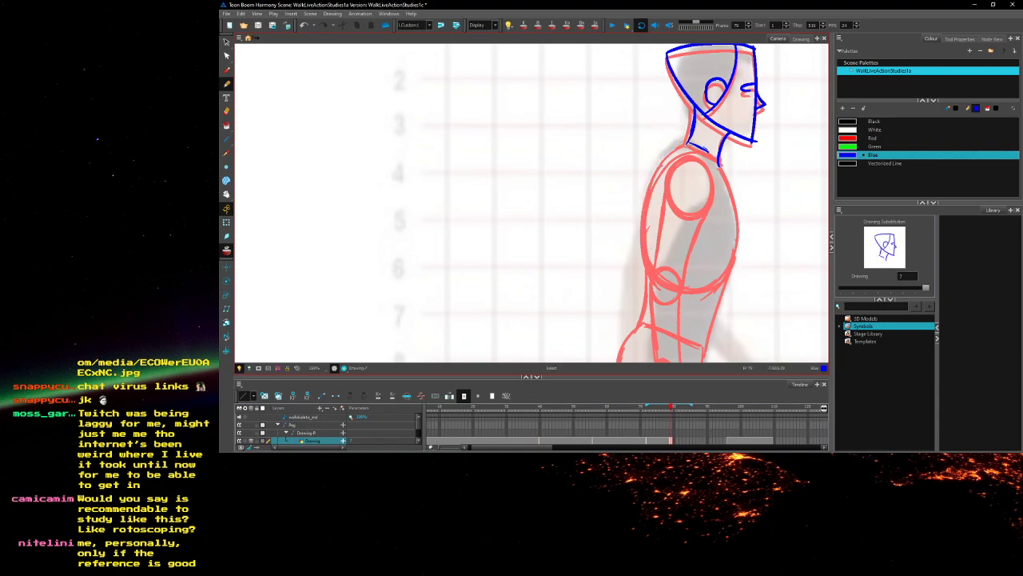
Draw the ribcage as a blue oval over the torso and nudge it slightly up to meet the neck
mouse_move(684, 144)
left_mouse_down()
mouse_move(644, 207)
mouse_move(640, 240)
mouse_move(668, 286)
left_mouse_up()
mouse_move(717, 159)
left_mouse_down()
mouse_move(740, 243)
mouse_move(726, 276)
mouse_move(705, 289)
mouse_move(645, 273)
left_mouse_up()
left_click(227, 42)
mouse_move(756, 240)
left_mouse_down()
mouse_move(722, 200)
mouse_move(705, 149)
mouse_move(612, 233)
mouse_move(713, 311)
left_mouse_up()
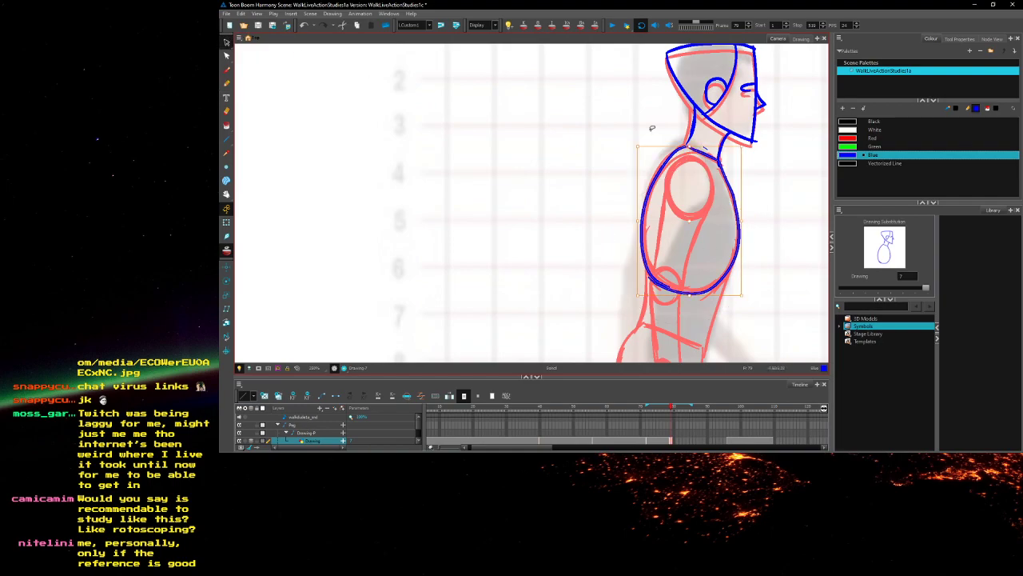
key("Up")
key("Up")
key("Right")
key("Right")
key("Left")
key("Up")
key("Right")
key("Left")
key("Right")
key("Up")
key("Up")
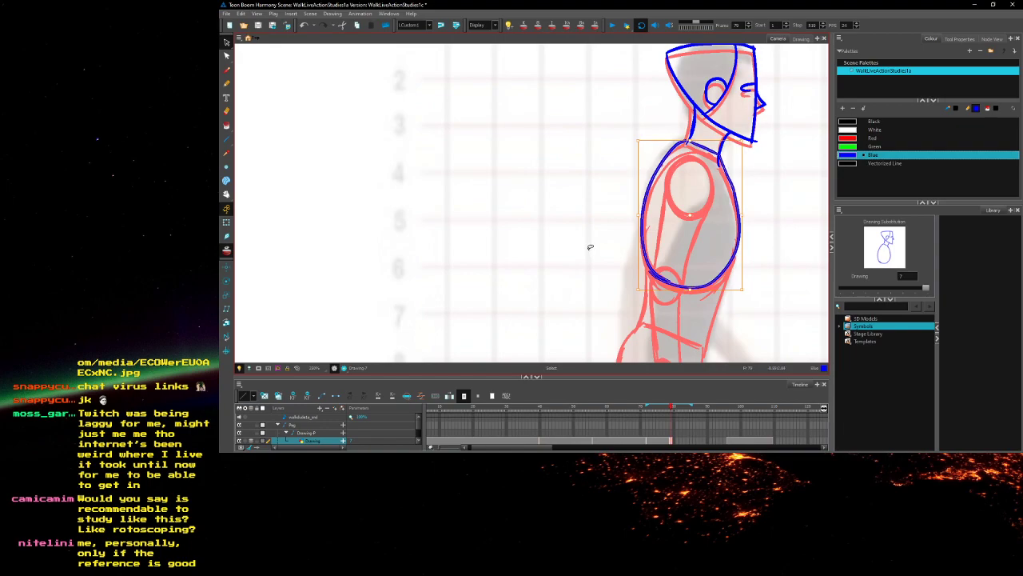
Draw the rounded pelvis with its slanted top line and connect it to the ribcage with two waist lines
scroll(590, 247, "down", 5)
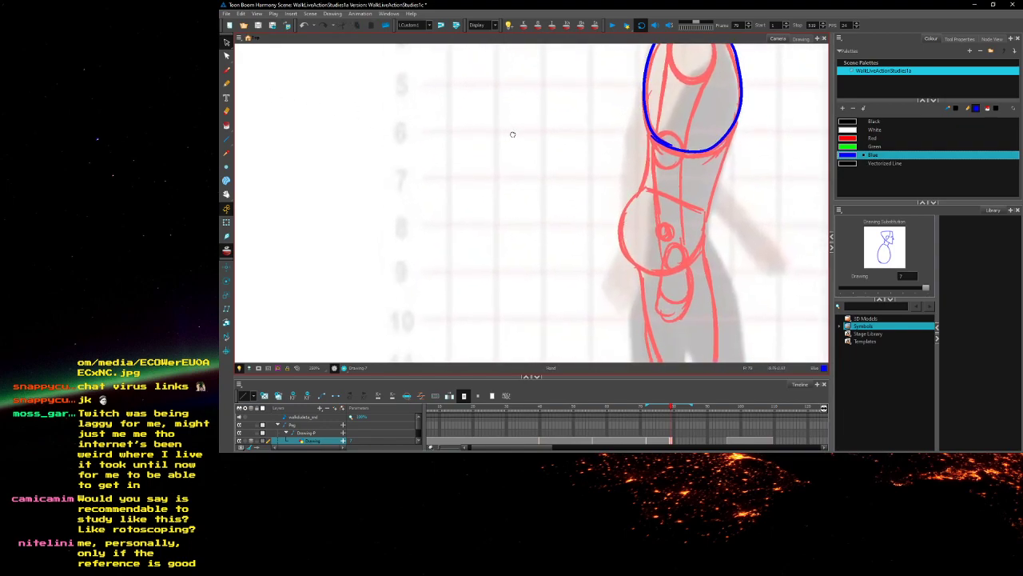
scroll(614, 171, "down", 3)
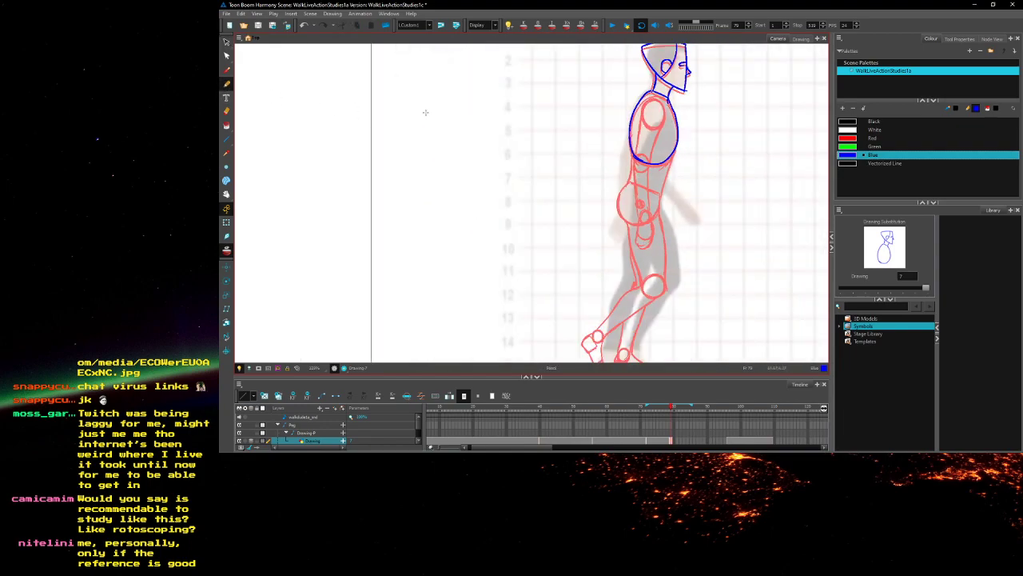
scroll(637, 175, "up", 2)
mouse_move(622, 173)
left_mouse_down()
mouse_move(666, 190)
mouse_move(601, 197)
mouse_move(601, 224)
mouse_move(628, 242)
left_mouse_up()
scroll(670, 190, "up", 1)
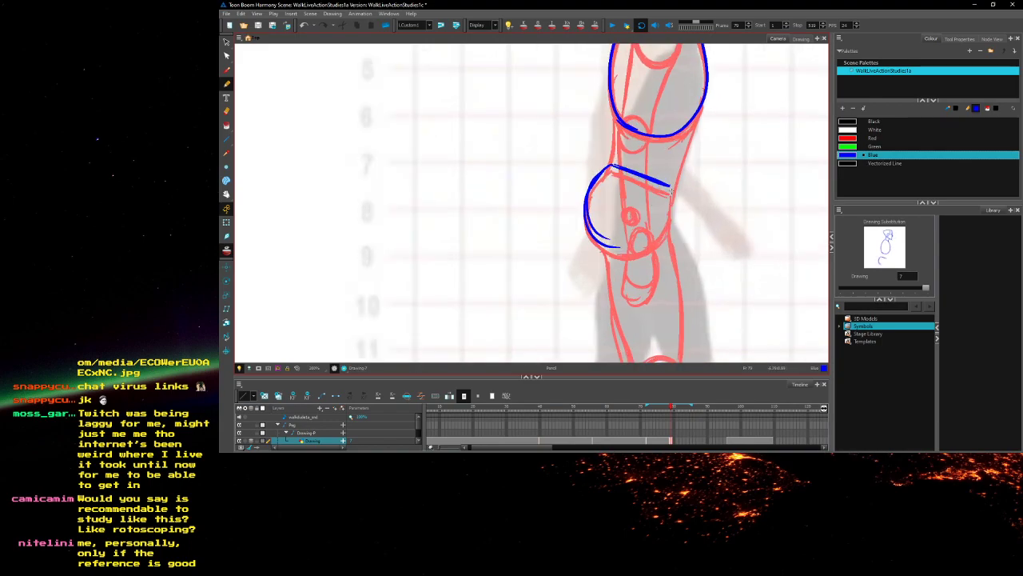
mouse_move(669, 205)
left_mouse_down()
mouse_move(622, 242)
mouse_move(598, 233)
left_mouse_up()
mouse_move(598, 233)
left_mouse_down()
mouse_move(669, 204)
mouse_move(613, 163)
left_mouse_up()
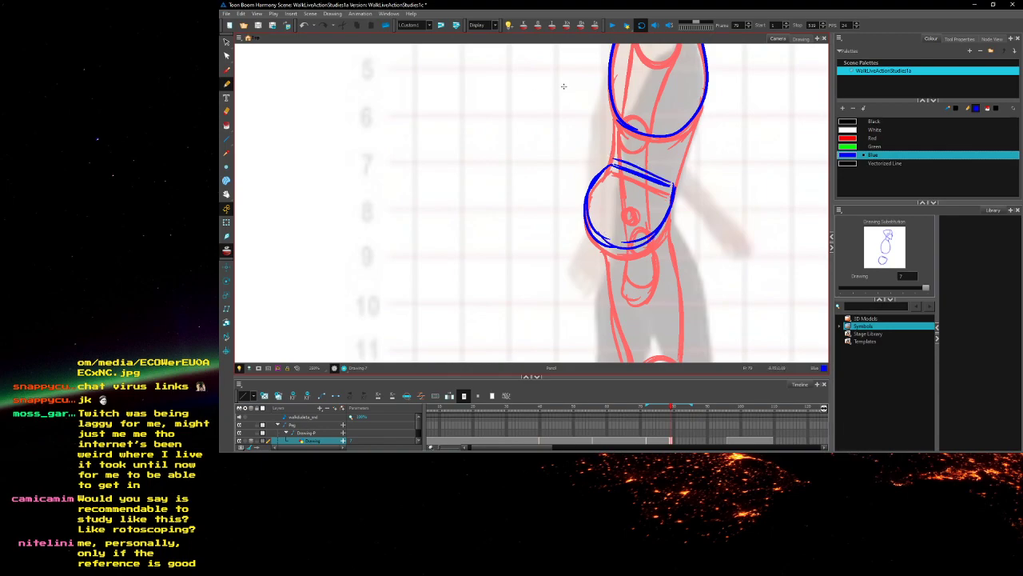
left_click_drag(609, 164, 672, 185)
left_click_drag(703, 110, 674, 188)
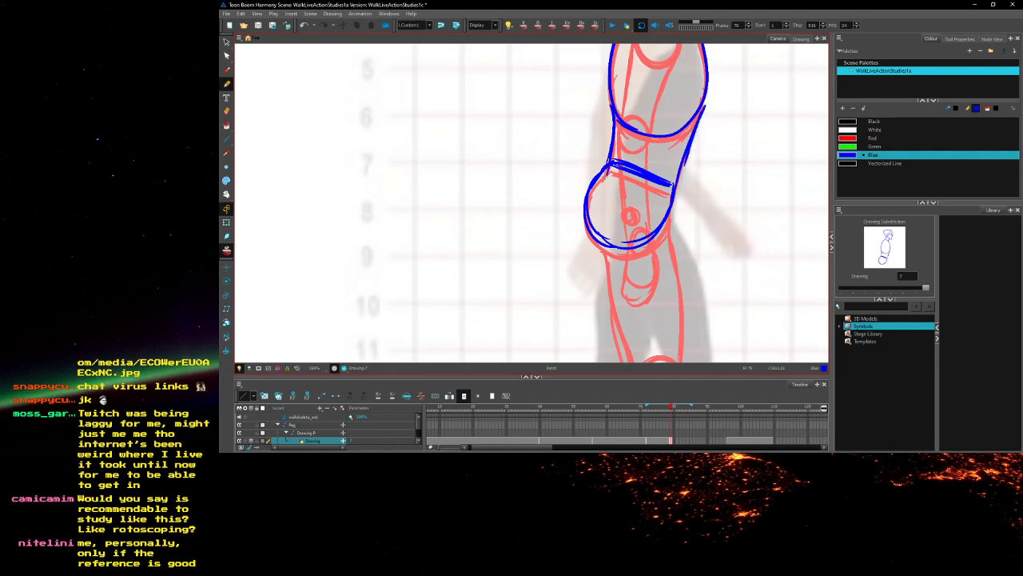
Step back and forth between the earlier blue poses and the new drawing to compare the leg positions
scroll(631, 100, "down", 5)
scroll(653, 96, "up", 3)
scroll(668, 205, "up", 2)
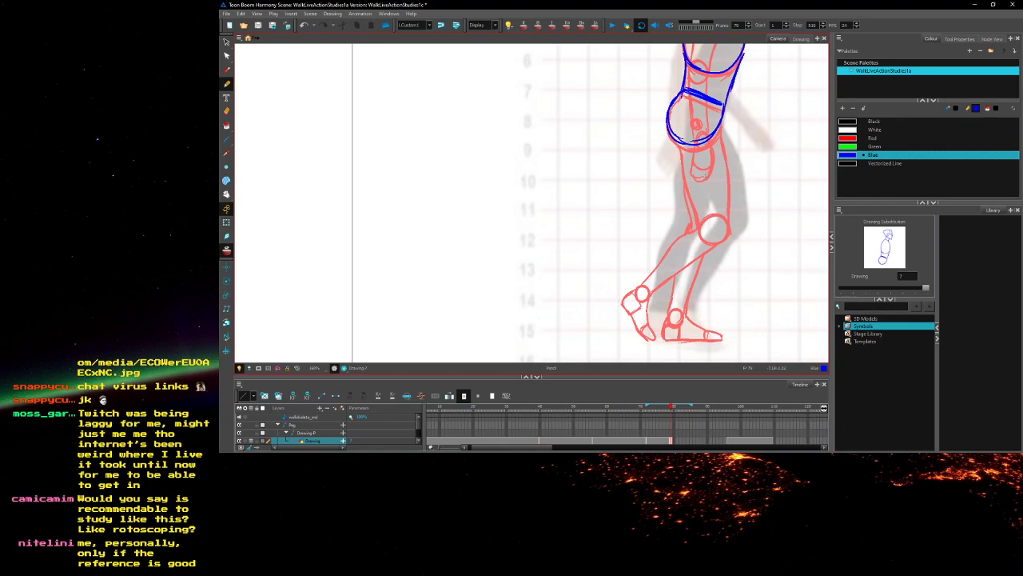
scroll(706, 175, "down", 1)
key("comma")
key("comma")
key("comma")
key("period")
key("comma")
key("comma")
key("comma")
key("period")
key("period")
key("period")
key("period")
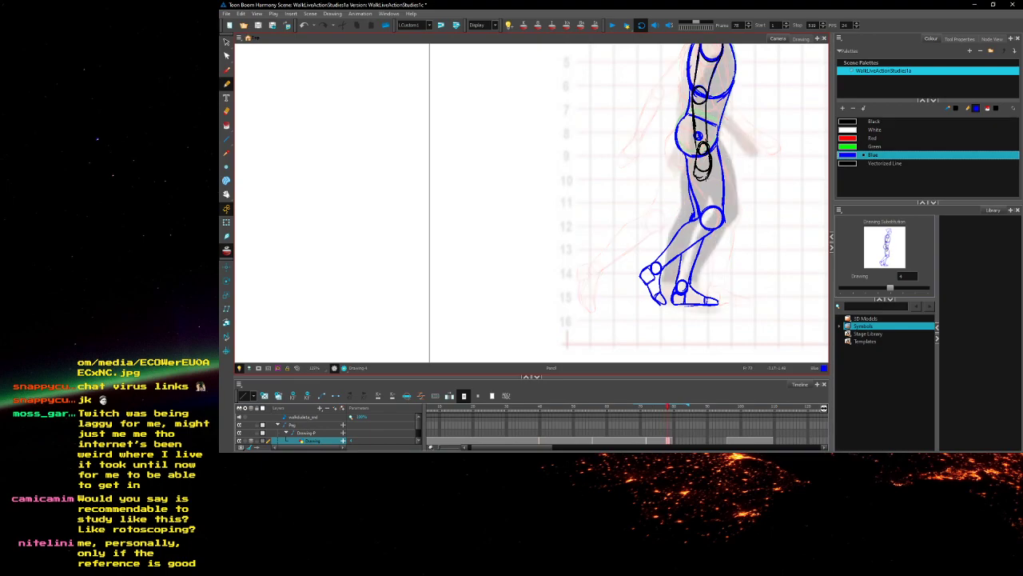
key("period")
Start the rear thigh's back edge below the pelvis with a short stroke, undoing the excess line
scroll(700, 152, "up", 2)
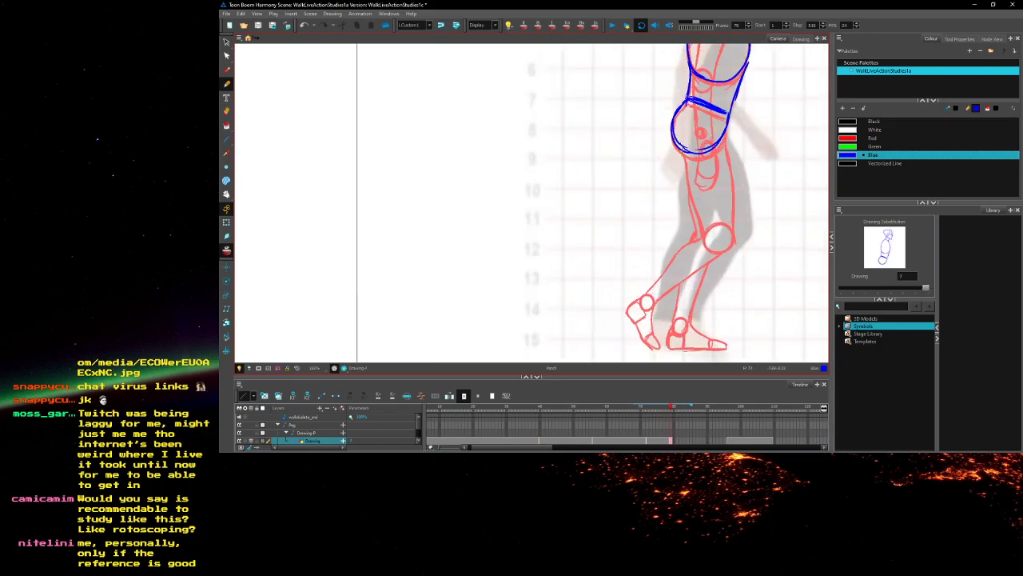
left_click_drag(685, 152, 679, 226)
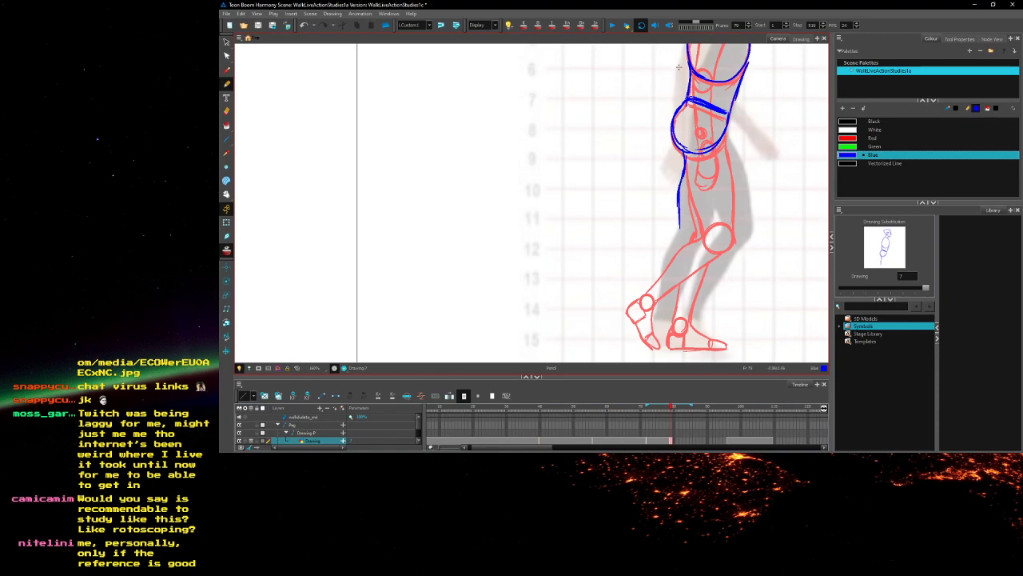
key("ctrl+z")
key("ctrl+z")
scroll(695, 161, "up", 3)
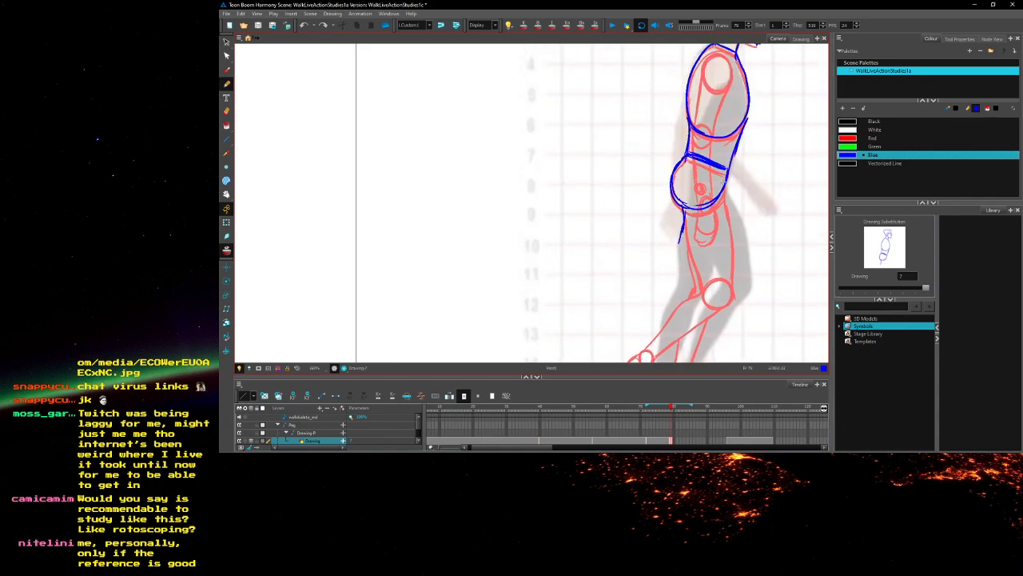
Draw the front thigh from a hip arc inside the pelvis down to a circle at the knee
scroll(724, 228, "up", 2)
left_click_drag(692, 198, 734, 308)
left_click_drag(686, 200, 736, 299)
left_click_drag(741, 147, 772, 238)
mouse_move(769, 302)
left_mouse_down()
mouse_move(772, 336)
mouse_move(737, 323)
mouse_move(742, 308)
left_mouse_up()
left_click_drag(684, 197, 693, 217)
left_click_drag(693, 167, 678, 202)
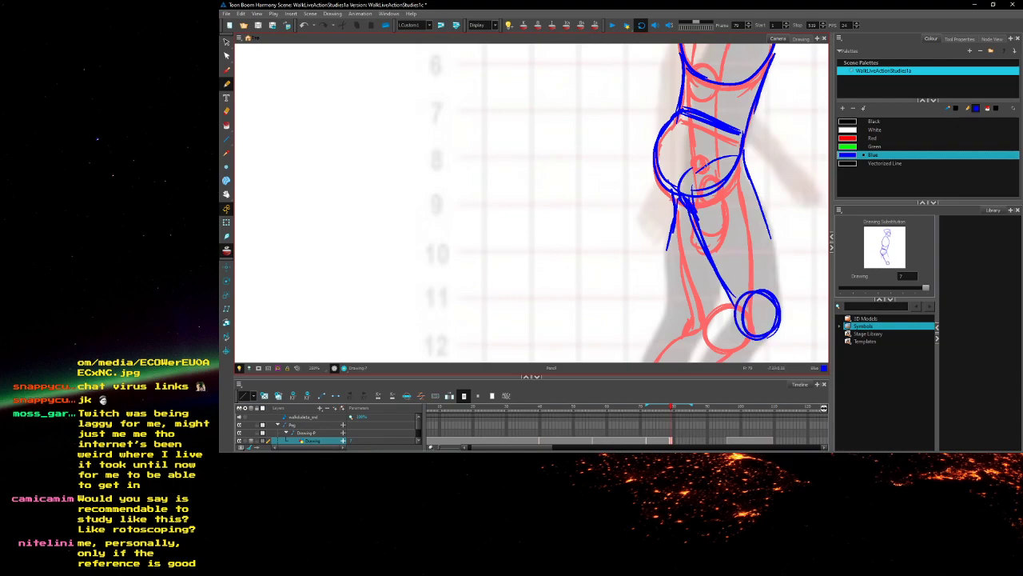
left_click_drag(750, 181, 778, 310)
Draw the front leg's shin and calf lines from the knee circle down to a small ankle circle
mouse_move(715, 324)
left_mouse_down()
mouse_move(733, 192)
mouse_move(763, 232)
left_mouse_up()
left_click_drag(754, 172, 709, 257)
left_click_drag(776, 216, 736, 273)
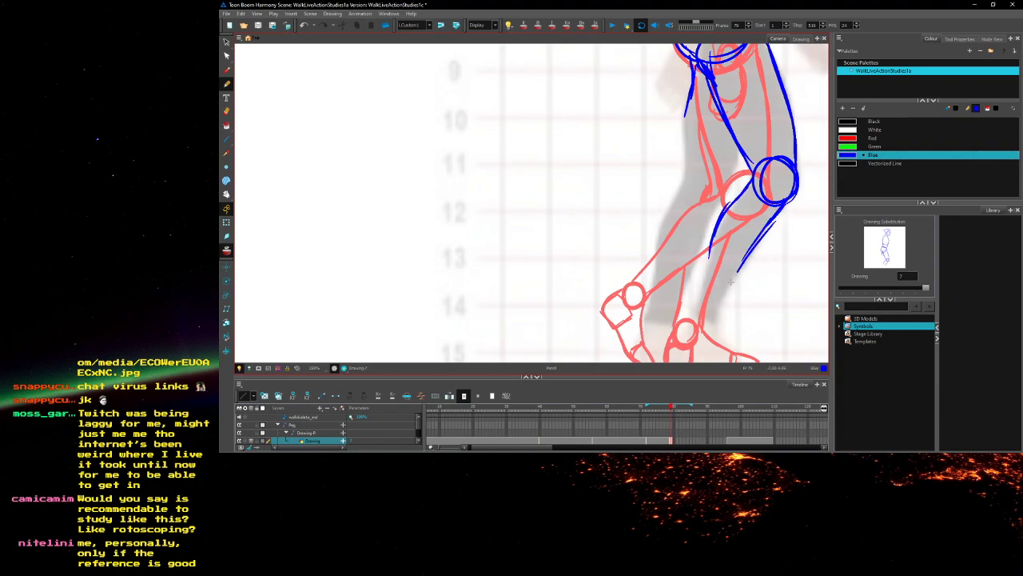
left_click_drag(707, 305, 707, 307)
mouse_move(742, 266)
left_mouse_down()
mouse_move(718, 313)
mouse_move(723, 306)
left_mouse_up()
left_click_drag(709, 249, 697, 313)
mouse_move(779, 209)
left_mouse_down()
mouse_move(743, 258)
mouse_move(721, 310)
left_mouse_up()
Hide the onion skin and draw the front foot's heel, sole and instep over the reference foot
mouse_move(679, 265)
left_mouse_down()
mouse_move(680, 168)
mouse_move(688, 182)
left_mouse_up()
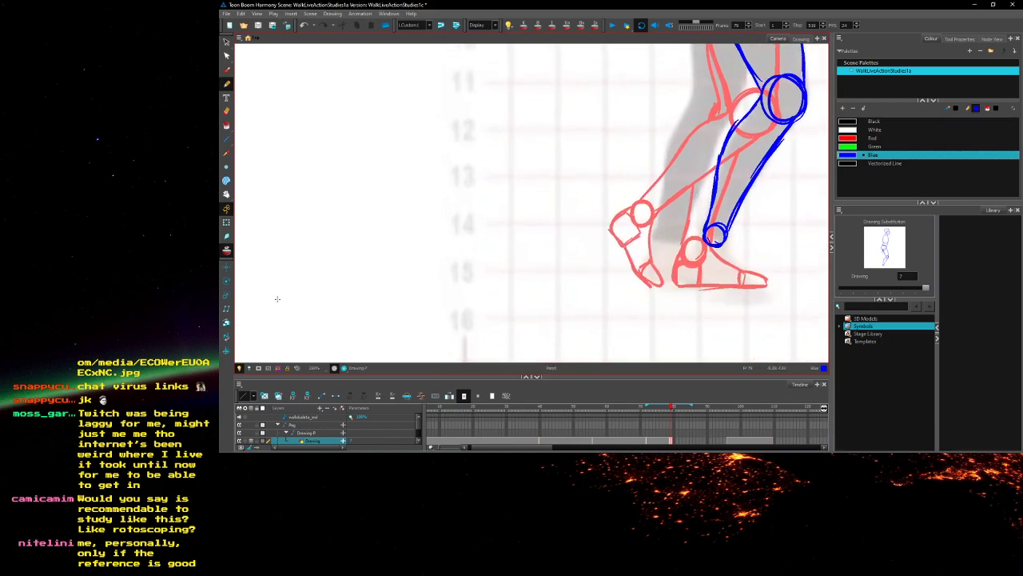
left_click(226, 250)
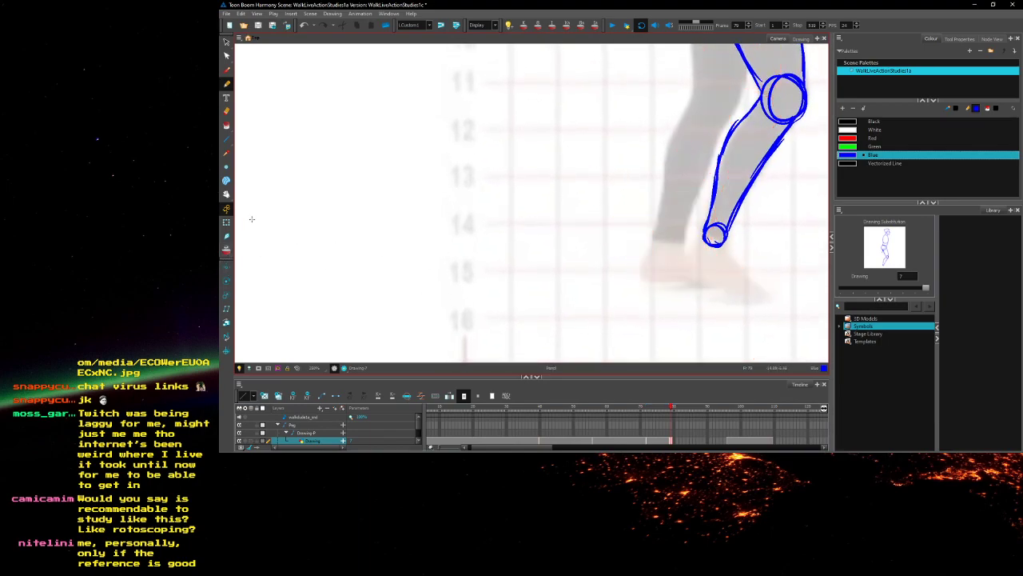
mouse_move(703, 239)
left_mouse_down()
mouse_move(691, 270)
mouse_move(737, 265)
mouse_move(752, 278)
mouse_move(734, 293)
mouse_move(753, 300)
left_mouse_up()
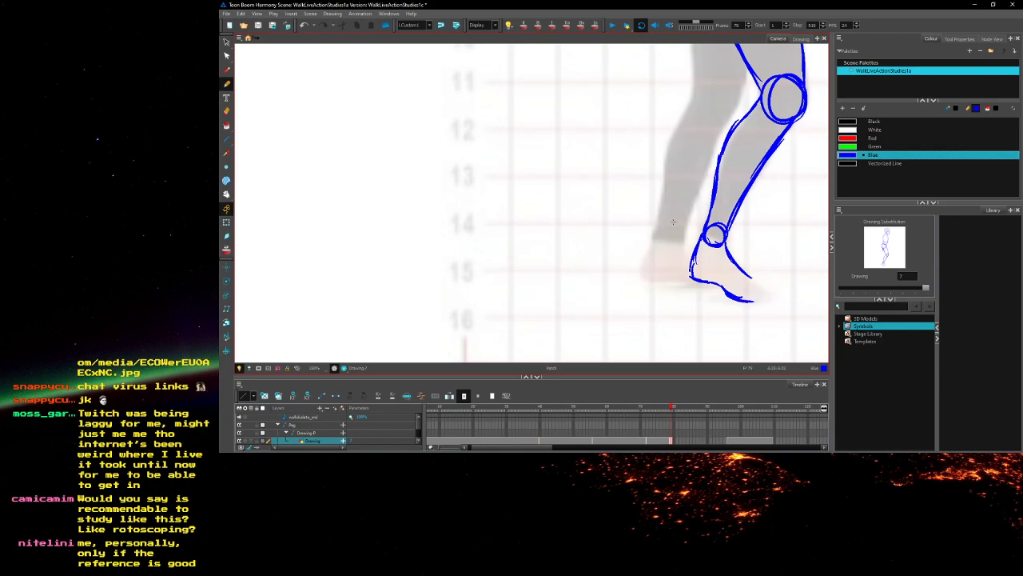
Check the foot against the following frames, and complete the front foot with its toe and heel block
key("period")
key("period")
key("period")
key("comma")
key("comma")
key("comma")
mouse_move(711, 298)
left_mouse_down()
mouse_move(734, 323)
mouse_move(708, 327)
mouse_move(728, 331)
left_mouse_up()
mouse_move(671, 280)
left_mouse_down()
mouse_move(662, 303)
mouse_move(686, 310)
left_mouse_up()
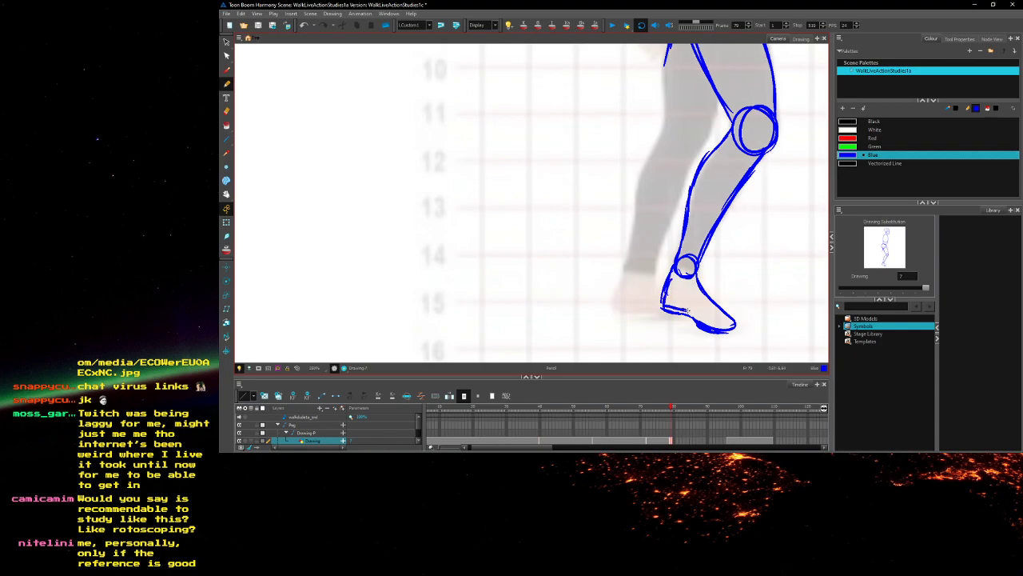
mouse_move(603, 155)
left_mouse_down()
mouse_move(617, 232)
mouse_move(614, 139)
left_mouse_up()
left_click_drag(695, 259, 685, 289)
Show the onion skin again and draw the rear thigh down to a circle at the knee
left_click_drag(632, 242, 628, 362)
key("f")
key("g")
key("alt+o")
left_click_drag(632, 239, 665, 217)
mouse_move(691, 168)
left_mouse_down()
mouse_move(694, 253)
mouse_move(709, 270)
mouse_move(695, 262)
mouse_move(692, 254)
mouse_move(734, 242)
left_mouse_up()
mouse_move(726, 218)
left_mouse_down()
mouse_move(751, 149)
mouse_move(728, 200)
mouse_move(748, 208)
left_mouse_up()
left_click_drag(703, 240, 711, 207)
Draw the rear leg's calf and shin lines down to an ankle circle, hiding the onion skin
left_click_drag(726, 140, 694, 220)
left_click_drag(751, 175, 721, 254)
left_click_drag(739, 210, 709, 284)
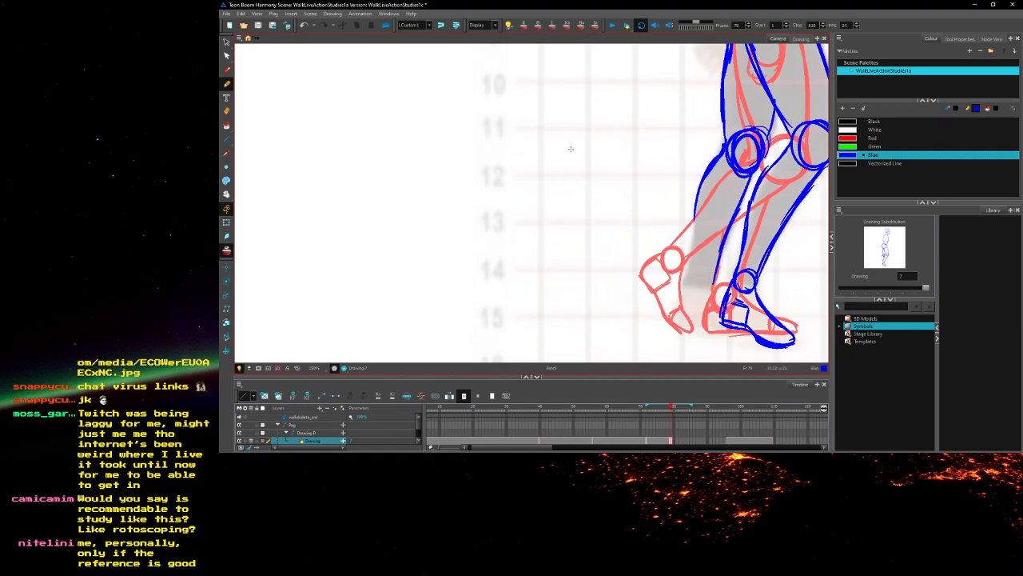
key("alt+o")
mouse_move(697, 193)
left_mouse_down()
mouse_move(685, 281)
mouse_move(710, 290)
mouse_move(691, 282)
mouse_move(680, 318)
left_mouse_up()
Draw the rear foot's heel, sole and instep below the ankle circle, undoing and redrawing the heel stroke
left_click_drag(691, 281, 680, 326)
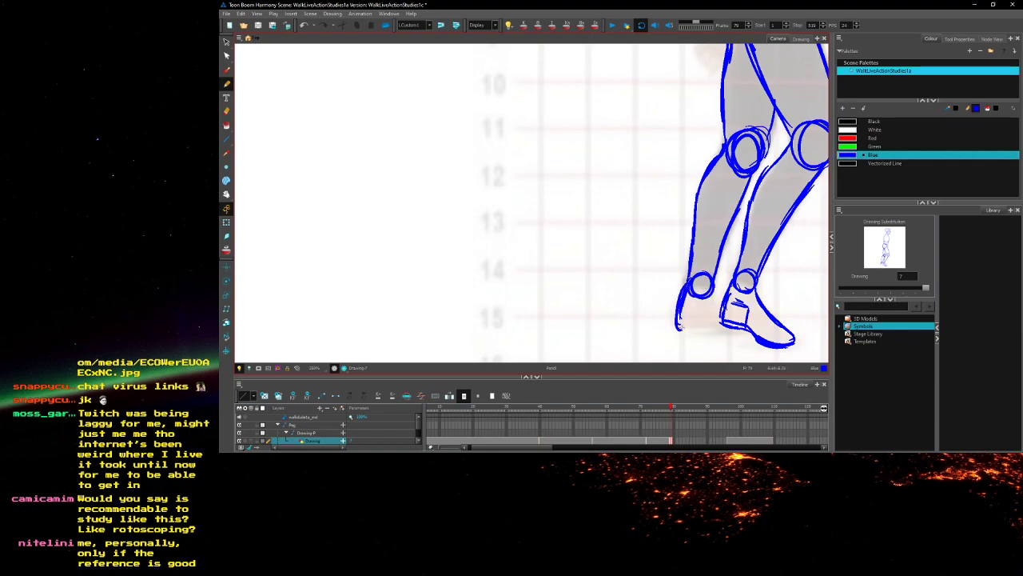
key("ctrl+z")
key("ctrl+z")
key("ctrl+z")
mouse_move(691, 280)
left_mouse_down()
mouse_move(678, 317)
mouse_move(701, 324)
left_mouse_up()
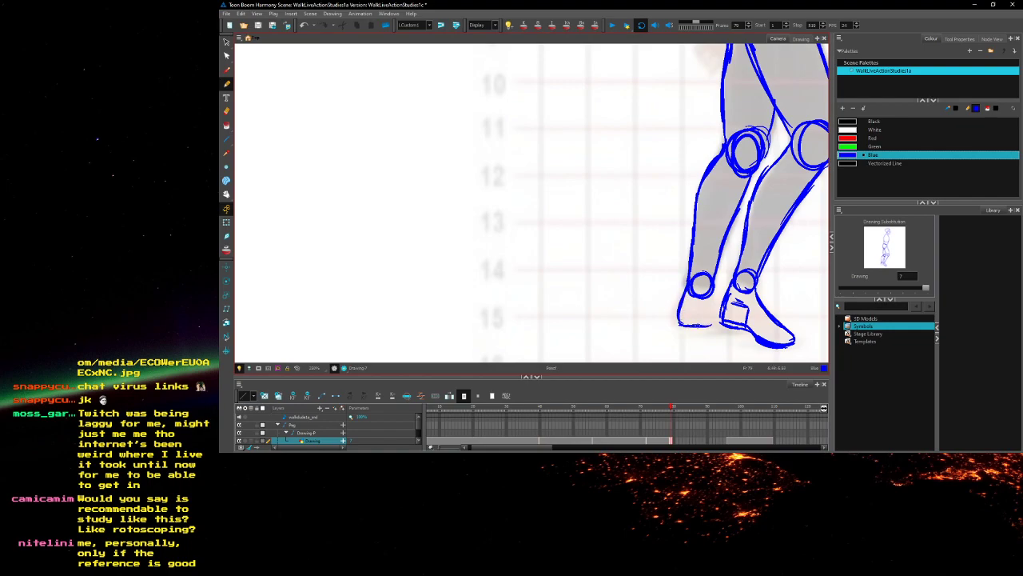
left_click_drag(687, 290, 673, 320)
left_click_drag(690, 272, 678, 302)
left_click_drag(726, 325, 684, 326)
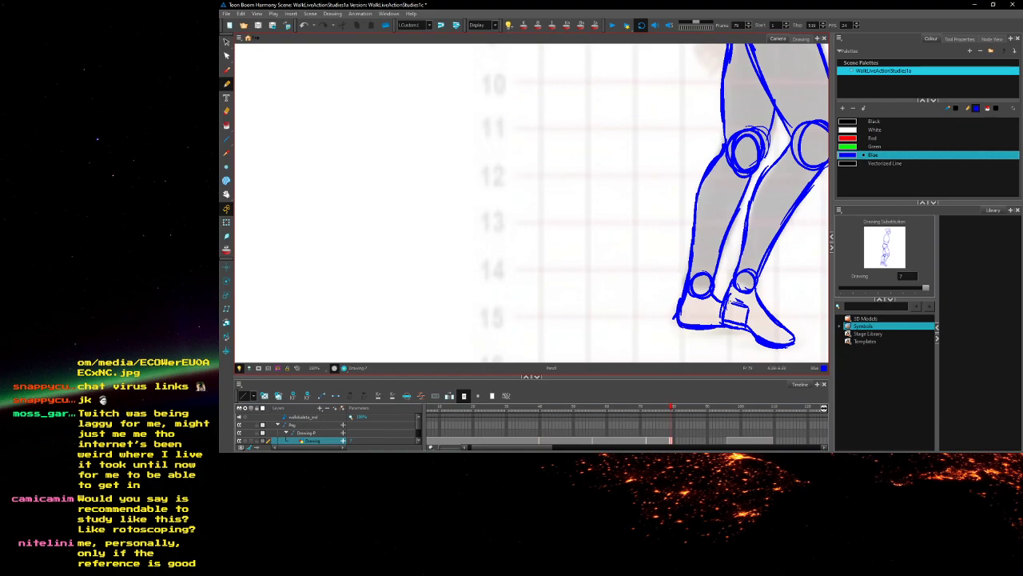
scroll(717, 292, "up", 3)
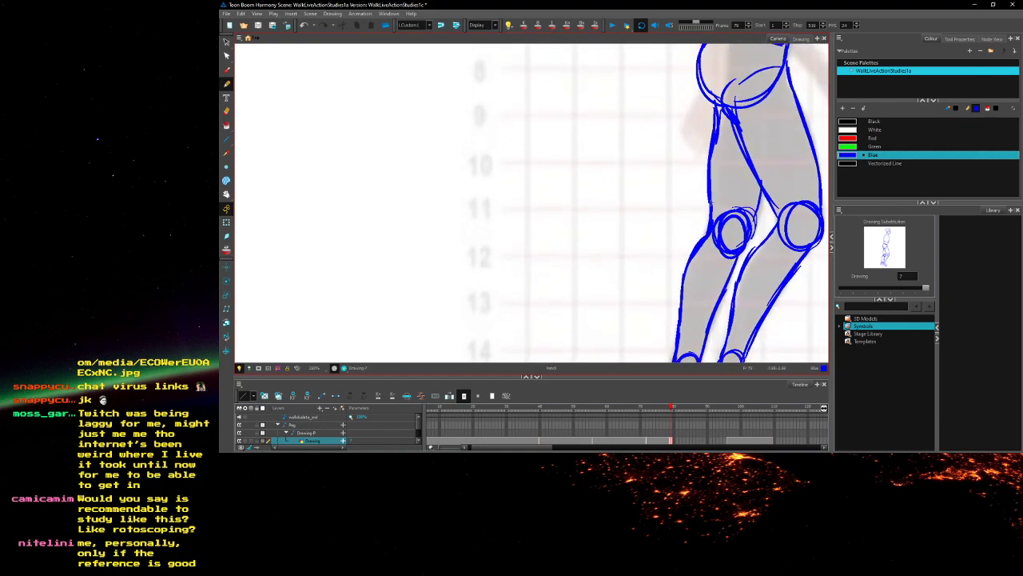
scroll(712, 142, "up", 2)
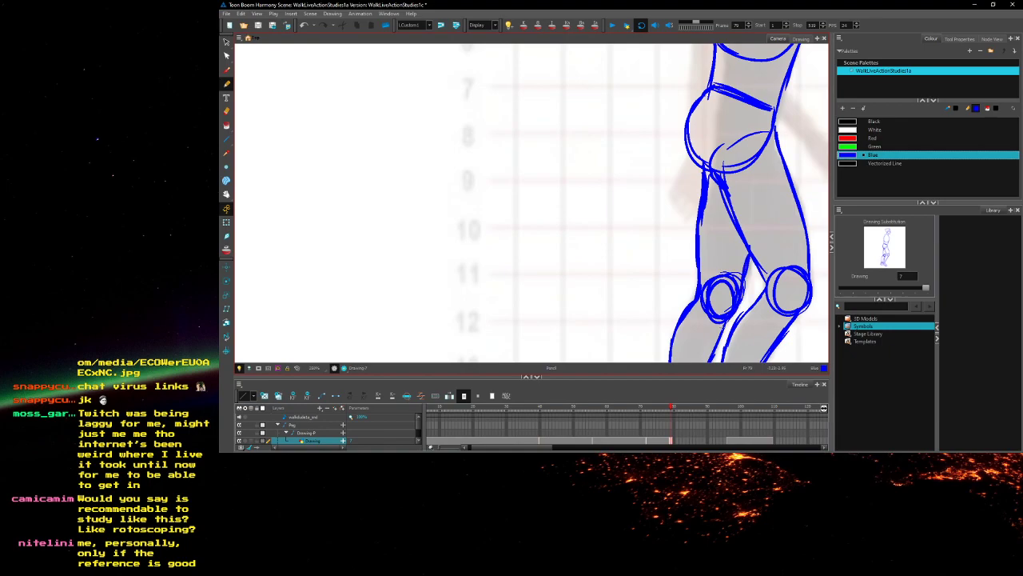
scroll(620, 188, "up", 4)
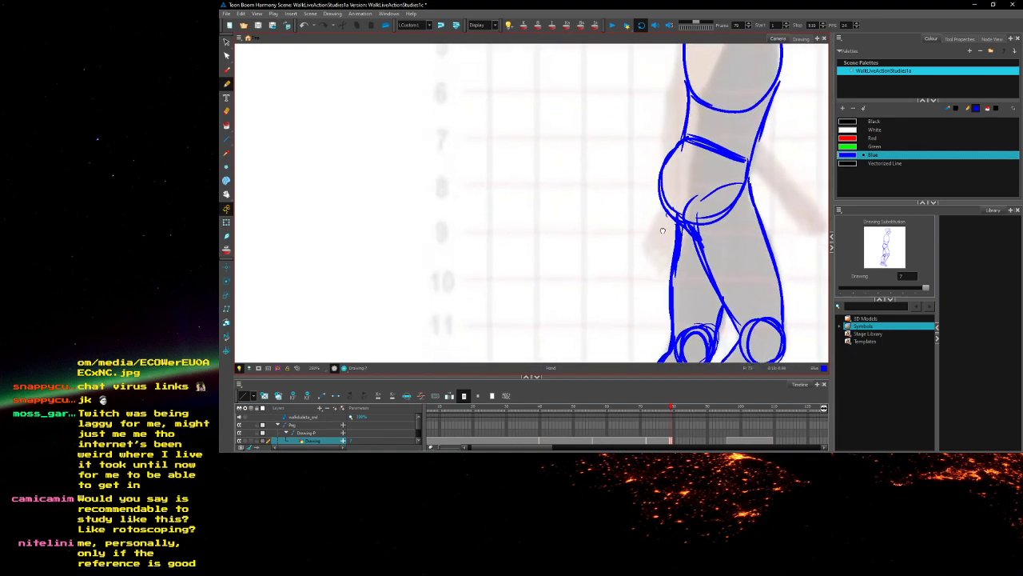
Draw the near arm from the shoulder circle down beside the torso to a rounded hand next to the hip
scroll(620, 188, "up", 3)
mouse_move(694, 163)
left_mouse_down()
mouse_move(724, 192)
mouse_move(678, 212)
mouse_move(697, 222)
mouse_move(682, 166)
left_mouse_up()
mouse_move(675, 226)
left_mouse_down()
mouse_move(690, 231)
mouse_move(734, 195)
left_mouse_up()
left_click_drag(732, 150, 705, 235)
left_click_drag(720, 186, 708, 244)
scroll(719, 224, "down", 1)
mouse_move(763, 189)
left_mouse_down()
mouse_move(729, 251)
mouse_move(764, 218)
left_mouse_up()
scroll(722, 158, "down", 1)
left_click_drag(708, 158, 692, 300)
mouse_move(733, 171)
left_mouse_down()
mouse_move(726, 270)
mouse_move(706, 332)
mouse_move(697, 341)
mouse_move(690, 331)
left_mouse_up()
left_click_drag(735, 195, 712, 340)
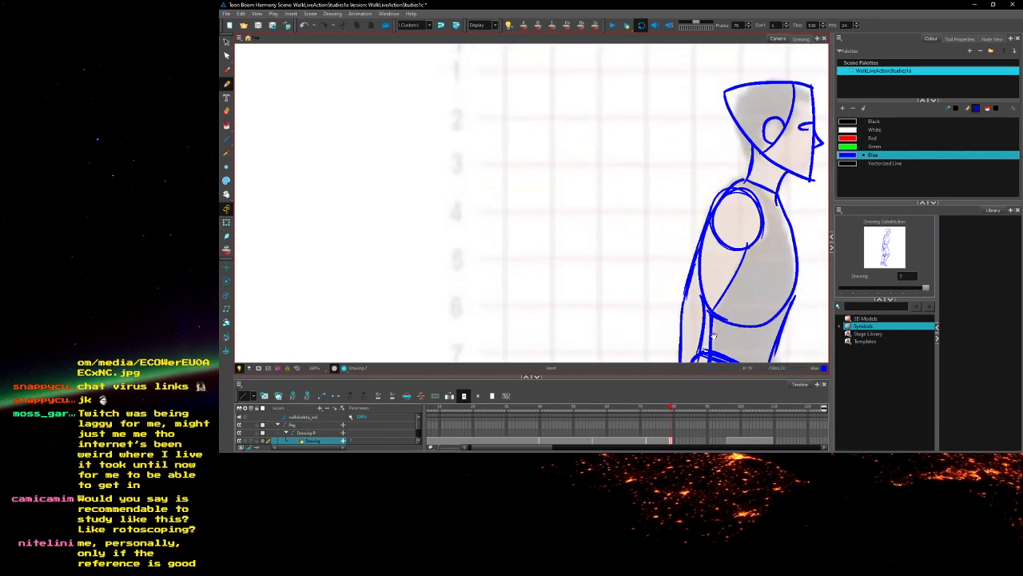
left_click_drag(735, 272, 717, 251)
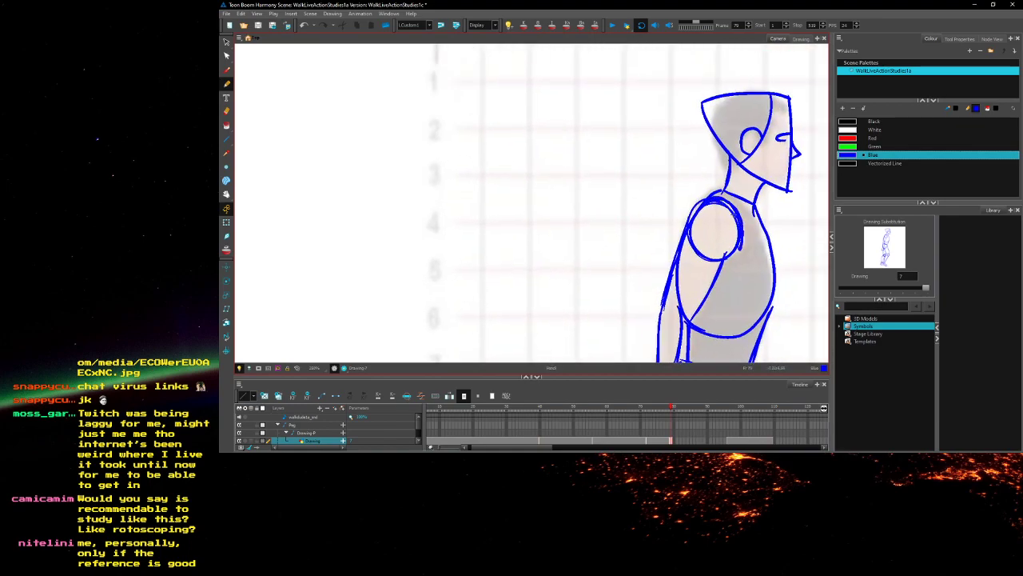
left_click_drag(716, 200, 694, 260)
Draw the far forearm reaching forward from the waist, ending in a hand with a blocked-in fingertip shape
left_click_drag(704, 320, 699, 294)
mouse_move(719, 352)
left_mouse_down()
mouse_move(710, 177)
mouse_move(743, 254)
left_mouse_up()
mouse_move(694, 234)
left_mouse_down()
mouse_move(732, 267)
mouse_move(743, 252)
mouse_move(767, 282)
mouse_move(751, 296)
left_mouse_up()
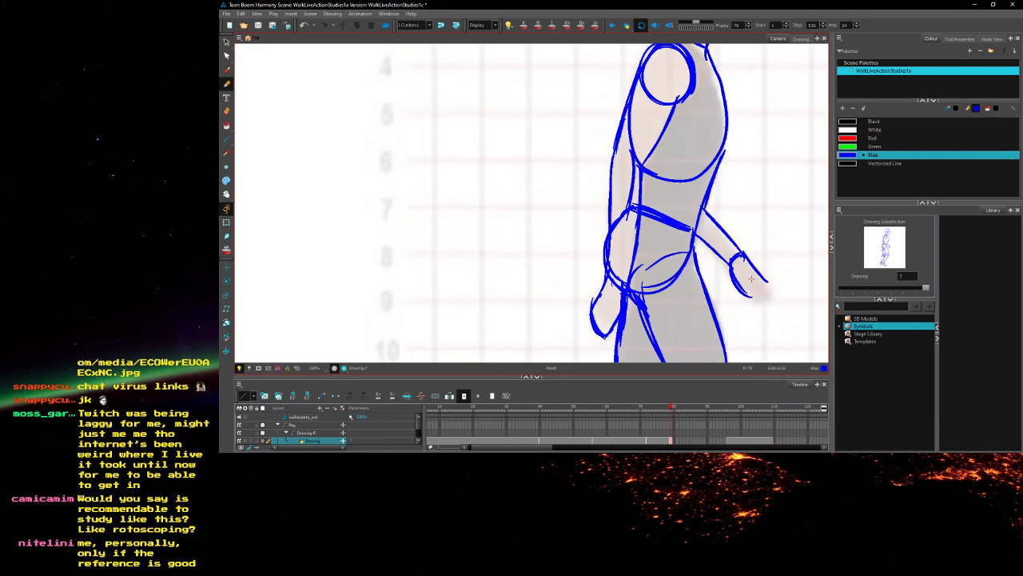
left_click_drag(767, 283, 753, 295)
key("space")
left_click_drag(723, 264, 732, 296)
mouse_move(681, 230)
left_mouse_down()
mouse_move(722, 274)
mouse_move(733, 200)
left_mouse_up()
mouse_move(723, 258)
left_mouse_down()
mouse_move(743, 46)
mouse_move(709, 140)
left_mouse_up()
left_click_drag(756, 186, 775, 316)
key("space")
left_click_drag(726, 349, 758, 221)
left_click_drag(742, 269, 723, 321)
mouse_move(745, 224)
left_mouse_down()
mouse_move(764, 249)
mouse_move(718, 123)
mouse_move(711, 203)
left_mouse_up()
Strengthen the pelvis's lower edge and draw the crease where it meets the top of the front thigh
key("space")
key("space")
mouse_move(656, 251)
left_mouse_down()
mouse_move(698, 336)
mouse_move(683, 236)
mouse_move(686, 251)
left_mouse_up()
scroll(687, 251, "up", 2)
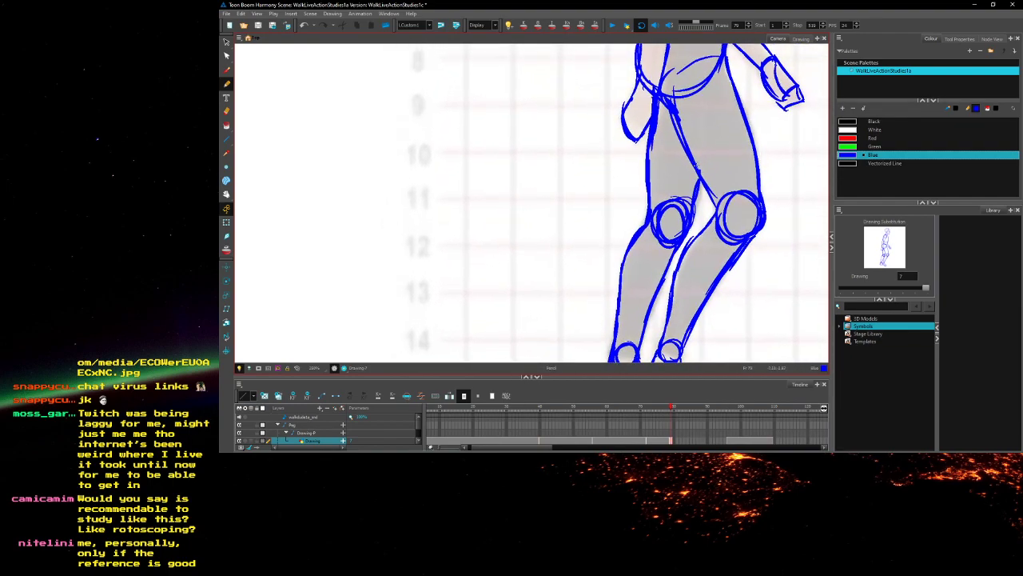
scroll(695, 184, "up", 2)
left_click_drag(731, 150, 684, 173)
left_click_drag(729, 149, 700, 162)
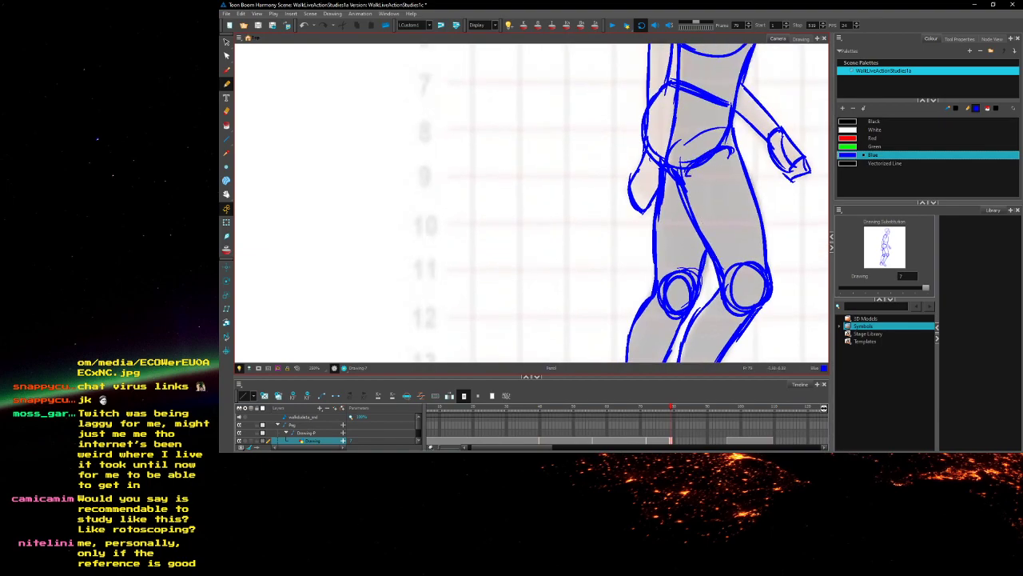
Remove the outer thigh line above the front knee and erase the stray lines along the shin
scroll(729, 217, "down", 2)
scroll(677, 190, "down", 3)
scroll(677, 190, "up", 1)
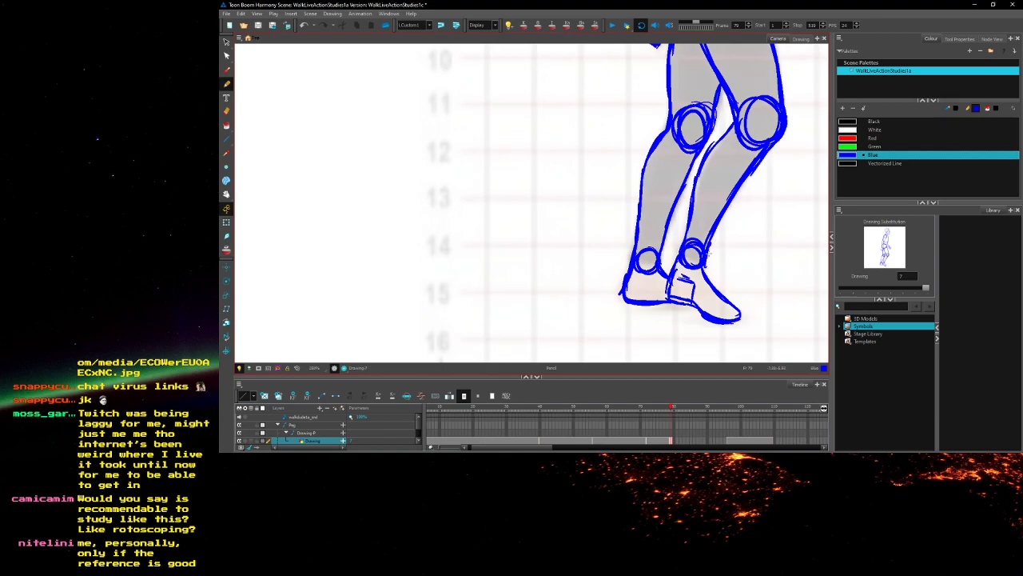
scroll(694, 264, "up", 1)
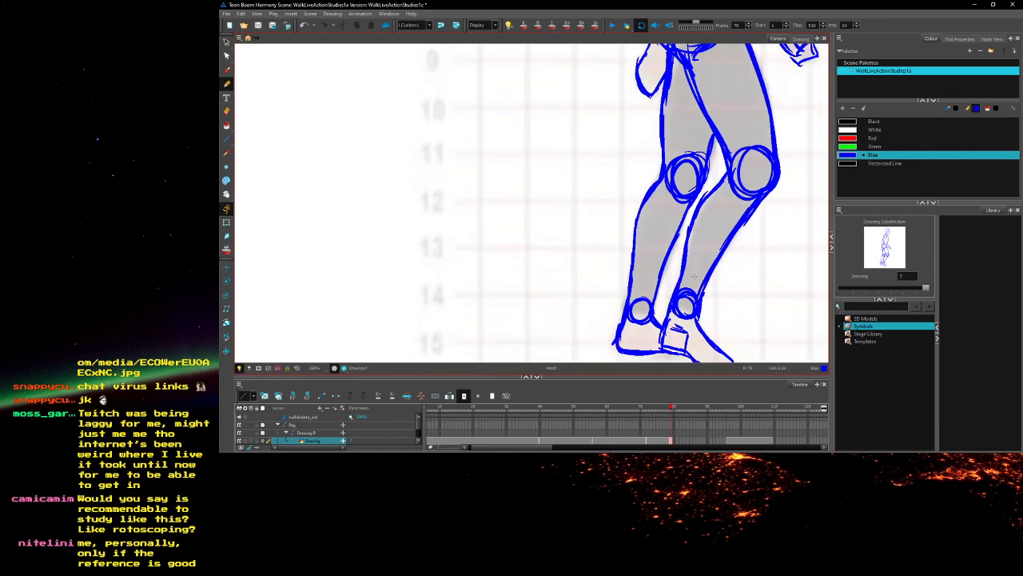
scroll(716, 255, "up", 1)
scroll(716, 255, "up", 1)
key("alt+s")
left_click_drag(720, 213, 717, 219)
left_click(718, 177)
left_click(751, 221)
left_click(770, 183)
left_click(226, 111)
mouse_move(751, 169)
left_mouse_down()
mouse_move(744, 268)
mouse_move(706, 302)
left_mouse_up()
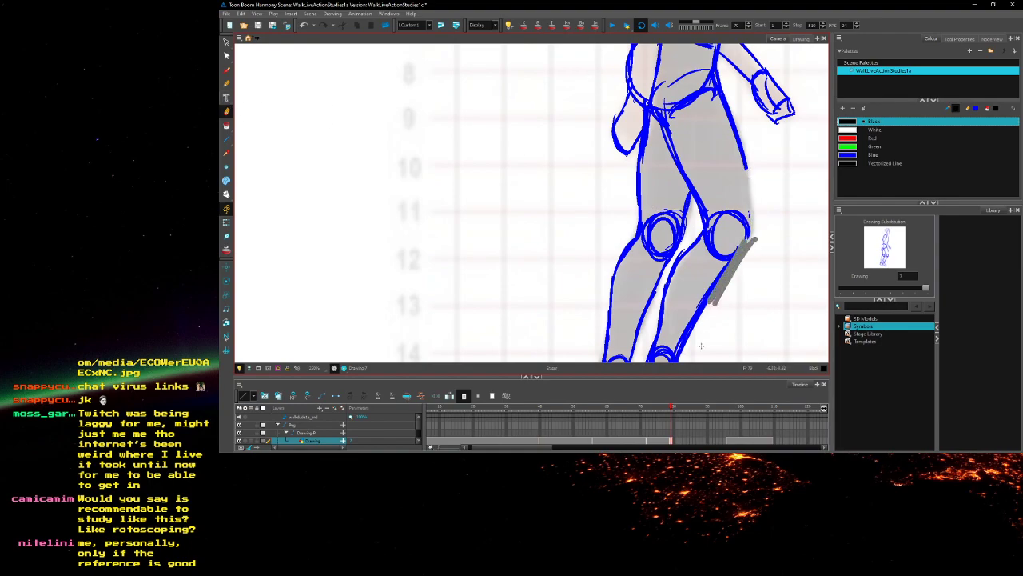
Redraw the front leg's outer contour in blue from the lower thigh around the knee and down the shin
left_click(227, 84)
mouse_move(741, 160)
left_mouse_down()
mouse_move(752, 236)
mouse_move(734, 259)
mouse_move(710, 237)
mouse_move(715, 192)
mouse_move(736, 230)
left_mouse_up()
left_click_drag(744, 219, 725, 250)
mouse_move(721, 189)
left_mouse_down()
mouse_move(689, 233)
mouse_move(680, 281)
left_mouse_up()
scroll(679, 240, "up", 5)
scroll(664, 274, "down", 4)
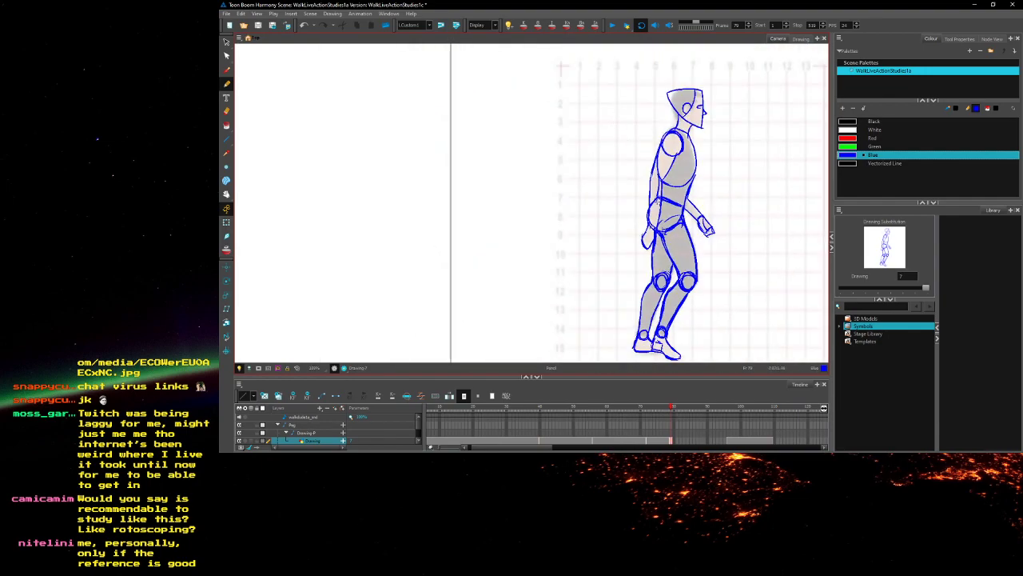
Mark the pelvis centre with a small circle and reinforce the near hand's outline
scroll(665, 212, "up", 4)
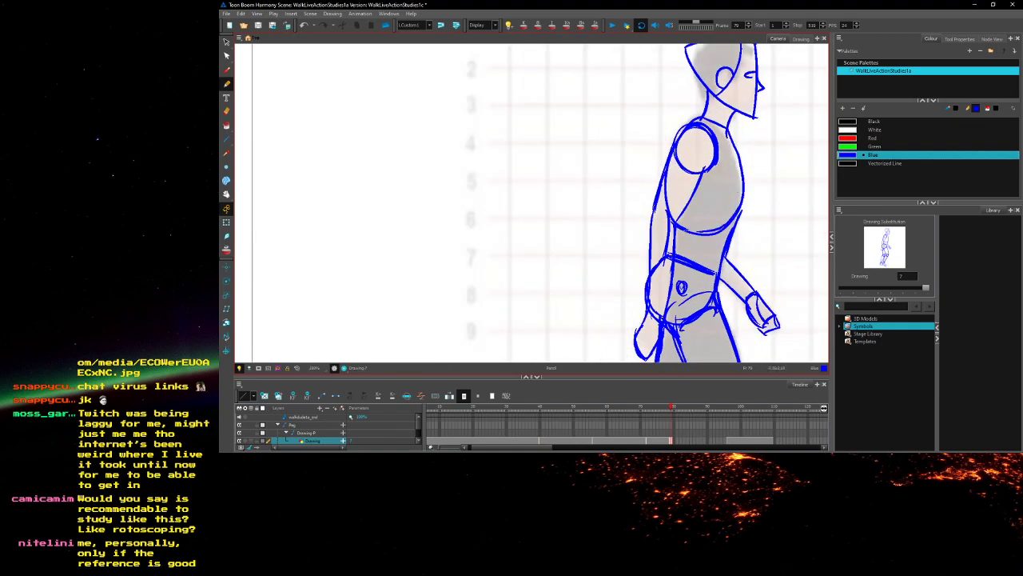
left_click_drag(741, 194, 727, 228)
key("space")
left_click_drag(717, 116, 708, 210)
left_click_drag(664, 242, 675, 101)
mouse_move(656, 285)
left_mouse_down()
mouse_move(672, 279)
mouse_move(689, 238)
left_mouse_up()
mouse_move(681, 222)
left_mouse_down()
mouse_move(669, 259)
mouse_move(692, 247)
left_mouse_up()
Draw an elbow circle on the near arm between the upper arm and the forearm
scroll(695, 190, "up", 1)
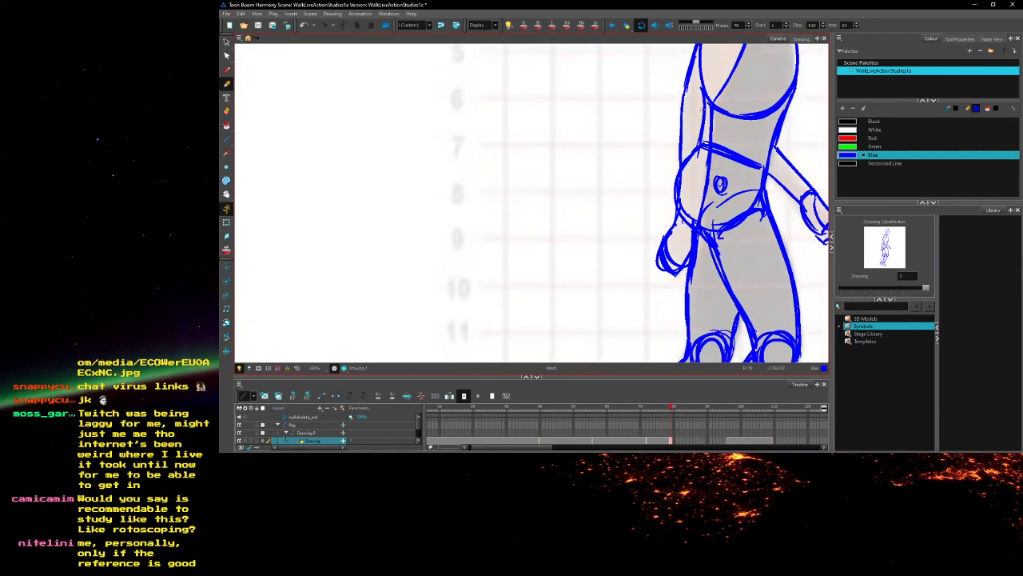
left_click_drag(704, 94, 709, 122)
scroll(695, 180, "up", 2)
mouse_move(712, 209)
left_mouse_down()
mouse_move(692, 200)
mouse_move(710, 228)
left_mouse_up()
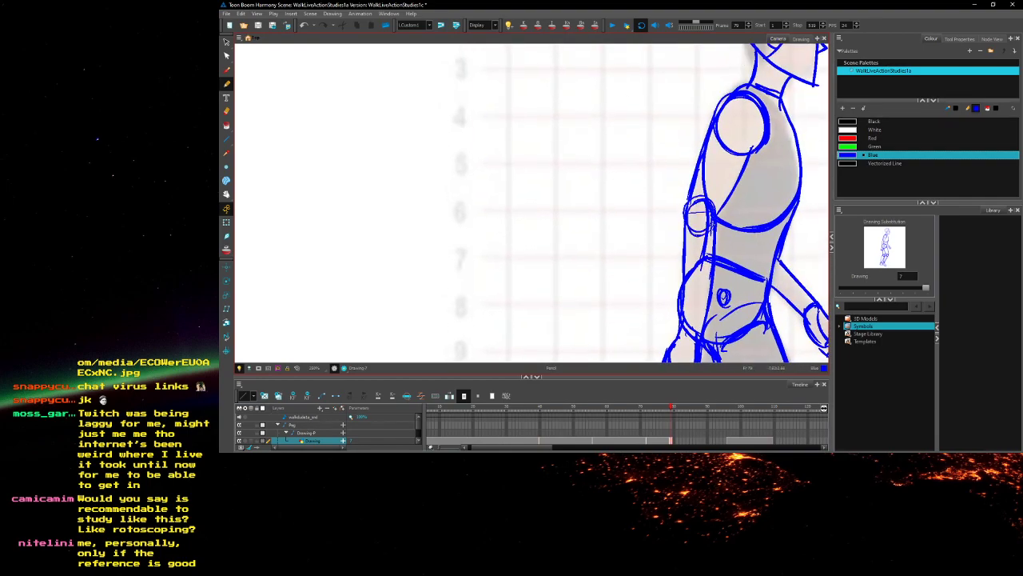
Switch the drawing colour to Black and trace over the near arm's shoulder, upper arm, elbow, forearm and hand
left_click(849, 122)
mouse_move(739, 90)
left_mouse_down()
mouse_move(732, 96)
mouse_move(761, 137)
left_mouse_up()
mouse_move(711, 123)
left_mouse_down()
mouse_move(718, 94)
mouse_move(694, 183)
left_mouse_up()
mouse_move(749, 131)
left_mouse_down()
mouse_move(721, 189)
mouse_move(705, 133)
mouse_move(724, 158)
left_mouse_up()
left_click_drag(709, 155, 704, 216)
left_click_drag(705, 151, 696, 256)
mouse_move(735, 145)
left_mouse_down()
mouse_move(722, 260)
mouse_move(691, 269)
mouse_move(718, 271)
mouse_move(697, 278)
mouse_move(707, 236)
left_mouse_up()
mouse_move(709, 228)
left_mouse_down()
mouse_move(699, 255)
mouse_move(709, 286)
left_mouse_up()
left_click_drag(728, 249, 705, 284)
left_click_drag(677, 210, 640, 192)
scroll(653, 180, "down", 5)
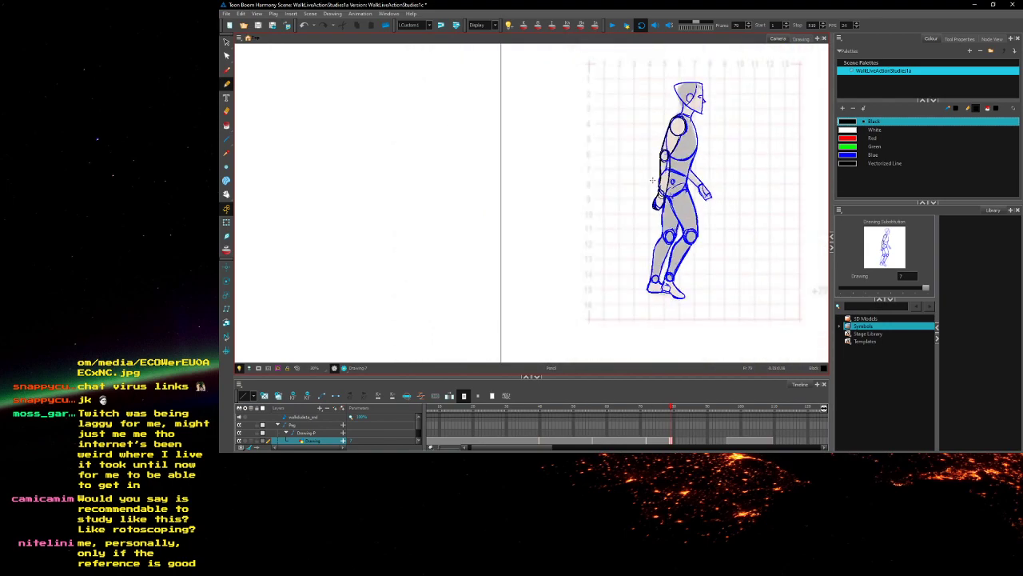
Step forward through the walk reference to the next wide stride and extend the new pose's exposure to frame 94
key(".")
key(".")
key(".")
key(".")
key(".")
key(".")
key(".")
key(".")
key(".")
key(".")
key(".")
key(".")
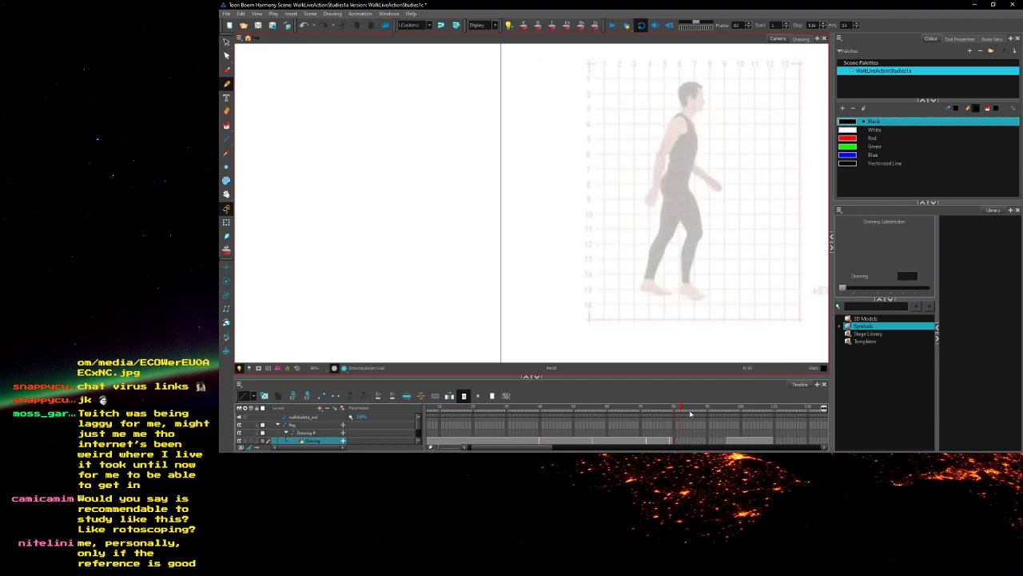
key(".")
key(".")
key(".")
key(".")
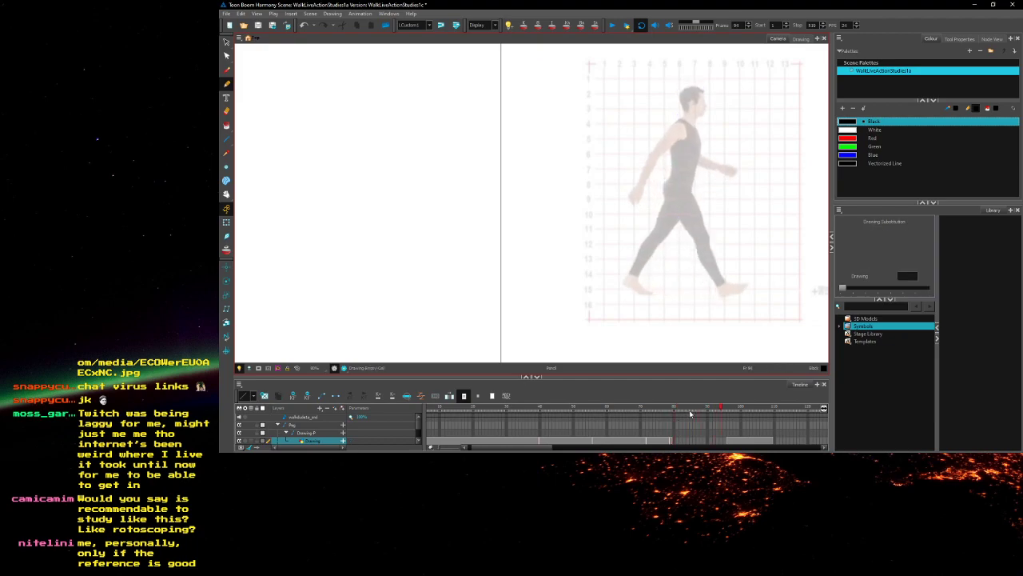
key("comma")
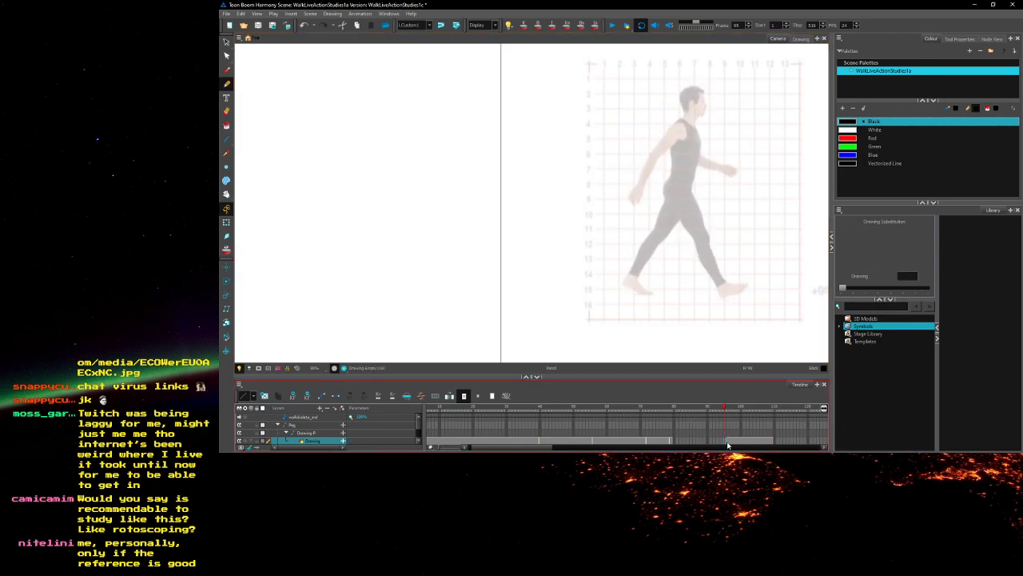
key("bracketleft")
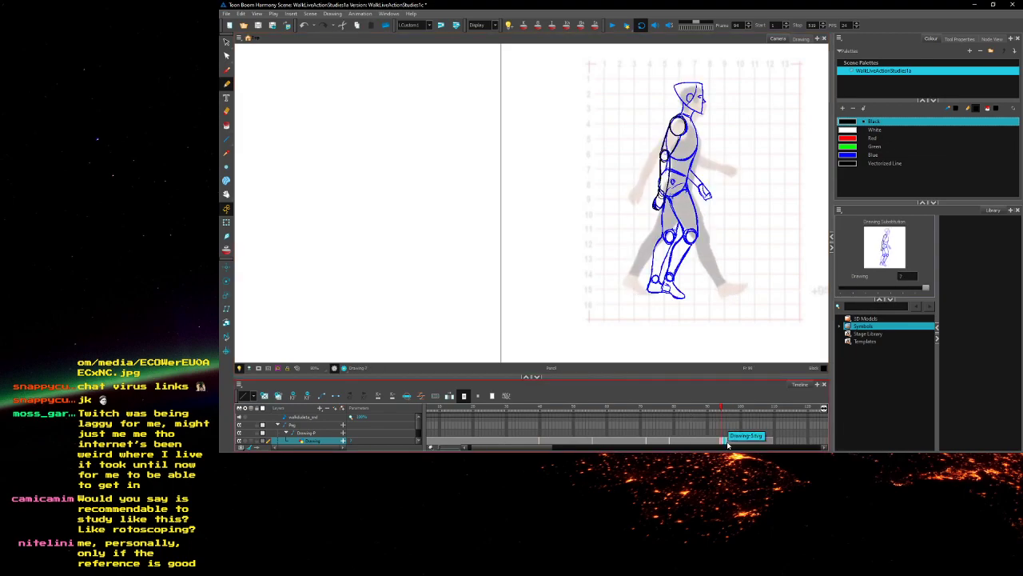
Review the timed poses against the reference frame by frame, ending on the red contact pose at frame 40
key("comma")
key("comma")
key("comma")
key("comma")
key("comma")
key("comma")
key("comma")
key("comma")
key("comma")
key("comma")
key("comma")
key("comma")
key("comma")
key("comma")
key("comma")
key("comma")
key("comma")
key("comma")
key("comma")
key("comma")
key("comma")
key("comma")
key("comma")
left_click(769, 409)
mouse_move(769, 409)
left_mouse_down()
mouse_move(784, 408)
mouse_move(540, 408)
left_mouse_up()
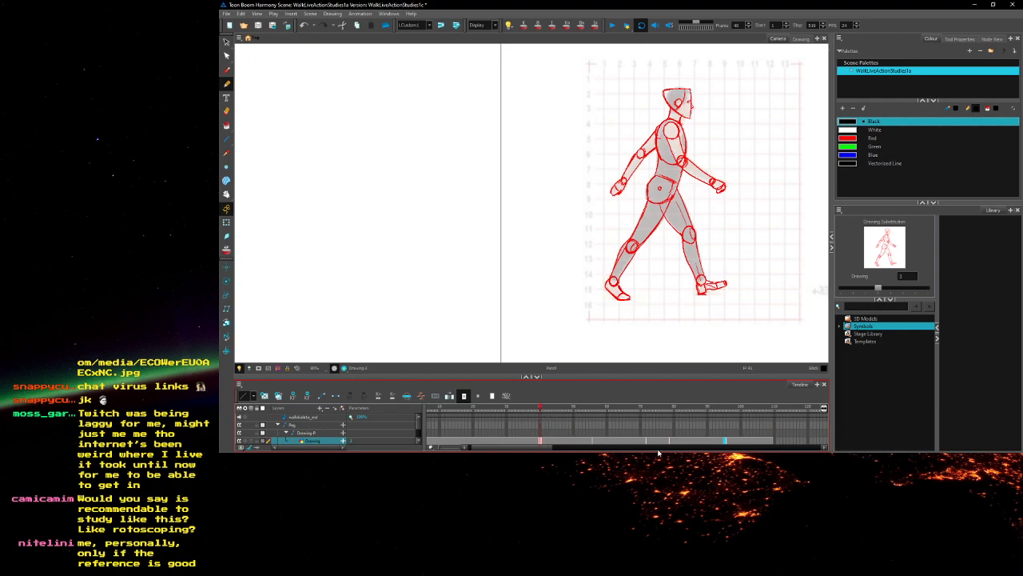
Set the playback range from frame 40 to the end of the drawn exposures and play it over the reference
left_click_drag(528, 446, 790, 450)
mouse_move(816, 412)
left_mouse_down()
mouse_move(474, 424)
mouse_move(416, 408)
mouse_move(540, 416)
left_mouse_up()
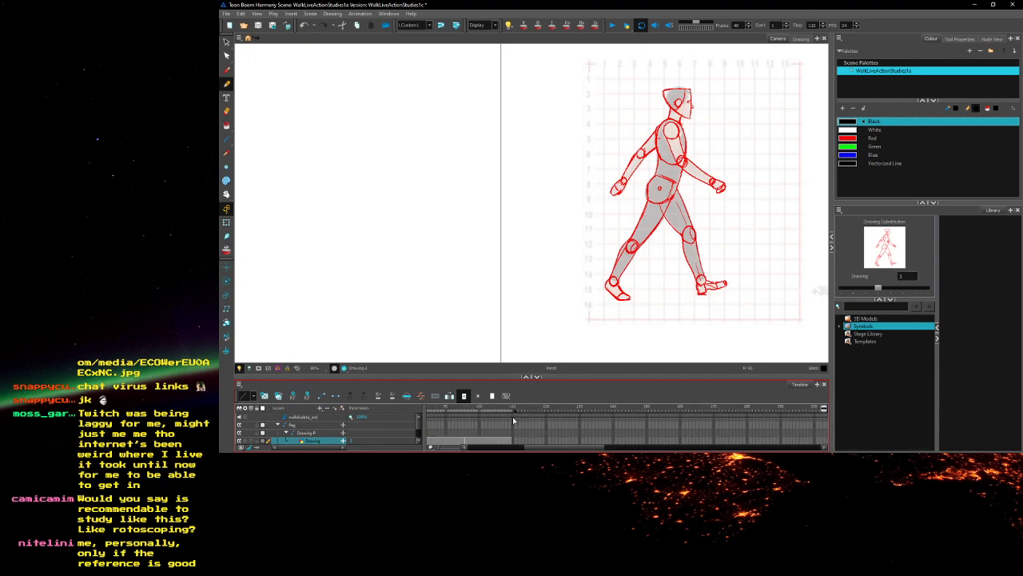
left_click_drag(549, 447, 476, 436)
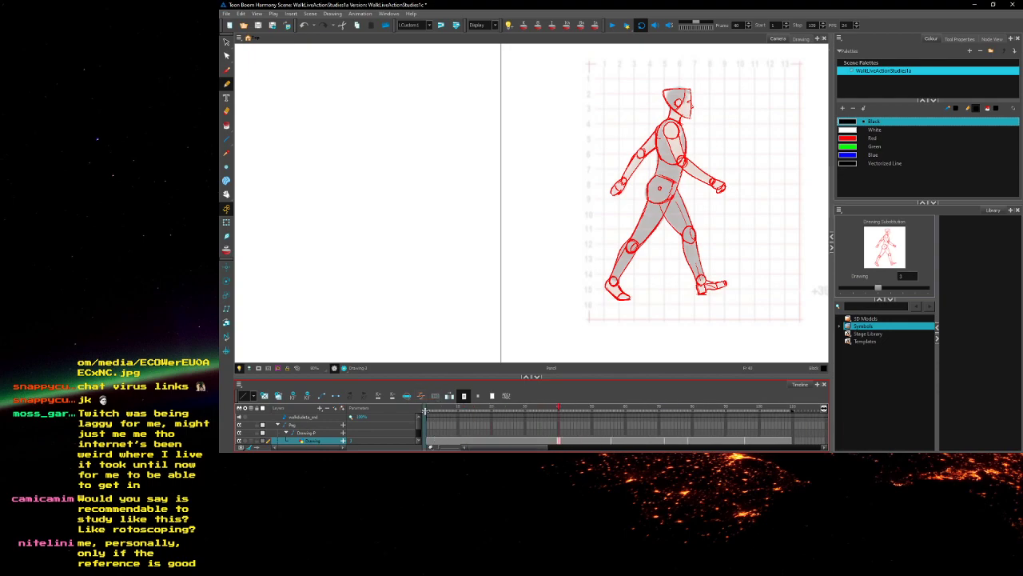
left_click_drag(428, 414, 558, 413)
left_click(611, 26)
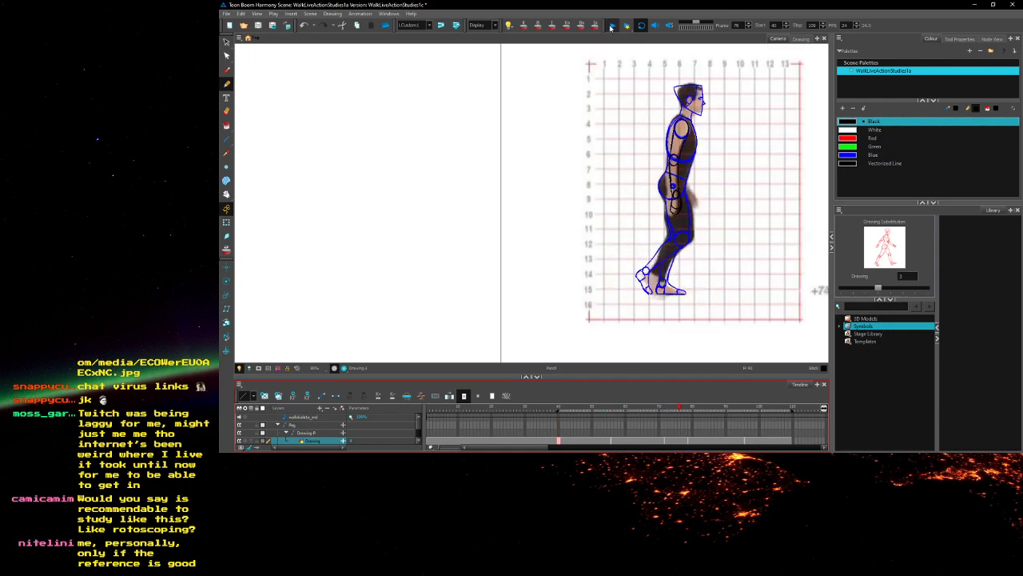
left_click(612, 25)
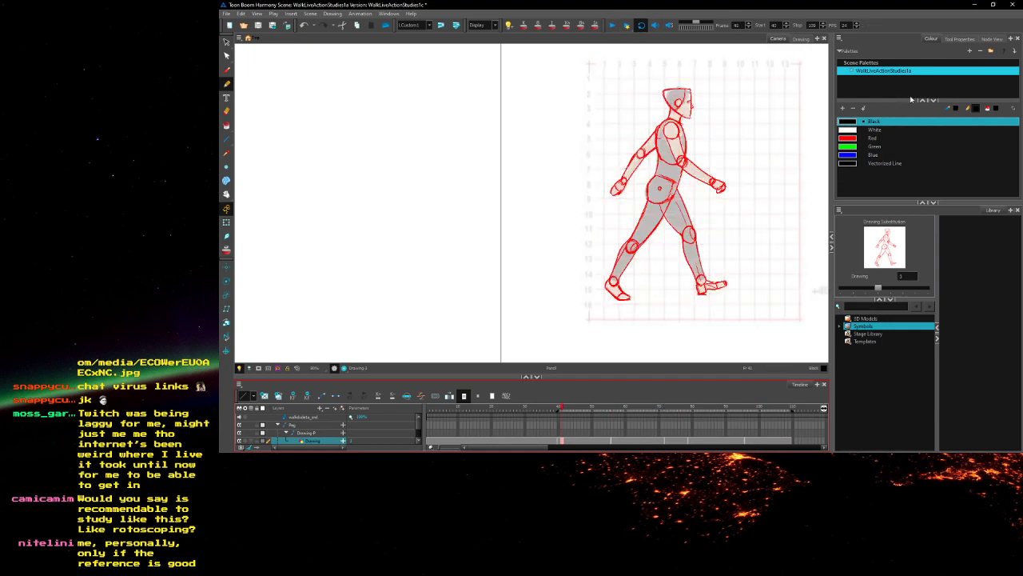
Disable the live-action reference image node in the node network and play back the drawn poses alone
left_click(977, 39)
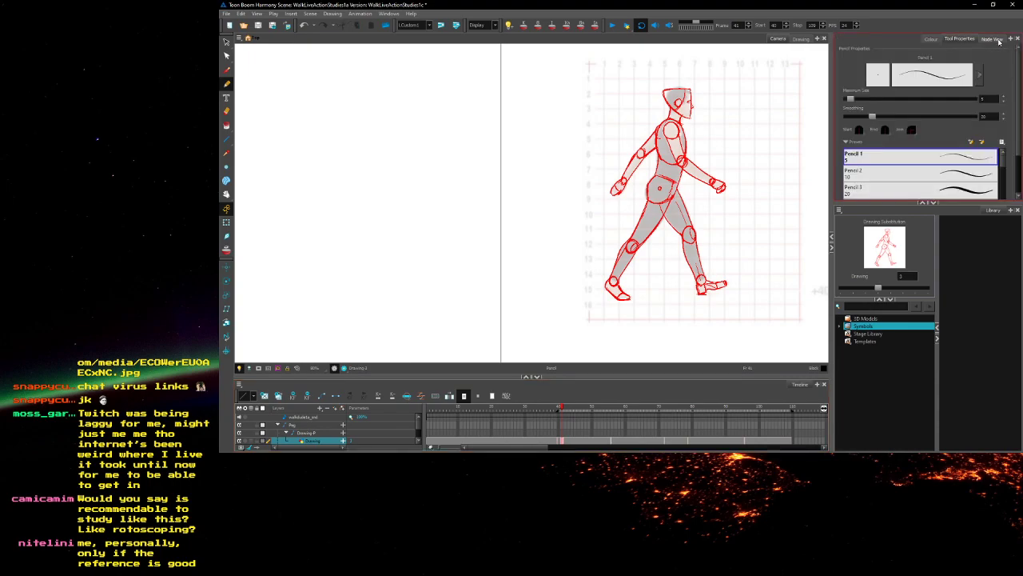
left_click(992, 38)
left_click(919, 128)
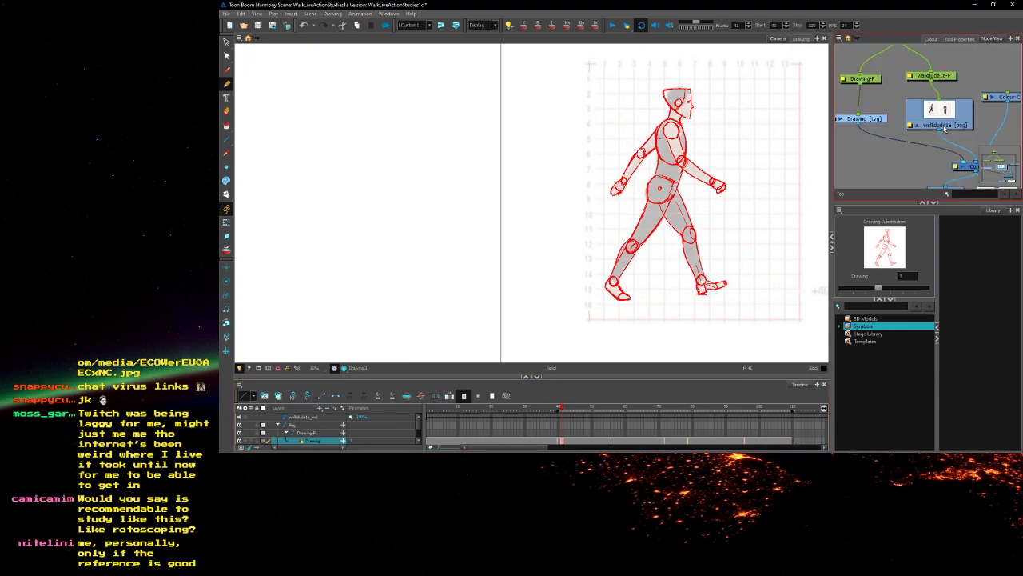
key("d")
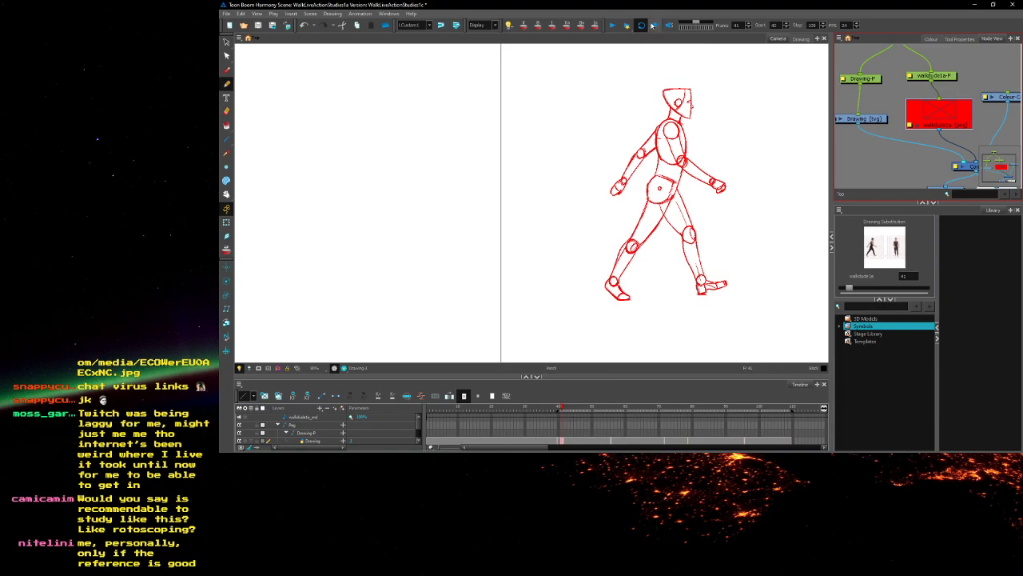
left_click(613, 27)
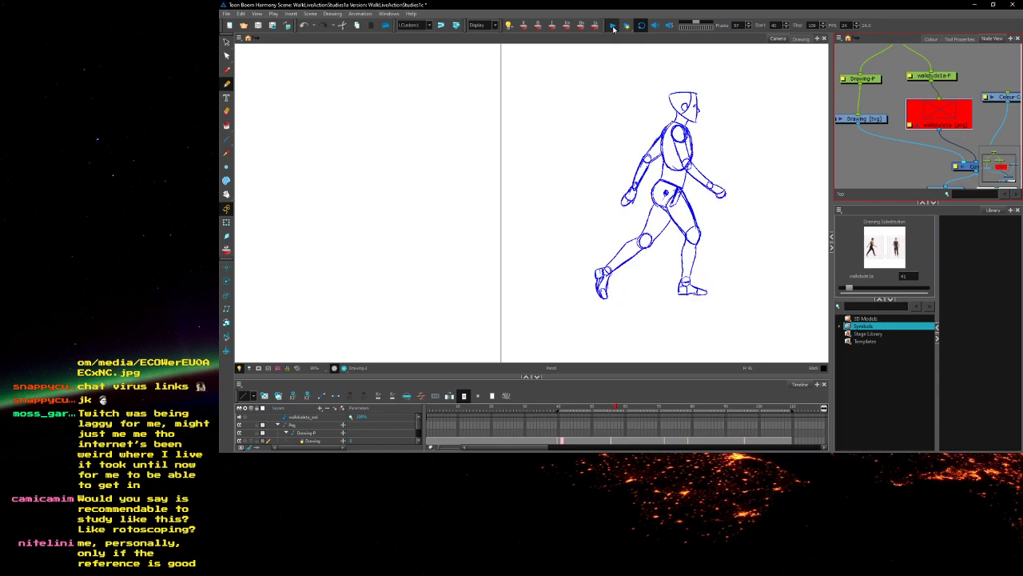
left_click(613, 29)
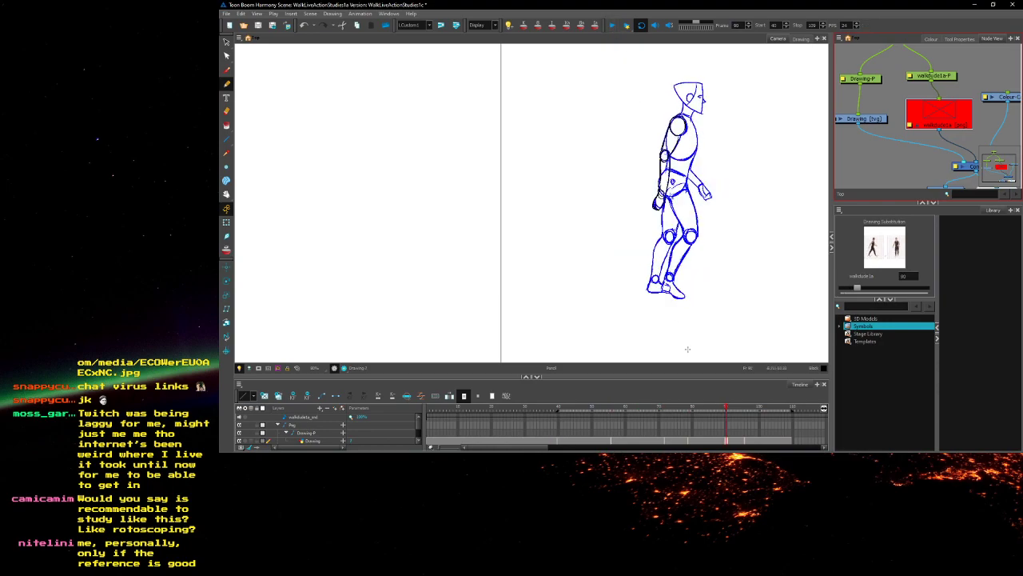
Shorten the red contact pose and the following blue pose by clearing their held exposures from frames 42 and 58
left_click(689, 440)
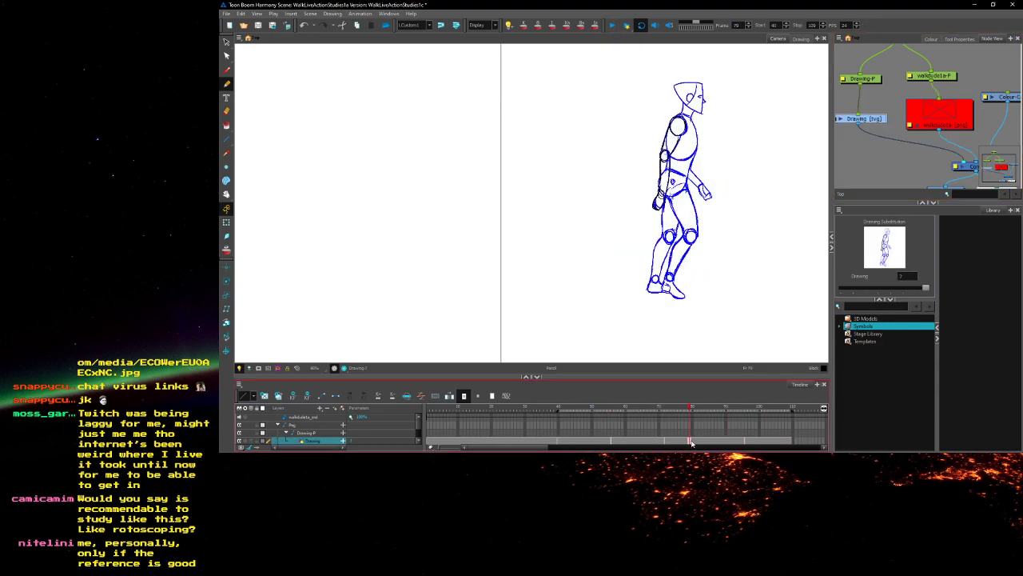
left_click_drag(692, 442, 565, 442)
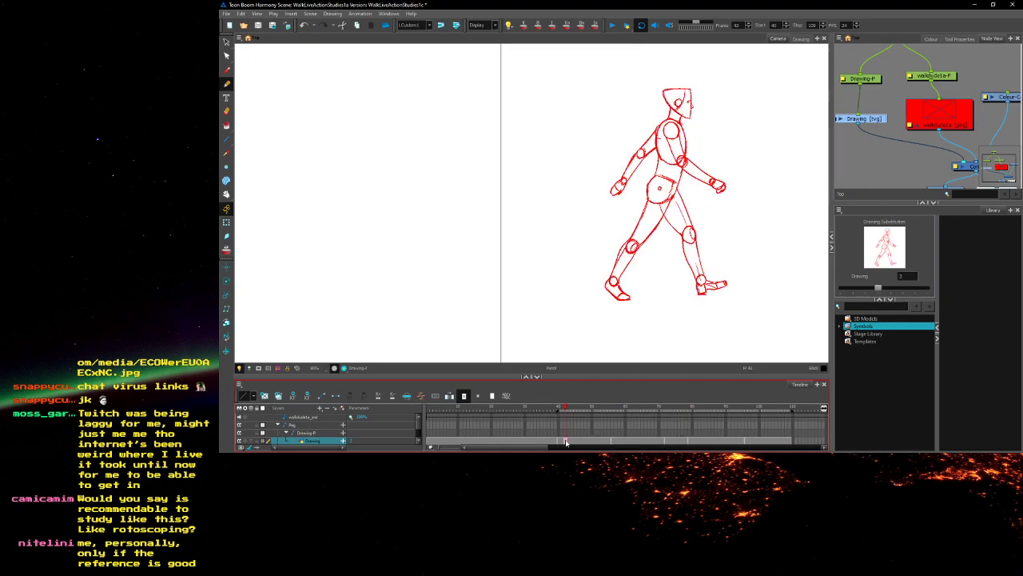
left_click(609, 443, "shift")
key("Delete")
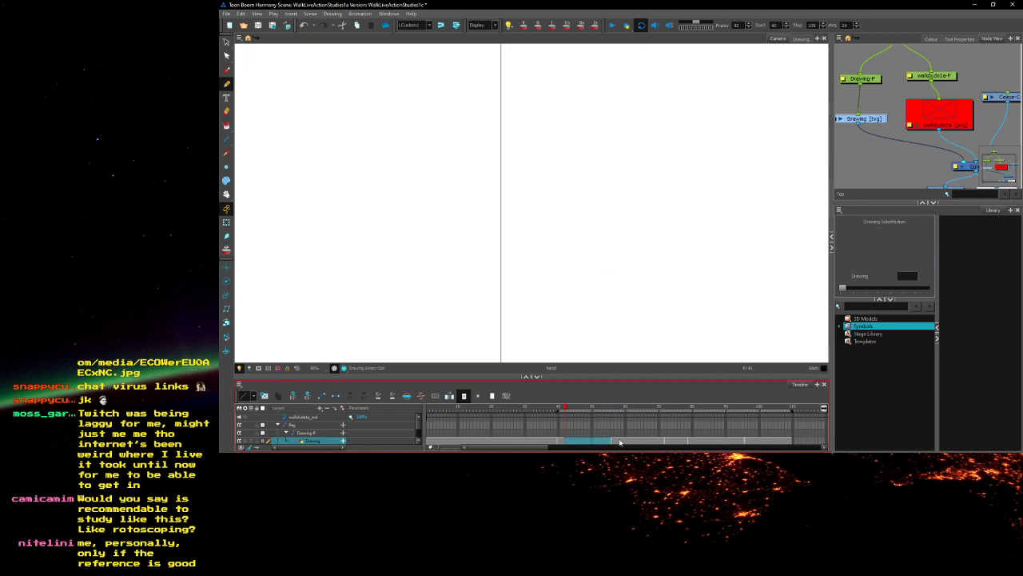
left_click(621, 442)
left_click(663, 442, "shift")
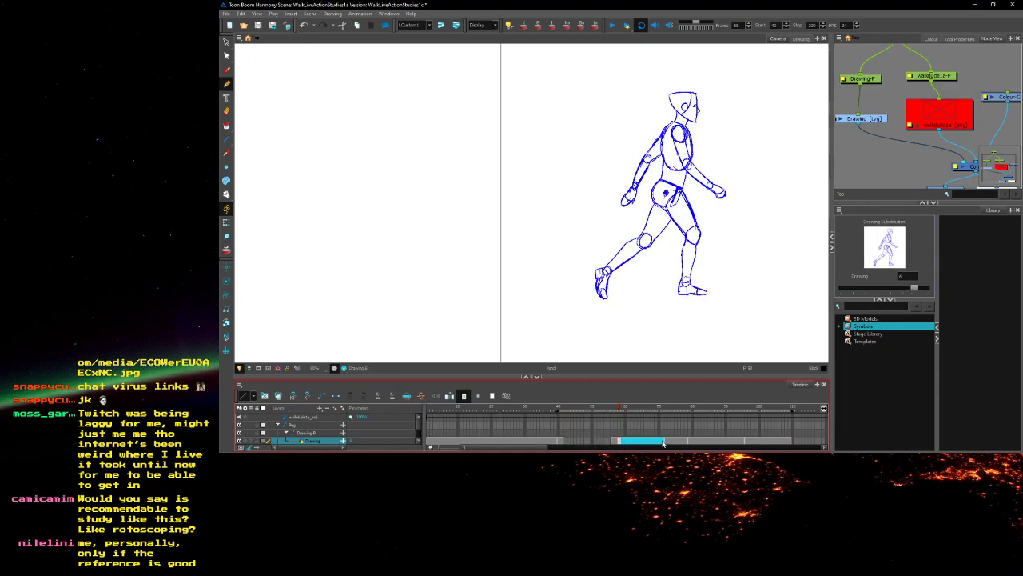
key("Delete")
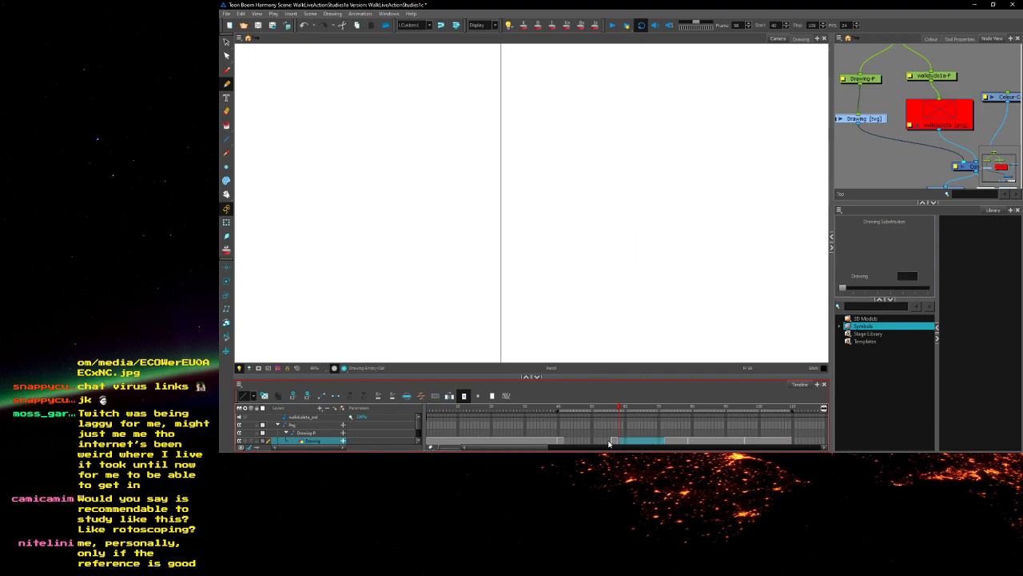
Move the shortened blue stride pose directly after the red contact pose and adjust its hold
left_click(613, 442)
left_click_drag(614, 441, 569, 442)
key("Delete")
key("comma")
key("comma")
left_click_drag(568, 440, 585, 442)
Move the upright blue passing pose and the pose after it earlier so they follow the stride pose without gaps
left_click(682, 441)
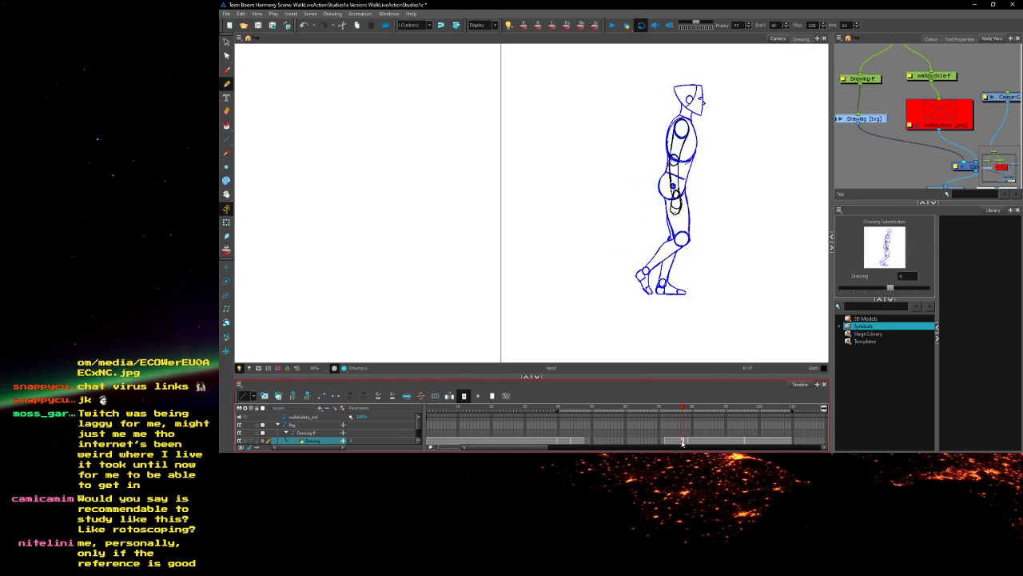
mouse_move(680, 442)
left_mouse_down()
mouse_move(595, 443)
mouse_move(604, 418)
left_mouse_up()
key("Delete")
left_click(692, 425)
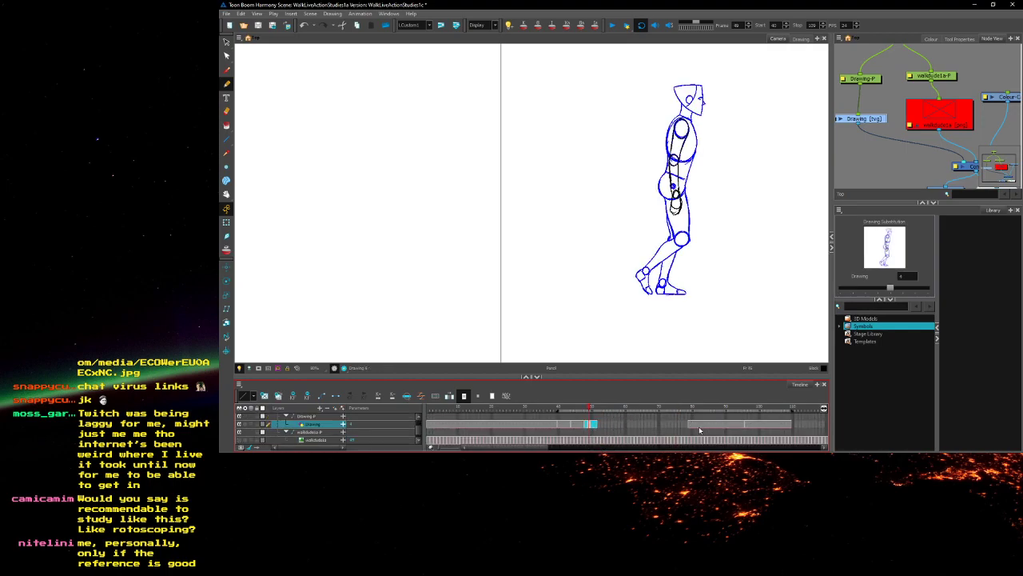
left_click_drag(697, 424, 609, 425)
left_click(613, 425)
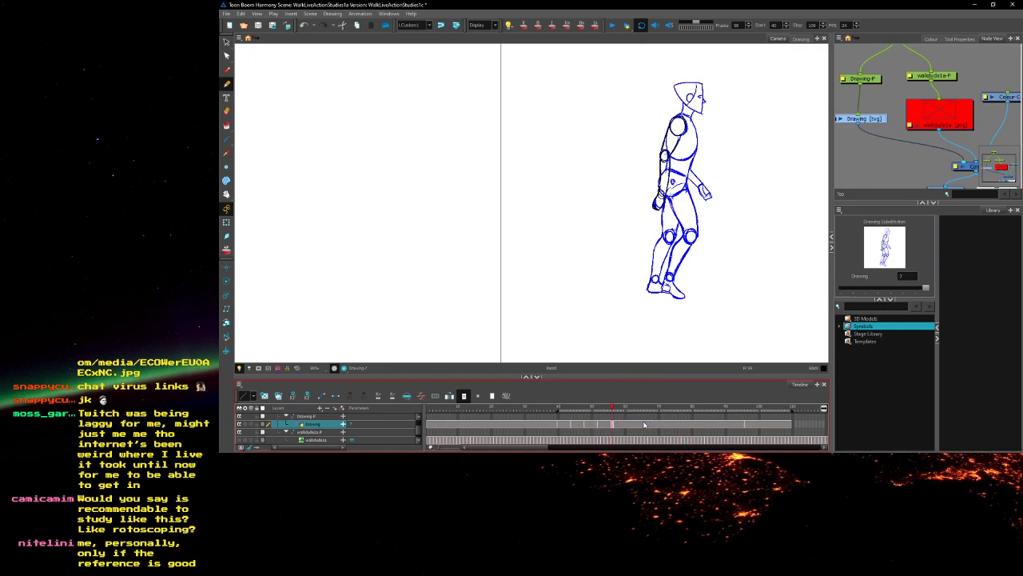
Clear the long hold of the second upright pose and move the last blue stride pose earlier so it follows without a gap
left_click(743, 425, "shift")
key("Delete")
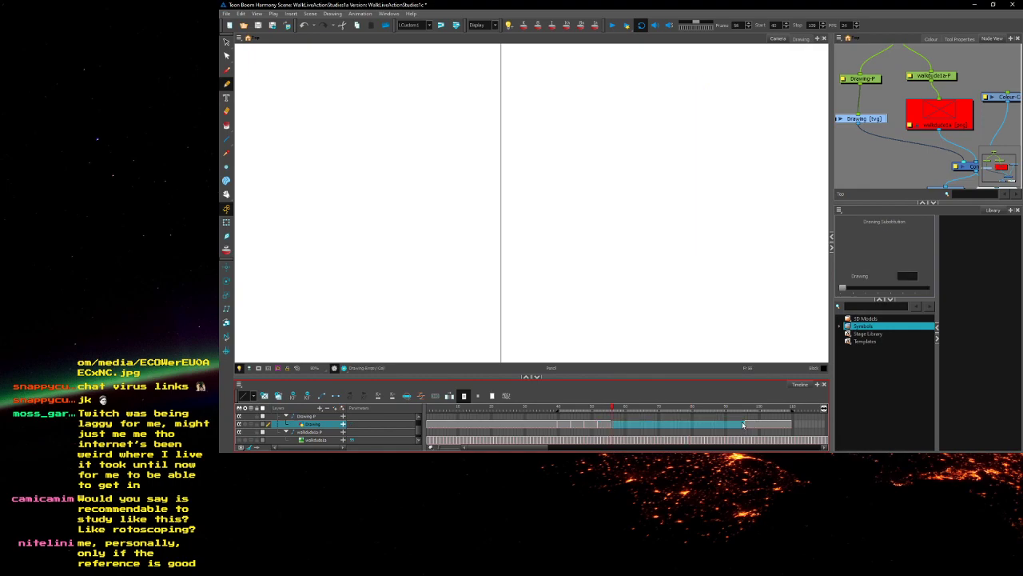
left_click(749, 424)
left_click_drag(740, 430, 617, 430)
Clear the final stride pose's leftover exposures from frame 60 to the end of its hold
left_click(624, 425)
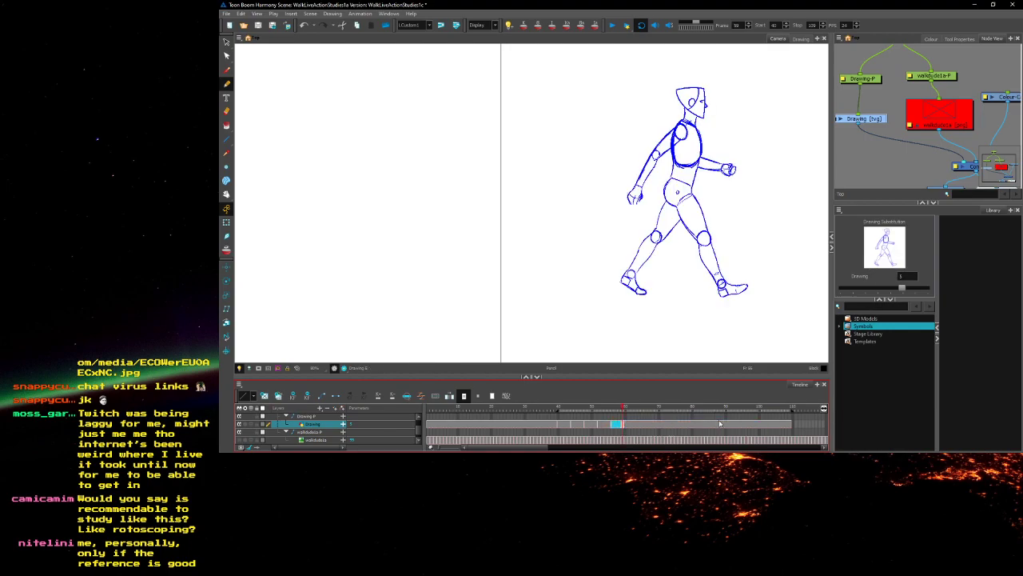
left_click(793, 425, "shift")
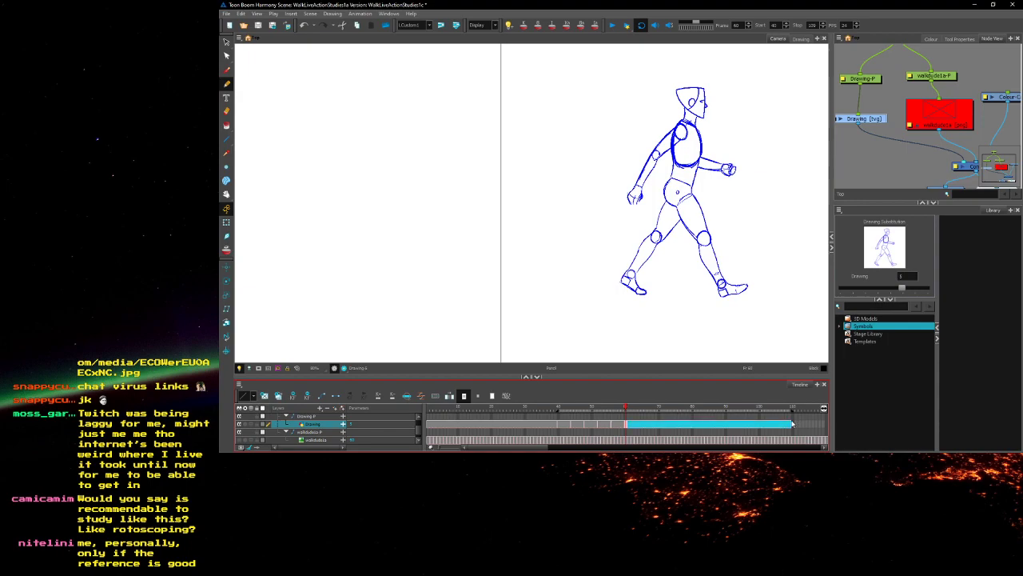
key("Delete")
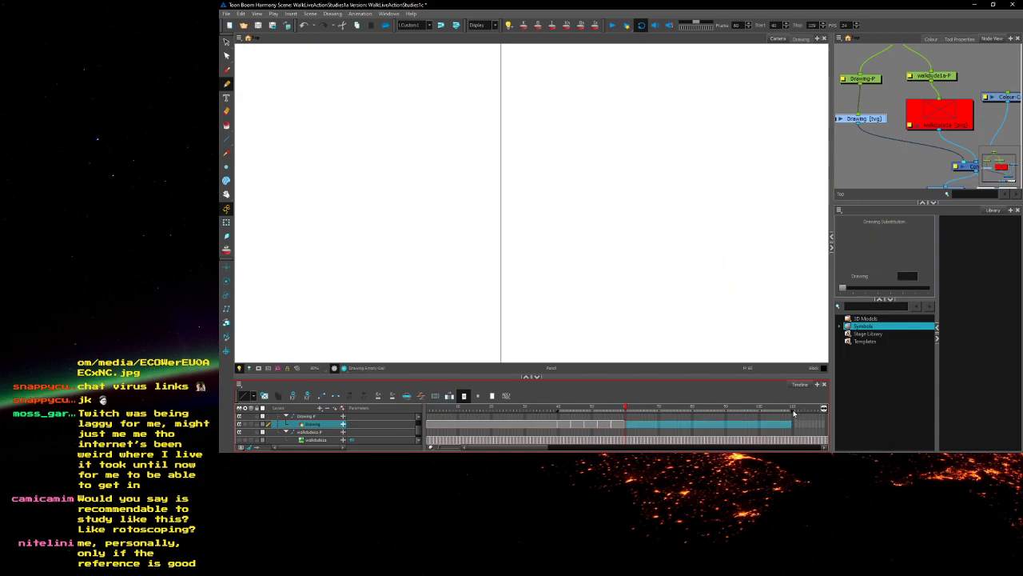
End the playback range at the retimed poses and play the looping walk several times to check its timing
left_click(606, 407)
left_click(619, 407)
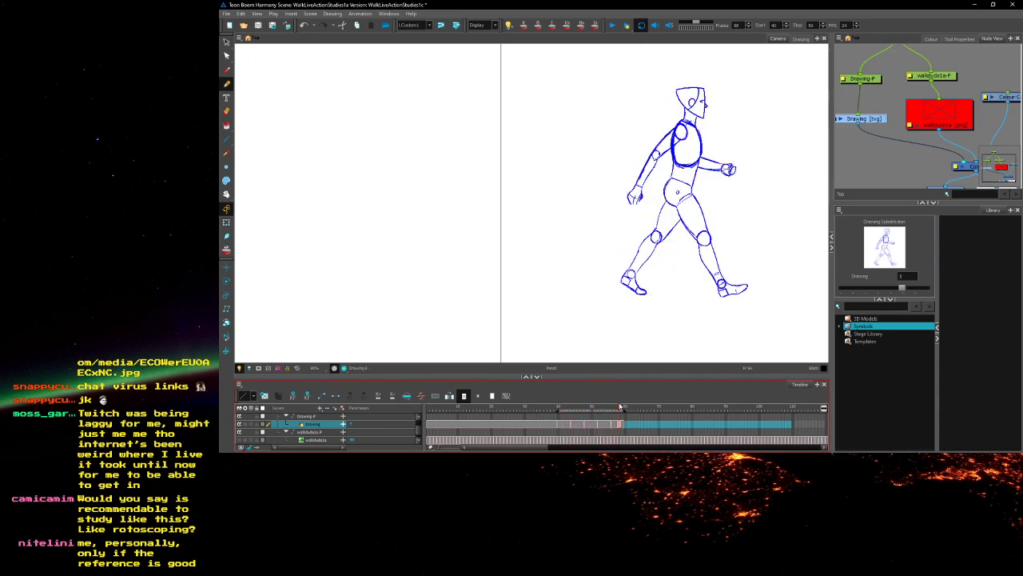
left_click(612, 26)
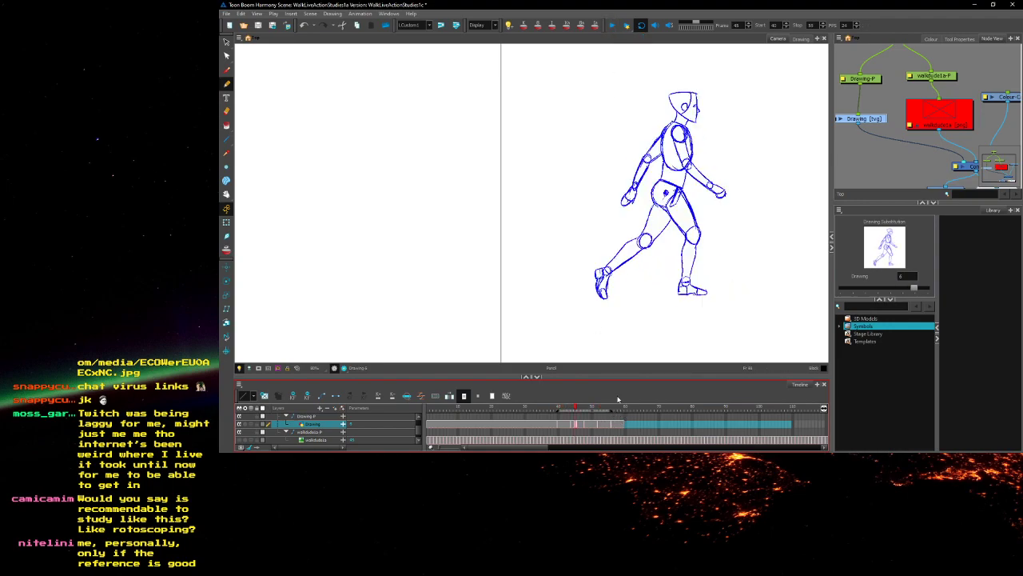
left_click(612, 25)
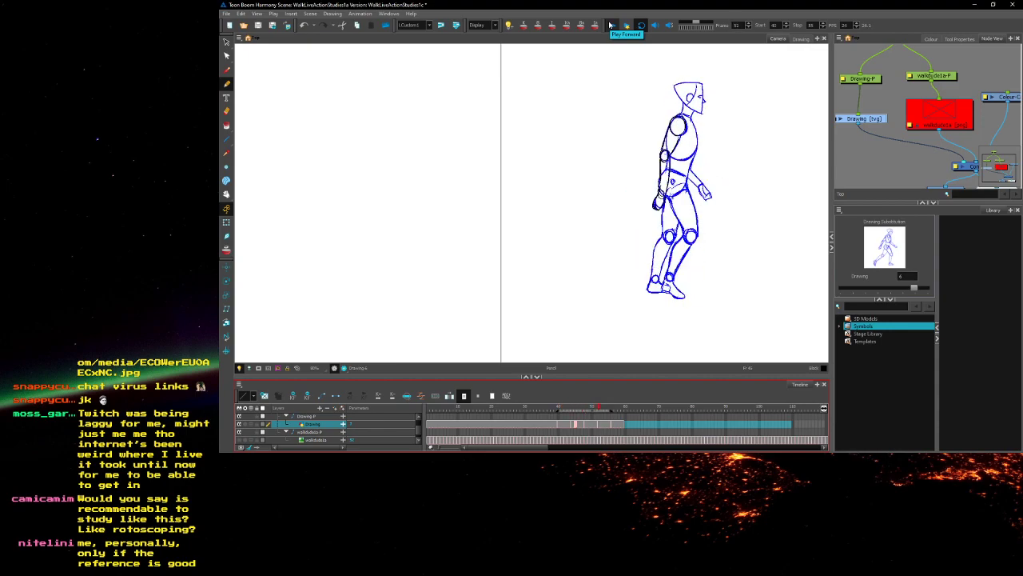
left_click(610, 25)
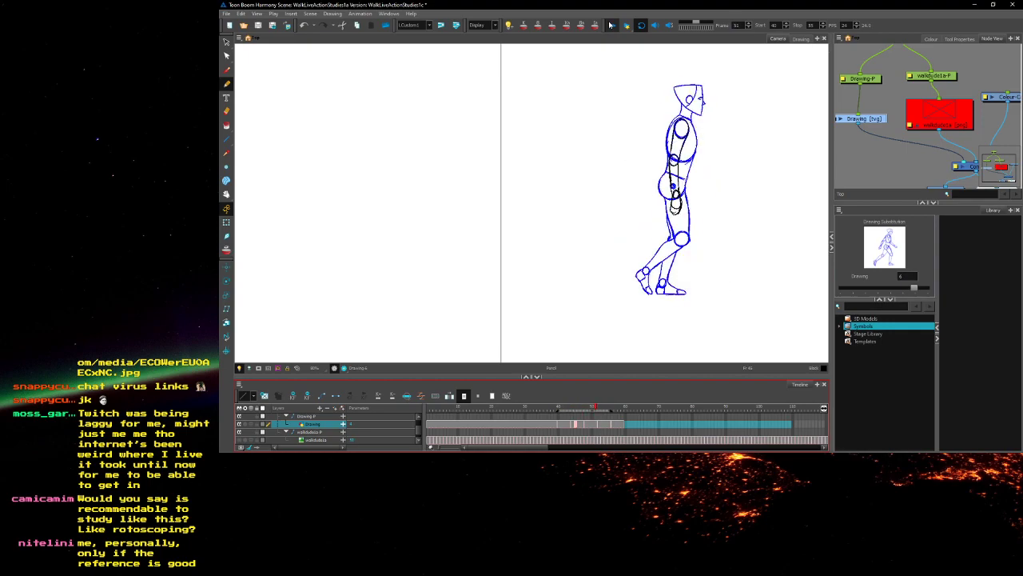
left_click(611, 24)
scroll(713, 147, "up", 4)
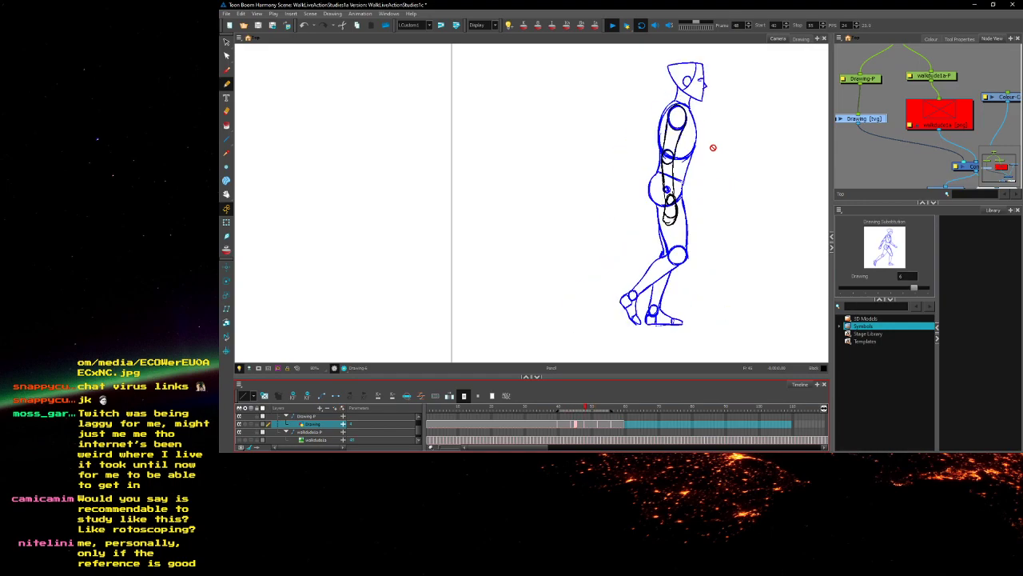
left_click(612, 26)
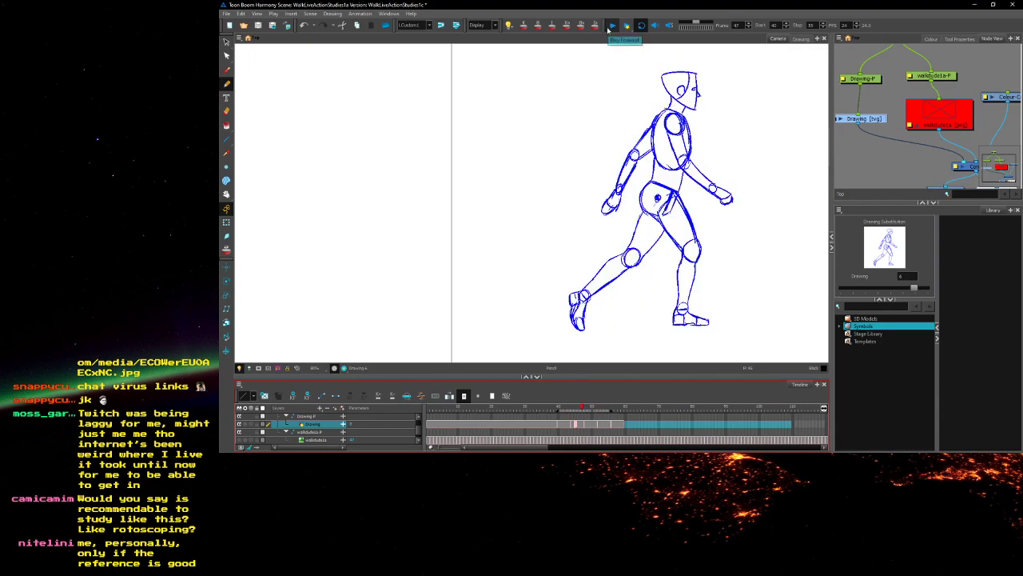
left_click(609, 27)
Zoom in on the upper body and flip between the upright and stride poses to compare head, neck and shoulders
key("2")
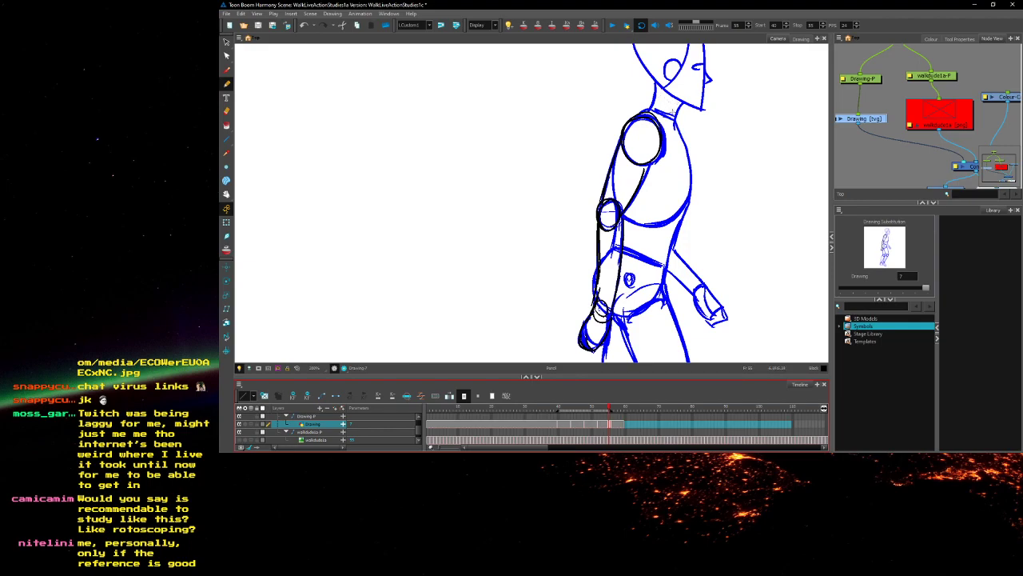
key("1")
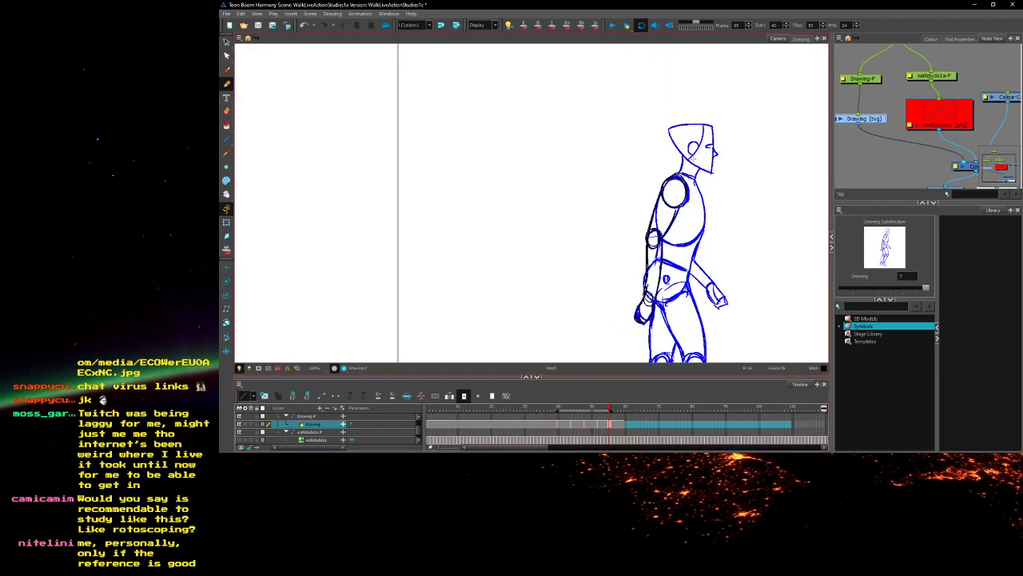
key("2")
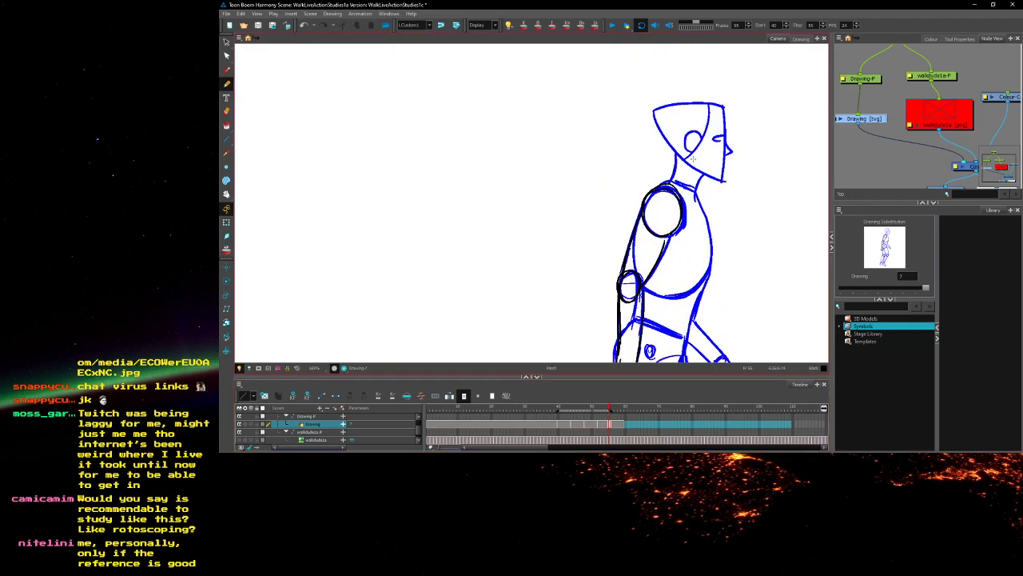
key("comma")
key("comma")
key("comma")
key("comma")
key("comma")
key("comma")
key("comma")
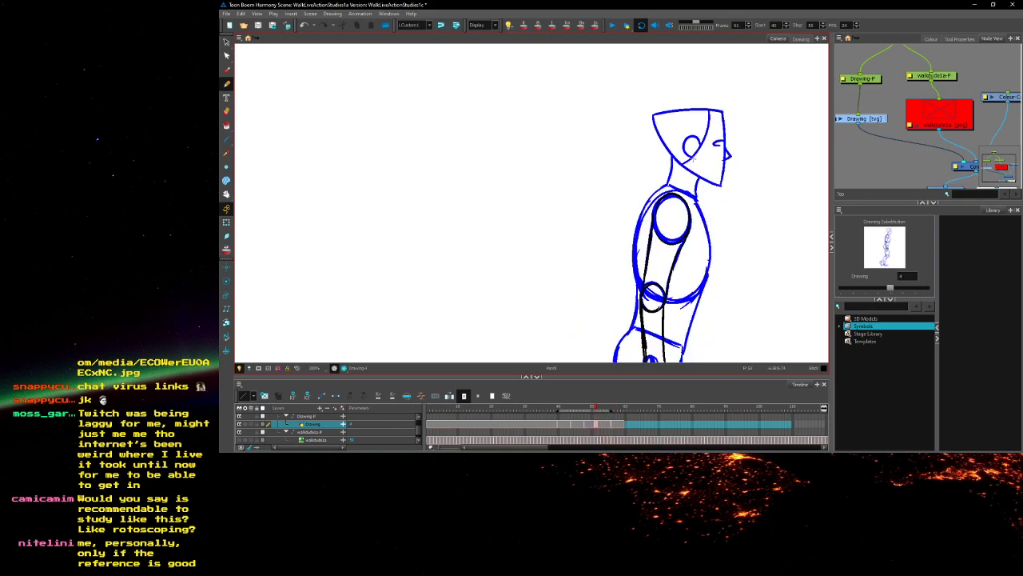
key("comma")
key("comma")
key("comma")
key("comma")
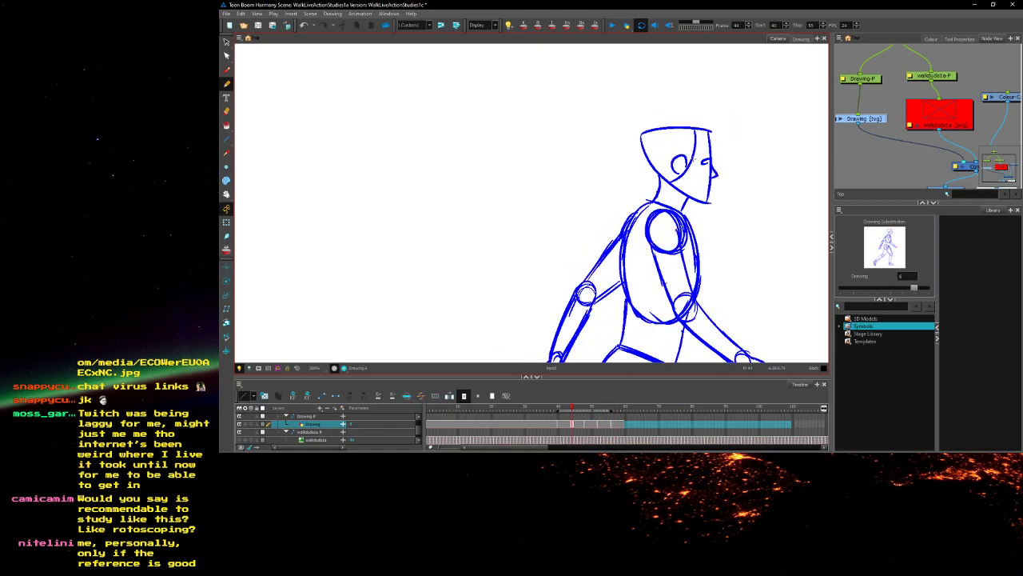
key("period")
key("period")
key("period")
key("period")
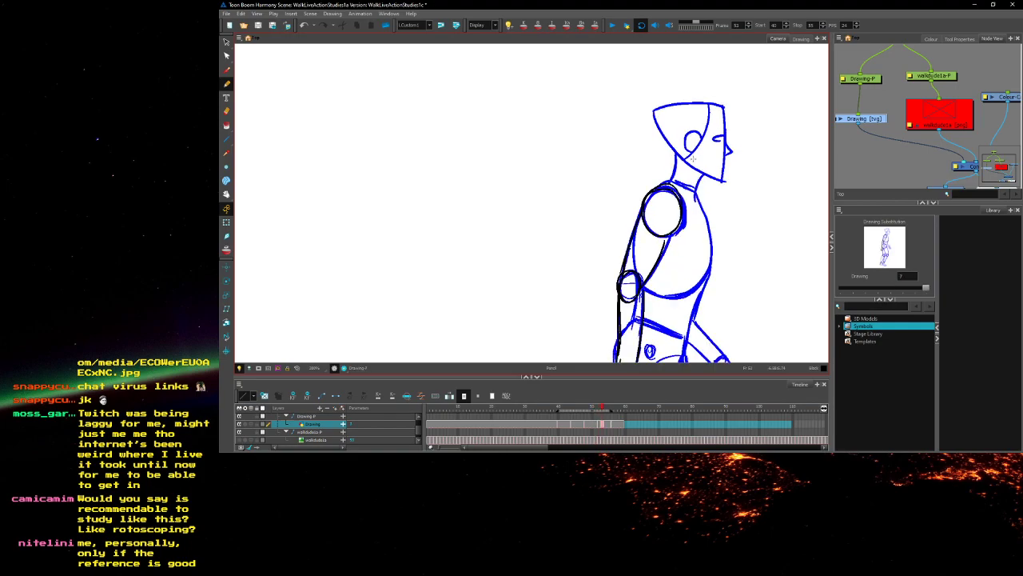
Switch the pencil to Blue and rework the neck lines on the second upright pose, flipping against the previous pose for alignment
left_click(932, 39)
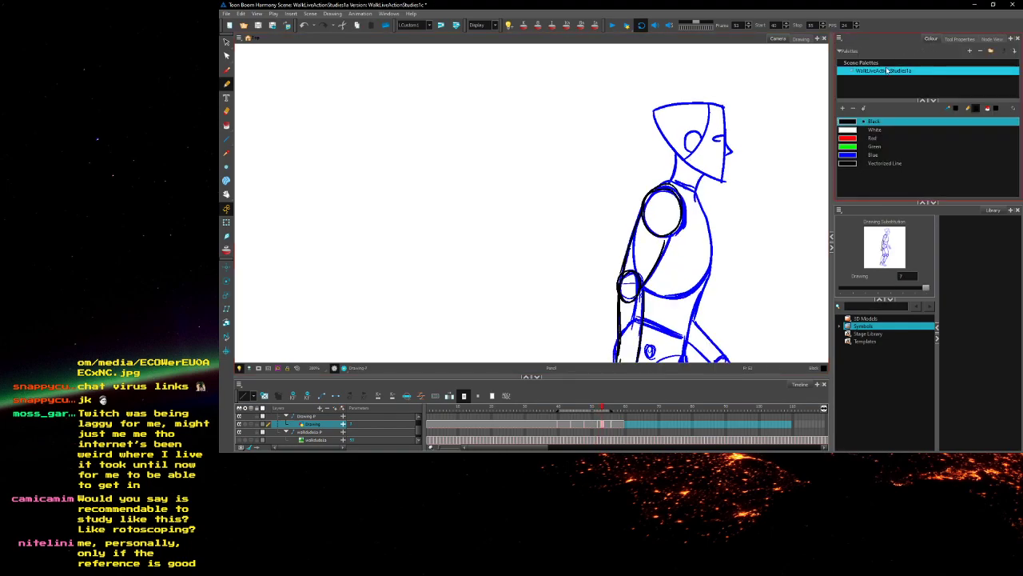
left_click(848, 154)
key("comma")
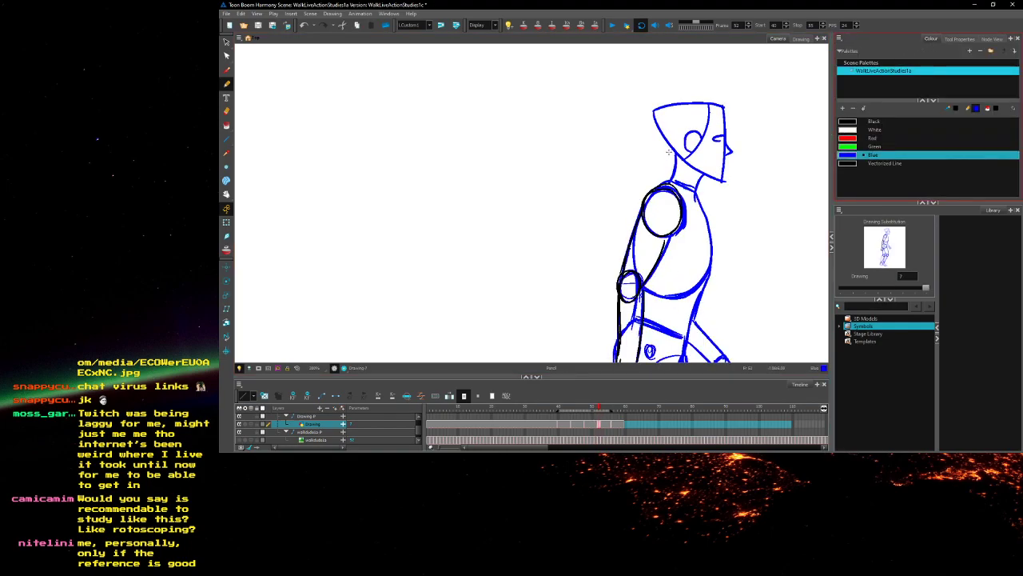
key("comma")
key("comma")
key("comma")
key("comma")
key("comma")
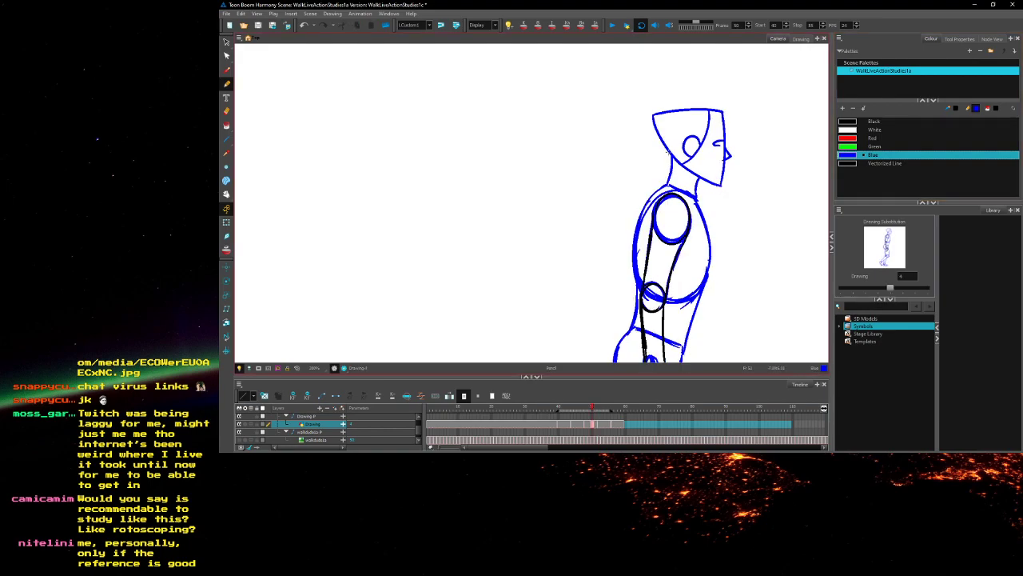
key("period")
key("period")
key("period")
key("period")
key("period")
key("period")
key("period")
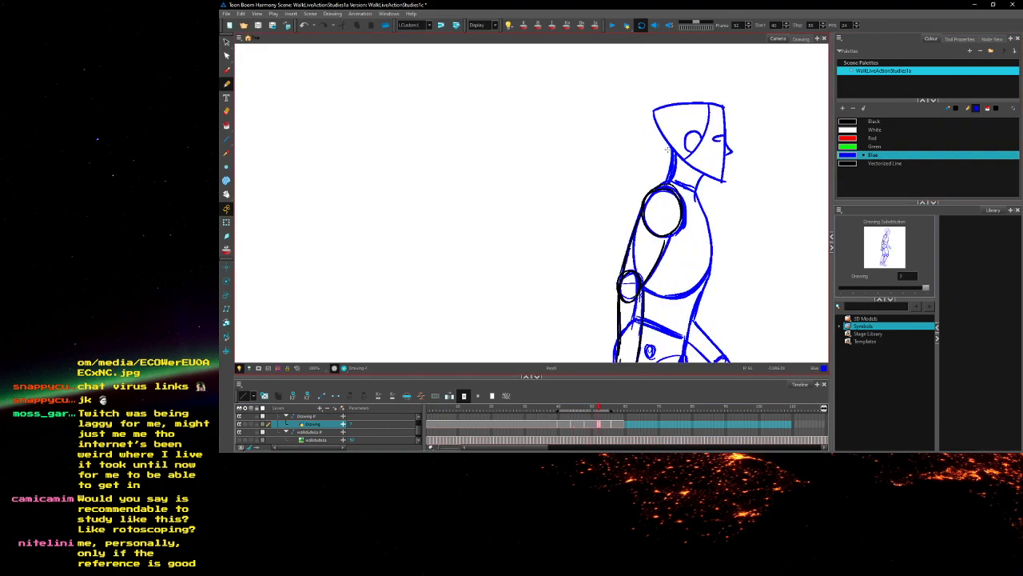
mouse_move(695, 176)
left_mouse_down()
mouse_move(702, 184)
mouse_move(682, 197)
left_mouse_up()
Flip through all poses from the final stride back to the red contact pose to check the head and neck motion
key("period")
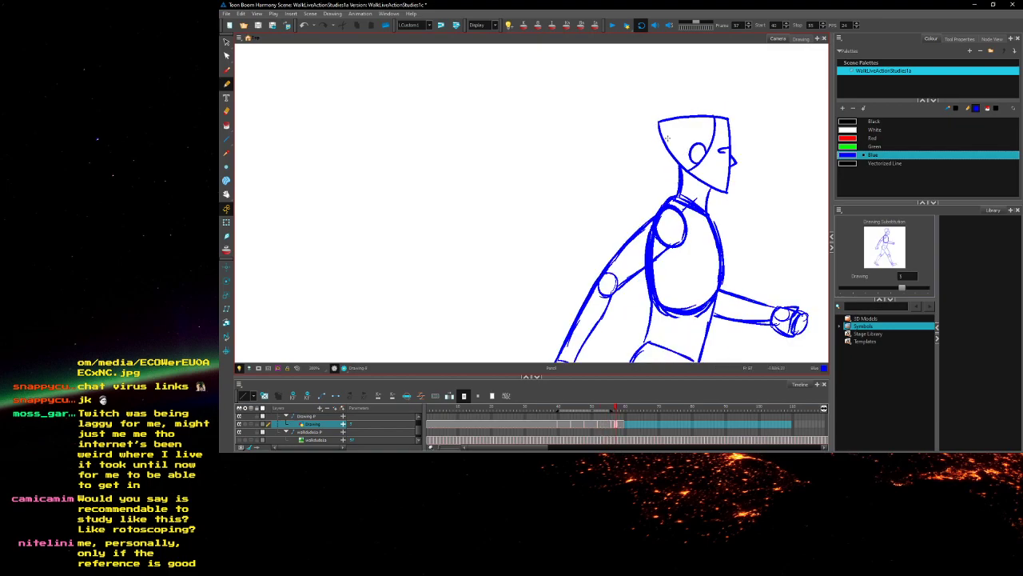
key("comma")
key("comma")
key("comma")
key("comma")
key("comma")
key("comma")
key("comma")
key("comma")
key("comma")
key("comma")
key("comma")
key("comma")
key("comma")
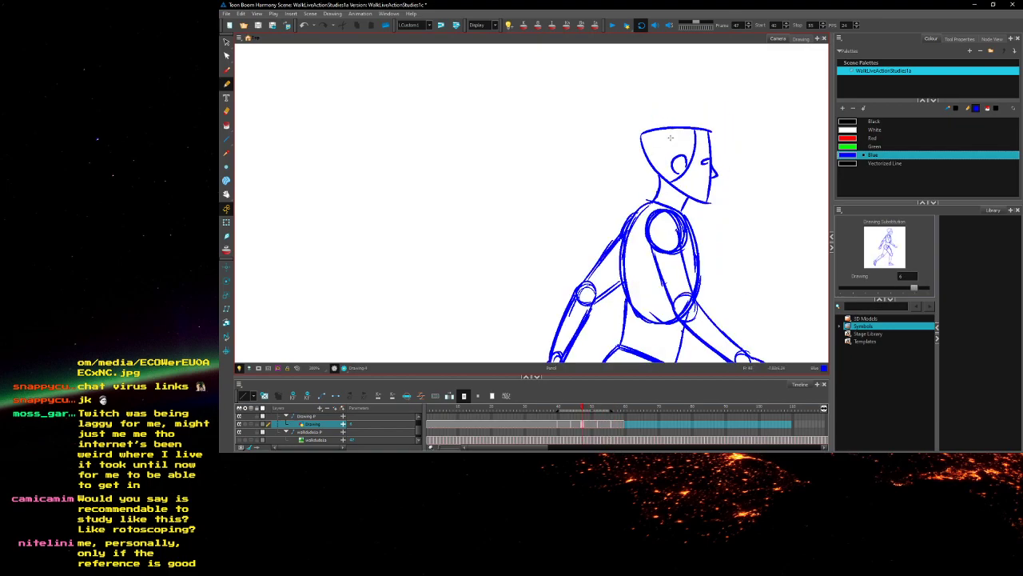
key("period")
key("period")
key("period")
key("period")
key("period")
key("period")
key("period")
key("period")
key("period")
key("period")
key("period")
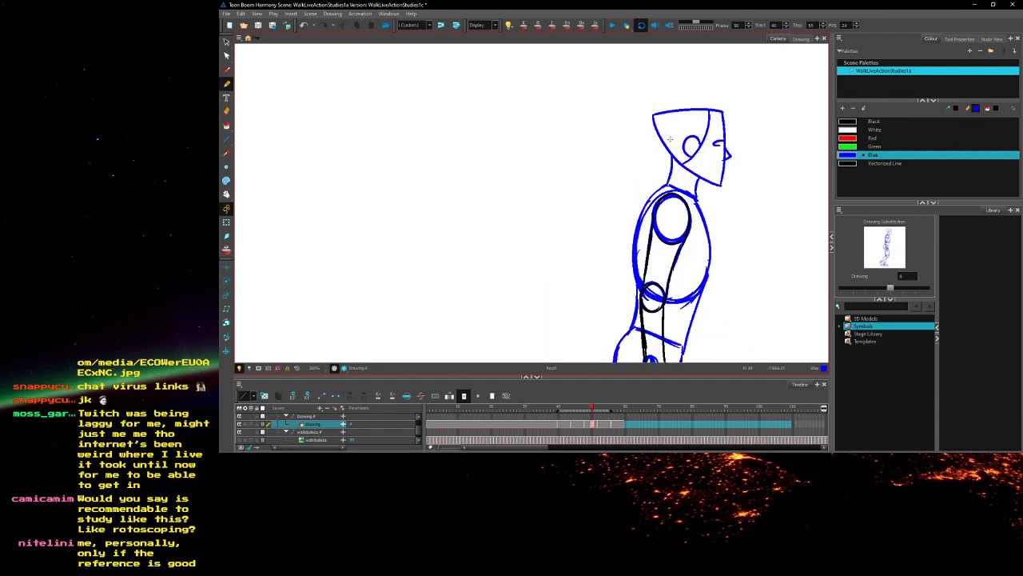
key("comma")
key("comma")
key("comma")
key("comma")
key("comma")
key("comma")
key("comma")
key("comma")
key("comma")
key("comma")
key("comma")
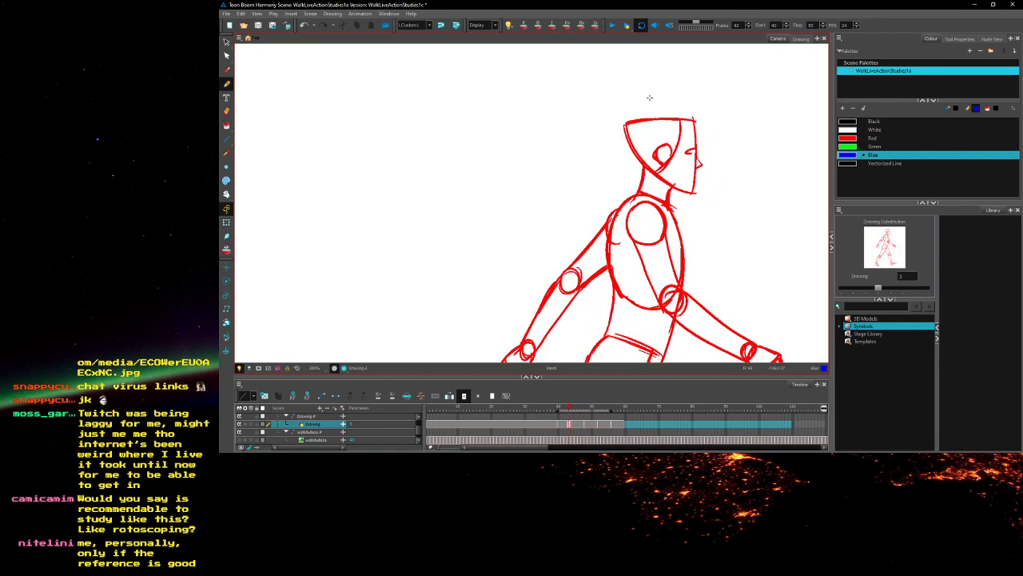
Play back the looped walk again to review the motion of the full figure
left_click(612, 25)
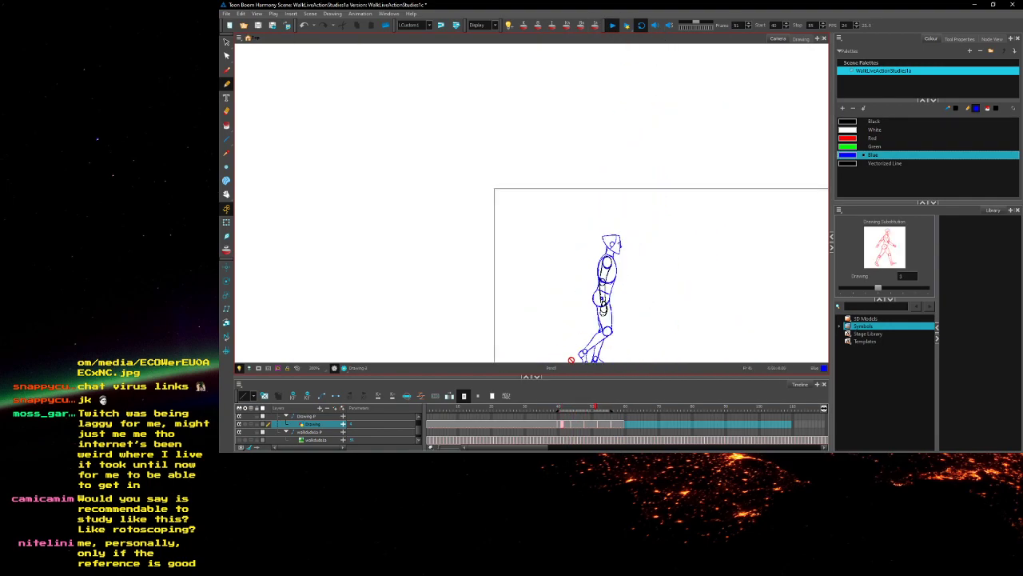
key("Return")
left_click_drag(655, 96, 612, 114)
key("2")
scroll(618, 60, "down", 1)
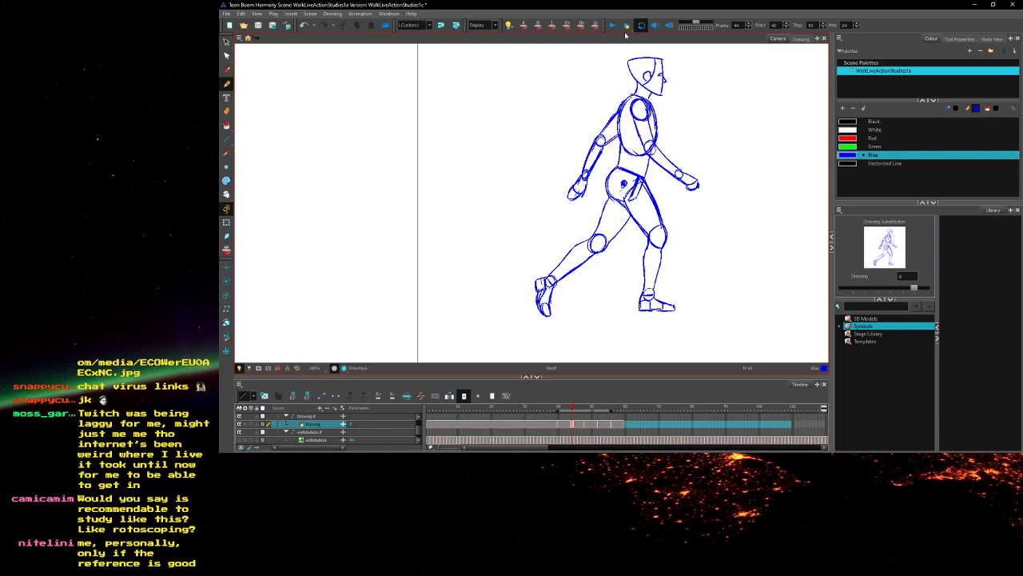
left_click(612, 25)
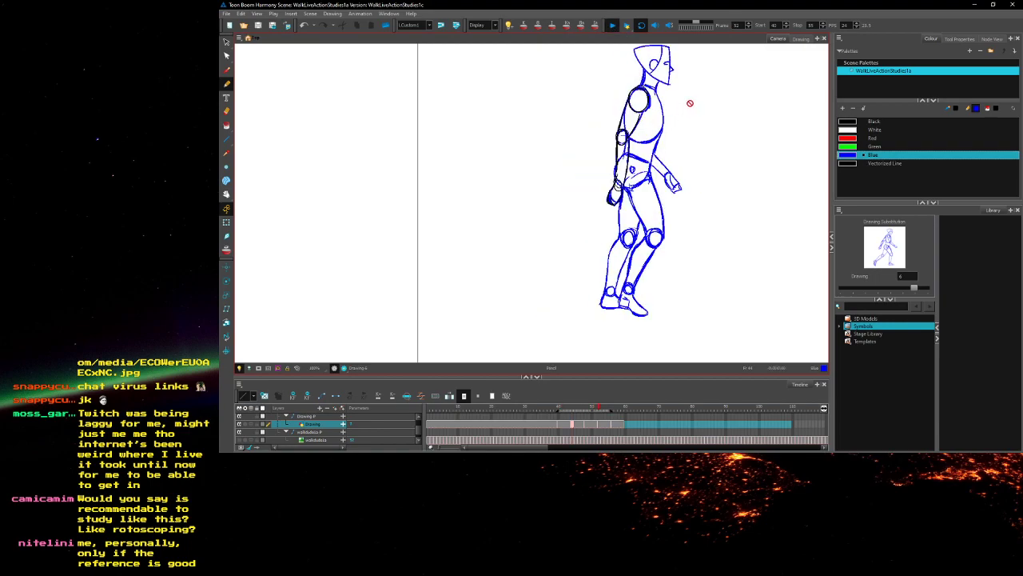
left_click(612, 25)
left_click_drag(684, 96, 621, 128)
left_click_drag(735, 99, 680, 98)
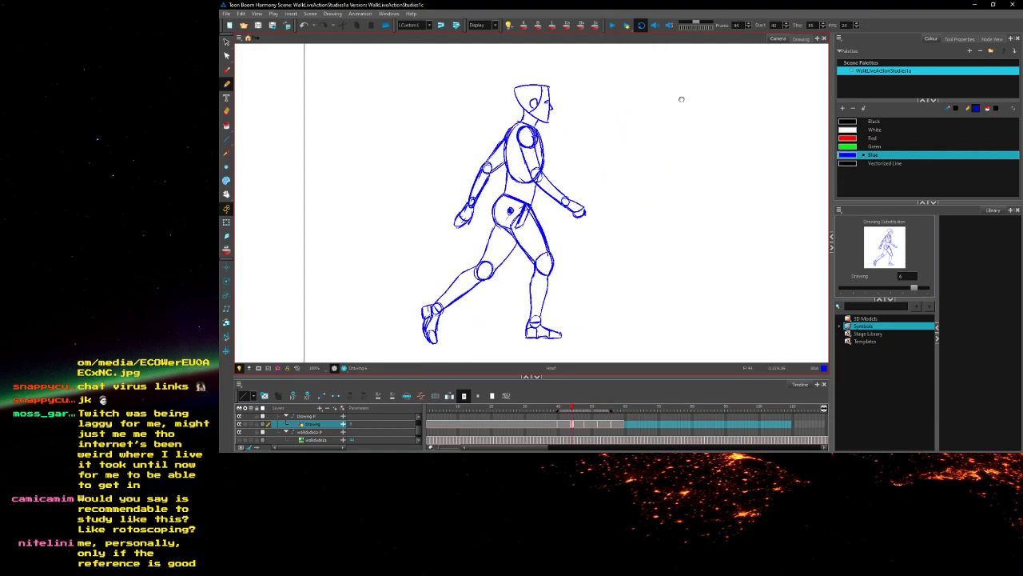
Add a vector drawing layer named homework and separate its node from the existing drawing node
left_click(991, 39)
scroll(868, 142, "down", 3)
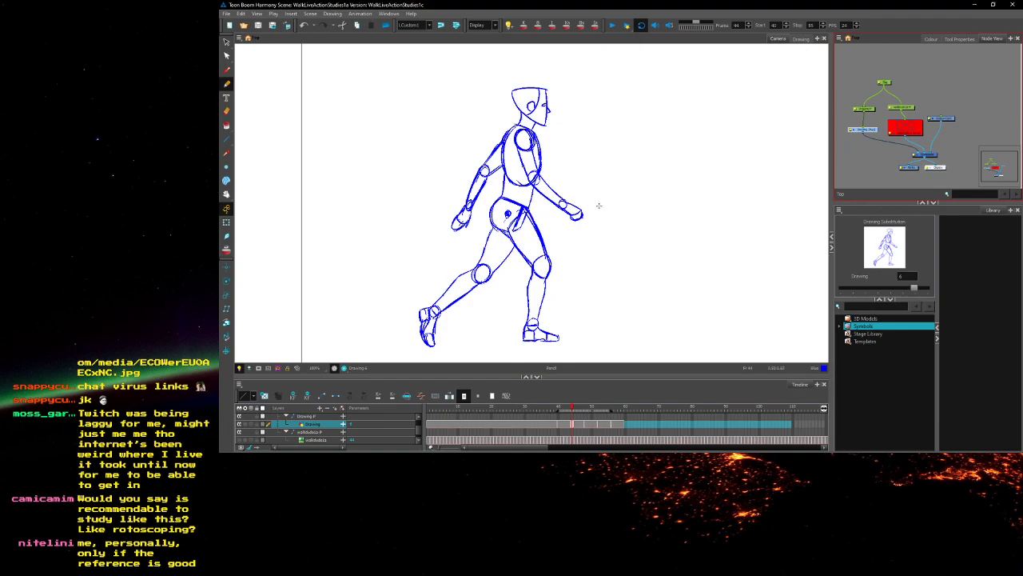
right_click(320, 413)
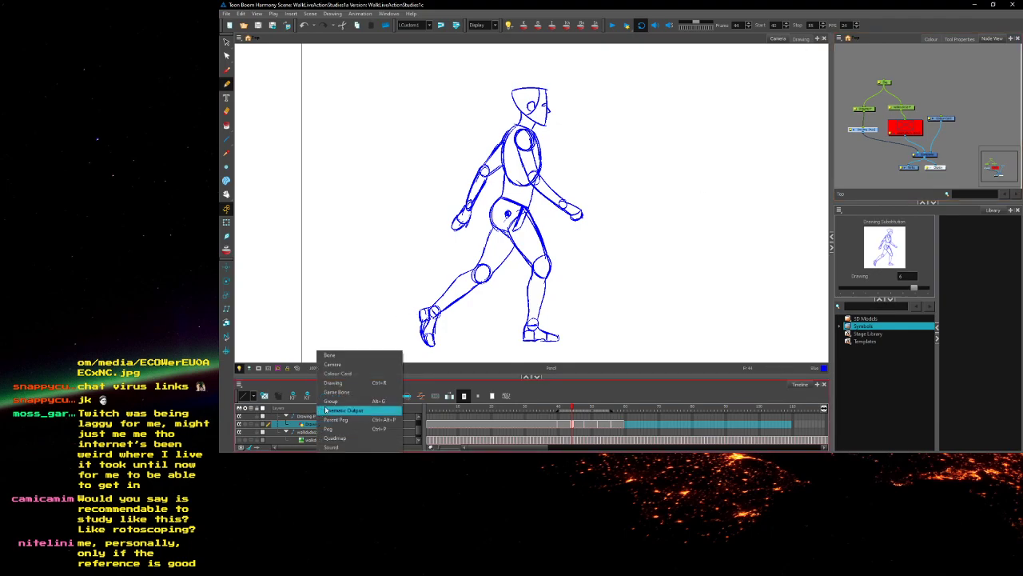
left_click(351, 376)
type("hemework")
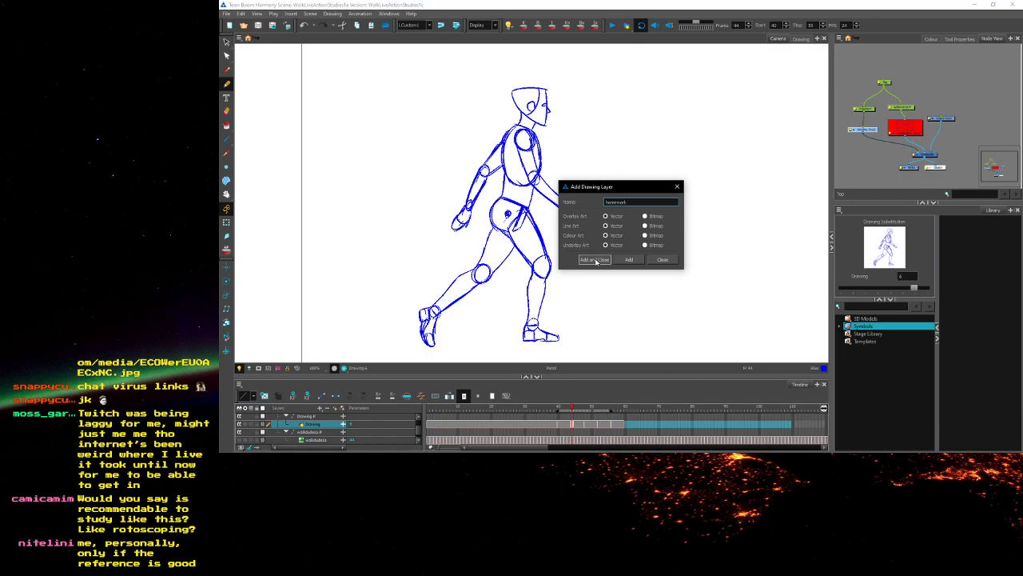
left_click(593, 259)
left_click_drag(849, 112, 846, 125)
left_click_drag(760, 173, 721, 179)
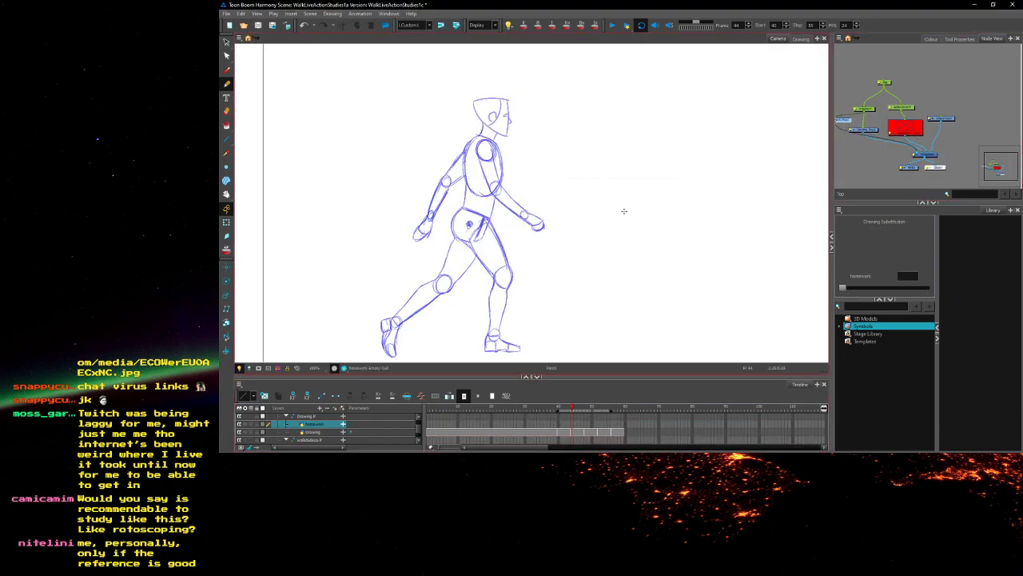
Handwrite "~ Continue working on your walk" in blue capitals beside the figure's head on the homework layer
mouse_move(592, 84)
left_mouse_down()
mouse_move(616, 76)
mouse_move(623, 88)
left_mouse_up()
key("2")
left_click_drag(629, 78, 657, 67)
mouse_move(652, 68)
left_mouse_down()
mouse_move(661, 87)
mouse_move(673, 71)
mouse_move(685, 83)
mouse_move(694, 68)
left_mouse_up()
left_click_drag(686, 76, 692, 75)
mouse_move(685, 83)
left_mouse_down()
mouse_move(737, 71)
mouse_move(769, 75)
left_mouse_up()
left_click_drag(769, 76, 770, 64)
mouse_move(780, 64)
left_mouse_down()
mouse_move(773, 75)
mouse_move(782, 70)
left_mouse_up()
left_click_drag(625, 99, 662, 110)
mouse_move(668, 91)
left_mouse_down()
mouse_move(722, 86)
mouse_move(752, 98)
left_mouse_up()
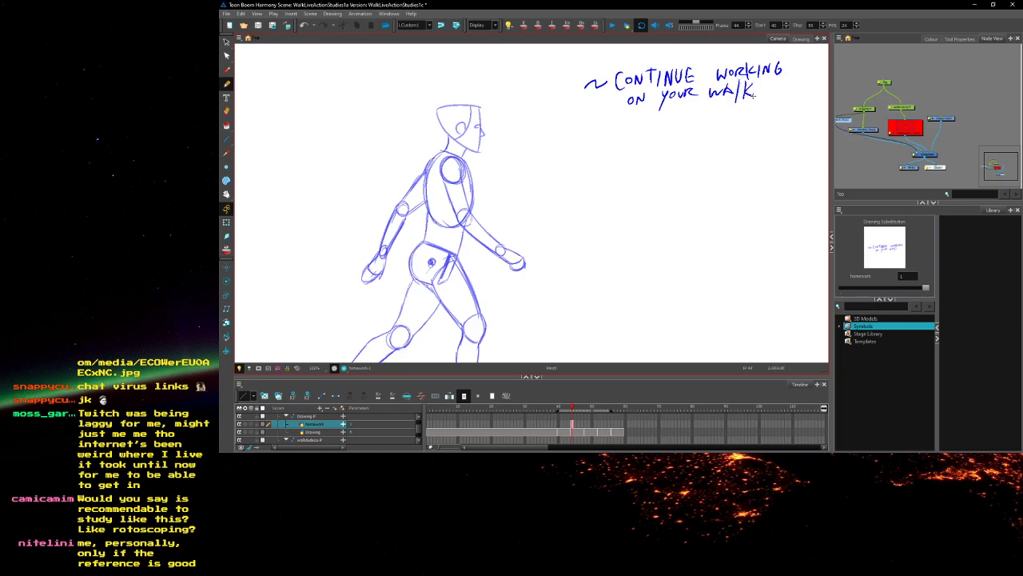
Continue the handwritten note with "cycles using" on a third line
left_click_drag(644, 111, 648, 117)
mouse_move(653, 109)
left_mouse_down()
mouse_move(643, 130)
mouse_move(658, 121)
left_mouse_up()
mouse_move(666, 109)
left_mouse_down()
mouse_move(674, 121)
mouse_move(723, 116)
left_mouse_up()
mouse_move(732, 106)
left_mouse_down()
mouse_move(732, 115)
mouse_move(750, 110)
left_mouse_up()
key("space")
left_click_drag(682, 117, 686, 120)
key("ctrl+z")
left_click_drag(761, 104, 759, 112)
Handwrite "the feedback" as the fourth line of the homework note
left_click_drag(636, 136, 647, 134)
mouse_move(640, 135)
left_mouse_down()
mouse_move(639, 146)
mouse_move(656, 147)
left_mouse_up()
mouse_move(662, 132)
left_mouse_down()
mouse_move(662, 147)
mouse_move(669, 132)
left_mouse_up()
left_click_drag(663, 140, 667, 140)
left_click_drag(662, 147, 689, 130)
mouse_move(679, 130)
left_mouse_down()
mouse_move(680, 146)
mouse_move(702, 144)
left_mouse_up()
left_click_drag(702, 131, 714, 143)
left_click_drag(713, 130, 725, 142)
left_click_drag(725, 130, 731, 141)
left_click_drag(731, 141, 739, 135)
left_click_drag(749, 127, 754, 140)
left_click_drag(764, 122, 765, 137)
Finish the first homework item with the handwritten lines "demos from" and "class!"
mouse_move(637, 155)
left_mouse_down()
mouse_move(638, 168)
mouse_move(651, 167)
mouse_move(658, 153)
left_mouse_up()
left_click_drag(651, 160, 657, 160)
left_click_drag(652, 168, 659, 166)
mouse_move(664, 153)
left_mouse_down()
mouse_move(665, 164)
mouse_move(715, 163)
left_mouse_up()
left_click_drag(716, 152, 726, 163)
mouse_move(727, 153)
left_mouse_down()
mouse_move(736, 161)
mouse_move(762, 154)
left_mouse_up()
mouse_move(653, 173)
left_mouse_down()
mouse_move(650, 184)
mouse_move(686, 183)
left_mouse_up()
mouse_move(704, 168)
left_mouse_down()
mouse_move(696, 183)
mouse_move(715, 177)
left_mouse_up()
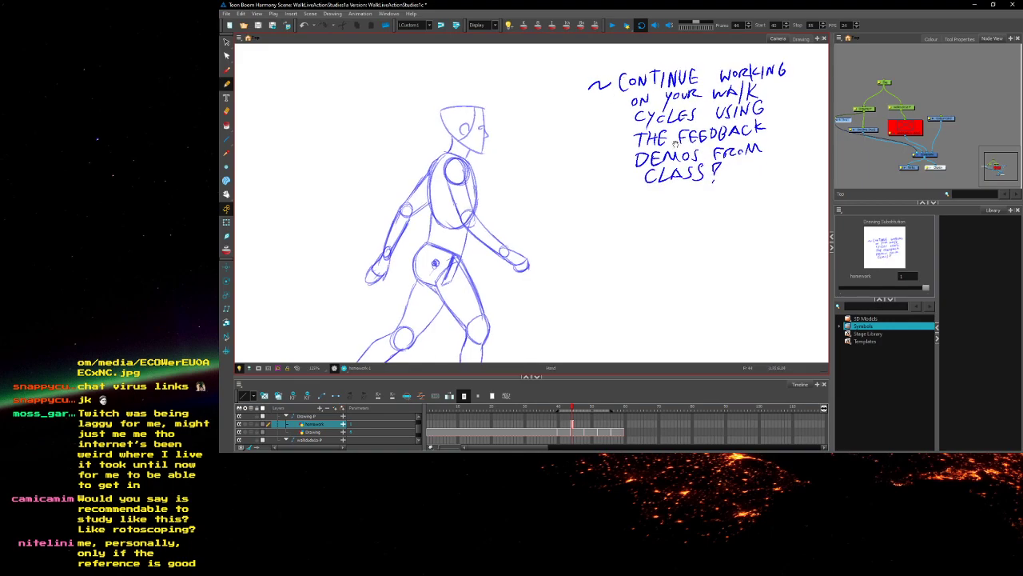
Mark the first homework item with a circled number 1 in front of it
mouse_move(589, 149)
left_mouse_down()
mouse_move(602, 137)
mouse_move(602, 166)
left_mouse_up()
mouse_move(585, 99)
left_mouse_down()
mouse_move(576, 151)
mouse_move(571, 120)
left_mouse_up()
key("space")
Start the second homework item with a circled number 2 and the handwritten words "Do studies of"
mouse_move(565, 210)
left_mouse_down()
mouse_move(564, 200)
mouse_move(580, 215)
mouse_move(597, 210)
mouse_move(590, 185)
mouse_move(625, 197)
left_mouse_up()
left_click_drag(555, 117, 540, 113)
mouse_move(620, 185)
left_mouse_down()
mouse_move(621, 201)
mouse_move(657, 198)
left_mouse_up()
mouse_move(668, 183)
left_mouse_down()
mouse_move(678, 182)
mouse_move(672, 198)
left_mouse_up()
left_click_drag(679, 183, 690, 198)
mouse_move(689, 183)
left_mouse_down()
mouse_move(691, 197)
mouse_move(708, 197)
left_mouse_up()
mouse_move(708, 181)
left_mouse_down()
mouse_move(717, 196)
mouse_move(740, 178)
left_mouse_up()
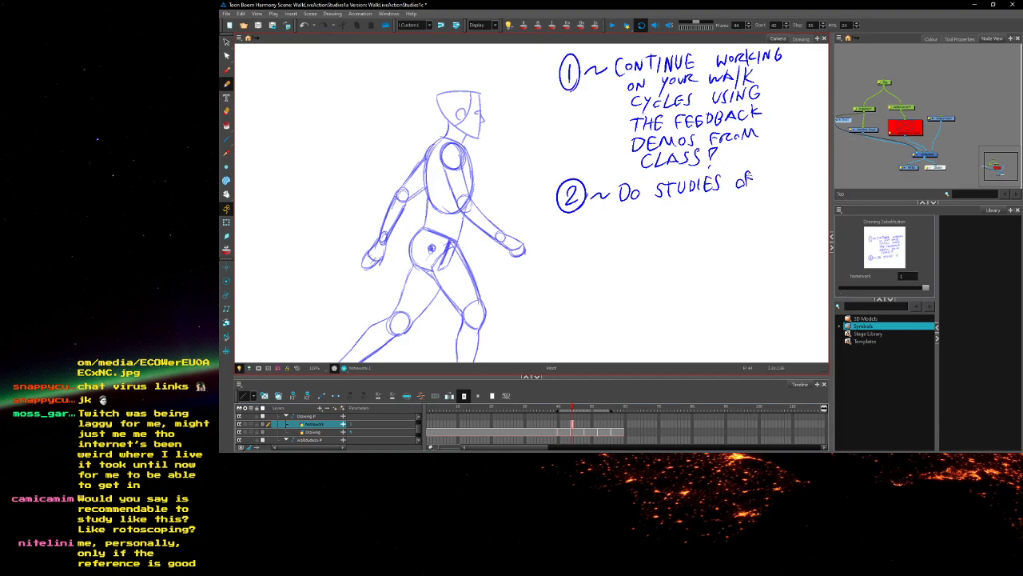
Handwrite "live action" as the second line of homework item 2
mouse_move(609, 211)
left_mouse_down()
mouse_move(620, 223)
mouse_move(643, 206)
mouse_move(653, 220)
mouse_move(684, 219)
left_mouse_up()
mouse_move(675, 212)
left_mouse_down()
mouse_move(701, 218)
mouse_move(722, 206)
left_mouse_up()
left_click_drag(729, 216, 739, 201)
key("ctrl+z")
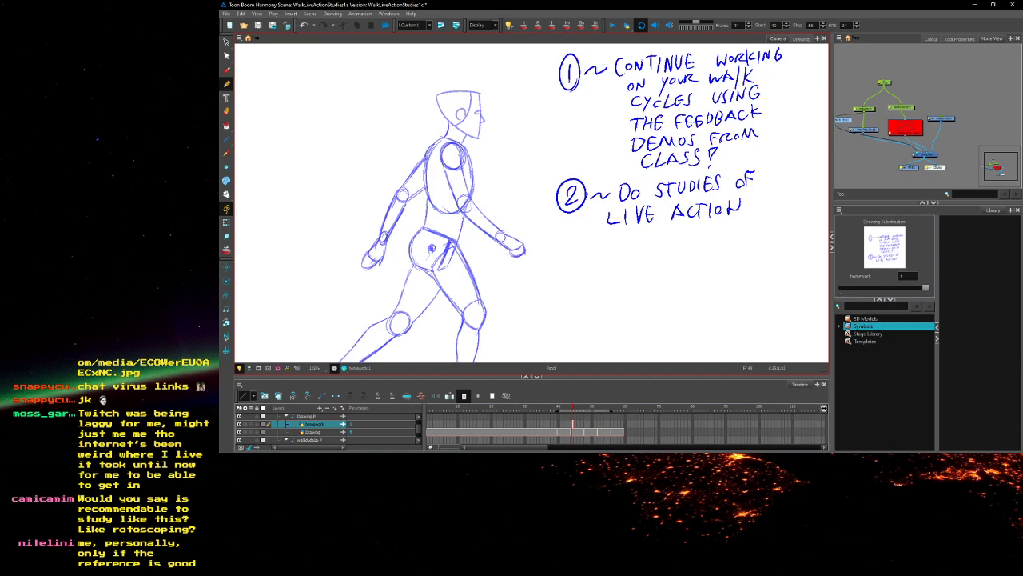
Continue homework item 2 with the handwritten line "walks! Find"
left_click_drag(628, 237, 636, 228)
mouse_move(643, 229)
left_mouse_down()
mouse_move(644, 242)
mouse_move(649, 229)
mouse_move(626, 234)
mouse_move(665, 243)
left_mouse_up()
key("ctrl+z")
key("ctrl+z")
key("ctrl+z")
mouse_move(668, 227)
left_mouse_down()
mouse_move(668, 242)
mouse_move(679, 241)
left_mouse_up()
mouse_move(692, 226)
left_mouse_down()
mouse_move(684, 239)
mouse_move(722, 237)
left_mouse_up()
left_click_drag(723, 225, 734, 236)
left_click_drag(741, 221, 748, 235)
left_click_drag(749, 234, 749, 221)
left_click_drag(752, 223, 752, 235)
left_click_drag(752, 222, 753, 234)
Handwrite "the contacts," as the fourth line of homework item 2
left_click_drag(624, 255, 634, 256)
left_click_drag(630, 255, 631, 268)
mouse_move(637, 254)
left_mouse_down()
mouse_move(639, 267)
mouse_move(653, 267)
left_mouse_up()
left_click_drag(653, 250, 665, 249)
left_click_drag(653, 258, 662, 258)
left_click_drag(653, 267, 690, 258)
scroll(664, 232, "down", 2)
mouse_move(696, 251)
left_mouse_down()
mouse_move(719, 253)
mouse_move(710, 254)
left_mouse_up()
left_click_drag(704, 244, 729, 252)
mouse_move(739, 238)
left_mouse_down()
mouse_move(730, 251)
mouse_move(751, 238)
left_mouse_up()
left_click_drag(745, 238, 748, 250)
left_click_drag(761, 247, 759, 253)
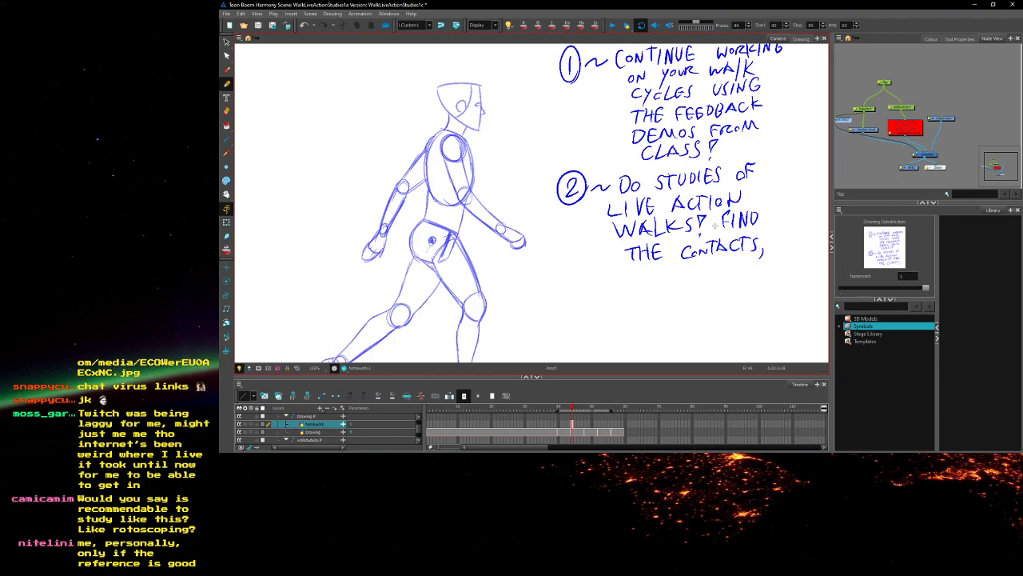
Finish homework item 2 with the handwritten lines "passing,", "ups, and" and "downs."
left_click_drag(690, 265, 691, 281)
left_click_drag(691, 267, 711, 278)
mouse_move(725, 265)
left_mouse_down()
mouse_move(717, 277)
mouse_move(740, 263)
mouse_move(751, 282)
left_mouse_up()
scroll(711, 257, "down", 1)
left_click_drag(688, 280, 698, 294)
mouse_move(699, 280)
left_mouse_down()
mouse_move(717, 294)
mouse_move(754, 282)
mouse_move(754, 293)
left_mouse_up()
left_click_drag(754, 279, 755, 293)
mouse_move(693, 304)
left_mouse_down()
mouse_move(694, 322)
mouse_move(715, 306)
mouse_move(741, 306)
mouse_move(751, 319)
left_mouse_up()
left_click(758, 316)
Start the third homework item with a circled number 3 and the handwritten words "Do studies of"
scroll(612, 215, "down", 2)
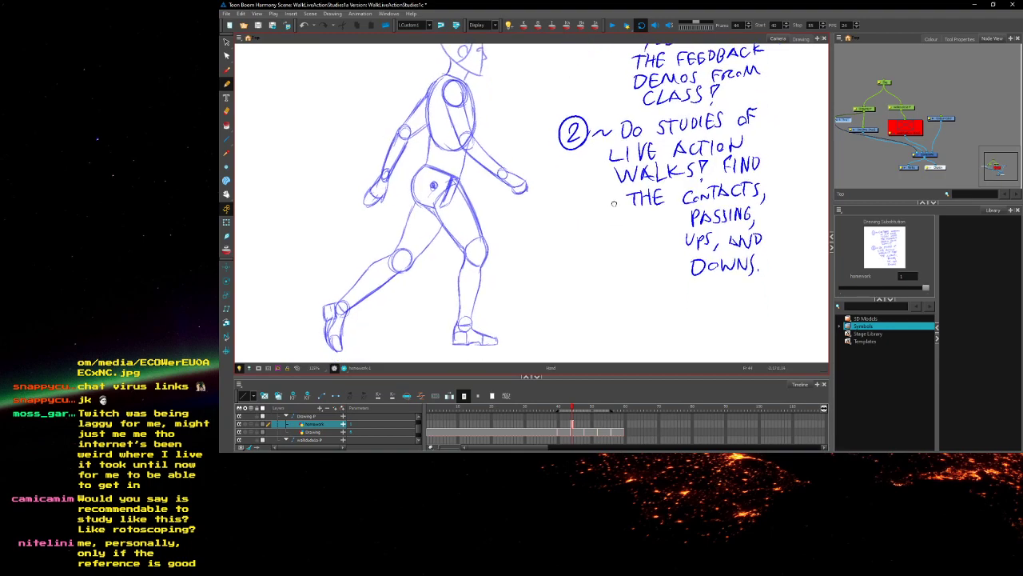
scroll(574, 182, "down", 1)
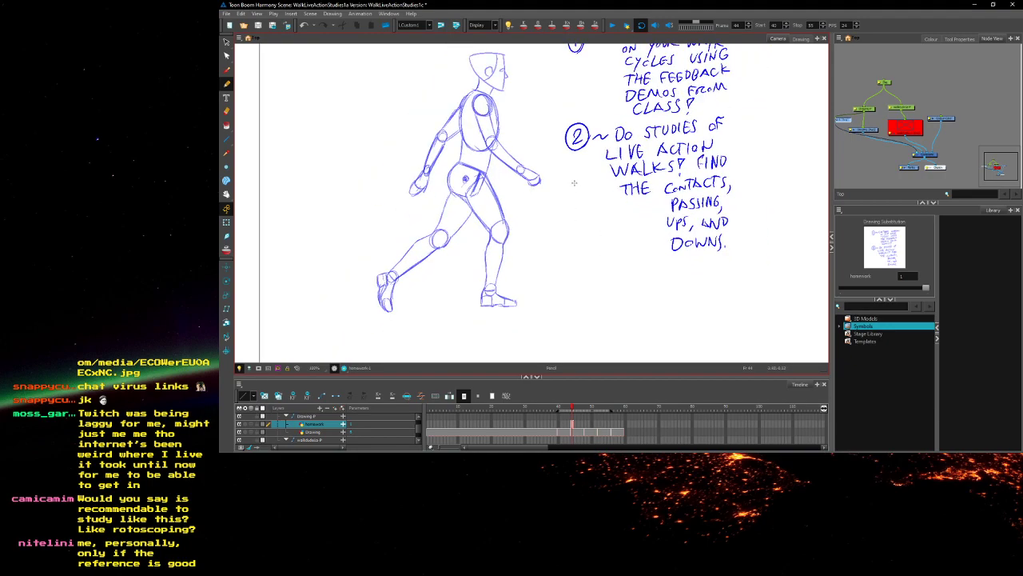
scroll(574, 220, "up", 1)
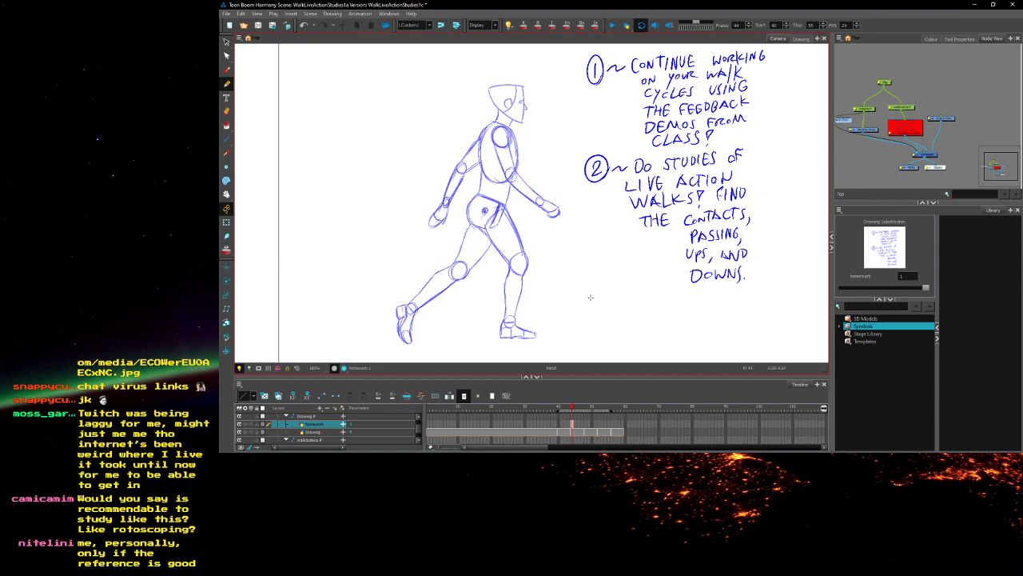
mouse_move(589, 316)
left_mouse_down()
mouse_move(579, 297)
mouse_move(606, 305)
mouse_move(625, 296)
mouse_move(641, 313)
left_mouse_up()
mouse_move(654, 305)
left_mouse_down()
mouse_move(698, 301)
mouse_move(717, 311)
left_mouse_up()
mouse_move(719, 298)
left_mouse_down()
mouse_move(725, 312)
mouse_move(744, 304)
left_mouse_up()
mouse_move(759, 295)
left_mouse_down()
mouse_move(755, 313)
mouse_move(765, 289)
left_mouse_up()
Handwrite "existing animation" as the second line of homework item 3
mouse_move(647, 290)
left_mouse_down()
mouse_move(649, 307)
mouse_move(668, 307)
left_mouse_up()
mouse_move(673, 293)
left_mouse_down()
mouse_move(677, 306)
mouse_move(695, 306)
left_mouse_up()
mouse_move(701, 306)
left_mouse_down()
mouse_move(709, 295)
mouse_move(727, 308)
mouse_move(717, 279)
mouse_move(715, 294)
left_mouse_up()
mouse_move(718, 301)
left_mouse_down()
mouse_move(750, 291)
mouse_move(754, 301)
left_mouse_up()
mouse_move(757, 301)
left_mouse_down()
mouse_move(761, 290)
mouse_move(763, 302)
left_mouse_up()
left_click_drag(758, 297, 763, 296)
left_click_drag(763, 290, 771, 288)
mouse_move(767, 289)
left_mouse_down()
mouse_move(766, 301)
mouse_move(776, 300)
left_mouse_up()
mouse_move(776, 290)
left_mouse_down()
mouse_move(784, 299)
mouse_move(786, 287)
left_mouse_up()
left_click_drag(765, 287, 765, 303)
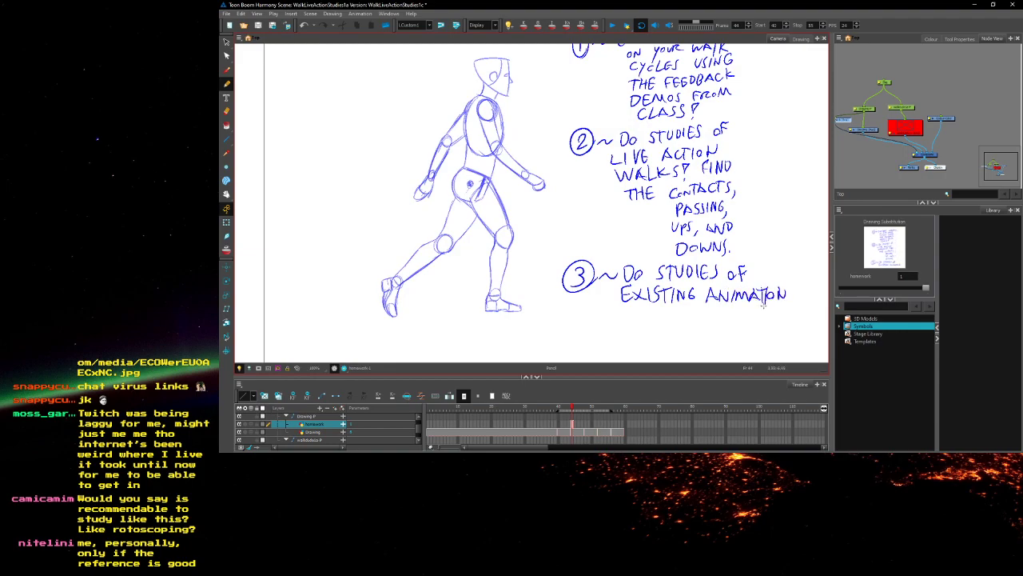
Finish homework item 3 with the handwritten word "walks!"
left_click_drag(706, 251, 716, 255)
left_click_drag(642, 317, 655, 316)
left_click_drag(657, 326, 691, 327)
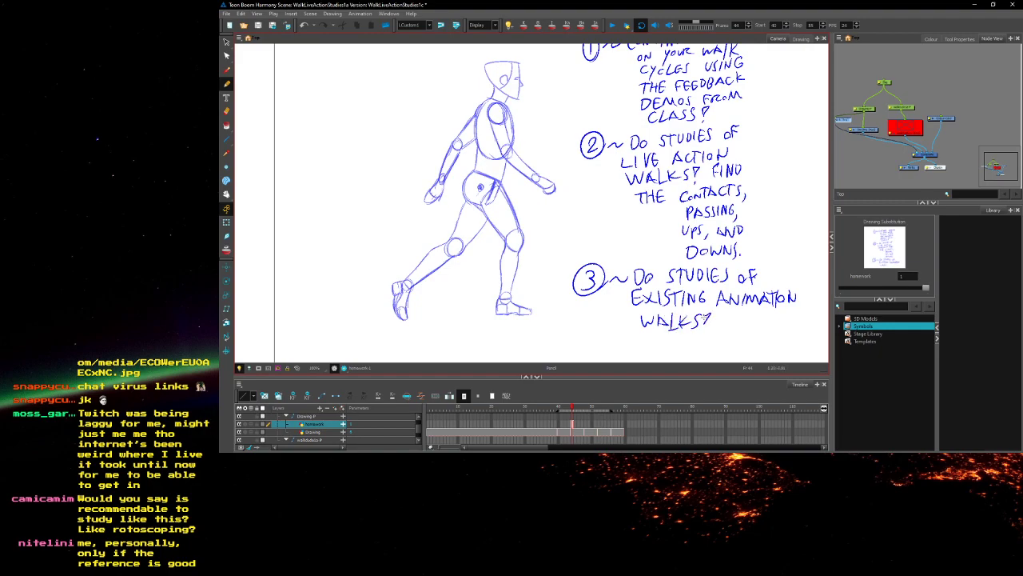
left_click_drag(663, 242, 652, 263)
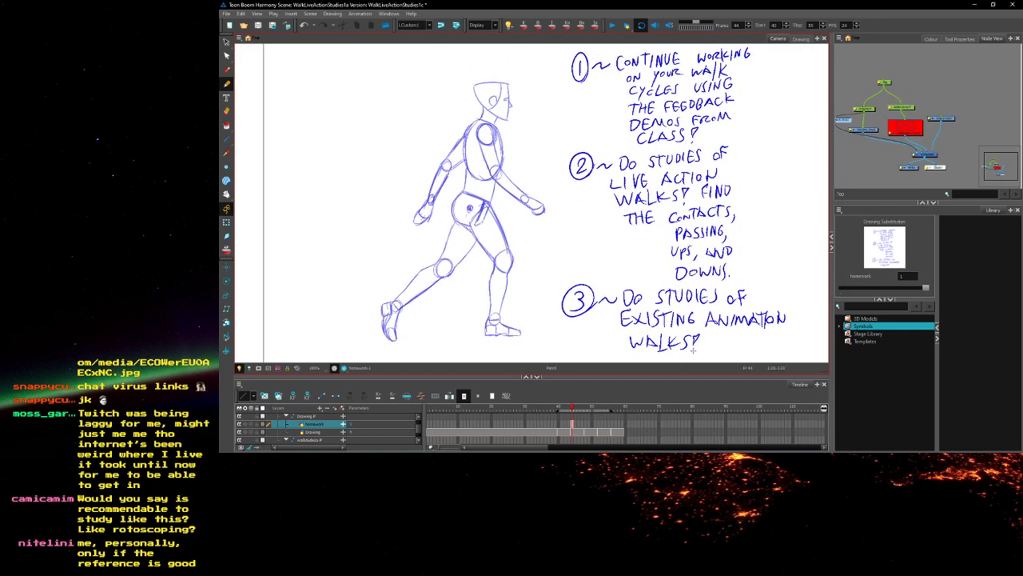
scroll(671, 272, "down", 1)
left_click_drag(671, 309, 677, 302)
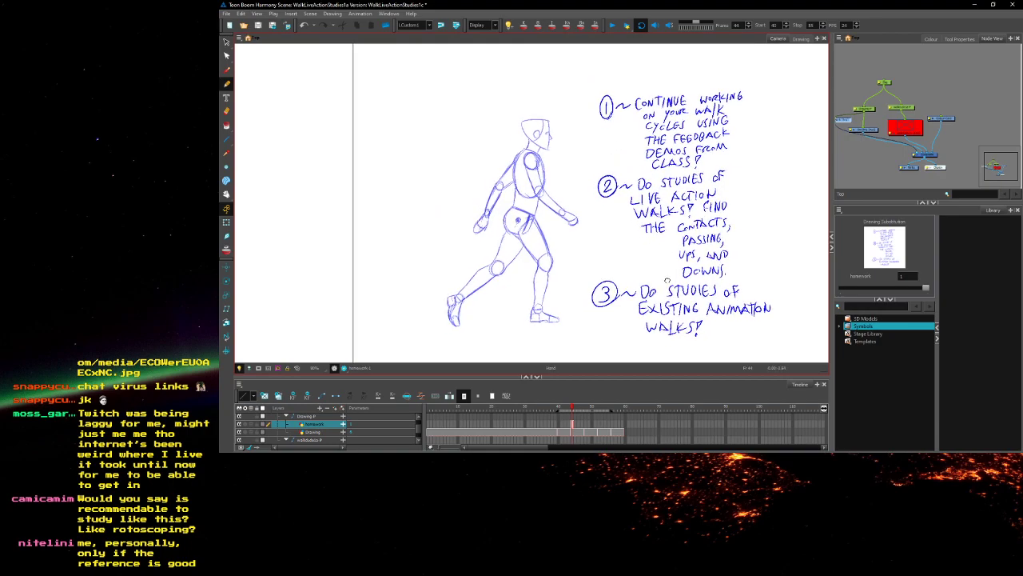
Handwrite the line "Bonus: use your studies" below homework item 3, redoing badly drawn letters
mouse_move(622, 335)
left_mouse_down()
mouse_move(633, 318)
mouse_move(639, 334)
left_mouse_up()
left_click_drag(717, 314, 744, 323)
key("ctrl+z")
key("ctrl+z")
key("ctrl+z")
key("ctrl+z")
mouse_move(605, 332)
left_mouse_down()
mouse_move(608, 345)
mouse_move(628, 333)
mouse_move(623, 345)
left_mouse_up()
key("ctrl+z")
mouse_move(623, 334)
left_mouse_down()
mouse_move(640, 343)
mouse_move(662, 332)
mouse_move(679, 343)
left_mouse_up()
key("ctrl+z")
left_click(648, 335)
mouse_move(692, 327)
left_mouse_down()
mouse_move(690, 347)
mouse_move(722, 332)
left_mouse_up()
left_click_drag(737, 326, 731, 340)
mouse_move(741, 327)
left_mouse_down()
mouse_move(744, 339)
mouse_move(747, 327)
left_mouse_up()
mouse_move(750, 325)
left_mouse_down()
mouse_move(759, 339)
mouse_move(777, 338)
left_mouse_up()
left_click_drag(783, 326, 778, 336)
Start the second bonus line with "on 2 and 3", circling both numbers
mouse_move(638, 323)
left_mouse_down()
mouse_move(646, 295)
mouse_move(629, 326)
left_mouse_up()
mouse_move(638, 324)
left_mouse_down()
mouse_move(637, 335)
mouse_move(648, 324)
left_mouse_up()
mouse_move(668, 324)
left_mouse_down()
mouse_move(658, 340)
mouse_move(673, 354)
left_mouse_up()
left_click_drag(678, 345, 702, 353)
key("ctrl+z")
left_click_drag(686, 287, 684, 274)
key("ctrl+z")
Complete the second bonus line with the handwritten words "to create", redrawing misshapen letters
mouse_move(701, 325)
left_mouse_down()
mouse_move(701, 339)
mouse_move(658, 322)
mouse_move(696, 334)
mouse_move(711, 319)
mouse_move(732, 339)
mouse_move(741, 323)
mouse_move(709, 314)
mouse_move(732, 338)
mouse_move(731, 325)
mouse_move(755, 334)
left_mouse_up()
mouse_move(754, 322)
left_mouse_down()
mouse_move(768, 332)
mouse_move(753, 334)
left_mouse_up()
key("ctrl+z")
key("ctrl+z")
key("ctrl+z")
left_click_drag(754, 323, 763, 333)
left_click_drag(763, 332, 770, 322)
left_click_drag(763, 327, 772, 332)
left_click_drag(775, 323, 770, 333)
key("ctrl+z")
key("ctrl+z")
key("ctrl+z")
left_click_drag(774, 323, 781, 332)
left_click_drag(777, 322, 789, 333)
left_click_drag(789, 332, 795, 332)
left_click_drag(789, 322, 794, 323)
left_click_drag(789, 327, 794, 327)
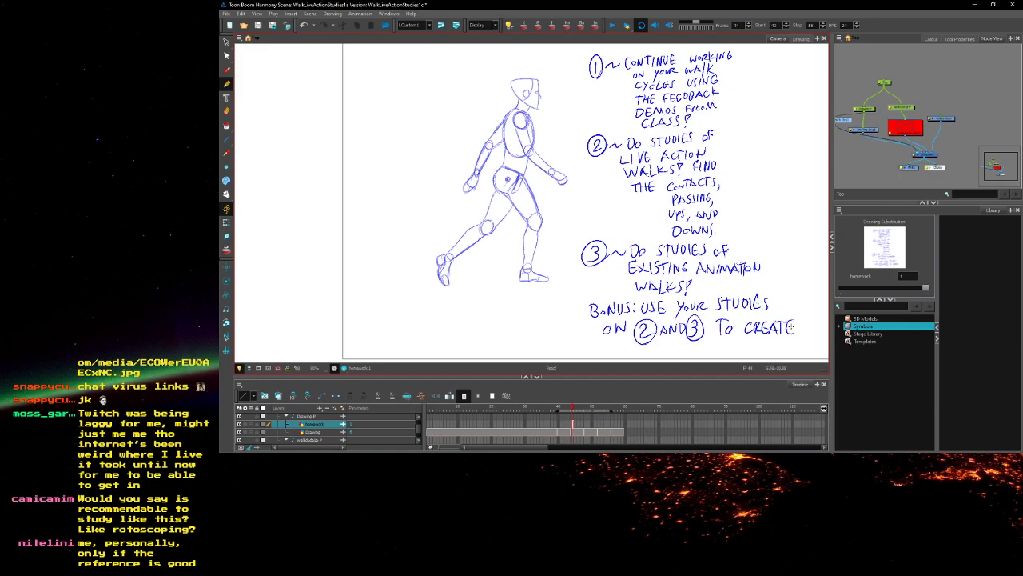
Handwrite "character" as the start of the third bonus line, redrawing the faulty middle letters
mouse_move(616, 345)
left_mouse_down()
mouse_move(608, 350)
mouse_move(621, 357)
mouse_move(633, 349)
left_mouse_up()
left_click_drag(629, 342, 628, 348)
left_click_drag(629, 343, 631, 354)
left_click_drag(636, 344, 642, 354)
left_click_drag(633, 351, 644, 355)
left_click_drag(645, 345, 654, 355)
key("ctrl+z")
left_click_drag(658, 346, 663, 351)
mouse_move(672, 345)
left_mouse_down()
mouse_move(671, 355)
mouse_move(657, 356)
left_mouse_up()
key("ctrl+z")
key("ctrl+z")
key("ctrl+z")
left_click_drag(662, 343, 674, 355)
left_click_drag(677, 345, 686, 355)
left_click_drag(687, 345, 692, 350)
End the bonus note with the handwritten word "walks!" after "character"
mouse_move(699, 355)
left_mouse_down()
mouse_move(727, 346)
mouse_move(737, 353)
mouse_move(720, 355)
mouse_move(729, 343)
mouse_move(745, 355)
left_mouse_up()
key("ctrl+z")
key("ctrl+z")
left_click_drag(747, 343, 749, 350)
left_click_drag(749, 350, 765, 349)
left_click(764, 354)
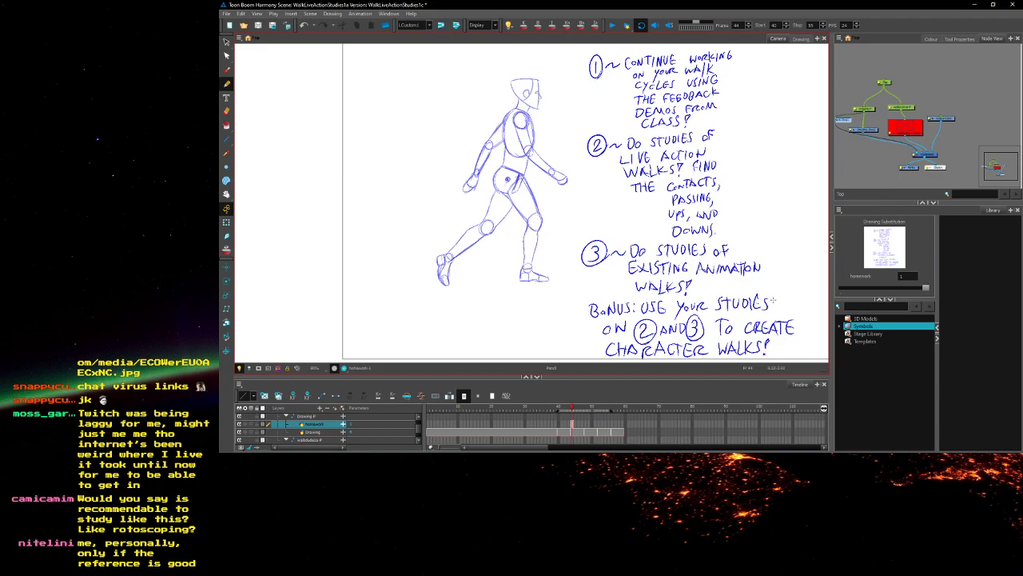
Select the entire handwritten homework note and move it up near the top of the camera frame
left_click_drag(565, 199, 569, 203)
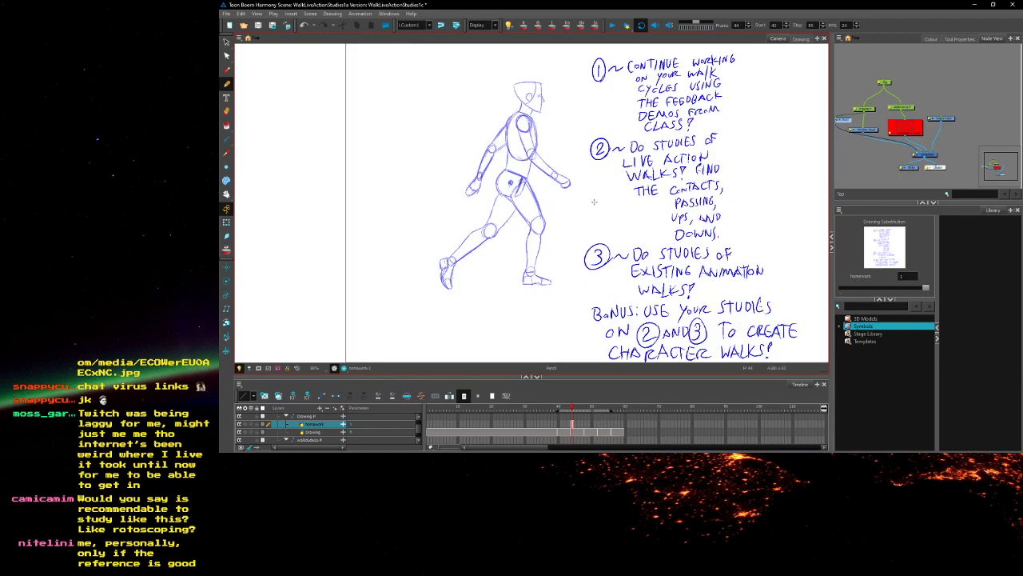
left_click_drag(558, 225, 551, 206)
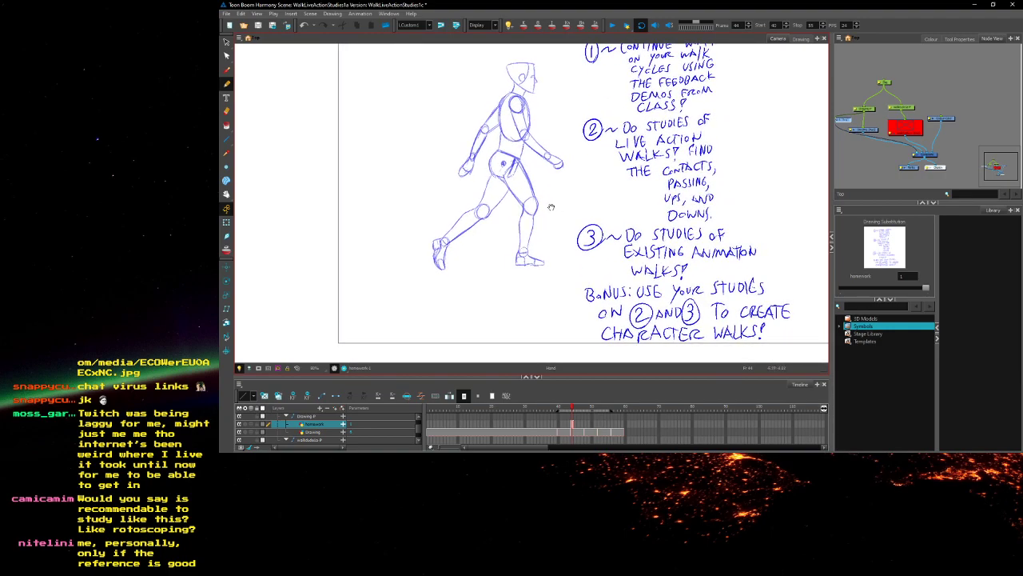
left_click(227, 42)
left_click_drag(505, 160, 510, 193)
scroll(510, 193, "down", 2)
mouse_move(572, 70)
left_mouse_down()
mouse_move(564, 190)
mouse_move(584, 304)
mouse_move(692, 311)
mouse_move(709, 118)
mouse_move(580, 76)
left_mouse_up()
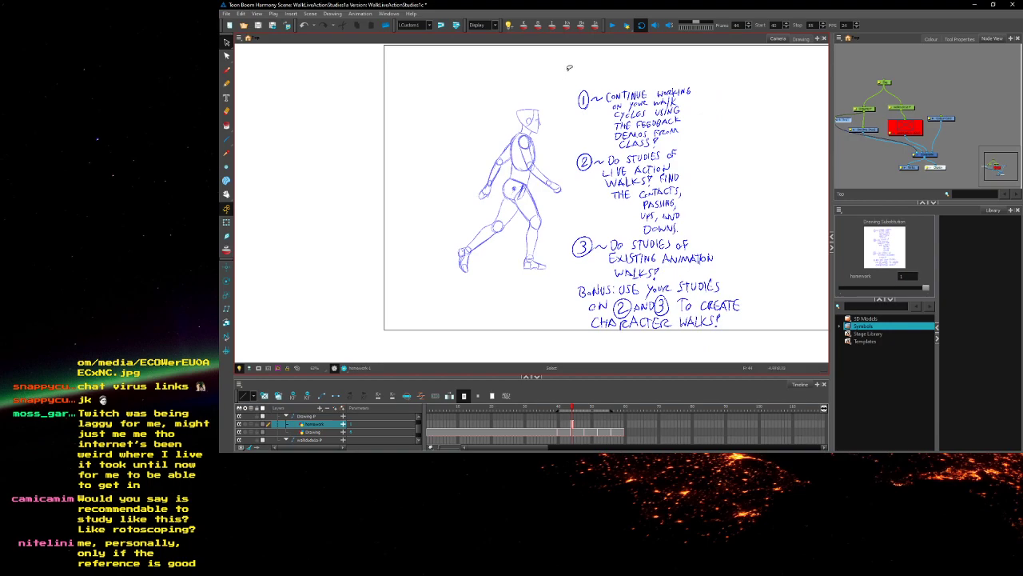
left_click_drag(731, 194, 728, 158)
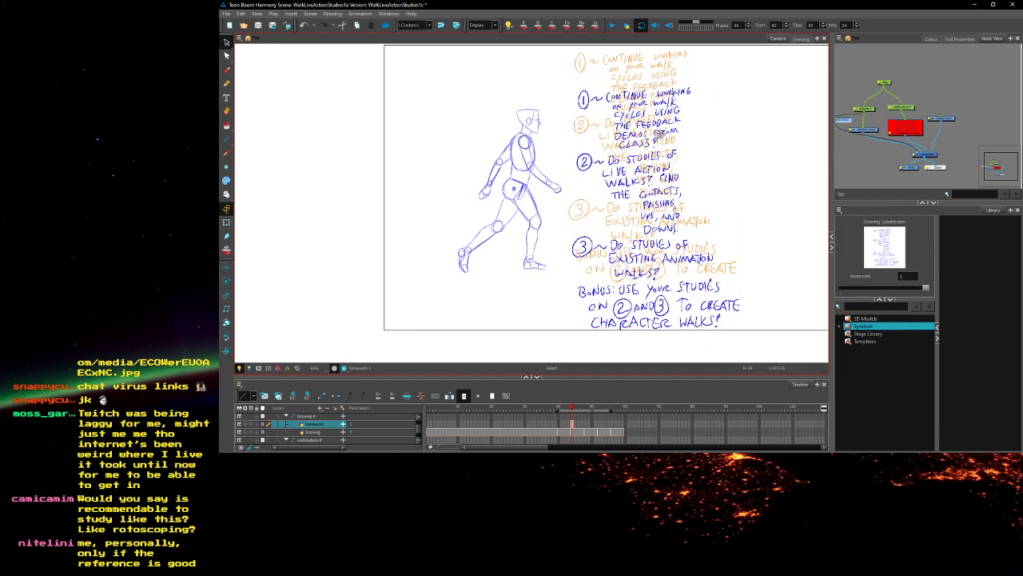
Scale down homework item 3 with the first two bonus lines, and move "character walks!" up, leaving a line's gap above it
mouse_move(747, 294)
left_mouse_down()
mouse_move(761, 276)
mouse_move(678, 195)
mouse_move(692, 198)
left_mouse_up()
mouse_move(773, 263)
left_mouse_down()
mouse_move(694, 190)
mouse_move(619, 201)
mouse_move(568, 269)
mouse_move(678, 296)
mouse_move(756, 283)
mouse_move(715, 273)
left_mouse_up()
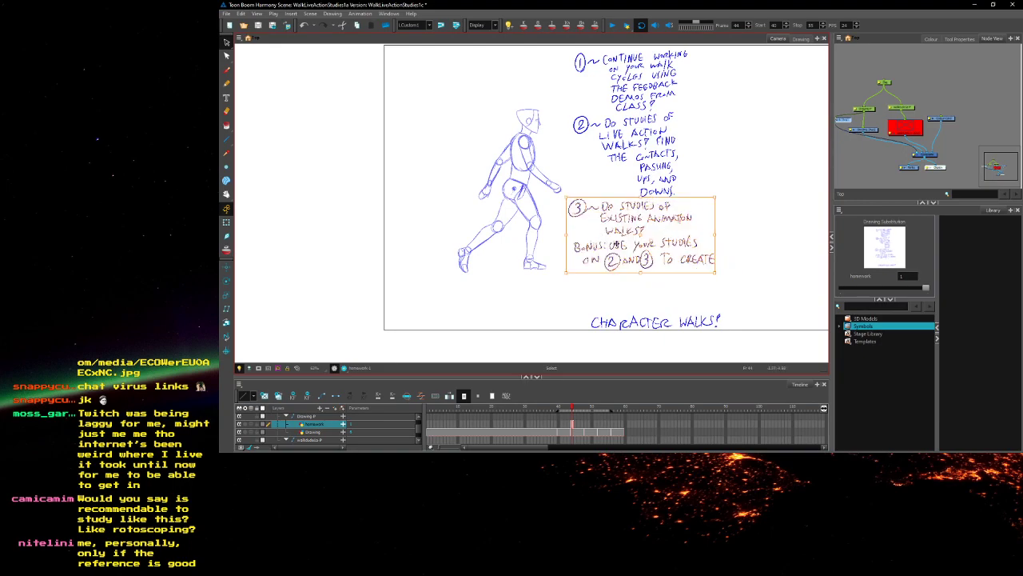
left_click_drag(564, 298, 560, 294)
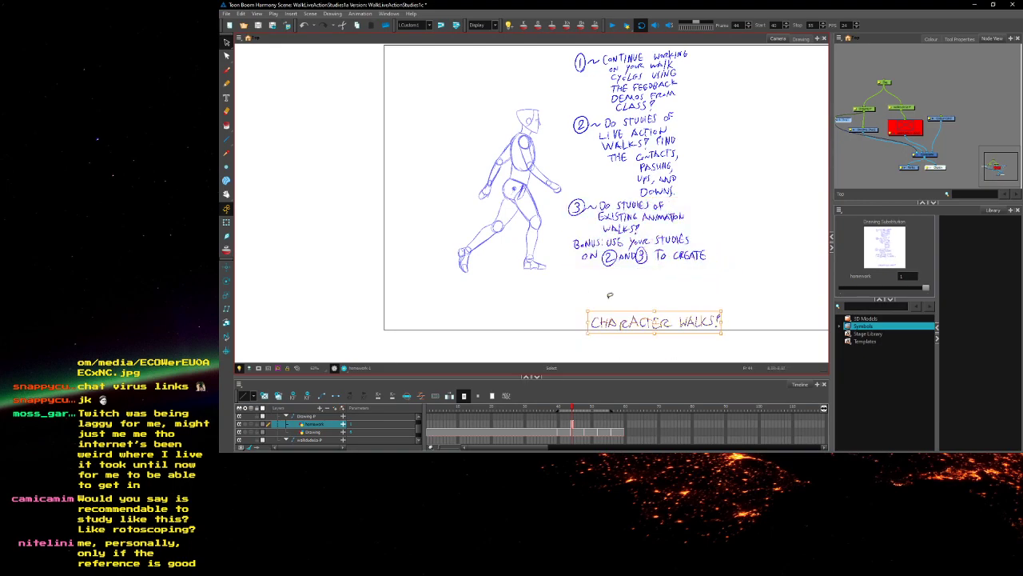
left_click_drag(612, 321, 604, 280)
left_click(513, 237)
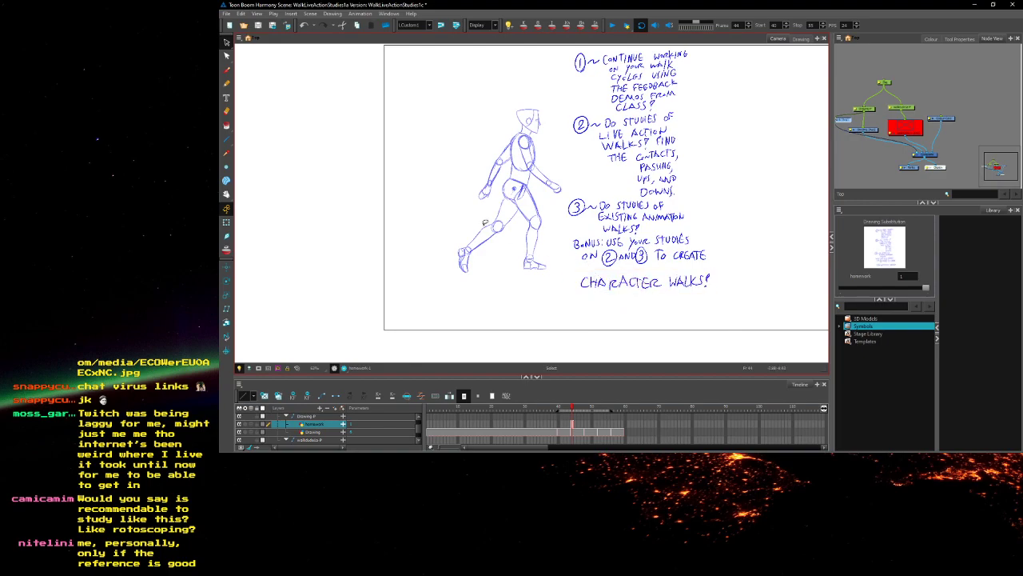
Add "&" after "create" and handwrite "design your own" in the gap above "character walks!"
key("2")
key("2")
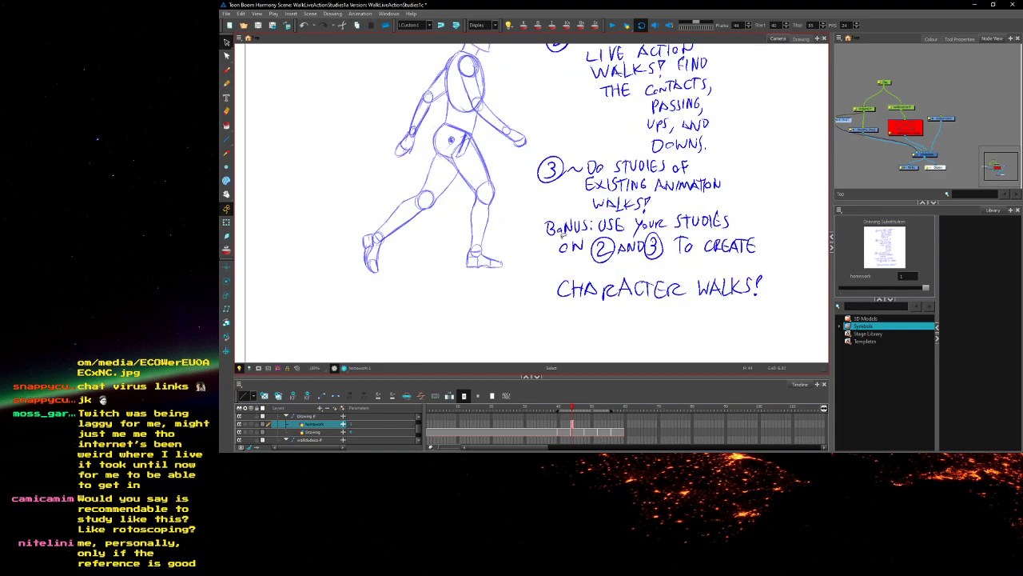
left_click(227, 84)
mouse_move(766, 237)
left_mouse_down()
mouse_move(764, 252)
mouse_move(774, 241)
left_mouse_up()
mouse_move(563, 264)
left_mouse_down()
mouse_move(569, 277)
mouse_move(615, 266)
mouse_move(633, 279)
left_mouse_up()
left_click_drag(649, 263, 686, 272)
mouse_move(692, 264)
left_mouse_down()
mouse_move(711, 260)
mouse_move(722, 271)
left_mouse_up()
Draw an arrow from homework item 2 to the walking figure
left_click_drag(570, 180, 563, 241)
key("1")
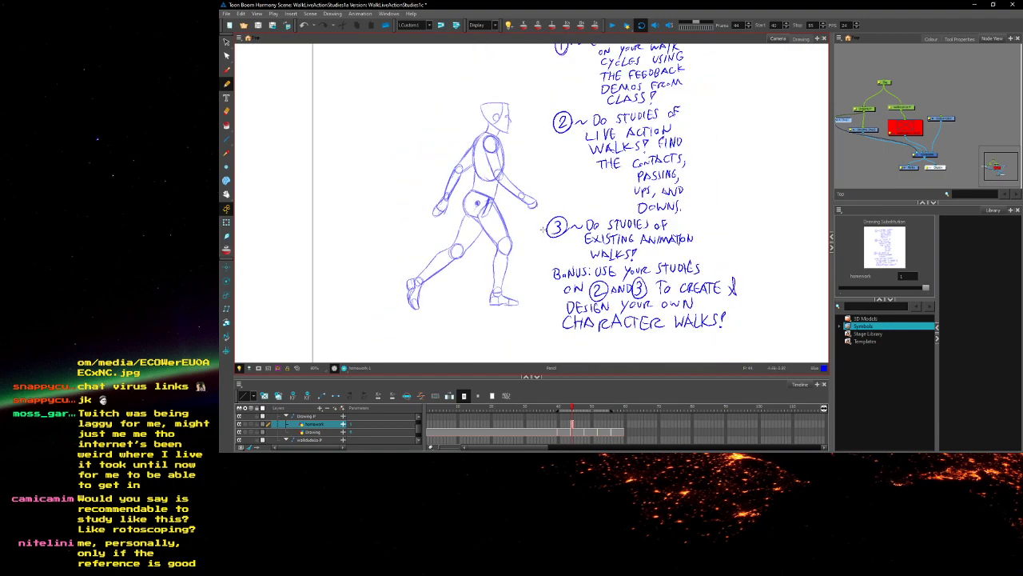
left_click_drag(519, 205, 522, 222)
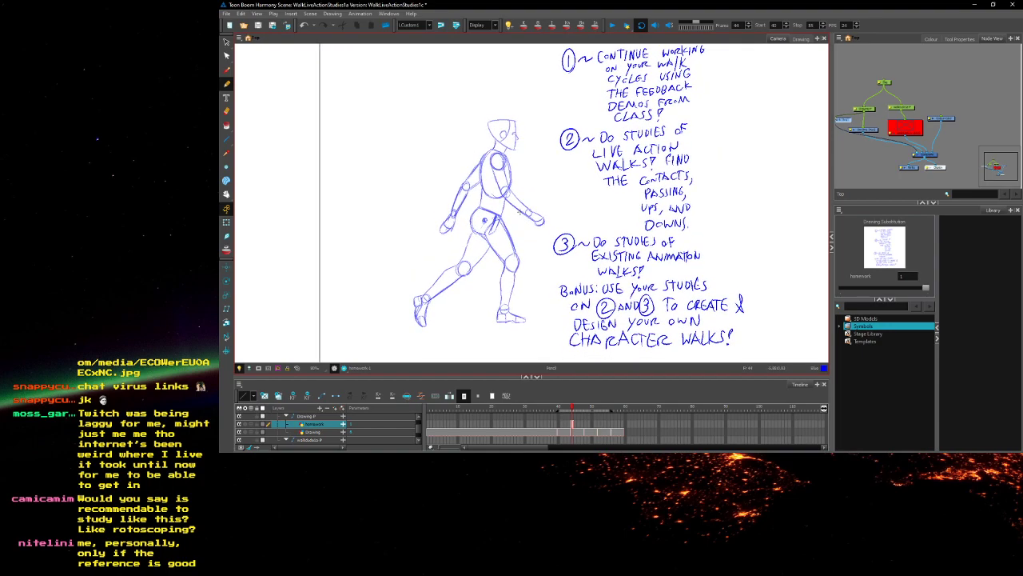
key("alt+s")
mouse_move(639, 161)
left_mouse_down()
mouse_move(575, 189)
mouse_move(529, 187)
mouse_move(536, 192)
left_mouse_up()
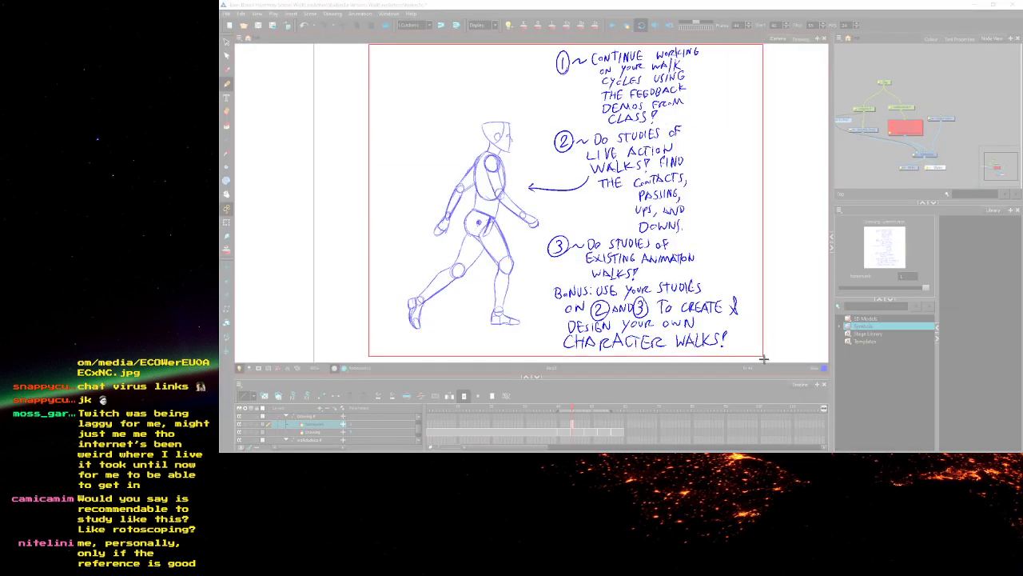
Capture the figure and homework note with Snipping Tool, save the capture to the Desktop as PNG named AnimWeek3Homework1, and close Snipping Tool
left_click_drag(760, 358, 761, 358)
left_click(438, 32)
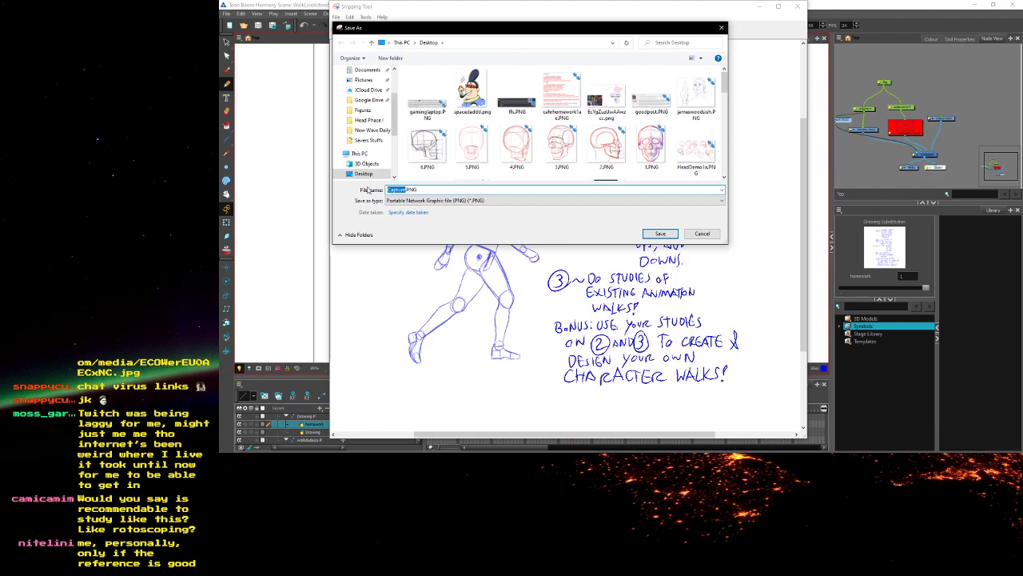
type("AnimWeek3Homework1")
key("Return")
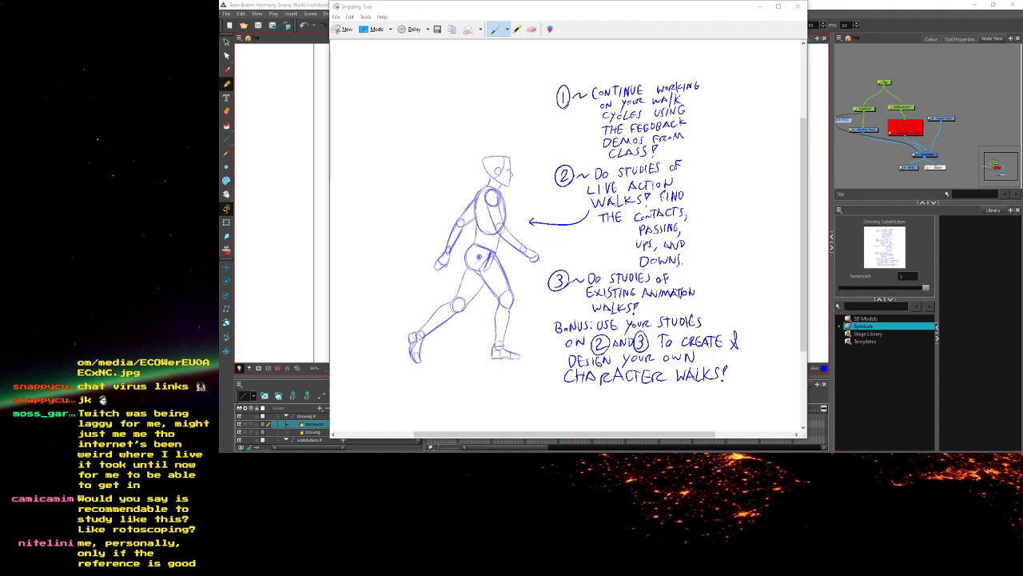
left_click(797, 6)
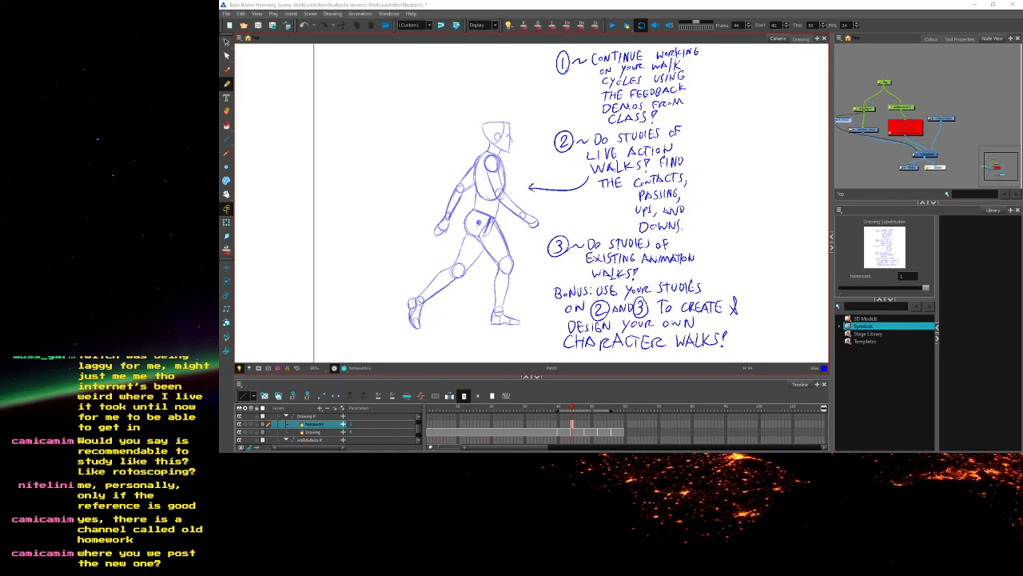
Bring the Discord window over the drawing and copy the !spaceballfuries command from the instructions-and-command-list channel
left_click_drag(1022, 128, 623, 30)
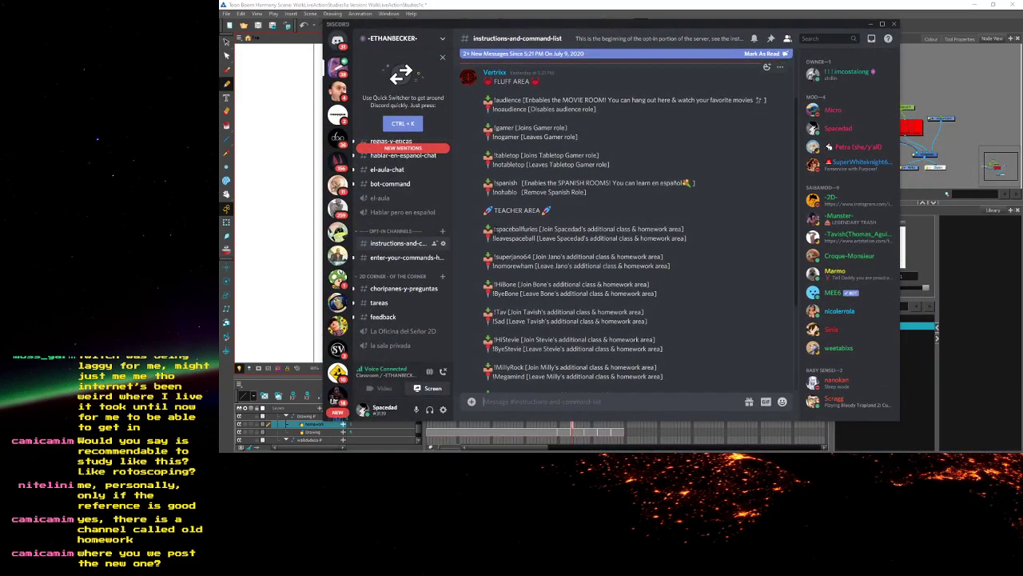
left_click_drag(493, 229, 538, 230)
right_click(518, 229)
left_click(529, 238)
scroll(404, 302, "up", 1)
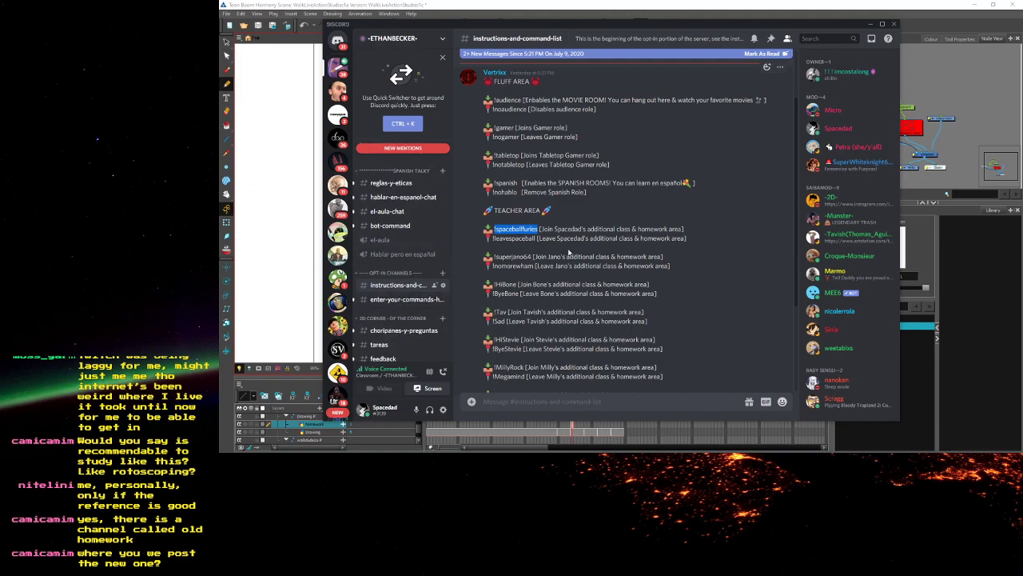
Review the remaining opt-in commands and instructions, and check the enter-your-commands-here channel
scroll(569, 253, "down", 3)
scroll(390, 269, "up", 1)
scroll(396, 264, "down", 1)
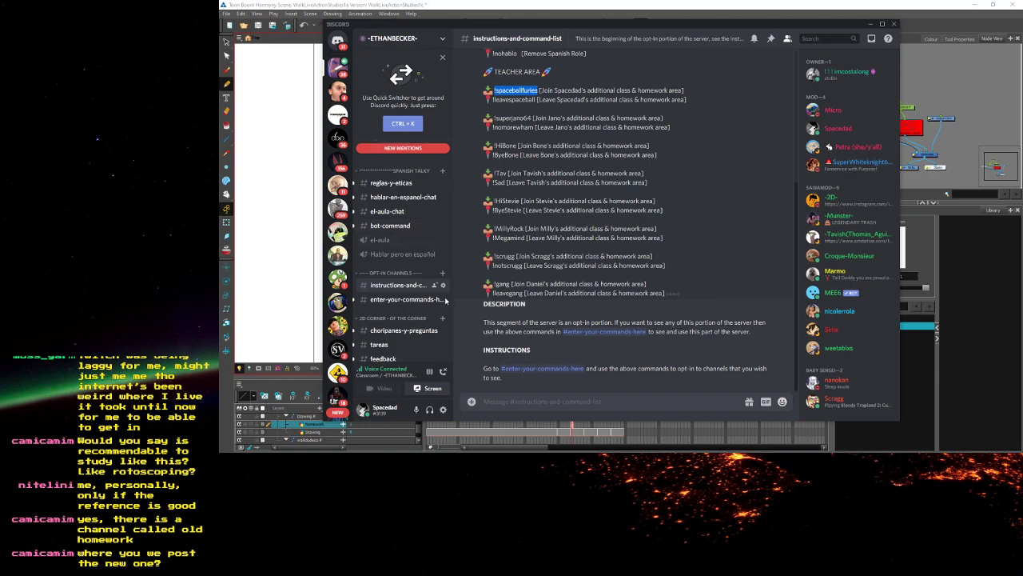
left_click(398, 301)
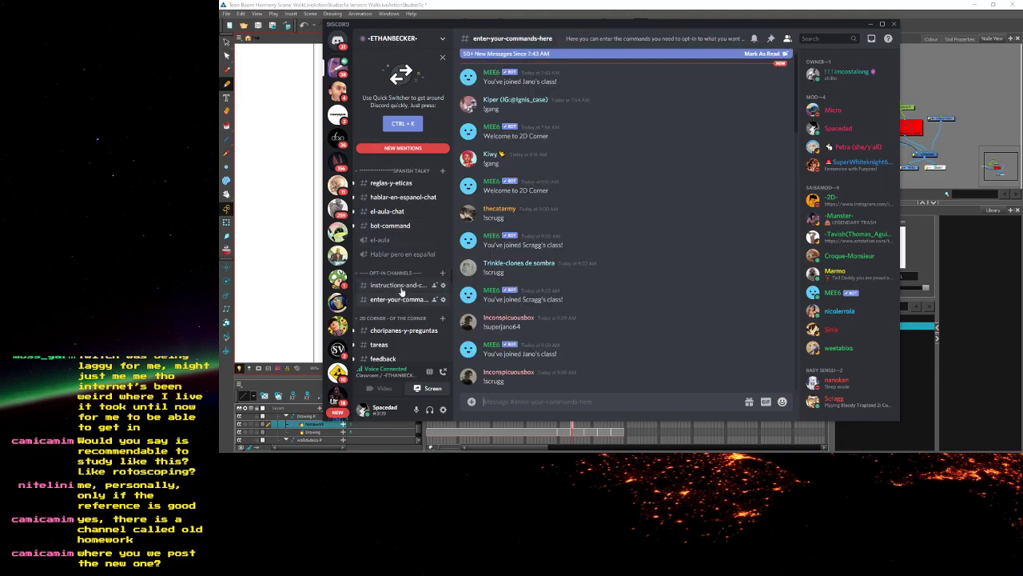
left_click(398, 285)
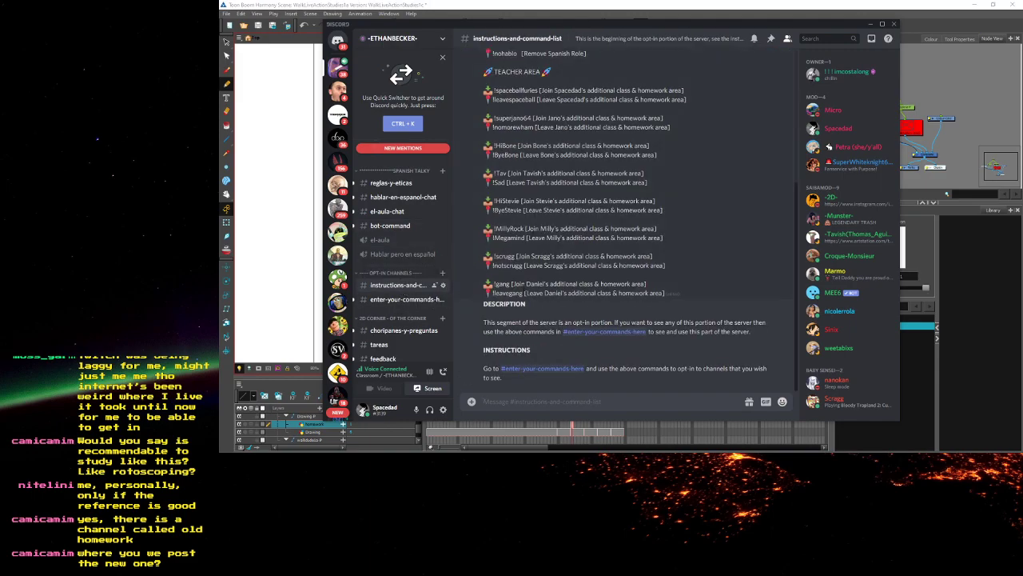
Go to the Spacedad Corner channels and view the posts in spaceball-furies-chat and homework-assignments
scroll(405, 295, "down", 4)
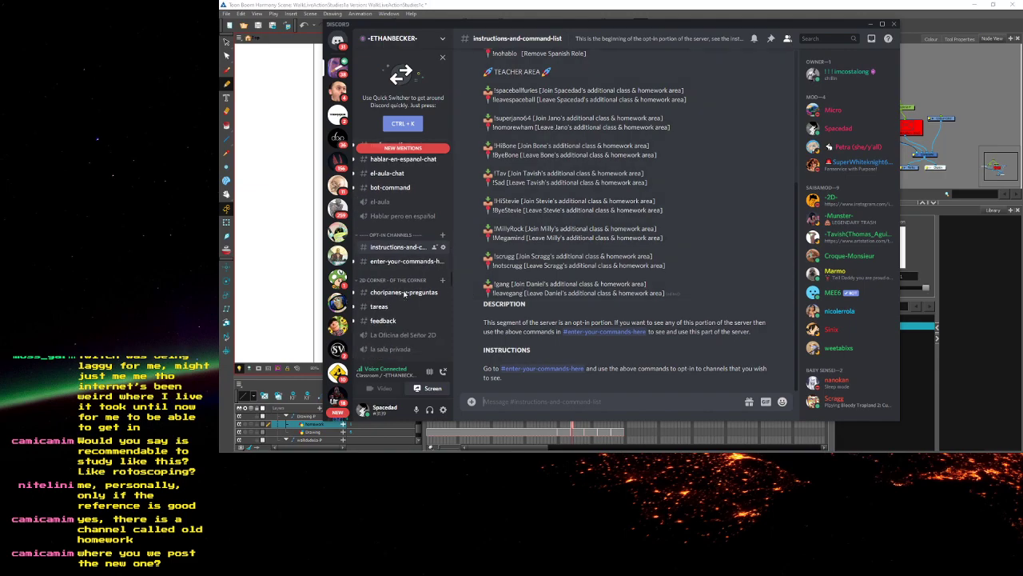
scroll(404, 290, "down", 10)
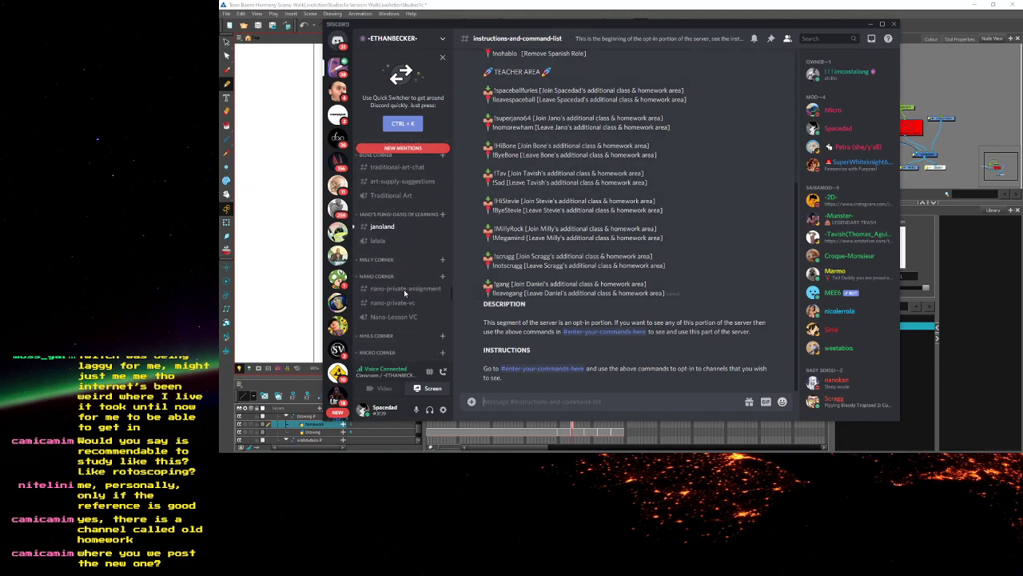
scroll(404, 290, "down", 2)
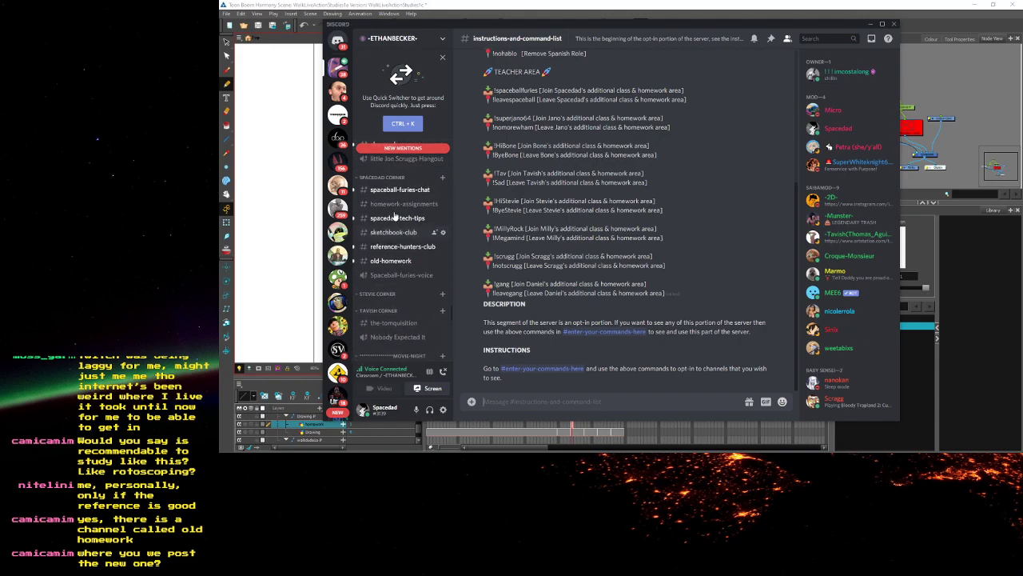
left_click(393, 191)
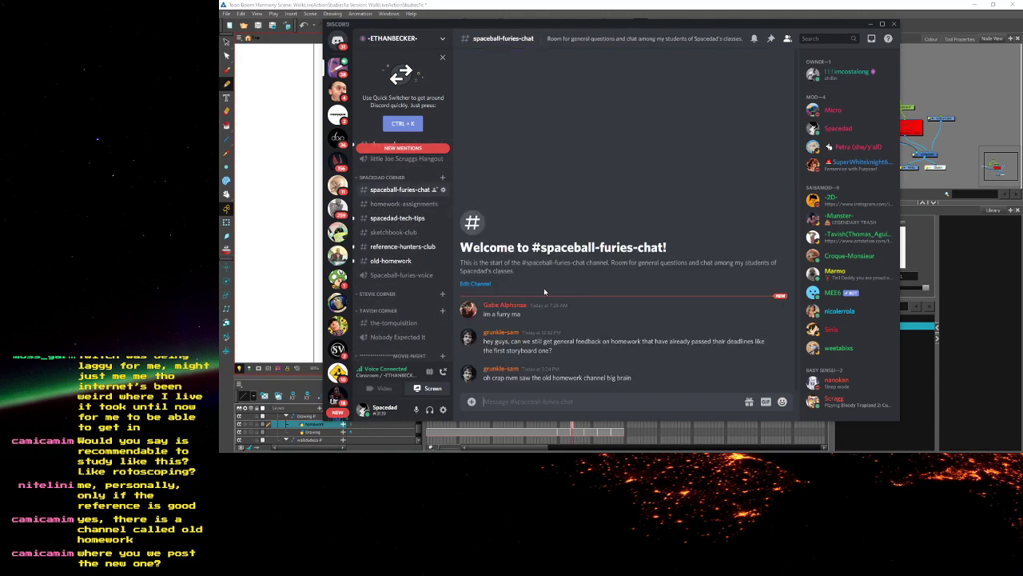
left_click(386, 203)
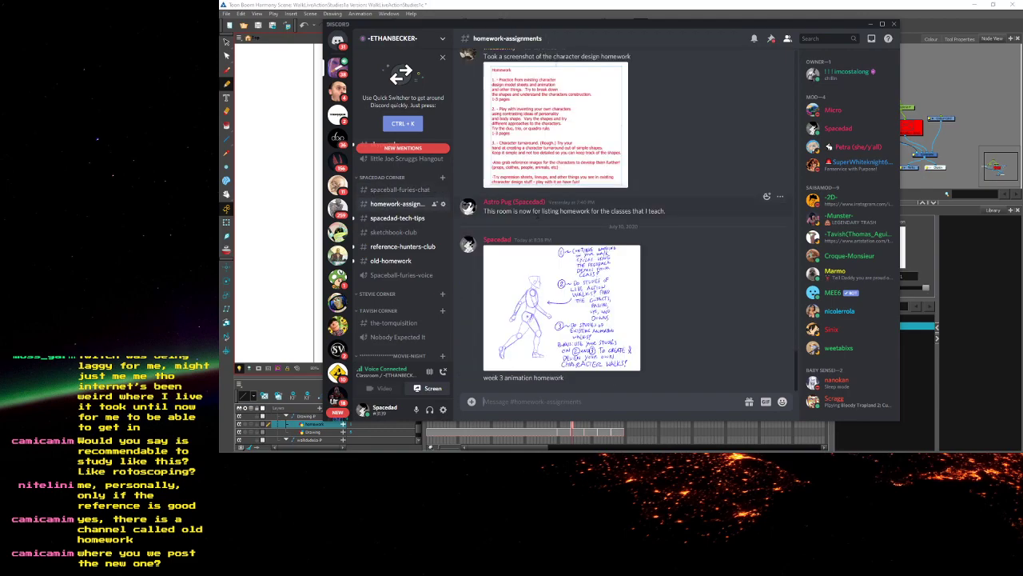
scroll(534, 211, "up", 3)
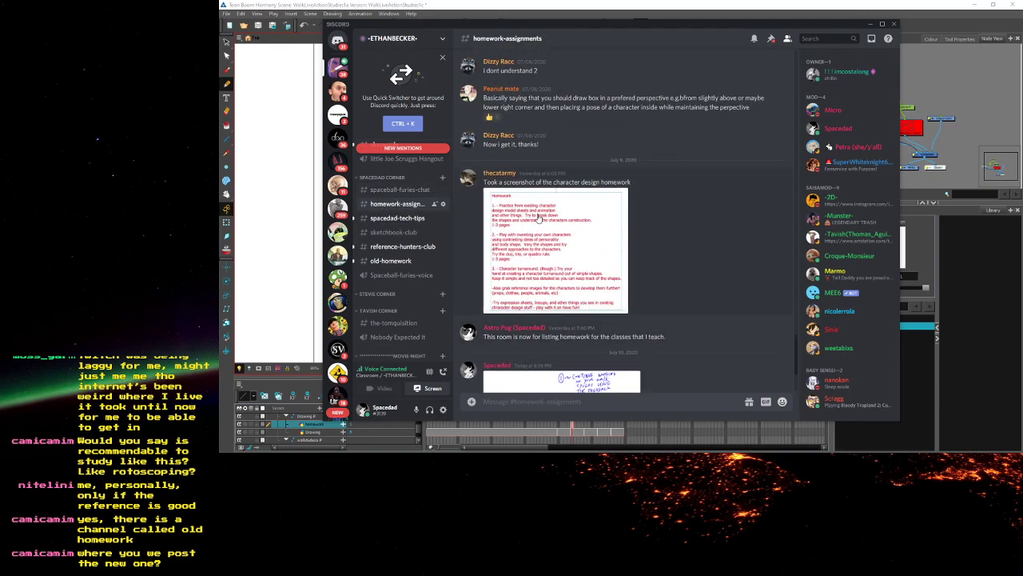
scroll(538, 218, "down", 3)
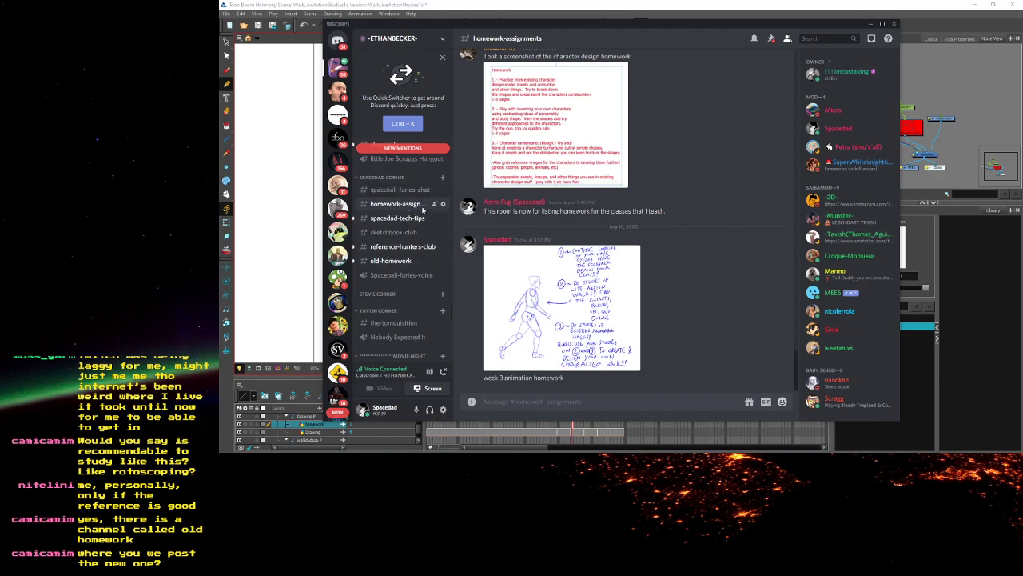
Create a text channel named class-homework-posting in Spacedad Corner and place it directly below homework-assignments
left_click(443, 177)
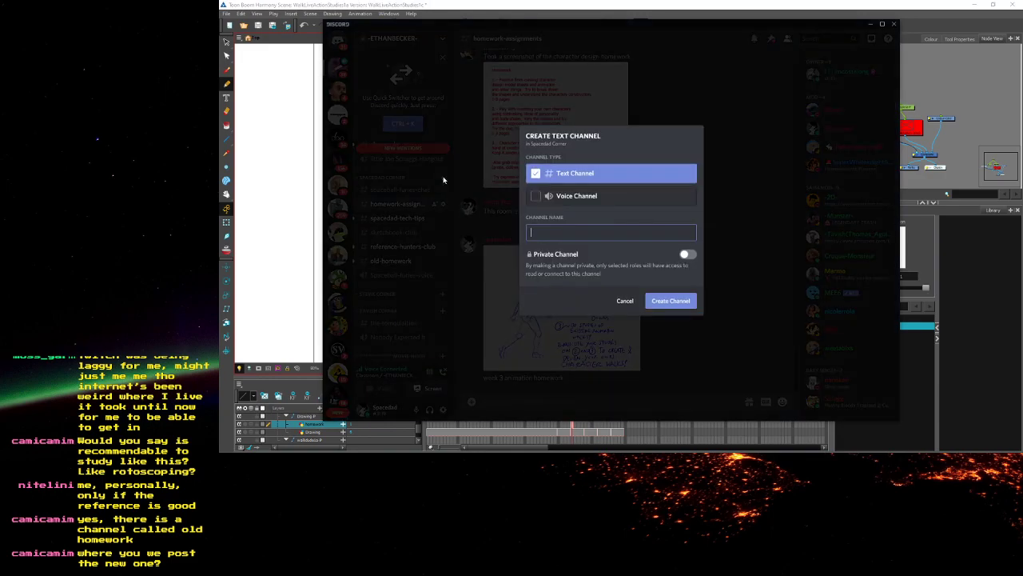
type("class-homework-posting")
left_click(664, 310)
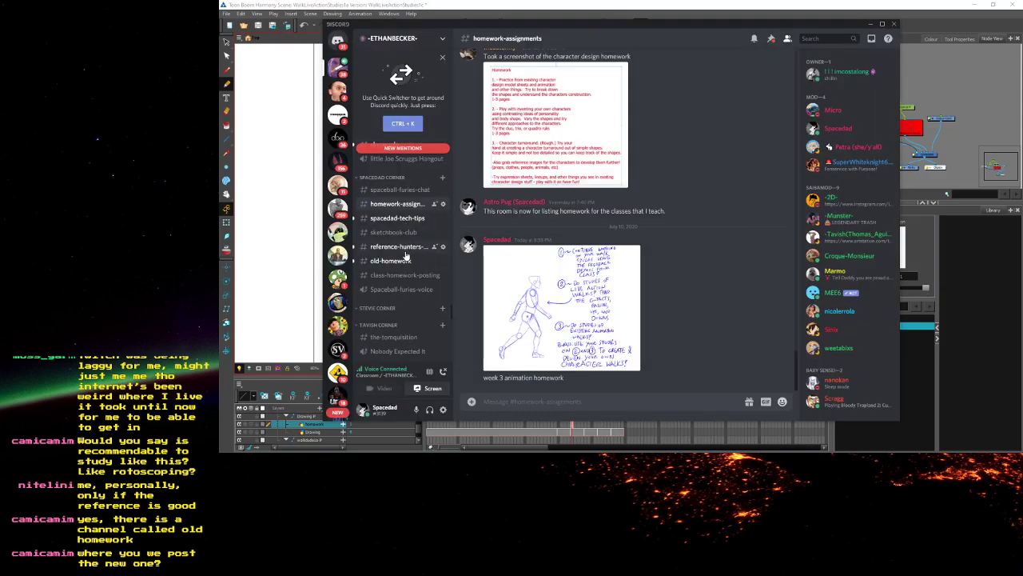
left_click(398, 275)
left_click_drag(398, 274, 394, 216)
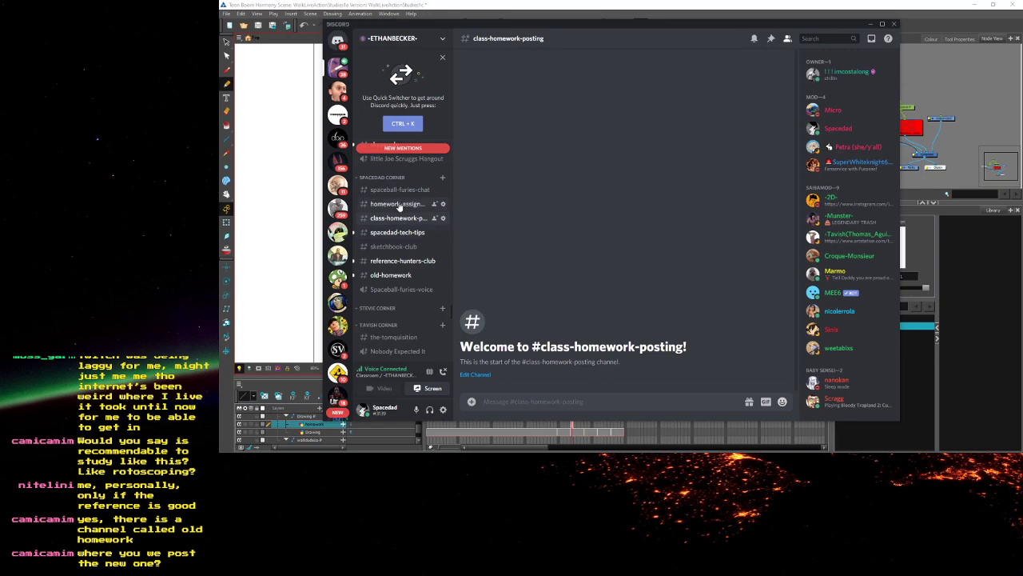
Rename the homework-assignments channel as homework-assignments-listing and save the change
left_click(403, 203)
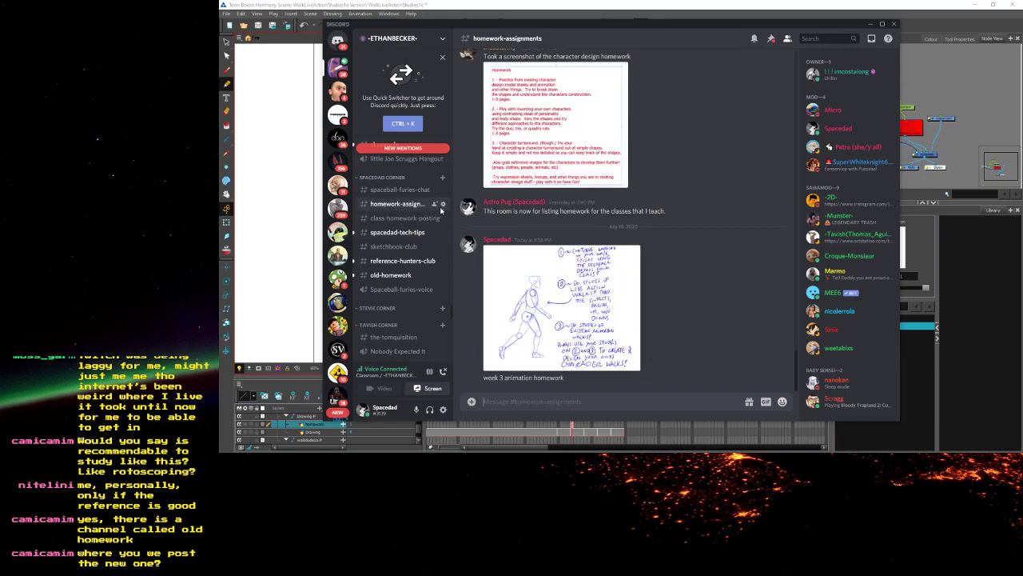
left_click(443, 204)
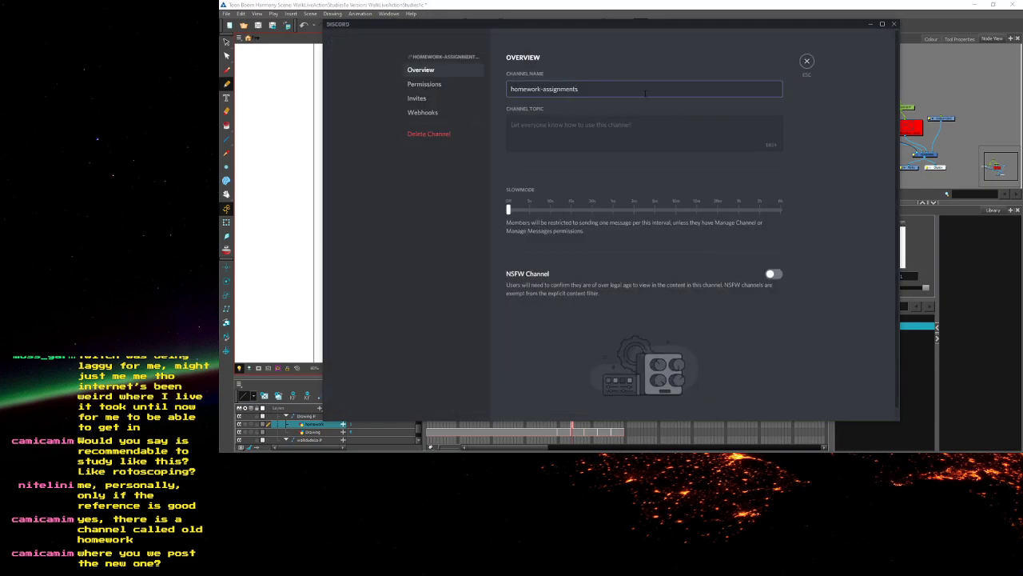
type("-listing")
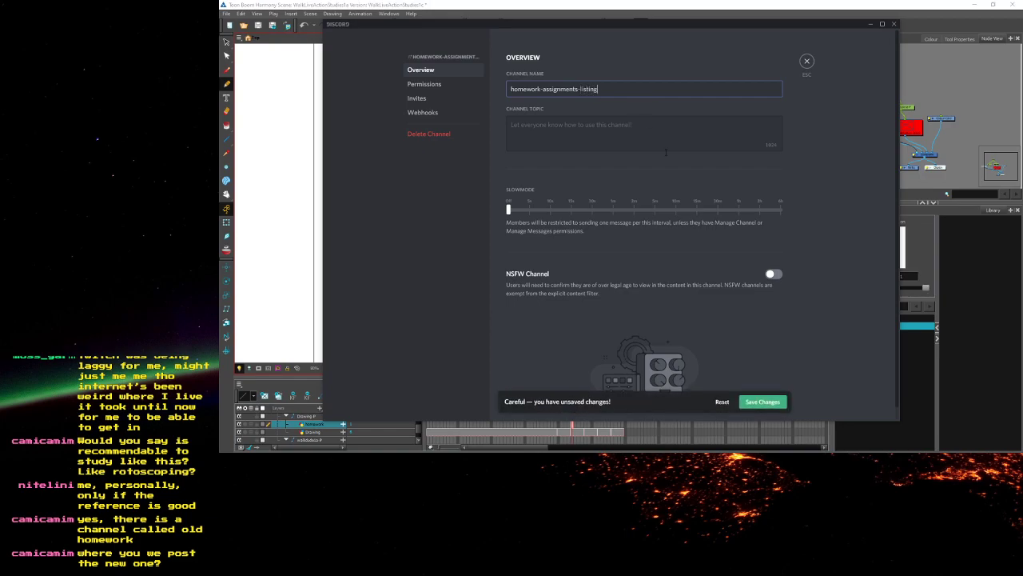
left_click(763, 401)
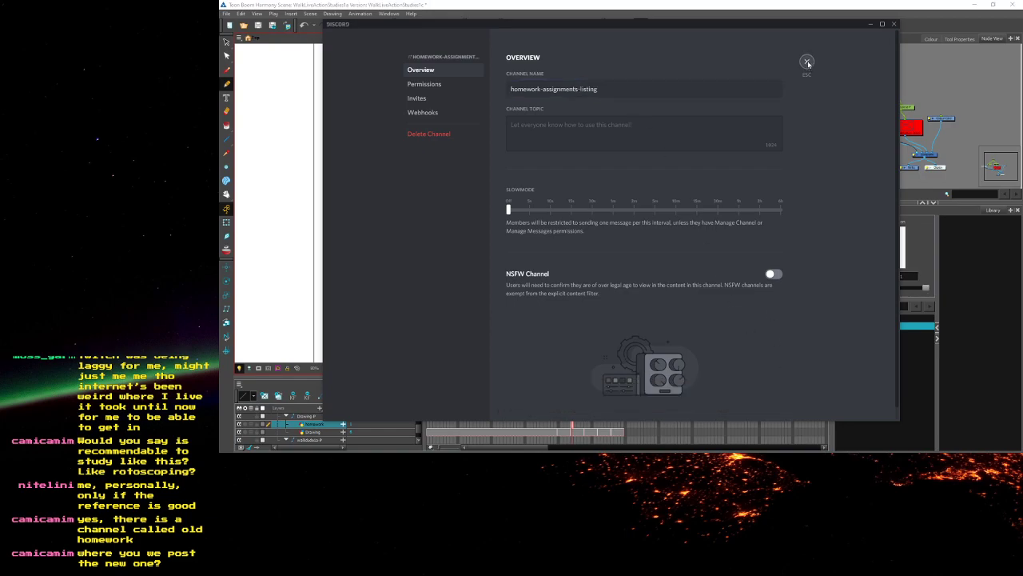
left_click(805, 61)
Open the class-homework-posting channel and look over the Spacedad Corner channel list
left_click(404, 217)
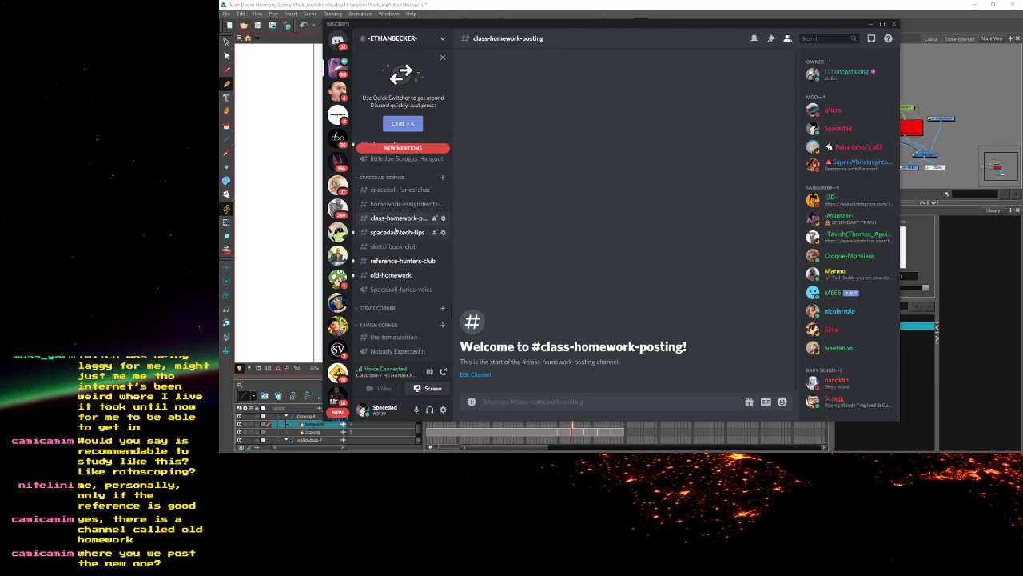
scroll(395, 222, "up", 1)
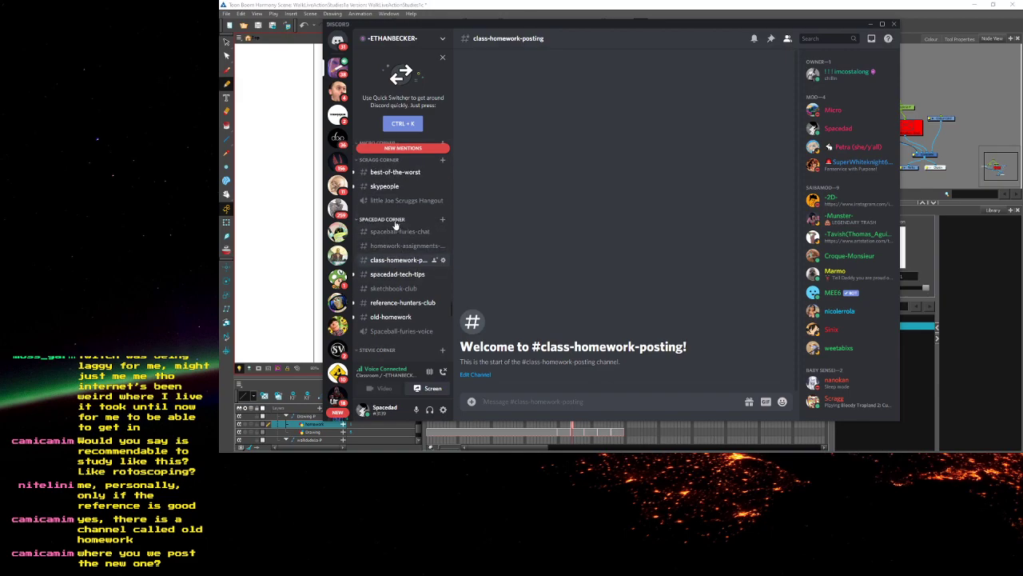
scroll(398, 240, "down", 1)
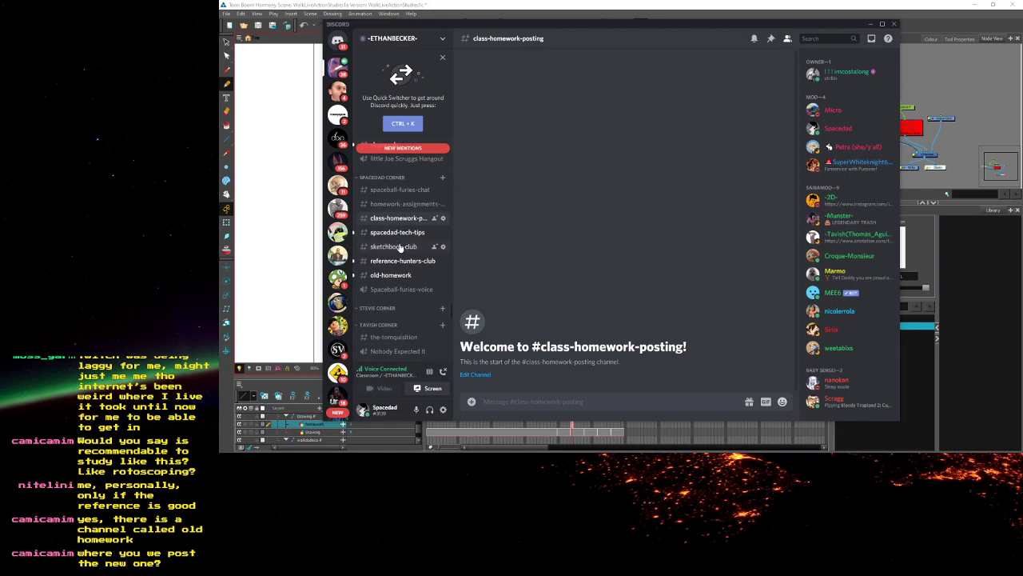
Browse the sketchbook-club posts back to the start of the channel, and return to the most recent messages
left_click(400, 247)
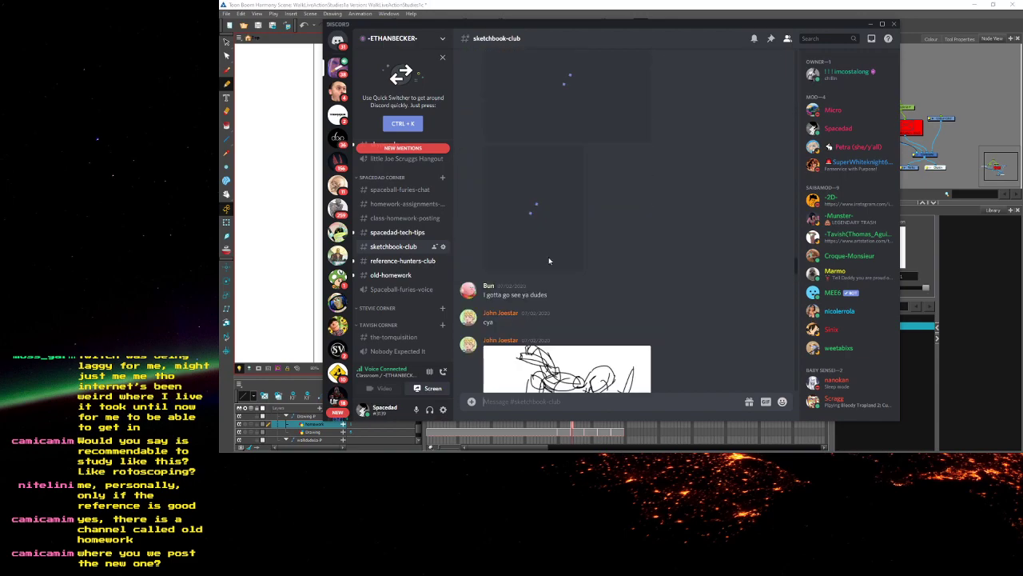
scroll(548, 261, "up", 5)
scroll(602, 262, "down", 5)
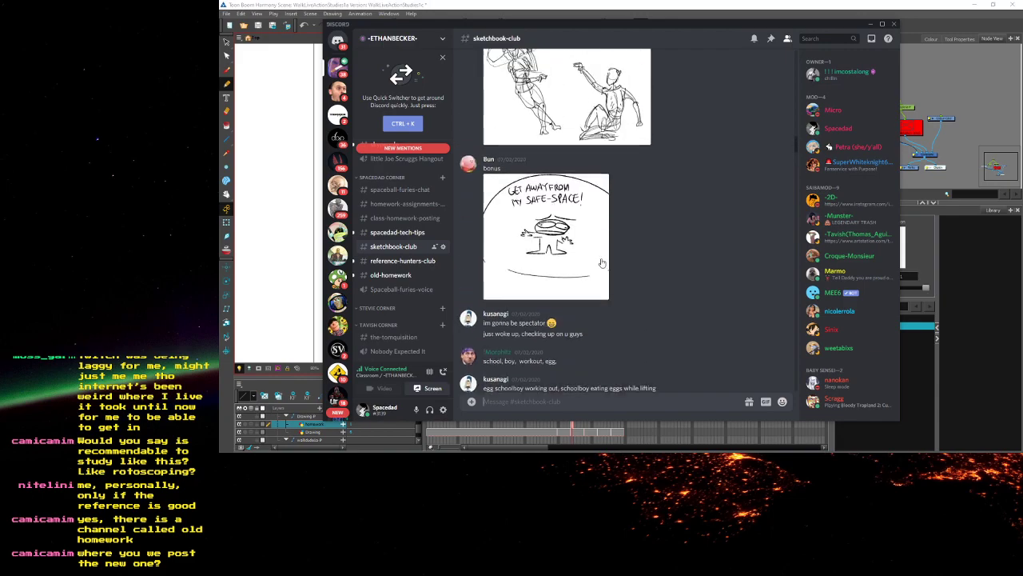
scroll(602, 262, "up", 10)
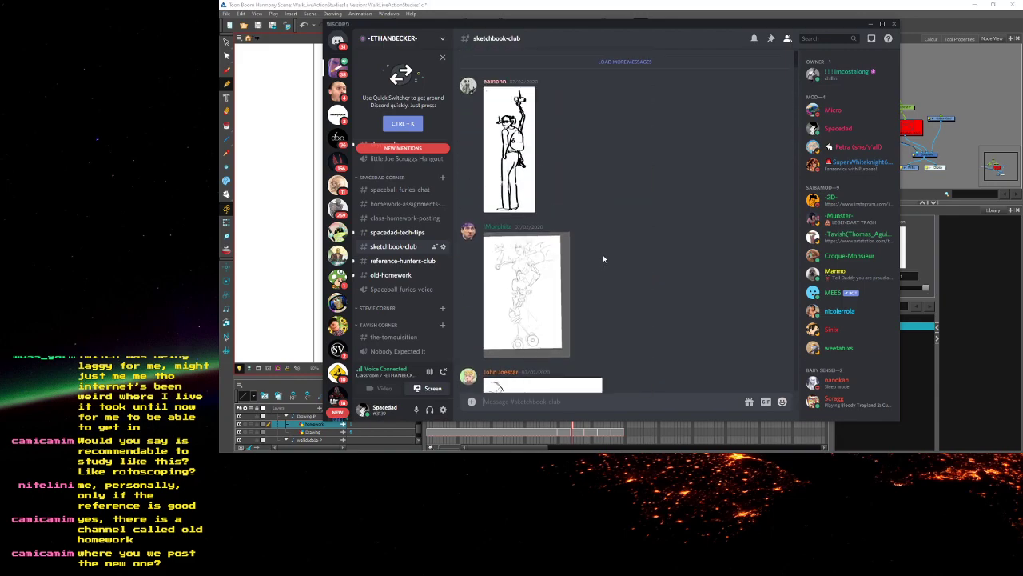
scroll(604, 257, "up", 3)
scroll(603, 258, "down", 5)
scroll(605, 257, "up", 3)
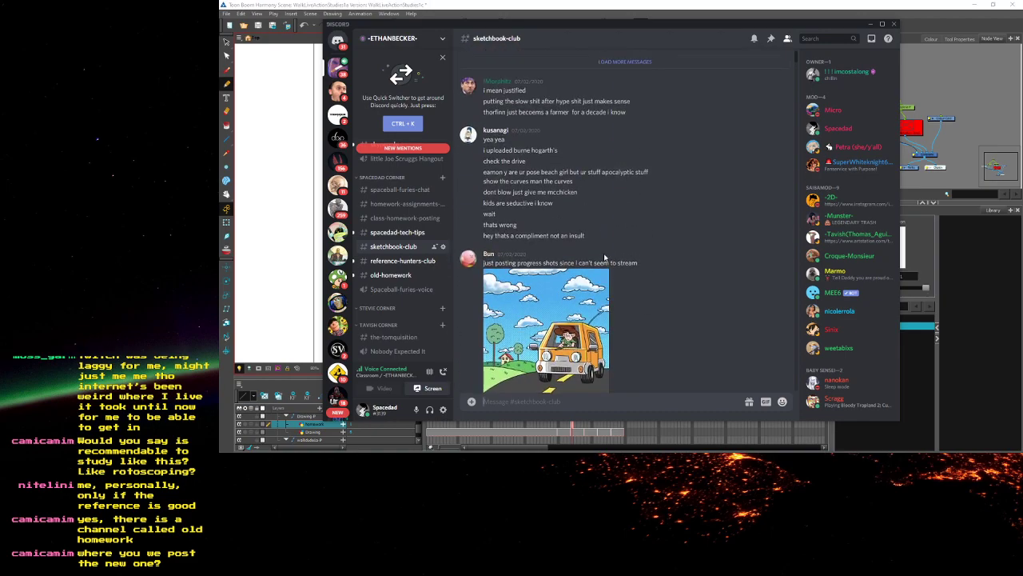
scroll(605, 257, "up", 12)
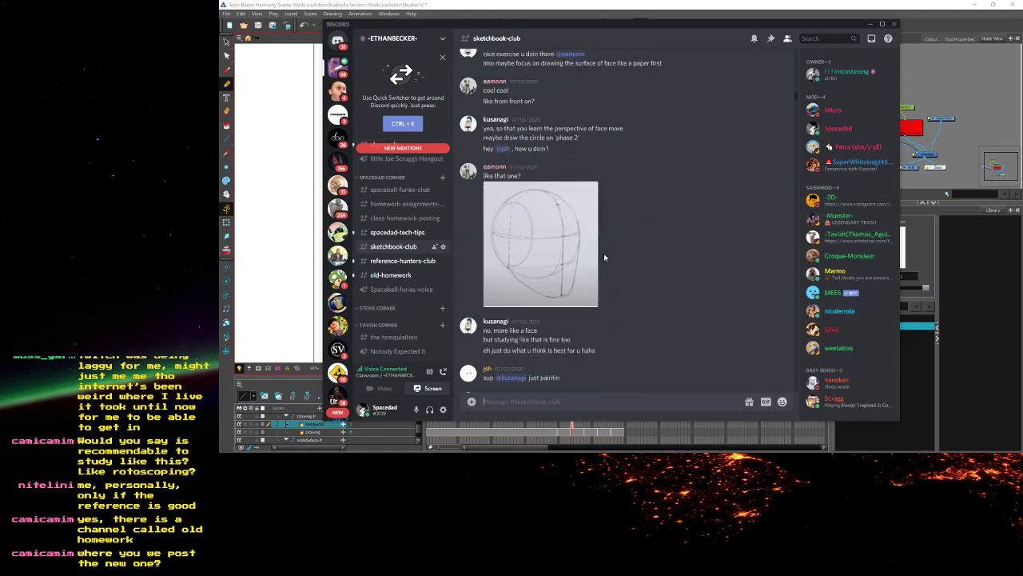
scroll(606, 258, "up", 15)
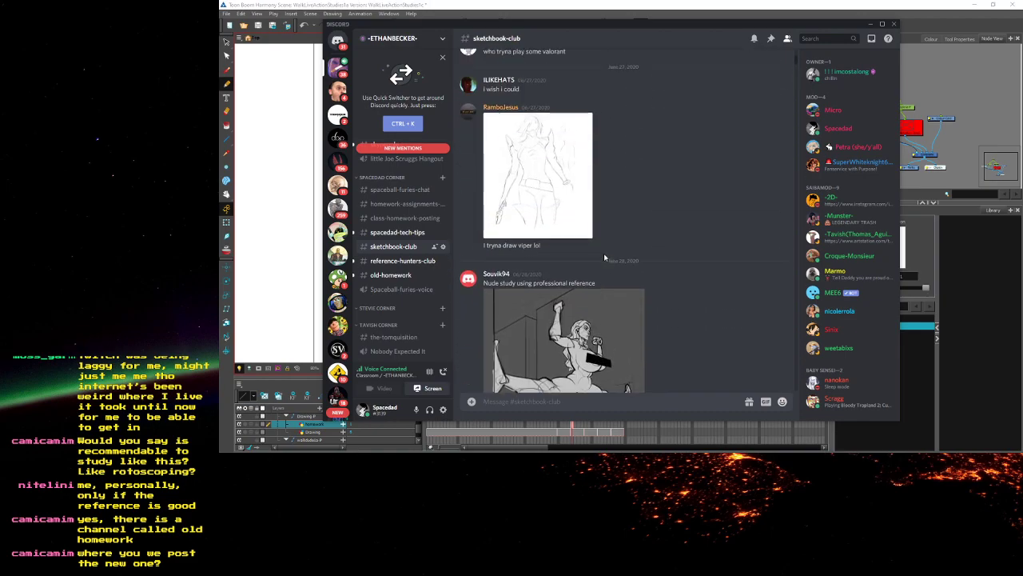
scroll(605, 257, "up", 1)
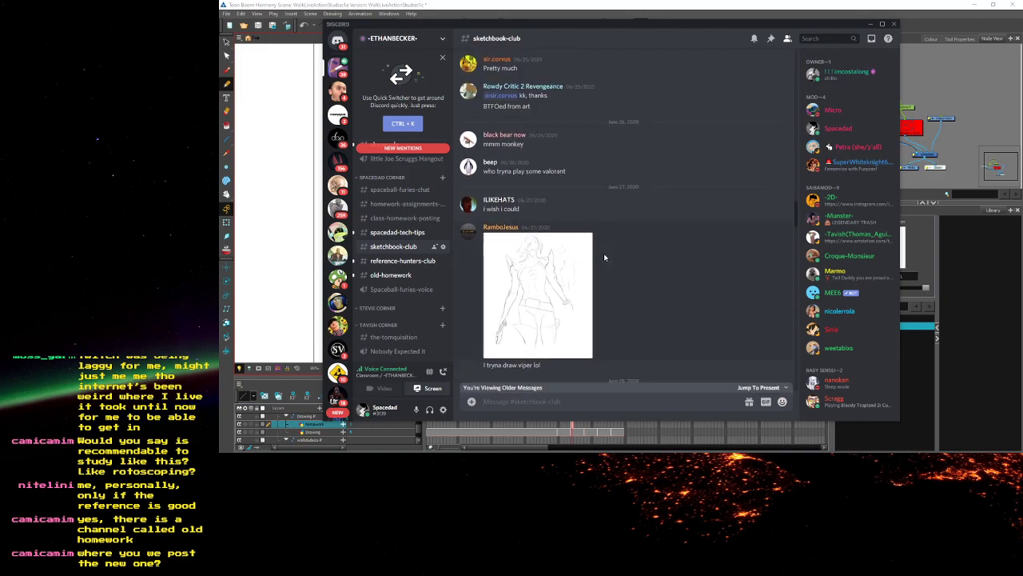
scroll(605, 257, "up", 10)
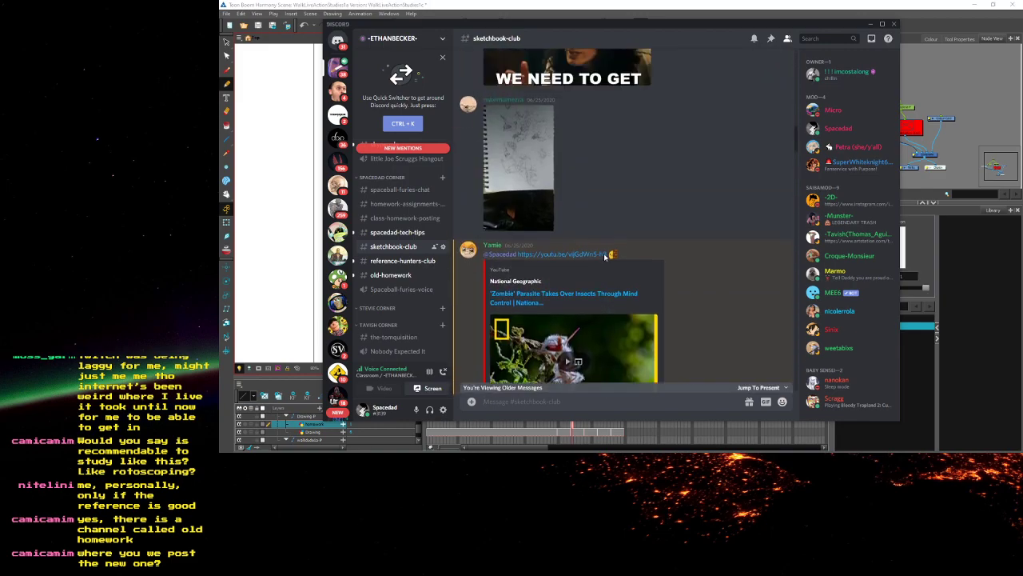
scroll(605, 257, "up", 10)
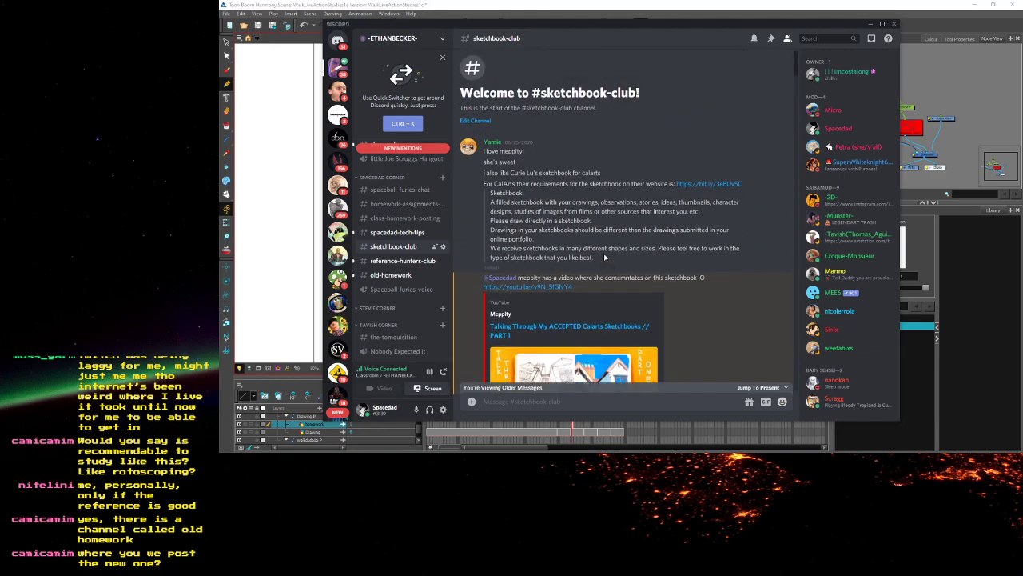
scroll(605, 257, "down", 15)
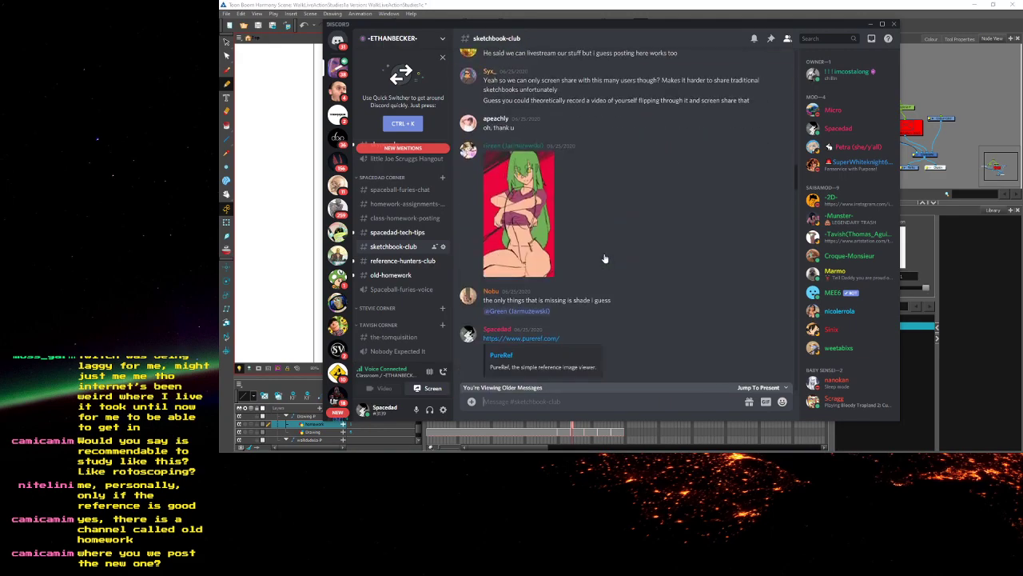
scroll(605, 257, "down", 10)
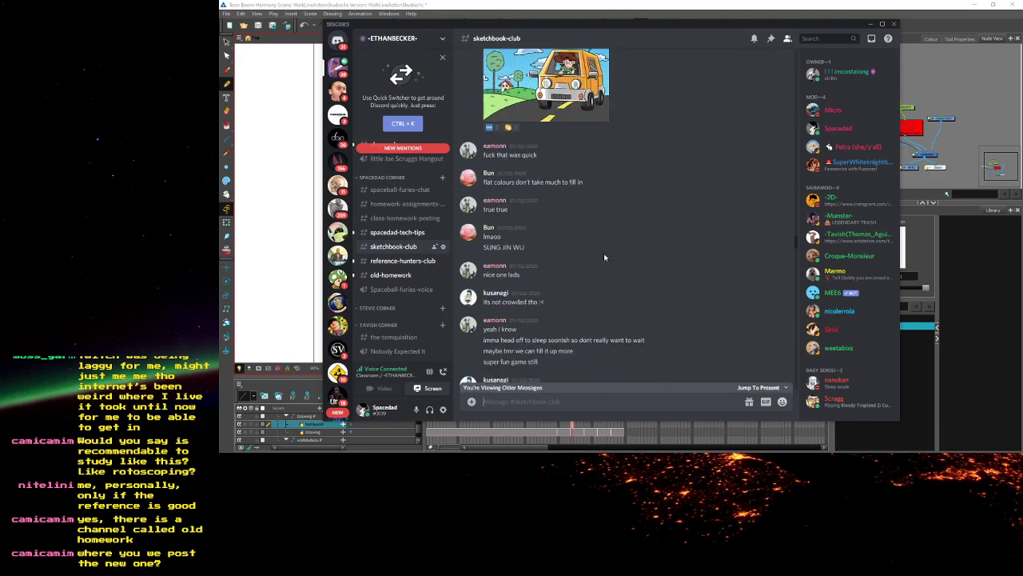
left_click(524, 389)
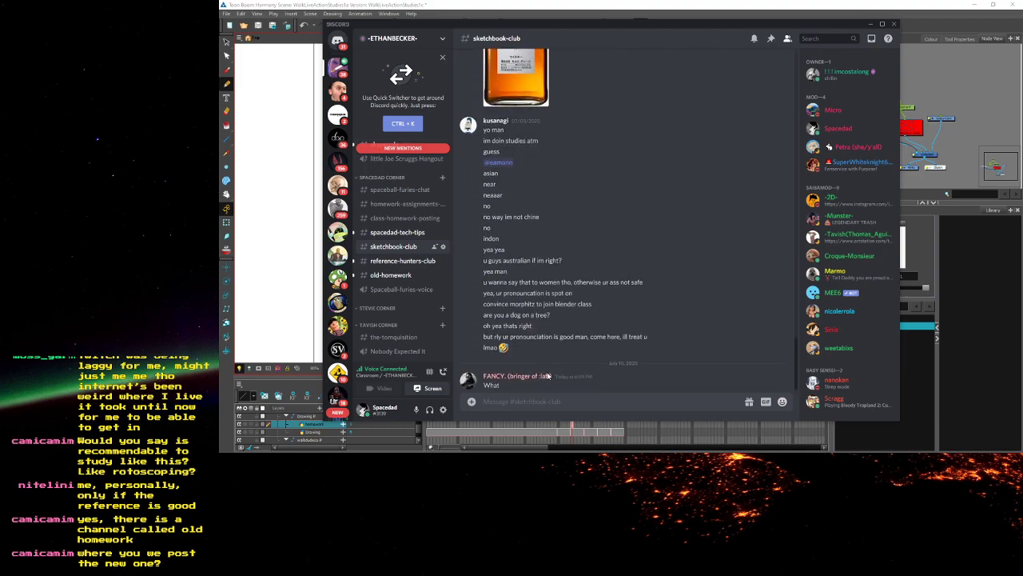
Browse the reference-hunters-club posts through the latest shared artwork and back over the older references, and put the Discord window away
left_click(412, 261)
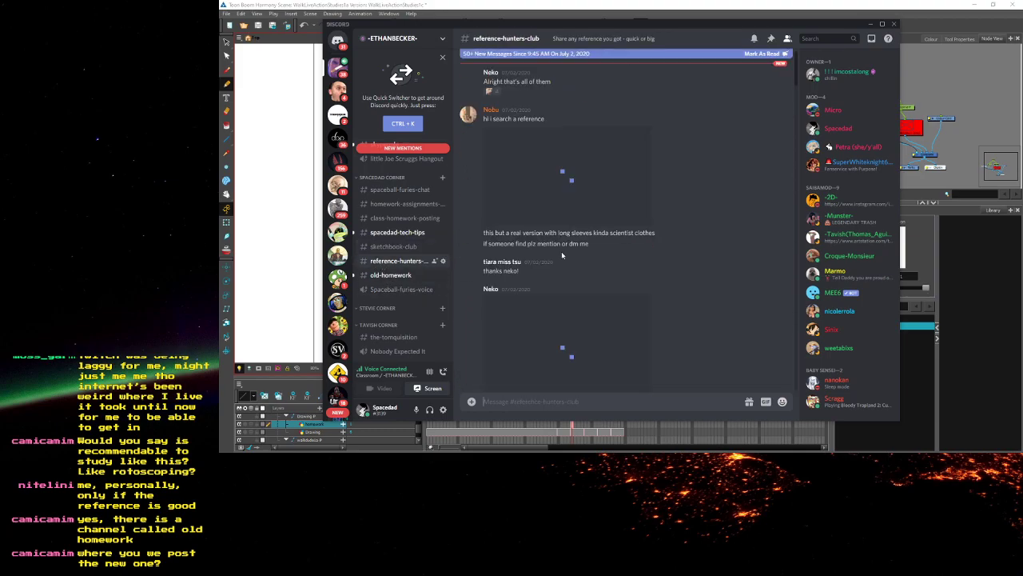
scroll(665, 282, "down", 15)
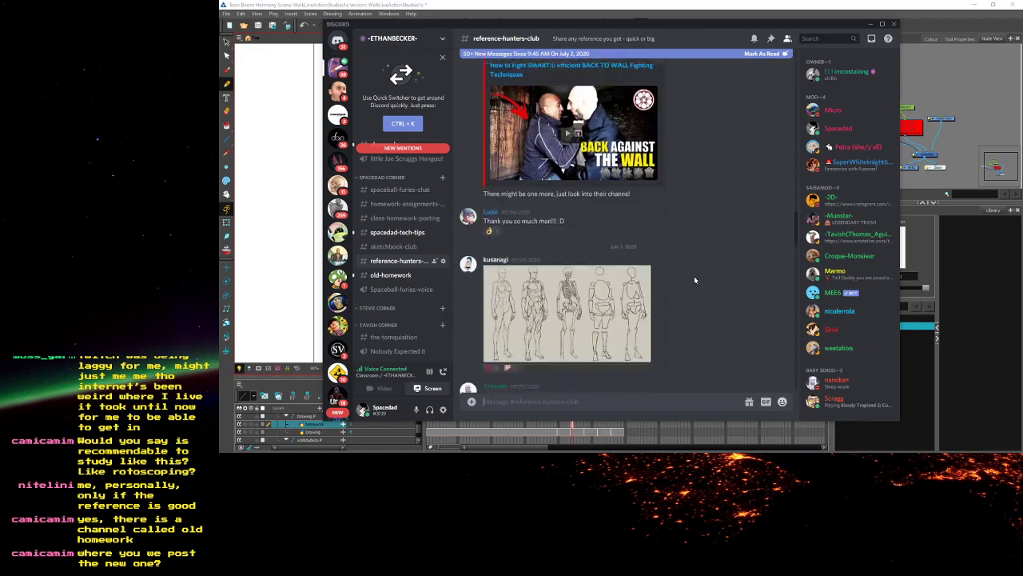
scroll(689, 285, "down", 8)
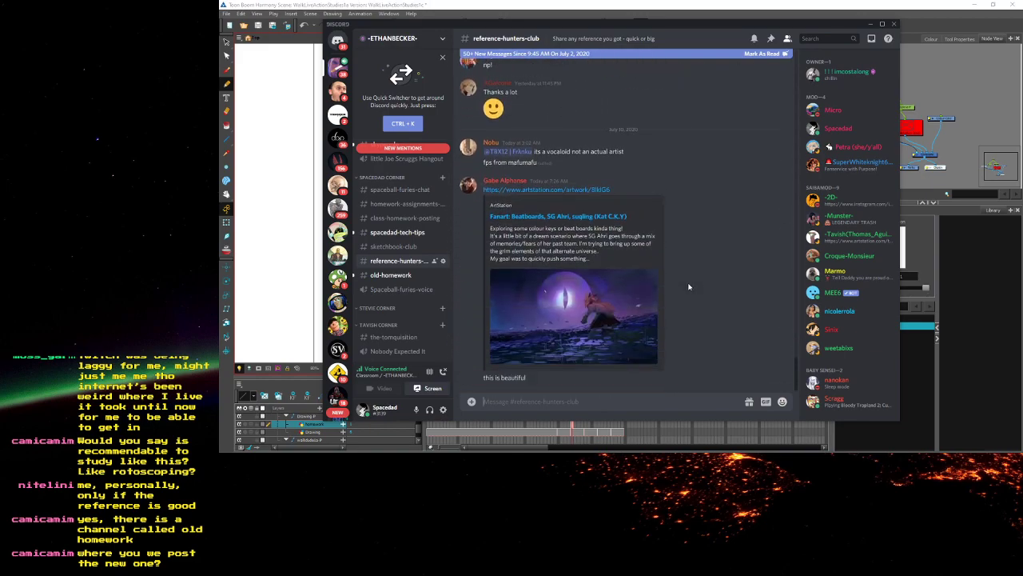
left_click_drag(674, 26, 1022, 28)
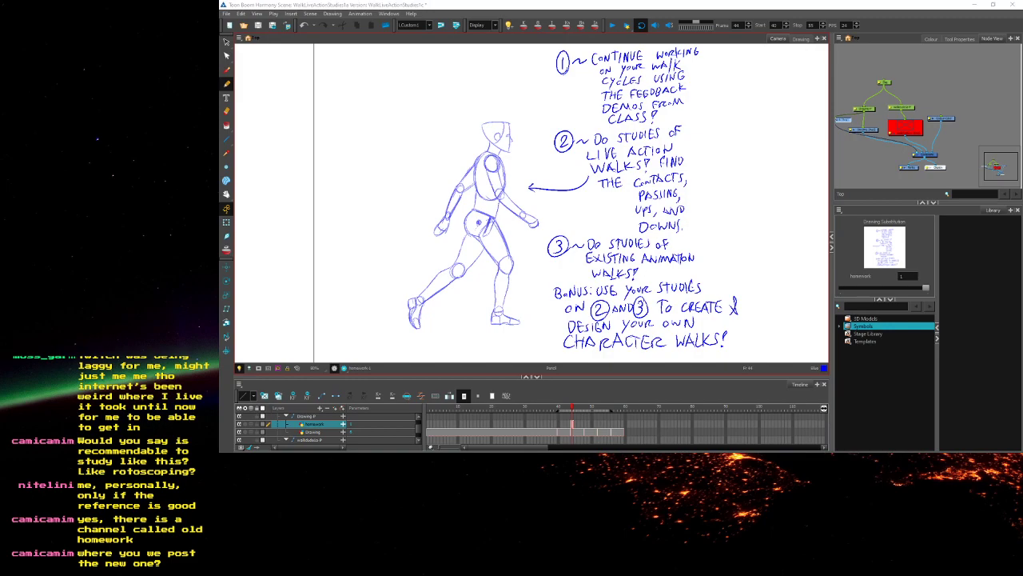
left_click_drag(1022, 48, 799, 64)
scroll(714, 191, "up", 1)
scroll(714, 192, "up", 5)
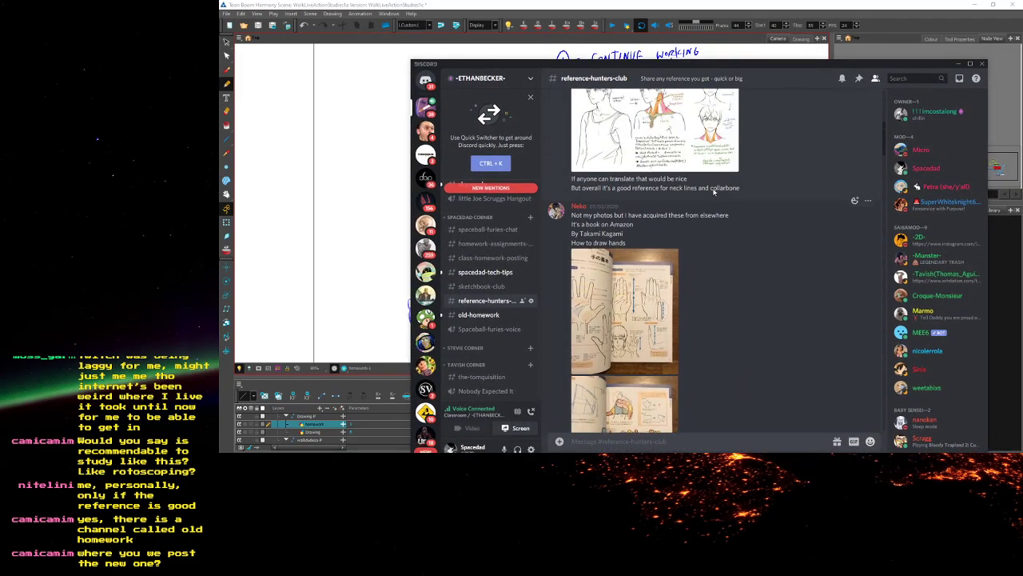
scroll(692, 254, "up", 4)
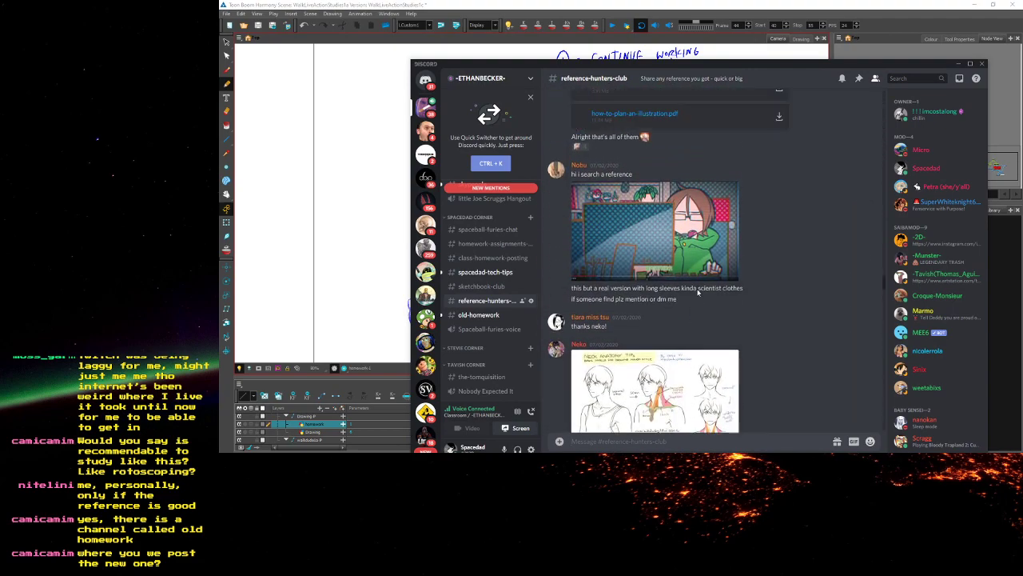
scroll(697, 293, "up", 6)
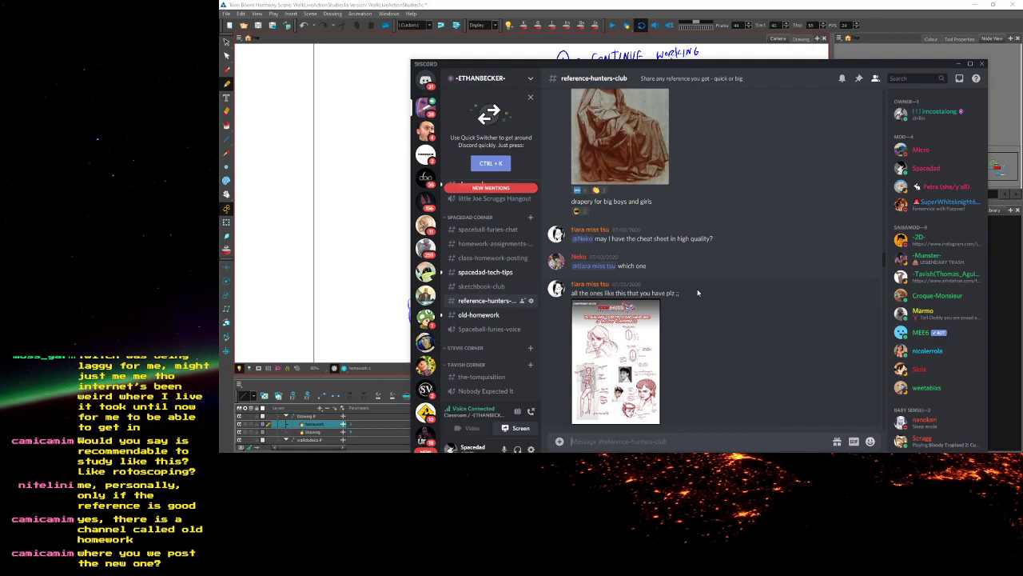
scroll(697, 293, "up", 10)
scroll(697, 292, "up", 8)
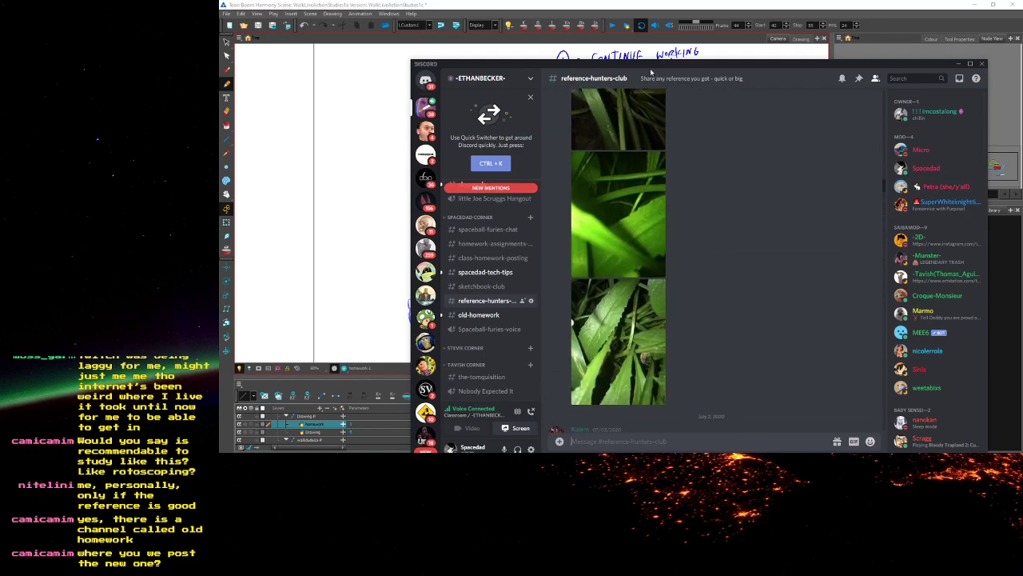
left_click(982, 63)
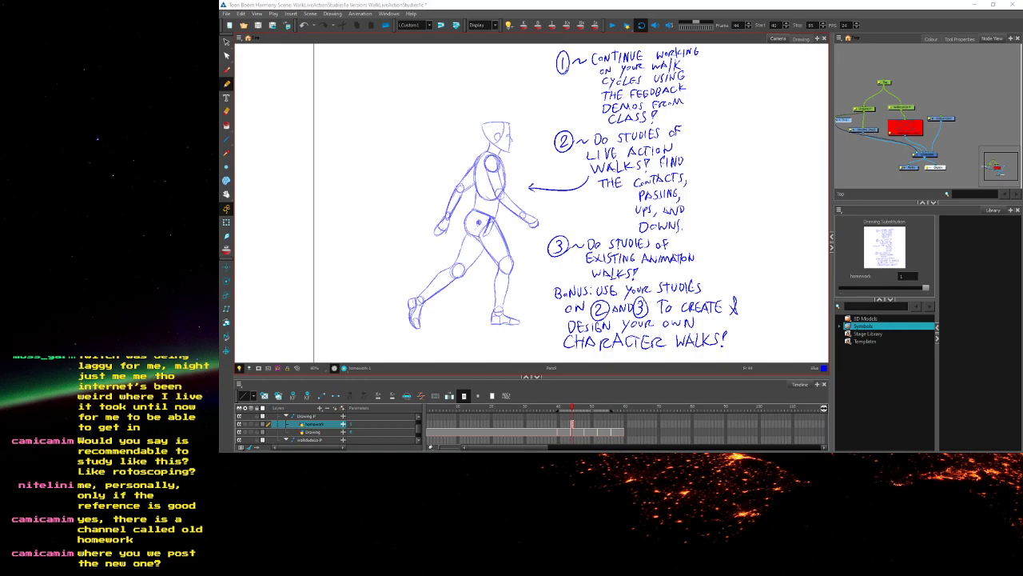
Bring up the Ko-fi page, look over its Backup Hard drive goal, and copy the page's web address
left_click_drag(1022, 127, 640, 43)
scroll(648, 209, "down", 1)
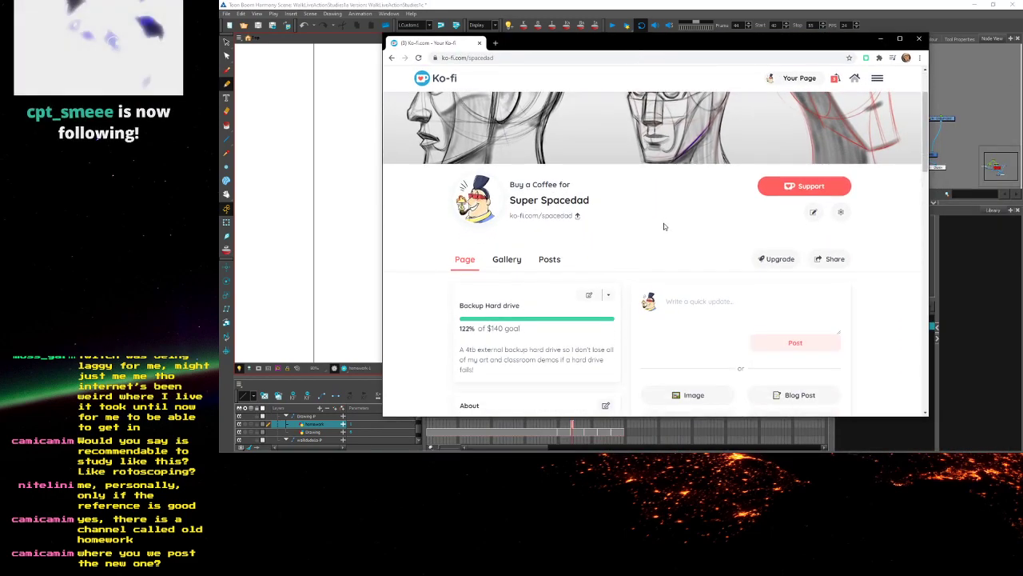
left_click_drag(520, 329, 460, 308)
left_click(490, 328)
scroll(491, 328, "down", 1)
left_click(460, 307)
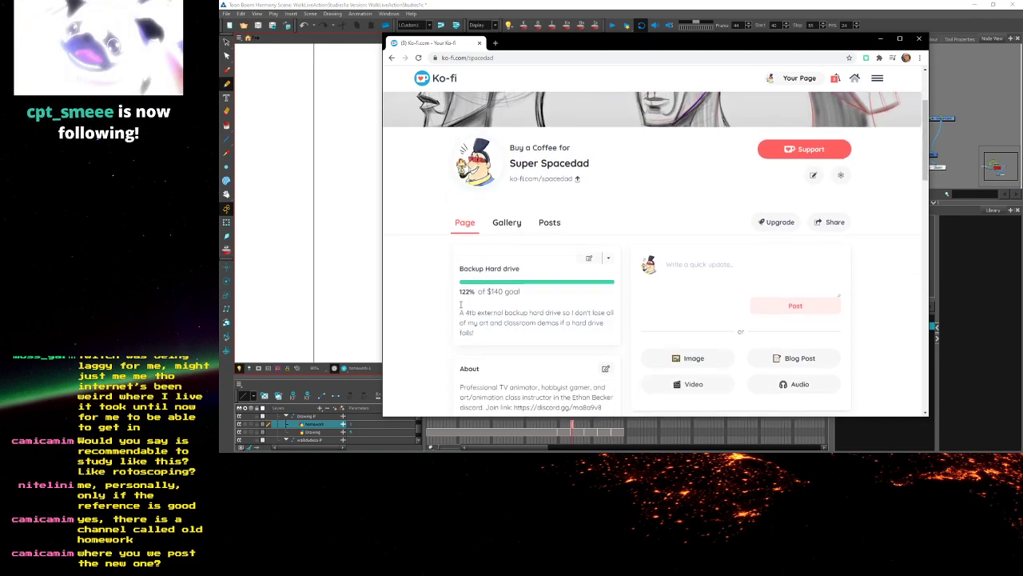
scroll(461, 307, "up", 1)
scroll(461, 306, "up", 1)
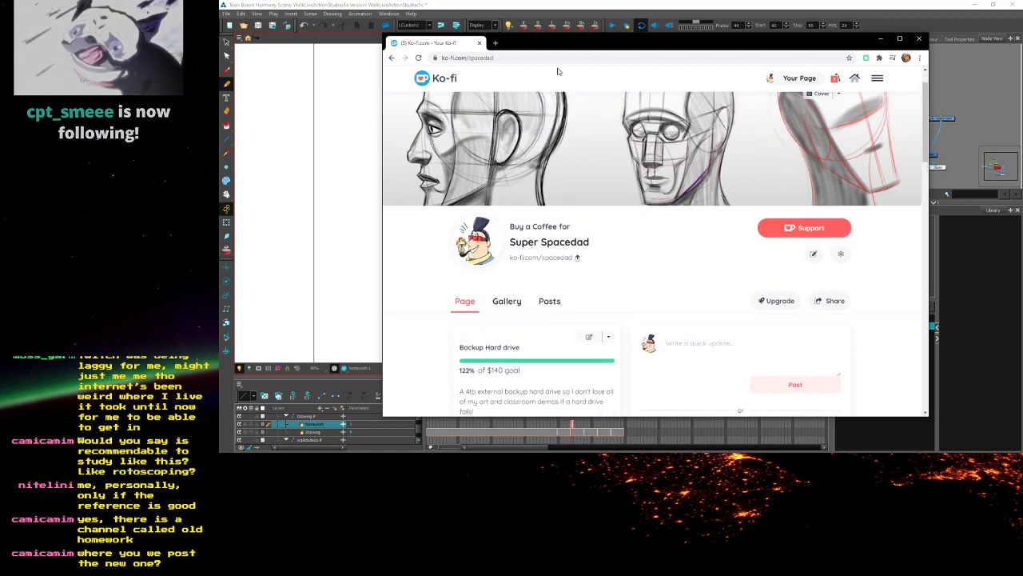
right_click(482, 64)
left_click(496, 122)
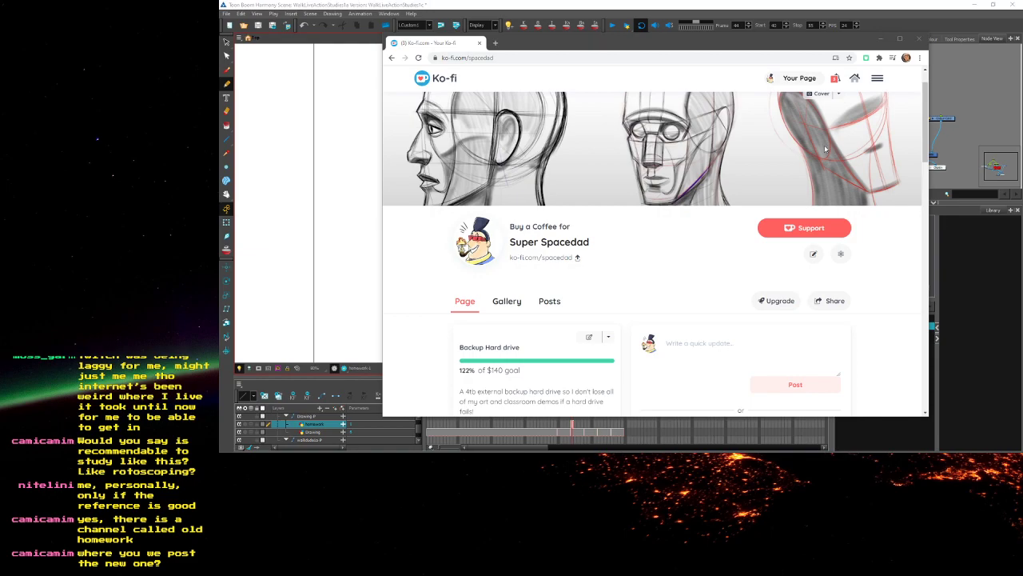
Check the Ko-fi notifications and open the list of received support from the account's home page
left_click(834, 80)
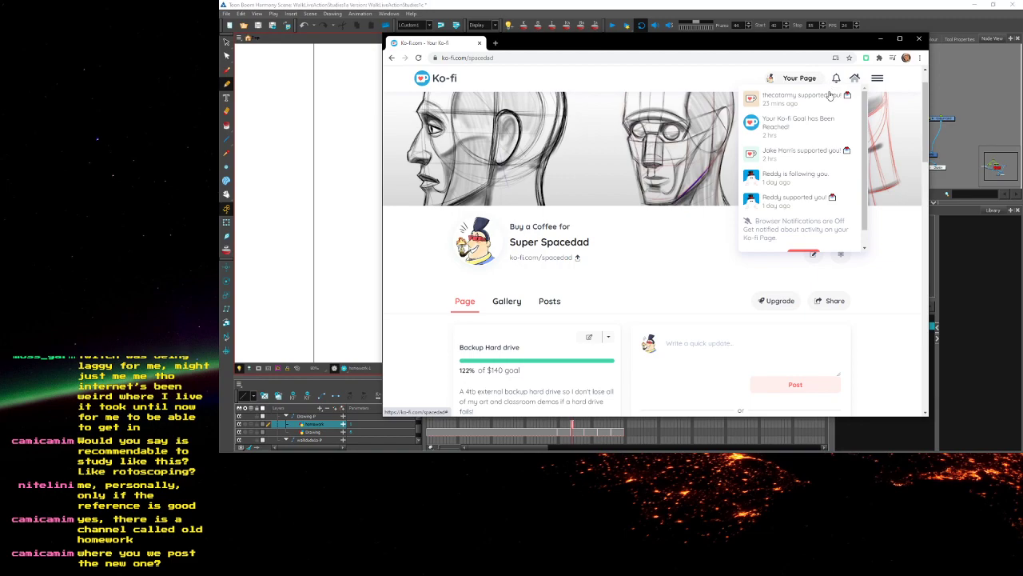
left_click(854, 80)
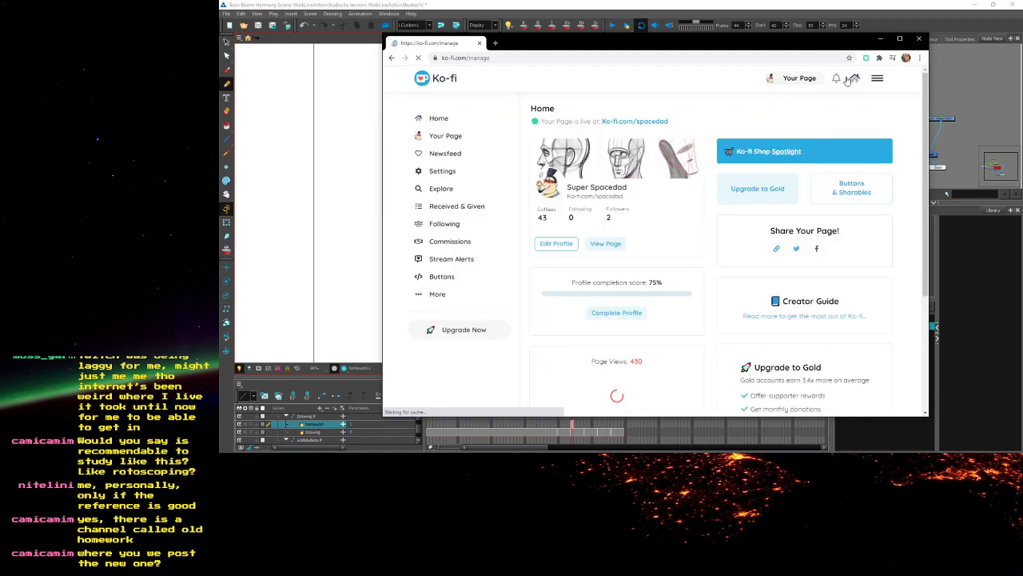
left_click(543, 217)
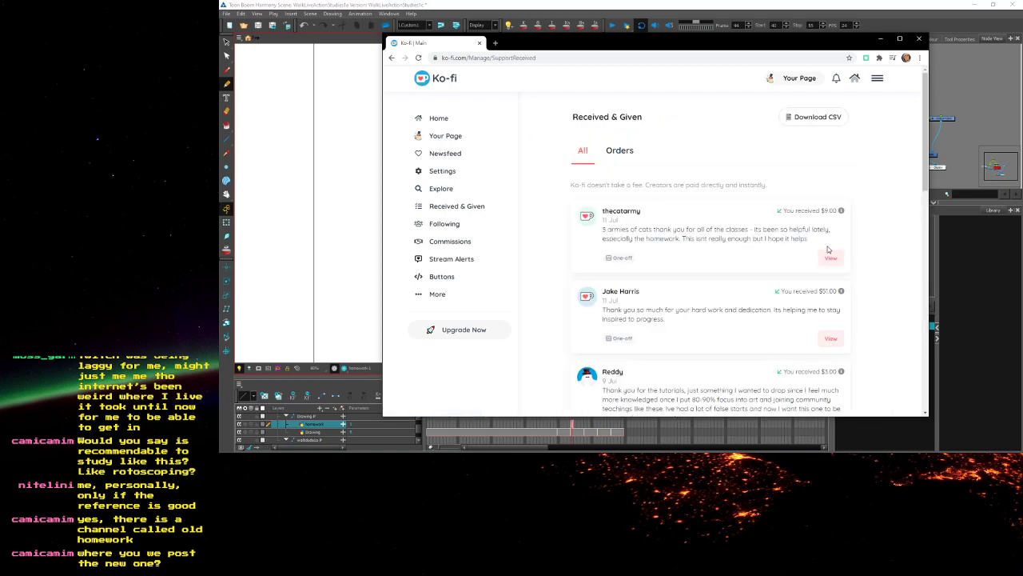
scroll(827, 234, "down", 1)
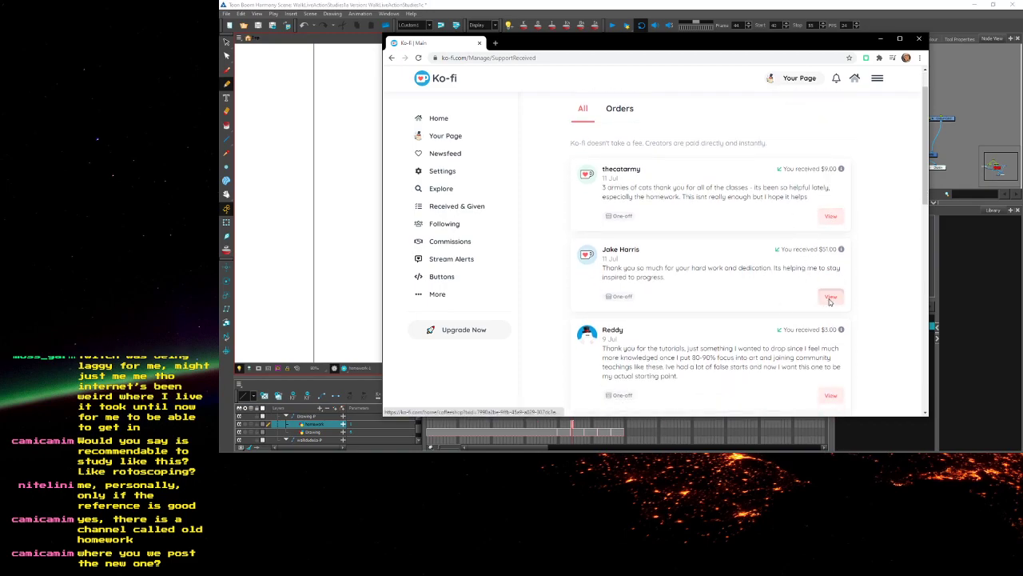
Reply to the supporter who gave $51 with a public "THANK YOU somuch", stretching out the K and U, and check the posted reply
left_click(830, 300)
left_click(670, 326)
type("THANKKKKKKKKKKKKKKK")
type("KKKKKKKKKKKKKKKKKKKKKKKKKKKKKKKKKKKKKKKKKKKKKKKKKKKKKKKKKKKKKKK")
type("KKKKKKKKKKKKKKKKKKKKKKKKKK YOU")
type("UUUUUUUUUUUUUUUUUUUUUUUUUUUUUUUUUUUUUUUUUUUUUUUUUUUUUUUUUUUU")
type("UUUUUUUUUUUUUUUUUUUUUUUUUUUUUUUUUUU som")
type("uch")
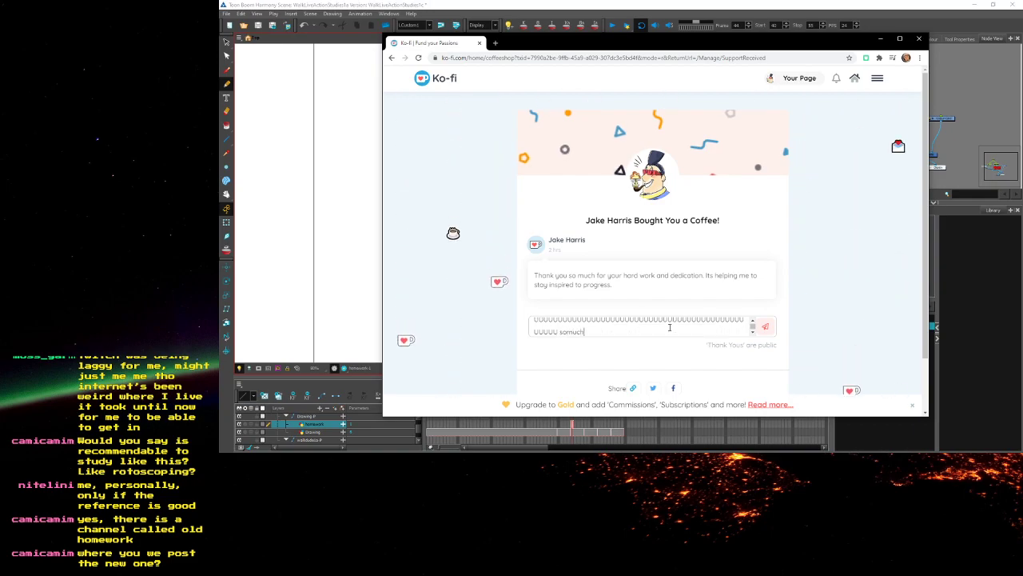
left_click(766, 329)
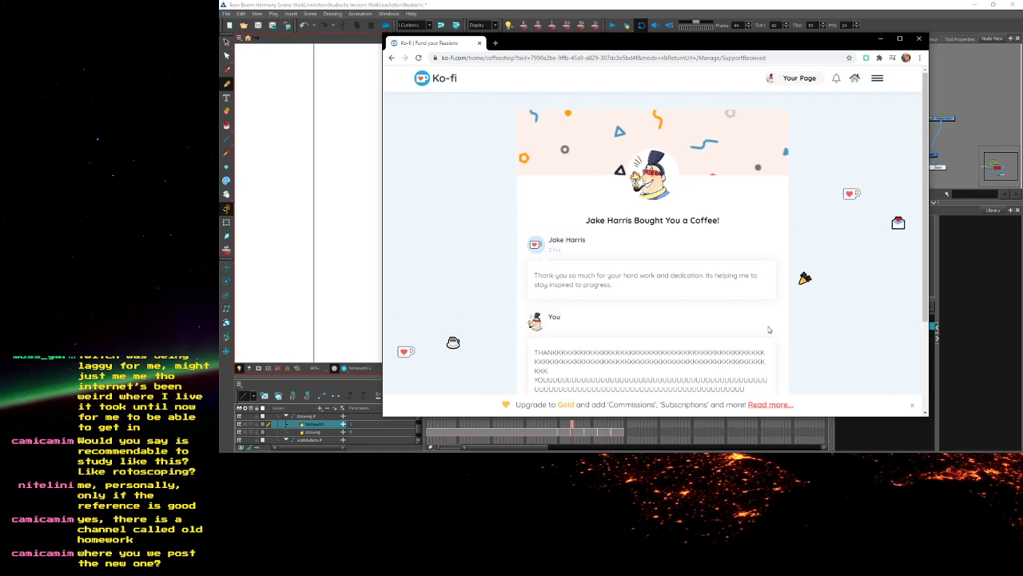
scroll(769, 329, "down", 2)
scroll(760, 336, "up", 2)
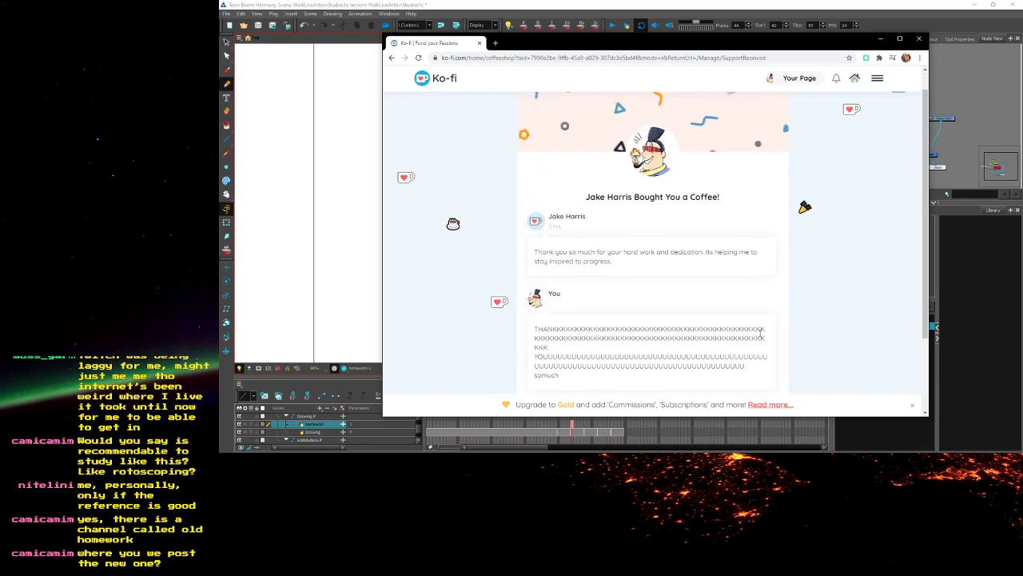
Read the full message of the newest $9 donation and return to the received support list
left_click(391, 58)
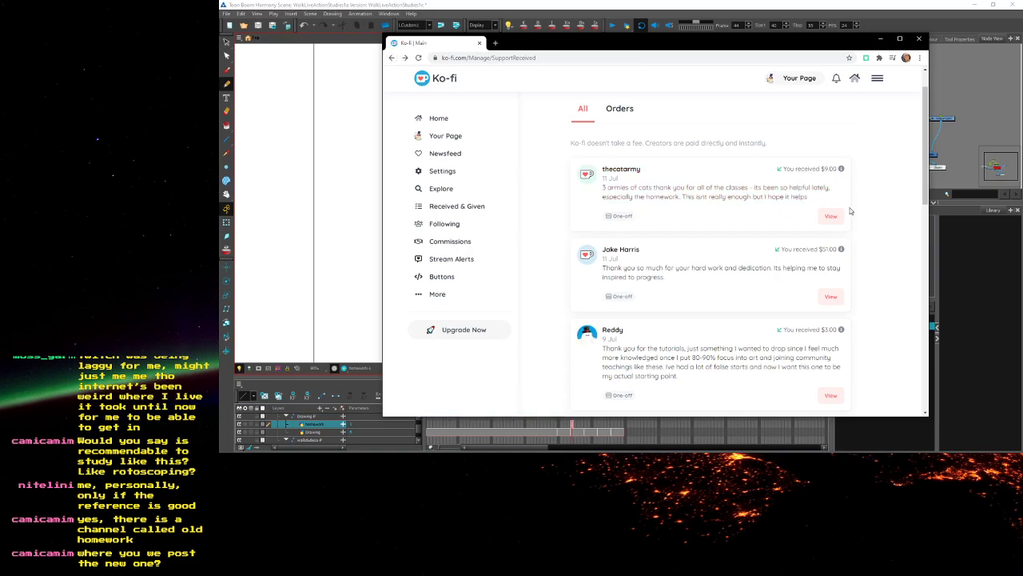
left_click(831, 216)
scroll(834, 217, "down", 1)
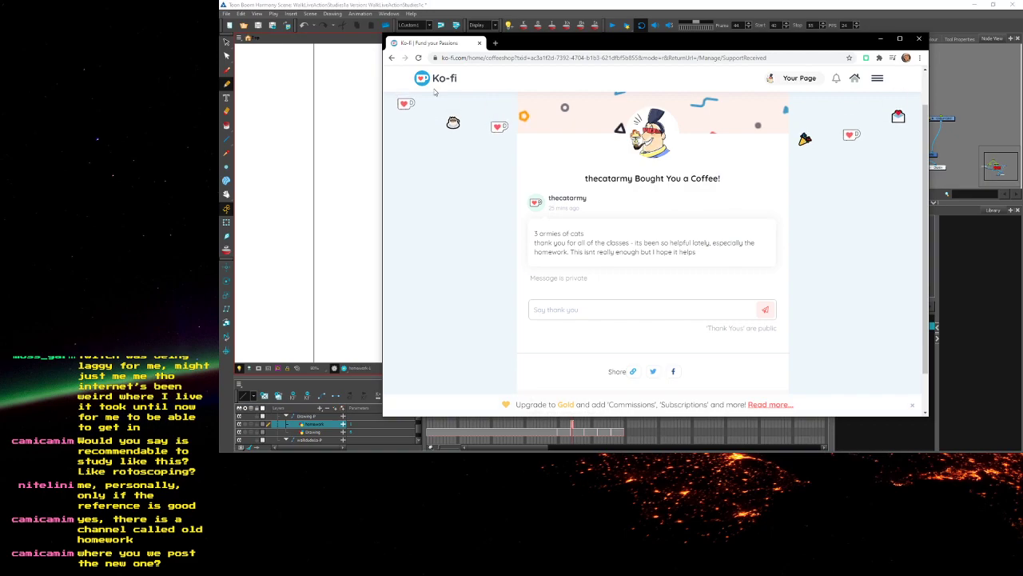
left_click(392, 58)
Look through the older donations in the received support list, and read the earlier reply to the $6 donation
scroll(676, 244, "down", 5)
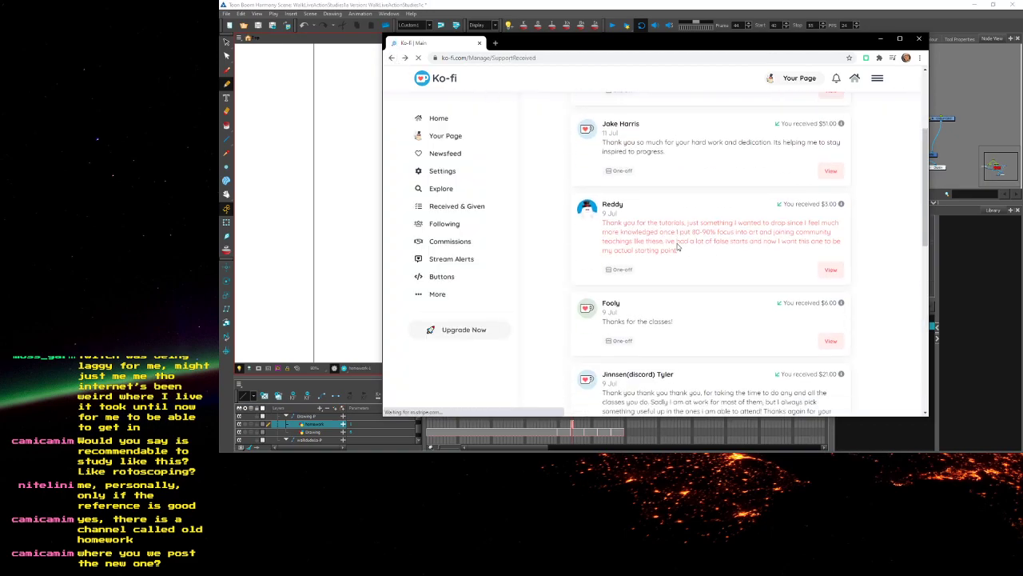
scroll(676, 248, "down", 1)
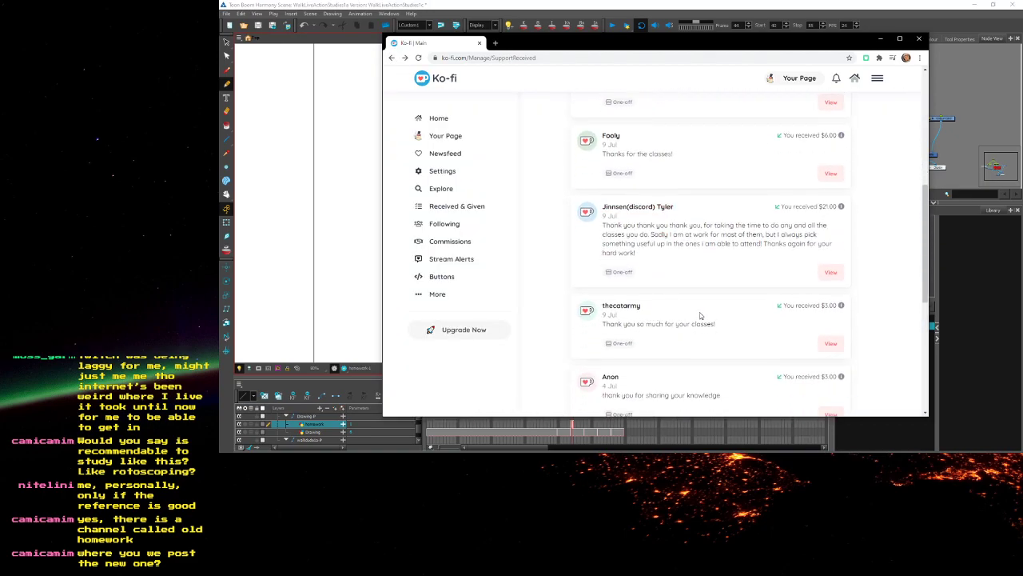
left_click_drag(822, 305, 835, 303)
left_click(835, 303)
scroll(697, 330, "up", 2)
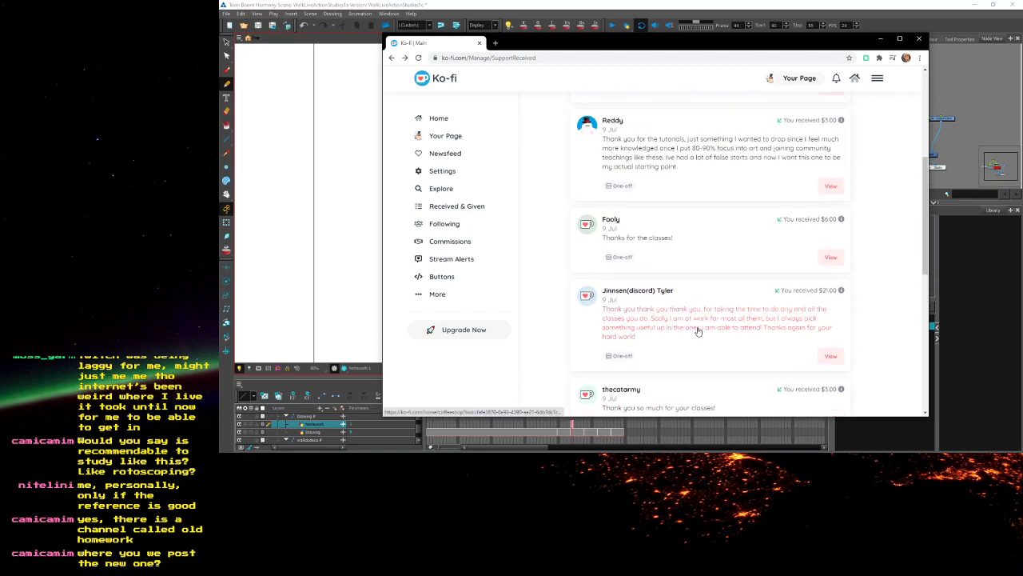
scroll(679, 272, "up", 1)
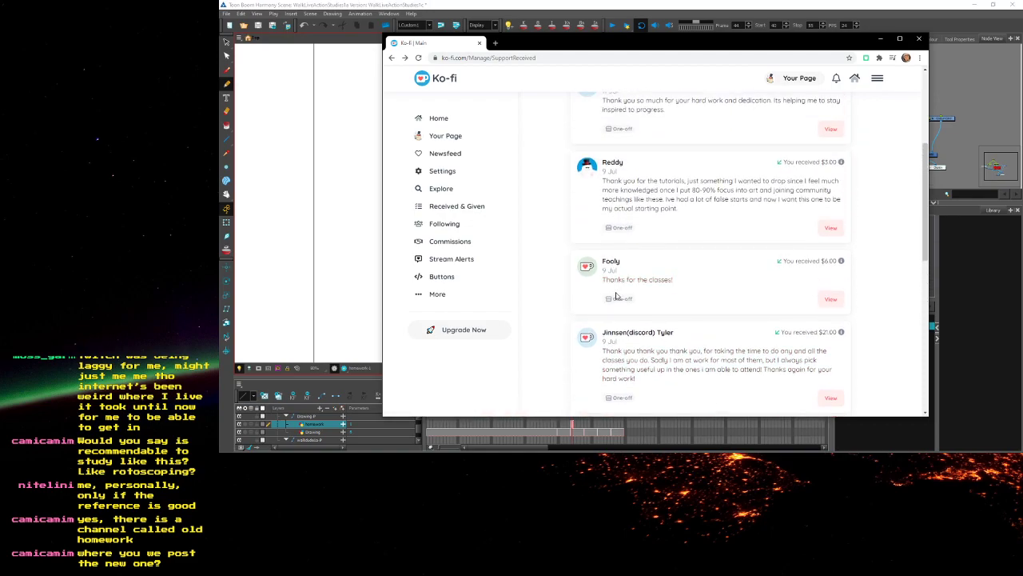
left_click(391, 58)
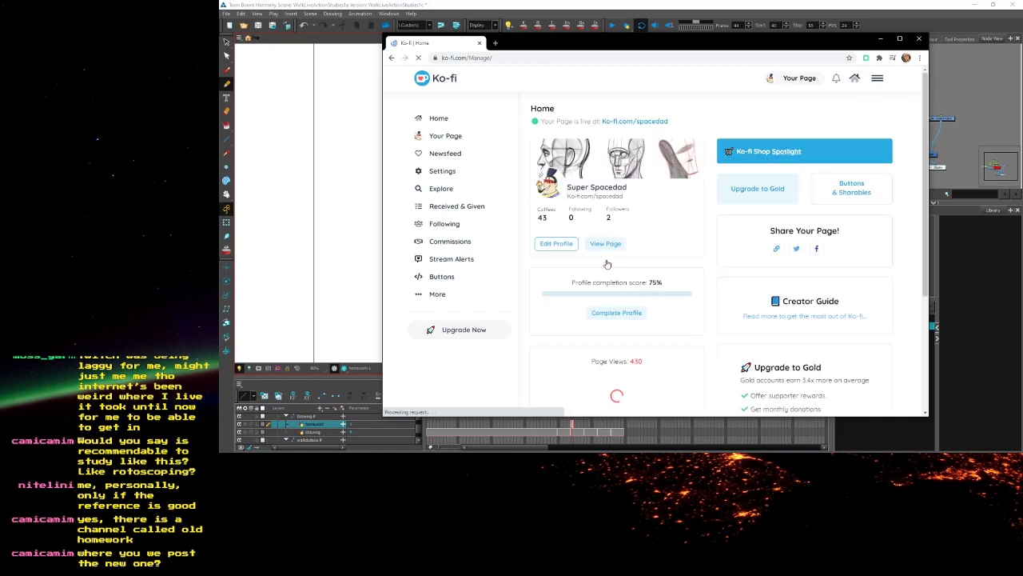
left_click(391, 57)
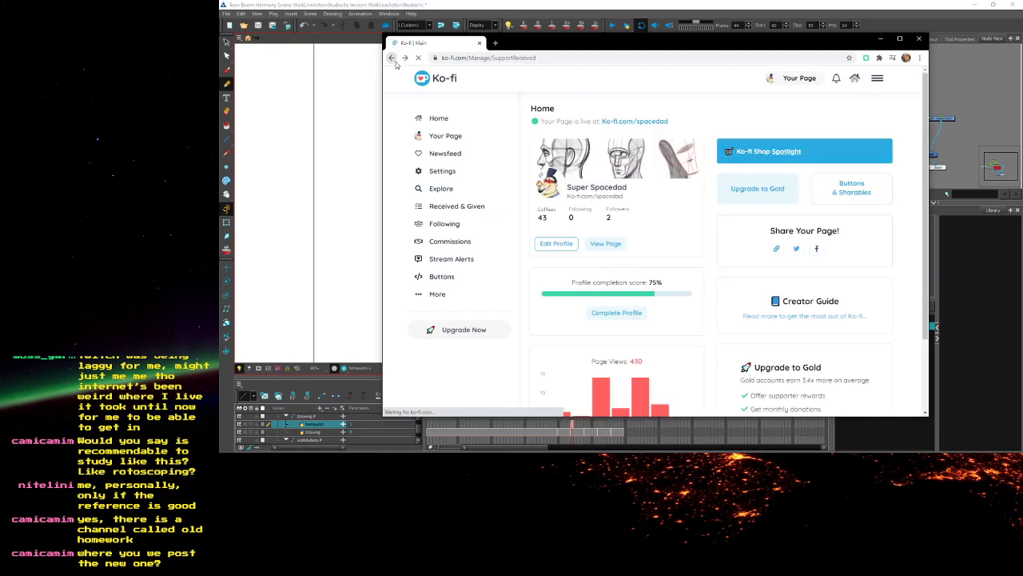
left_click(829, 299)
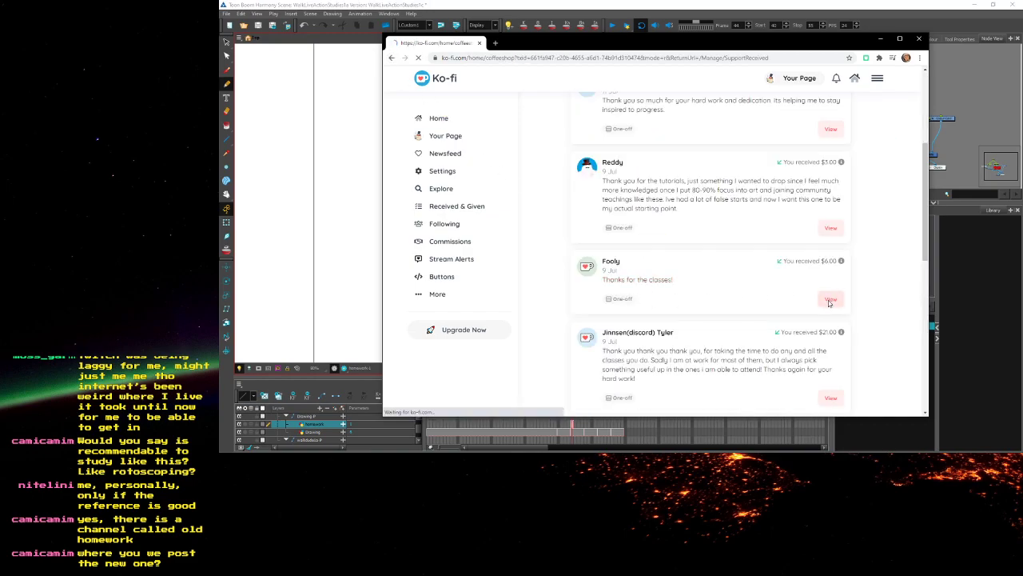
left_click_drag(534, 276, 701, 275)
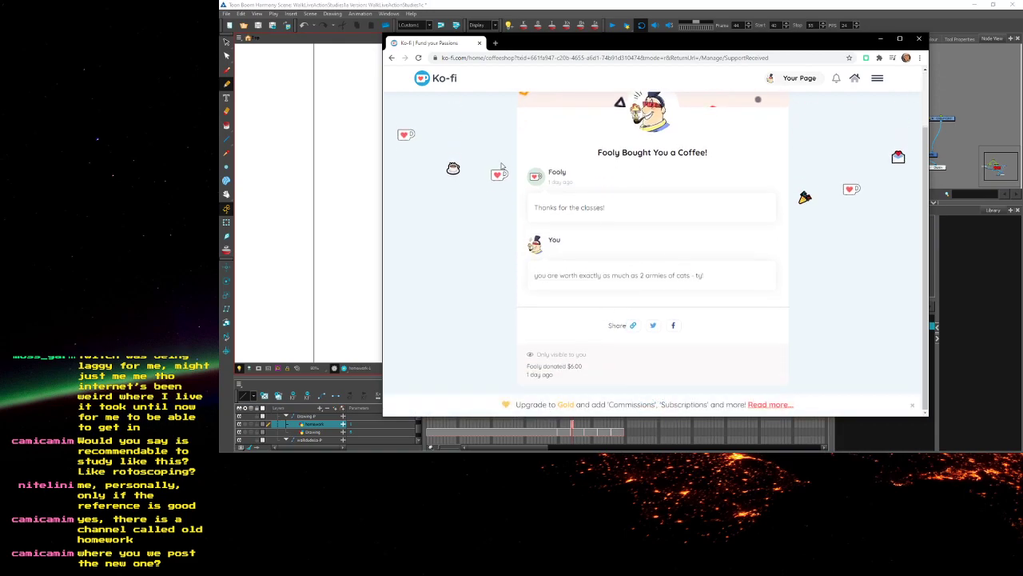
Go back to the received support list and open the newest $9 donation, ready to write a thank-you reply
left_click(393, 58)
scroll(644, 269, "down", 3)
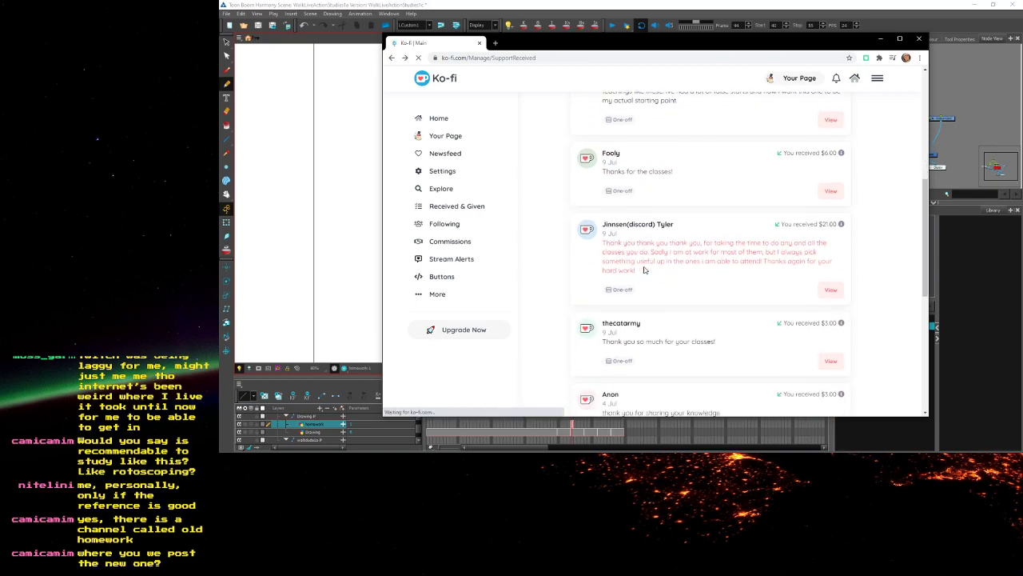
scroll(763, 254, "up", 5)
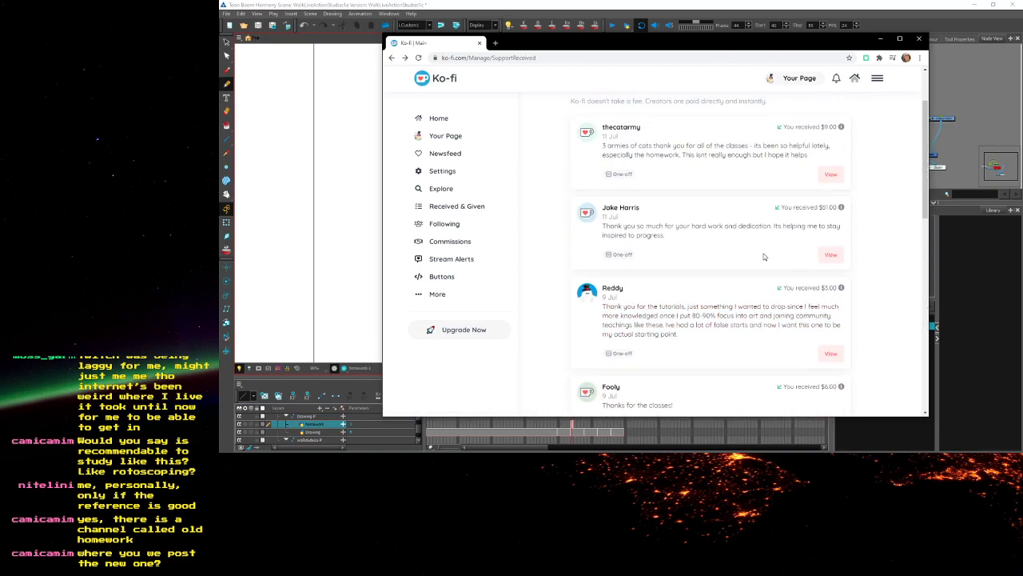
left_click(391, 57)
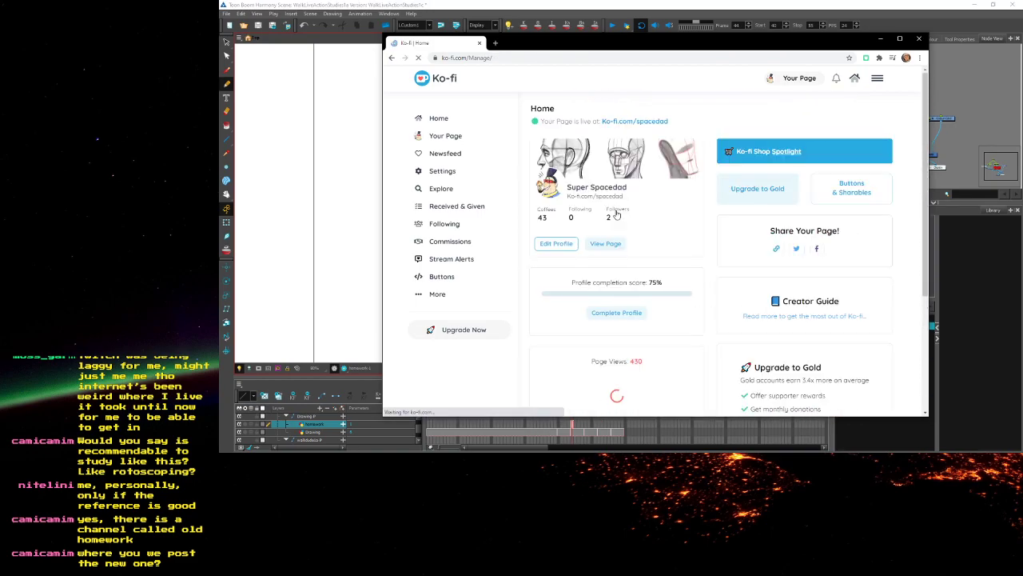
left_click(404, 57)
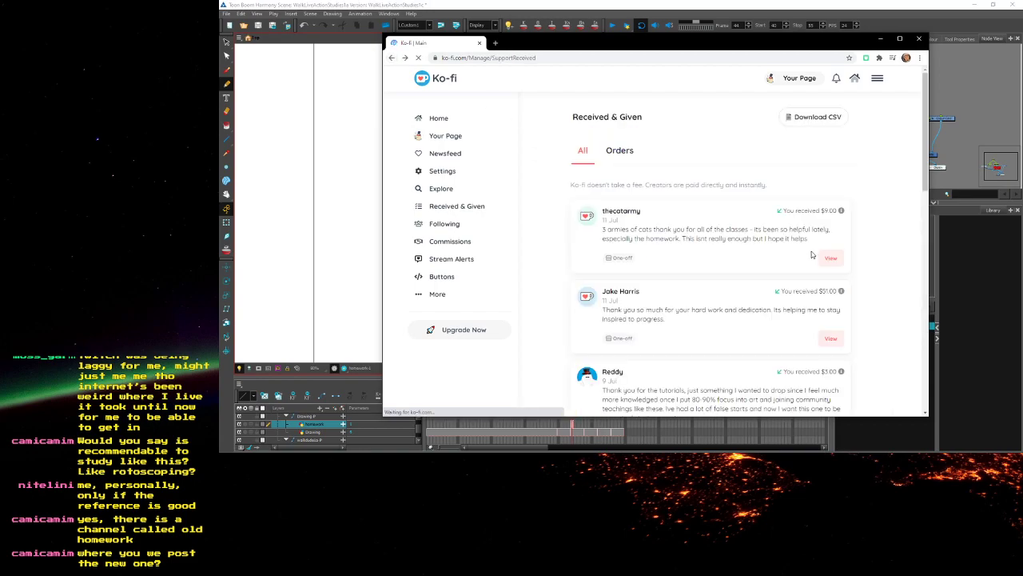
left_click(829, 262)
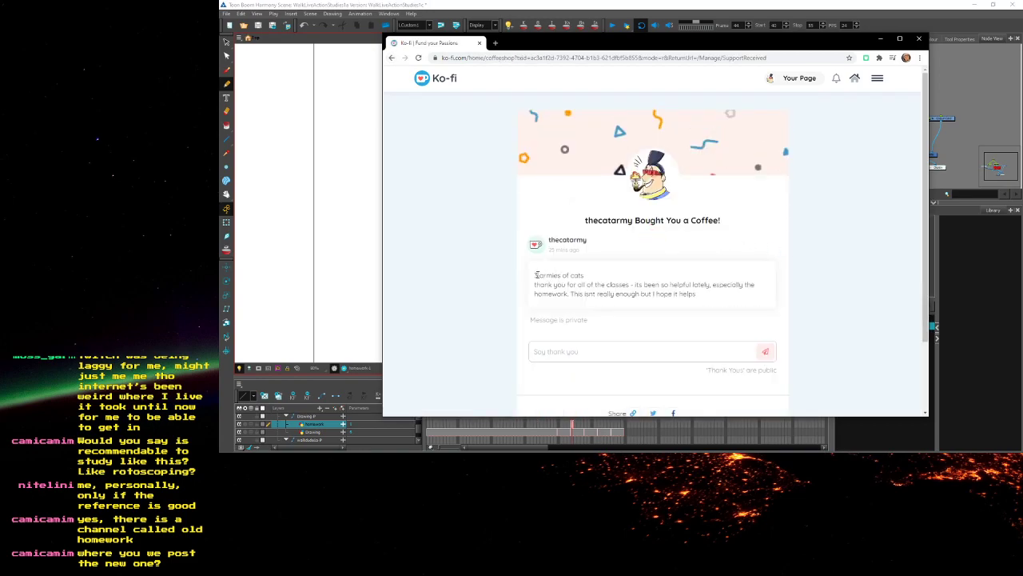
left_click(623, 344)
scroll(674, 306, "down", 1)
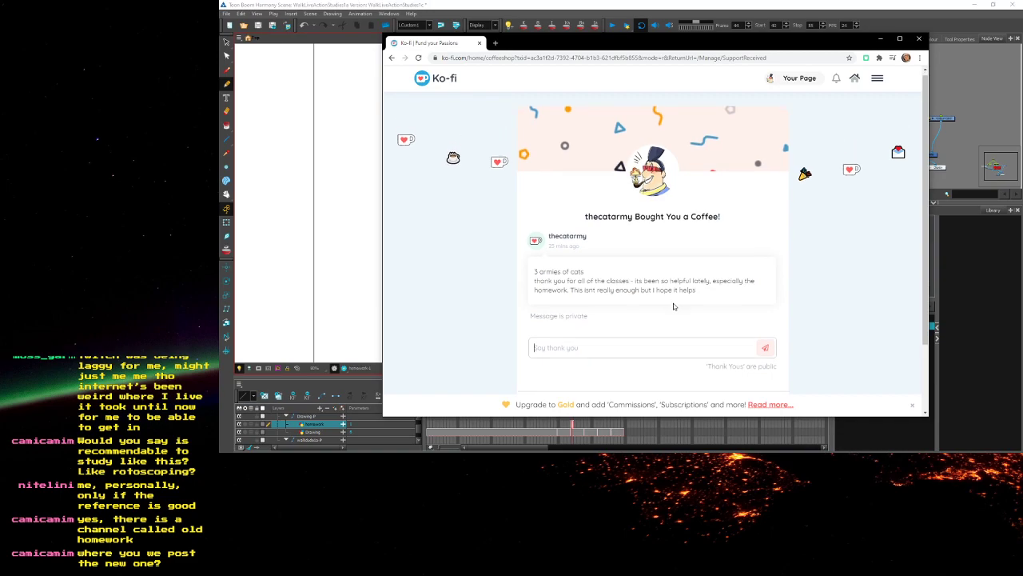
scroll(674, 306, "up", 1)
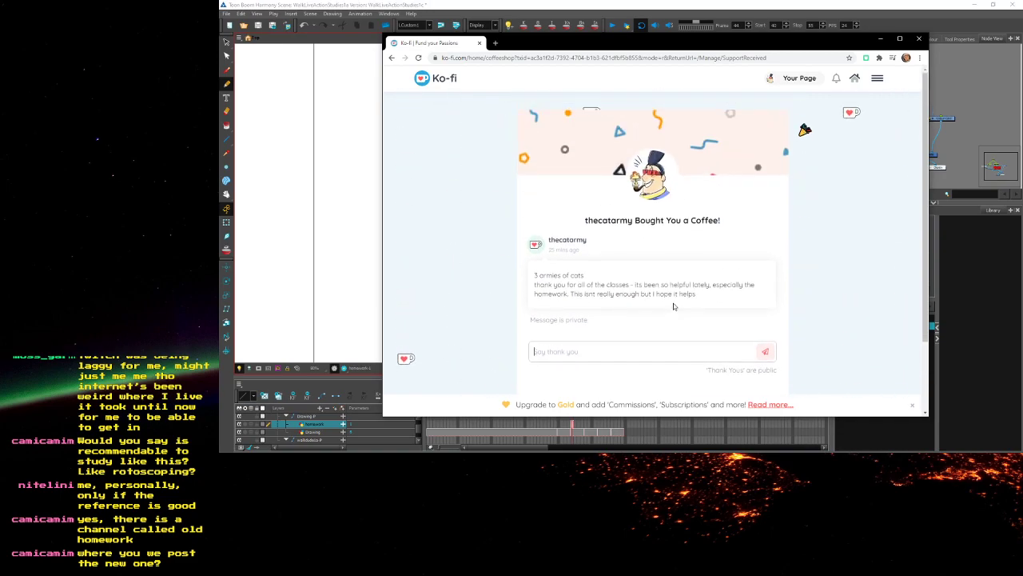
type("noy - the c")
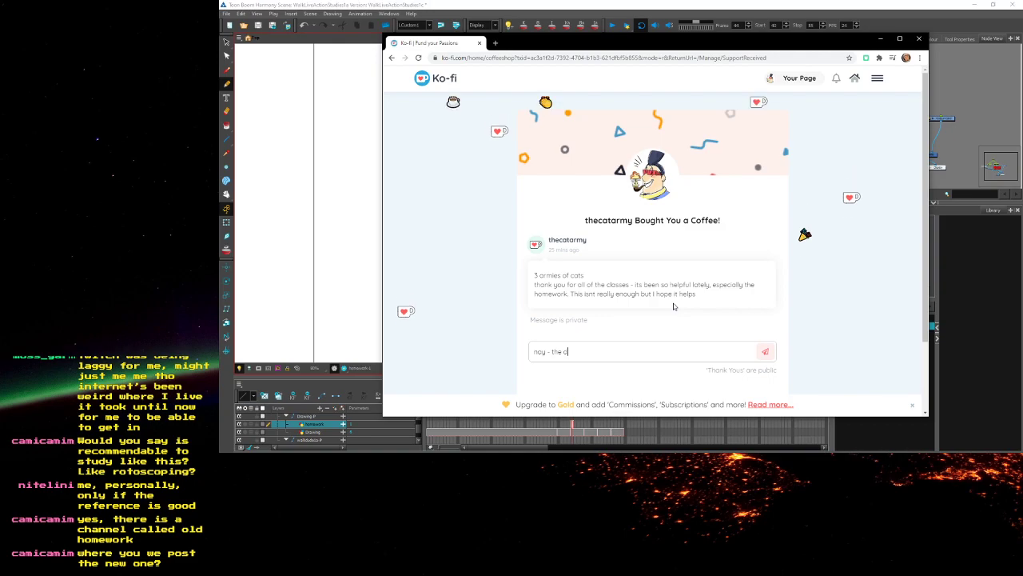
key("BackSpace")
type("feline army i")
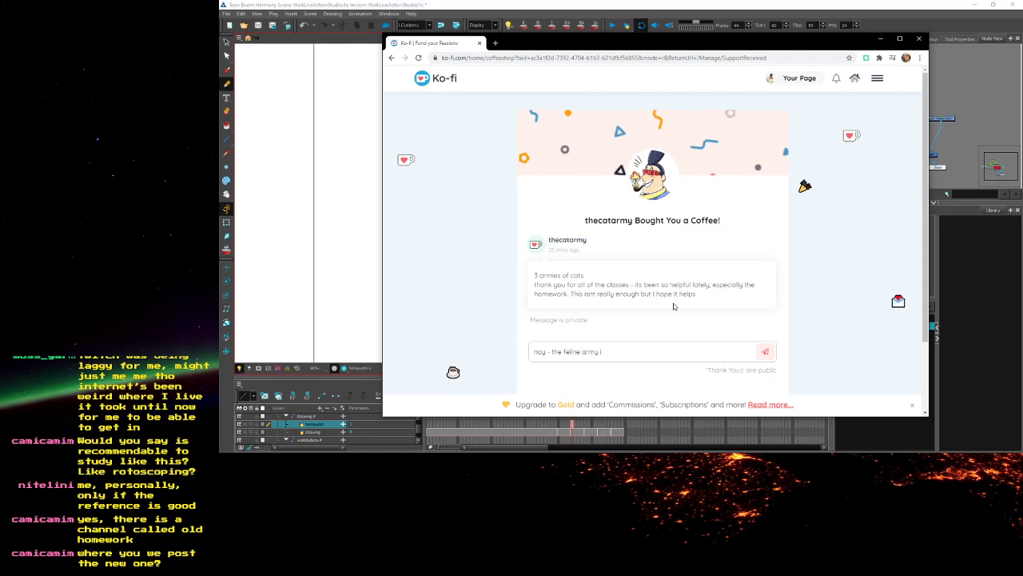
key("ctrl+a")
type("t")
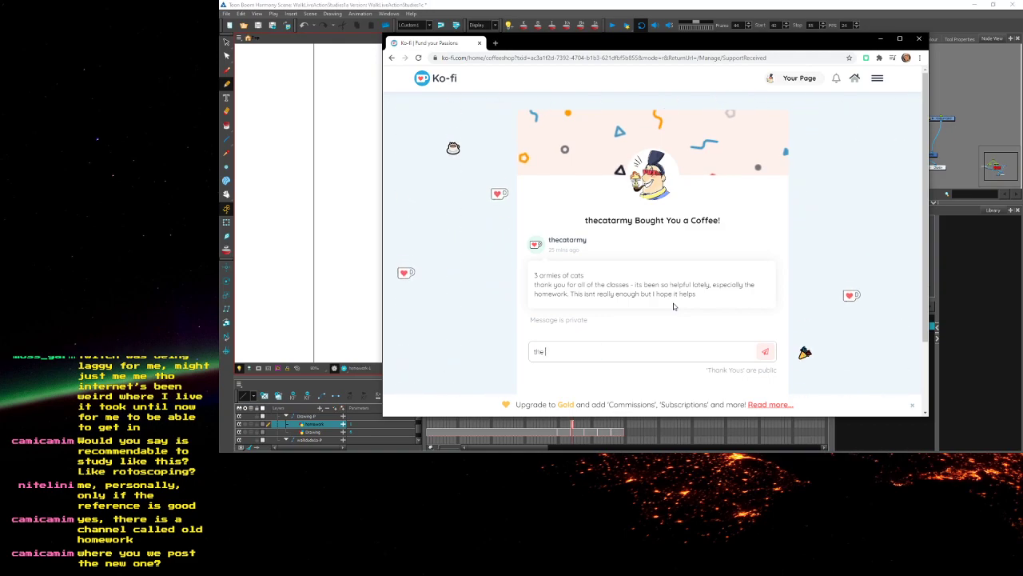
type("ike")
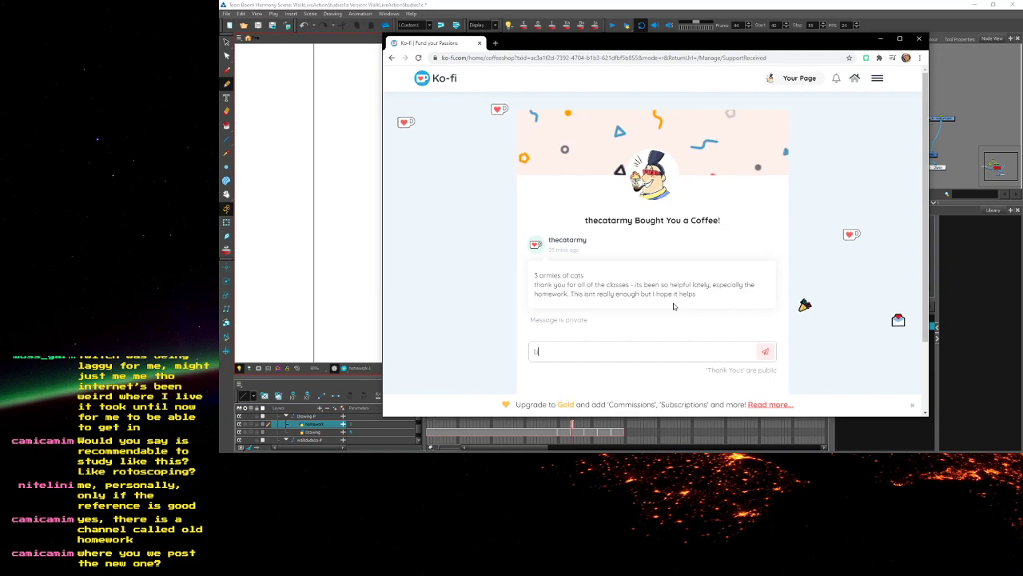
key("BackSpace")
key("BackSpace")
key("BackSpace")
key("BackSpace")
Write the reply "look to the east - you will see catdalf leading the three armies to rescue meowm's deep" to the $9 donation
type("ook to the east")
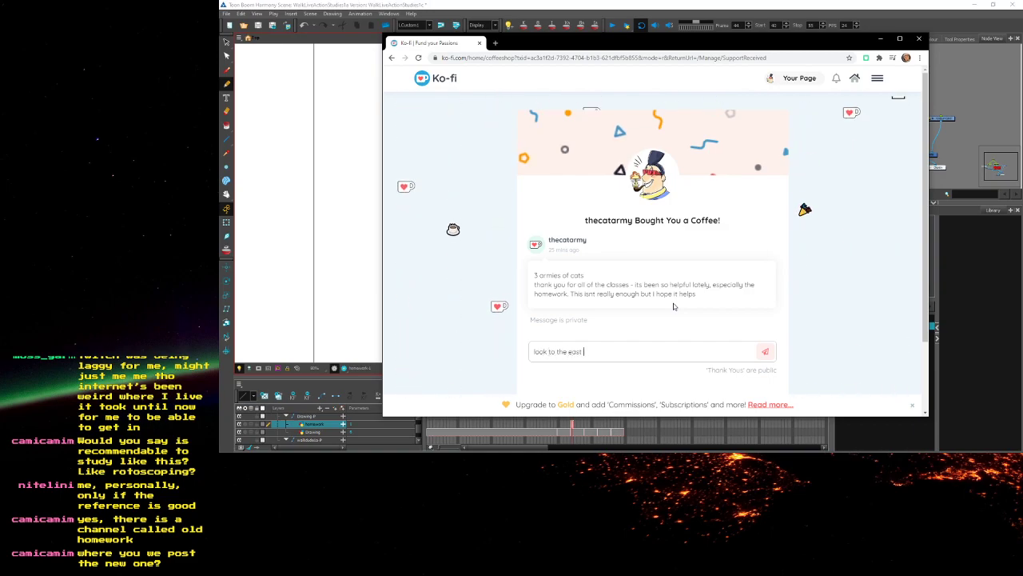
type(" - you will se")
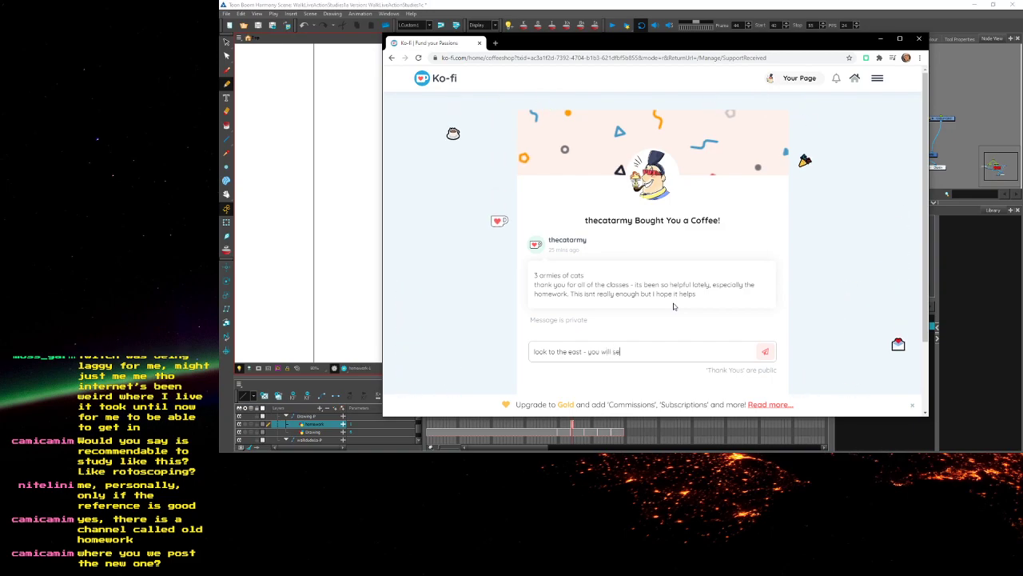
type("e cat")
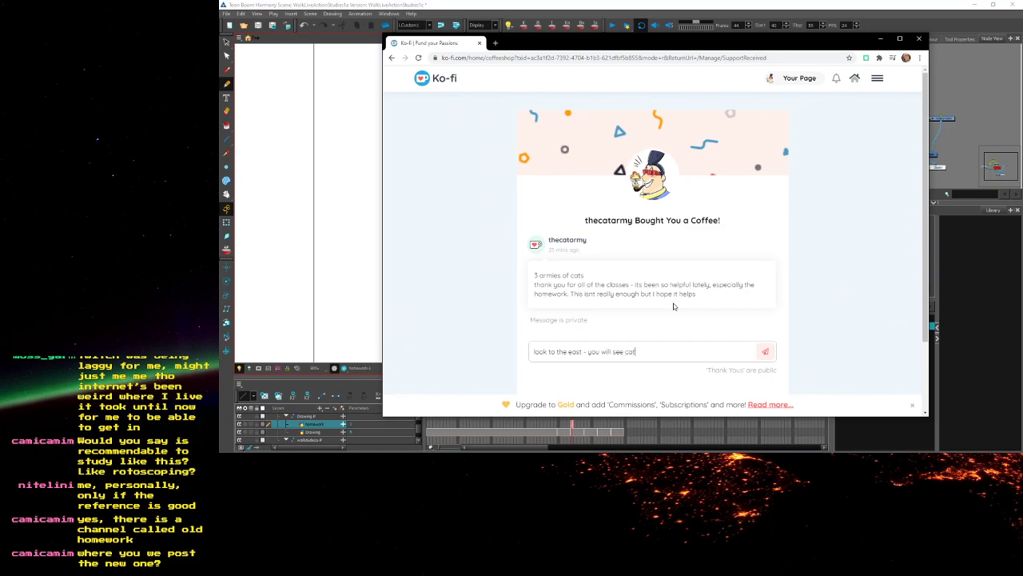
type("dalf leading the th")
type("ree armies to ")
type("re")
type("scue")
type(" me")
key("BackSpace")
type("m")
key("BackSpace")
key("BackSpace")
key("BackSpace")
type("eowm's deep")
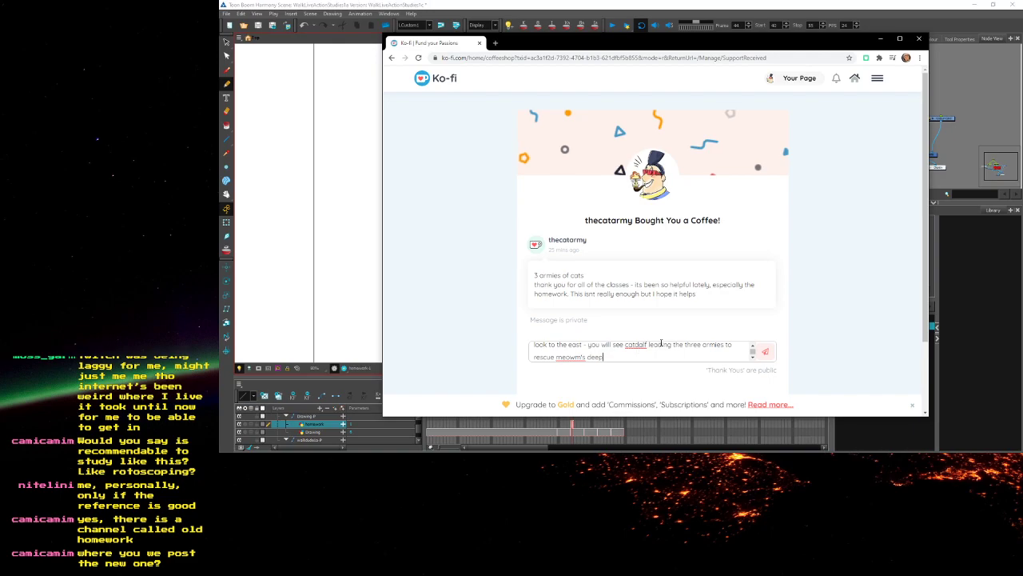
Insert "the army at" before "meowm's deep" in the reply and post it
scroll(678, 347, "up", 1)
scroll(701, 345, "down", 1)
scroll(724, 346, "up", 1)
scroll(691, 353, "down", 1)
scroll(690, 353, "up", 1)
scroll(605, 357, "down", 1)
scroll(557, 310, "down", 1)
left_click(554, 310)
type("the army")
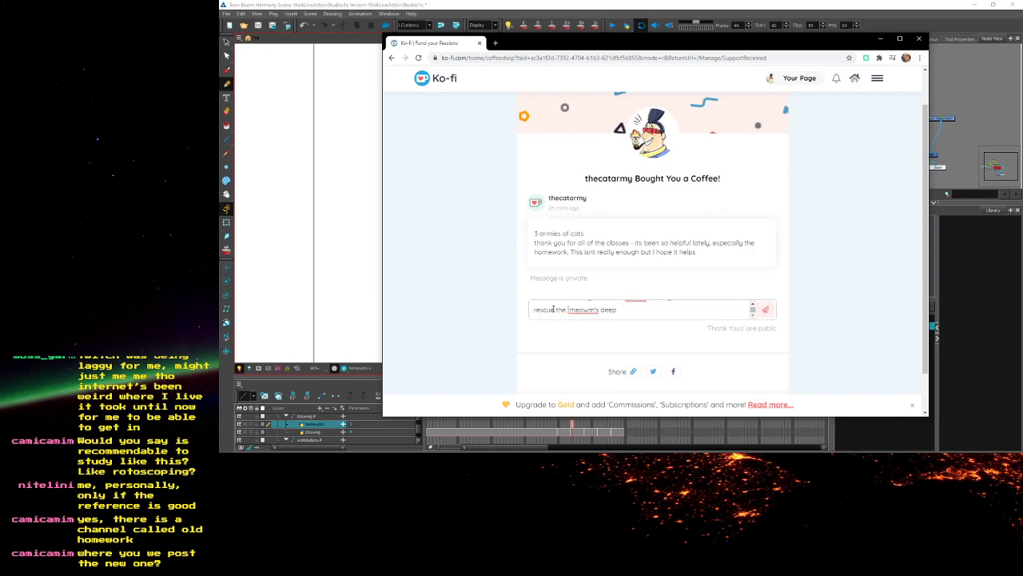
type(" of")
left_click(766, 310)
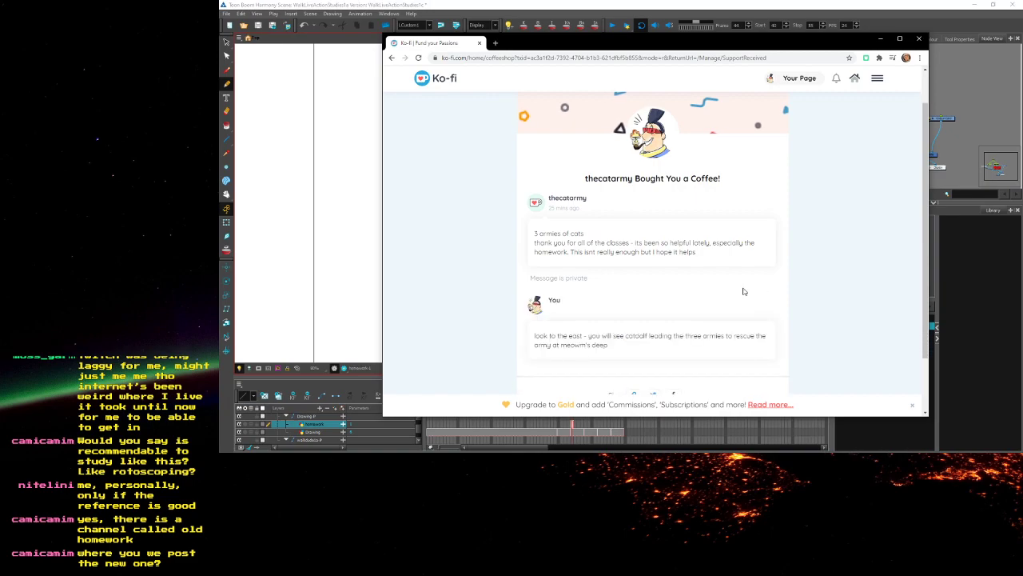
Move the Ko-fi browser window off the Harmony workspace and show the YouTube clip in full screen
left_click_drag(580, 40, 1022, 48)
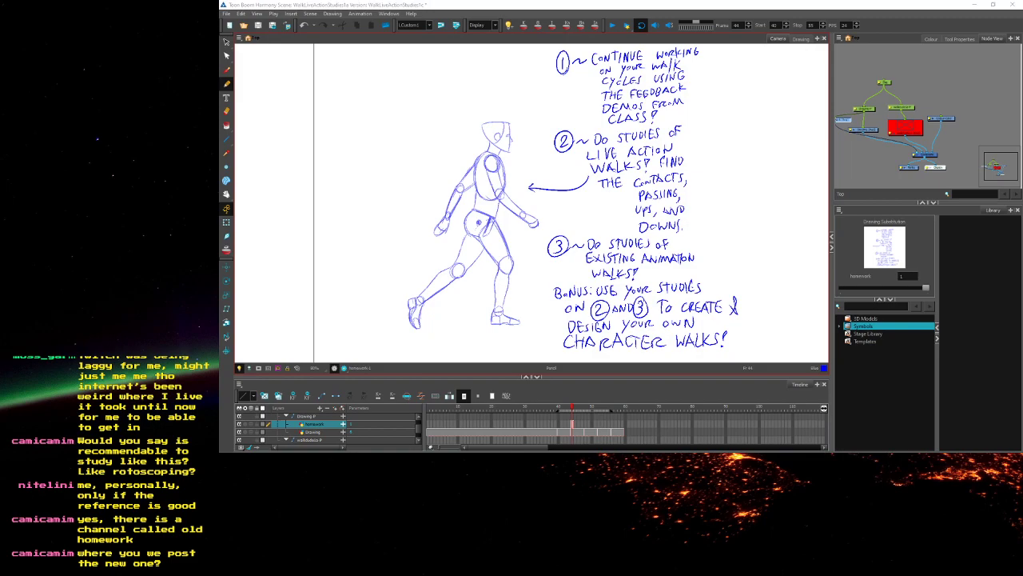
left_click_drag(1022, 125, 531, 55)
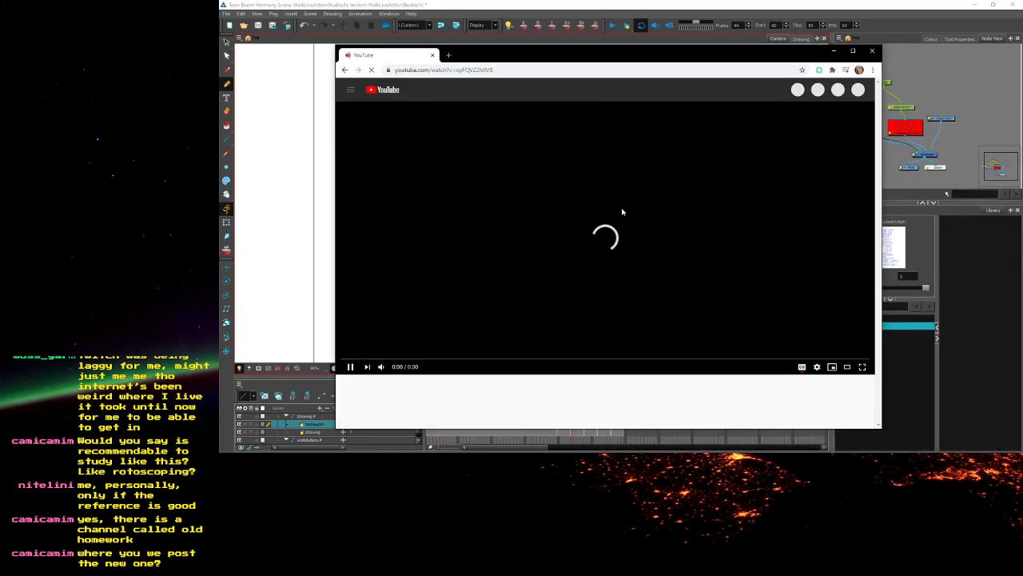
double_click(622, 211)
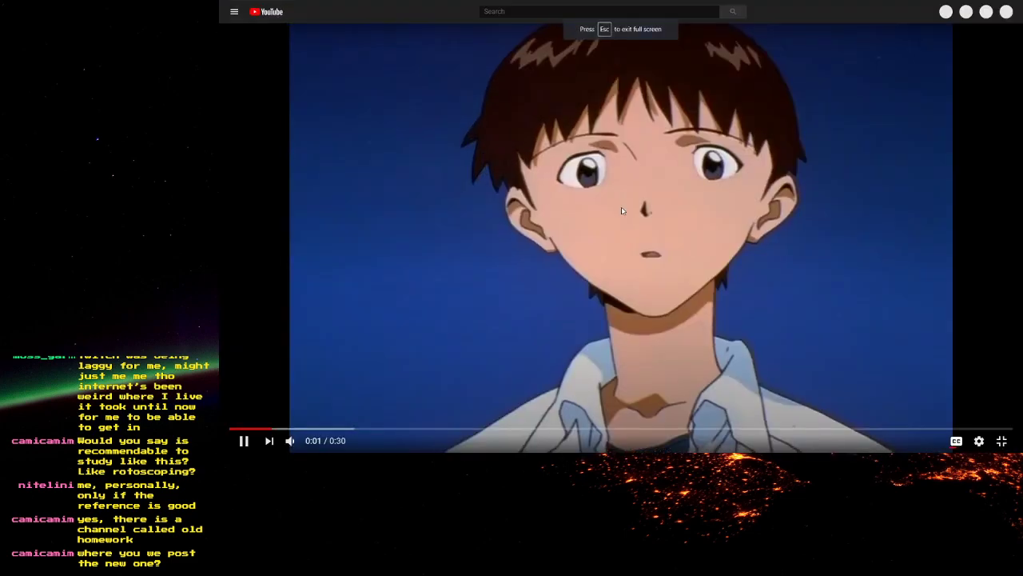